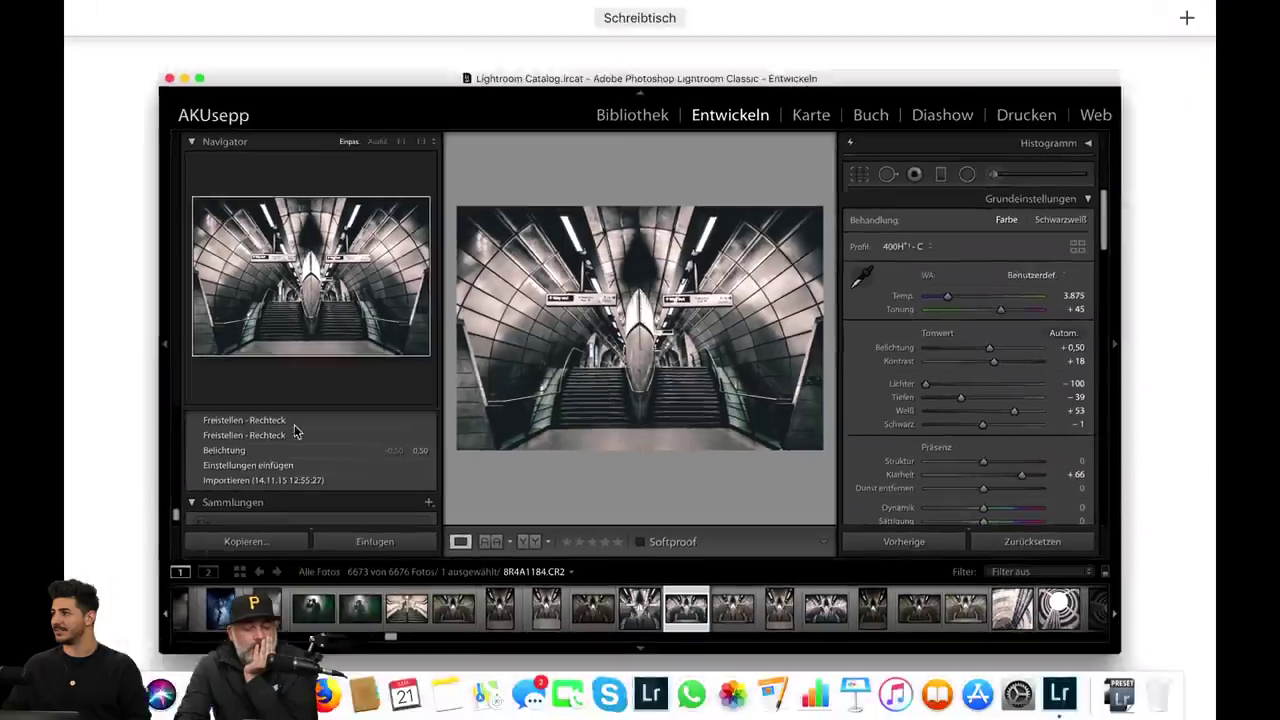
Return the Lightroom Develop window to full screen, then switch to Safari from the Dock.
click(295, 432)
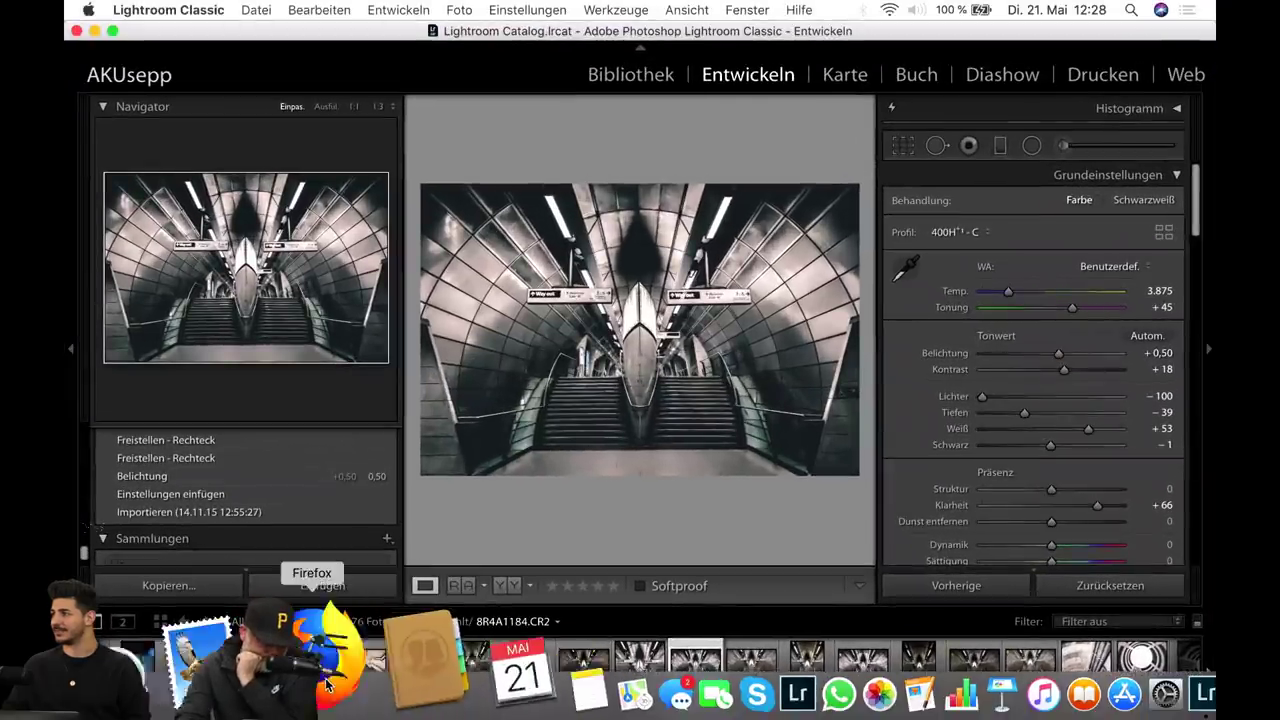
click(174, 650)
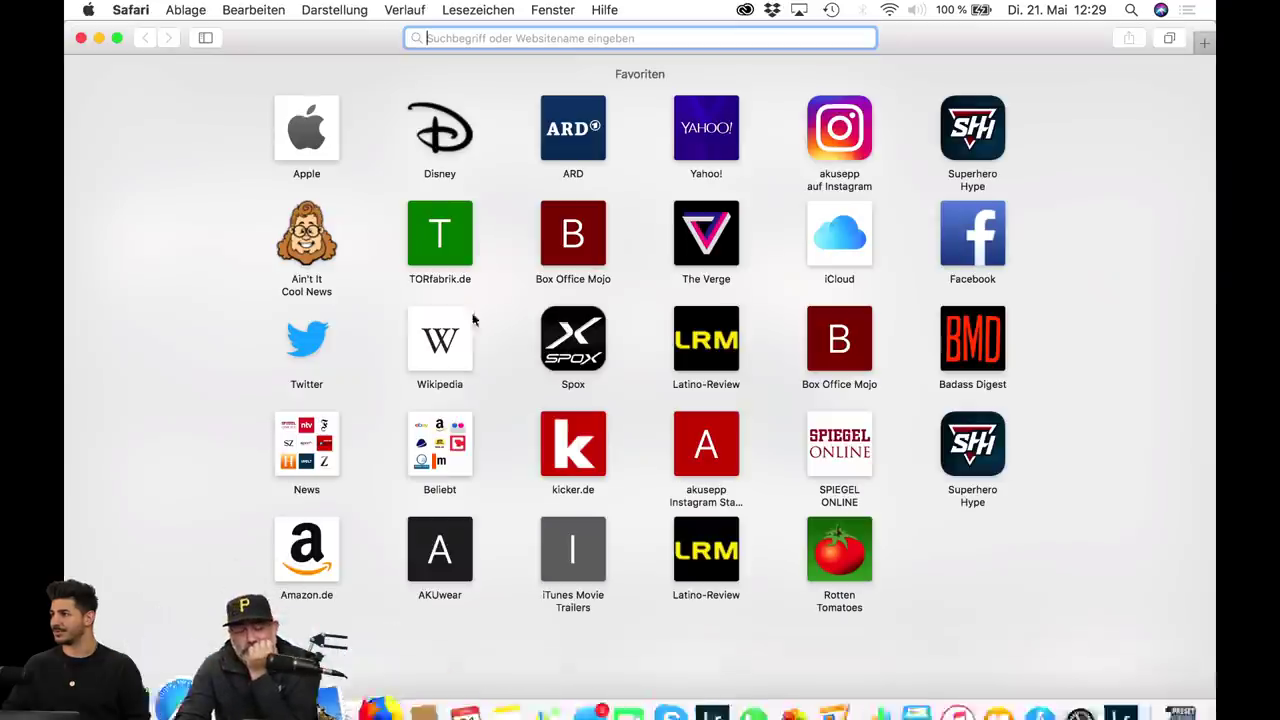
Turn on Bluetooth with 'Bluetooth aktivieren' from the menu bar, then go back to Safari's portfolio page.
key(ctrl+Up)
click(382, 280)
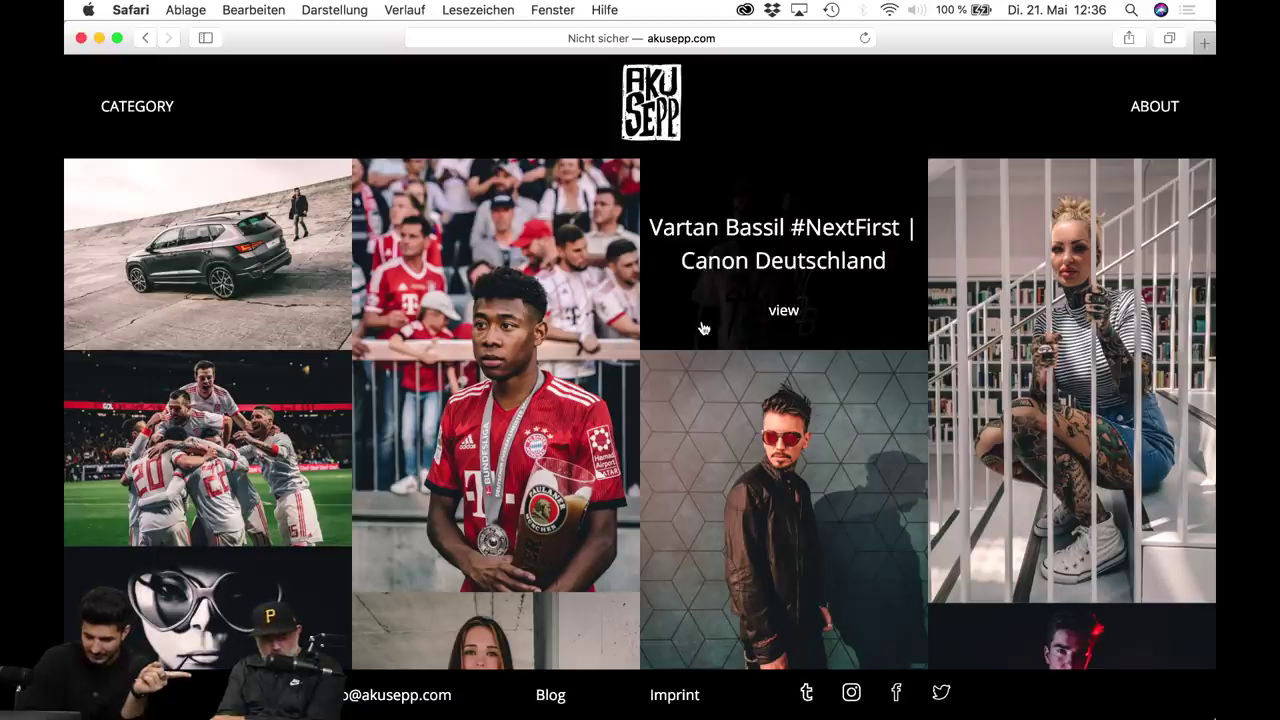
mouse_move(1071, 380)
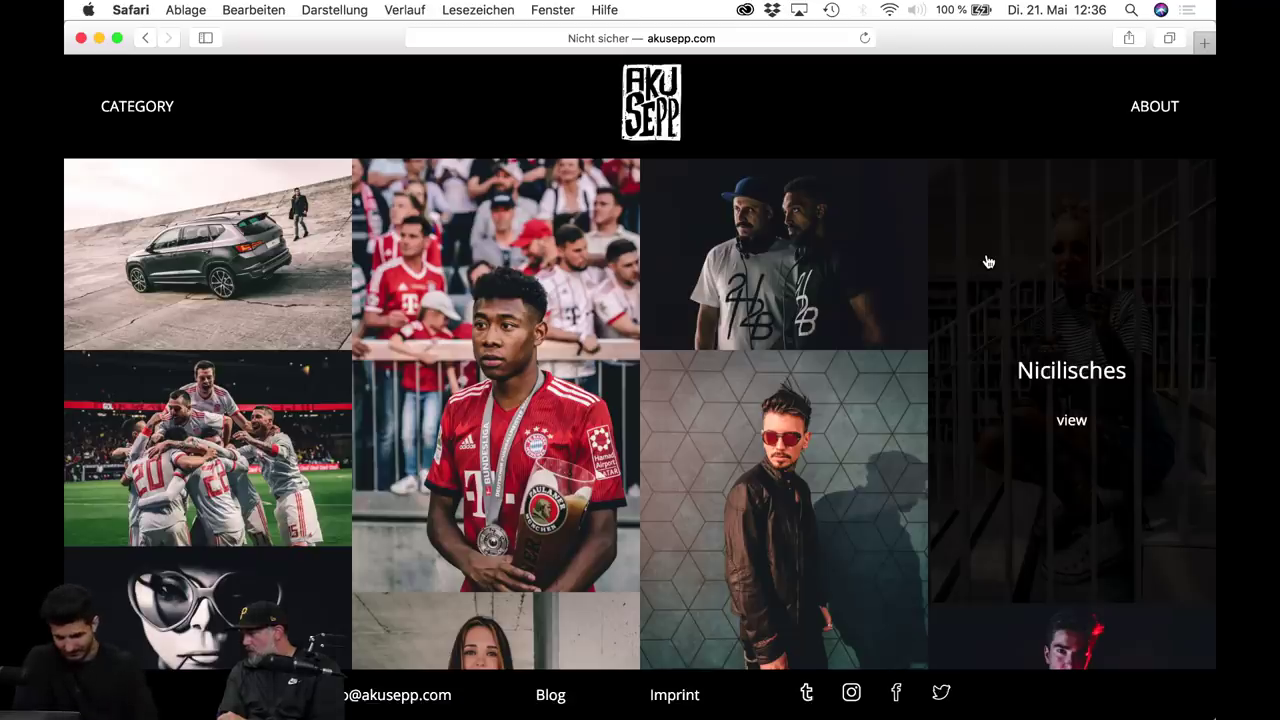
click(858, 22)
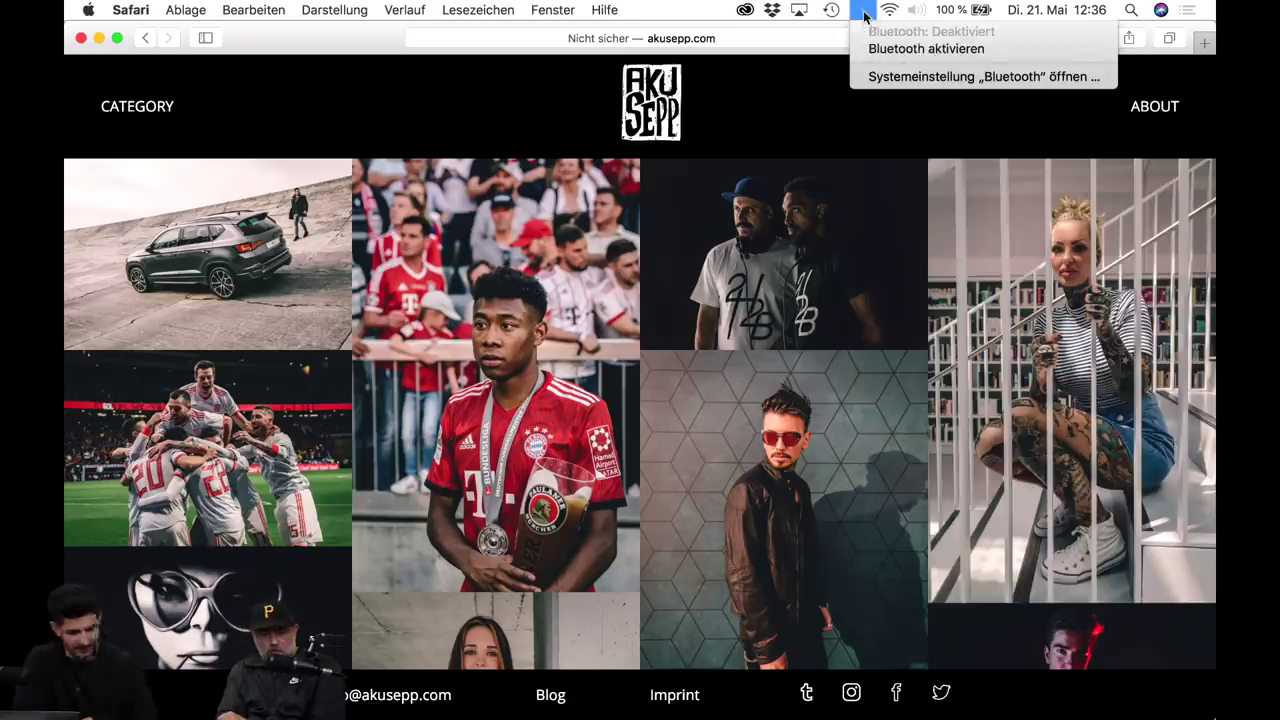
click(880, 46)
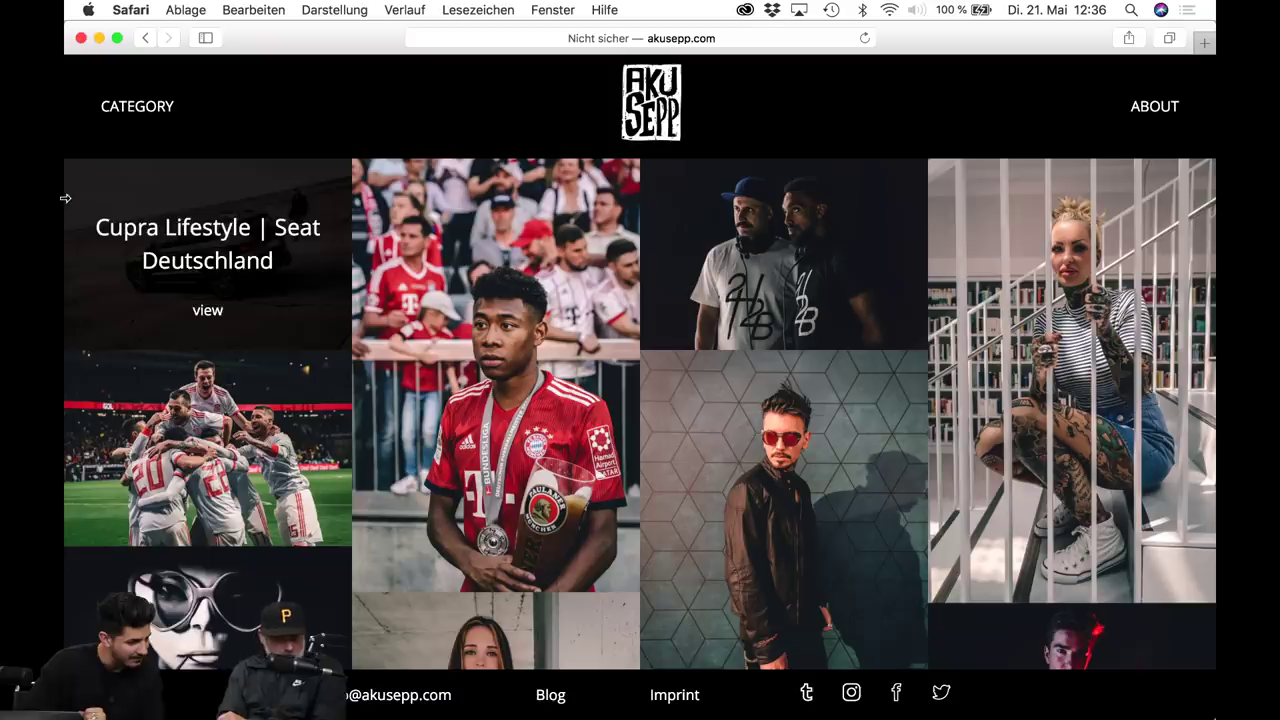
key(ctrl+Up)
key(Escape)
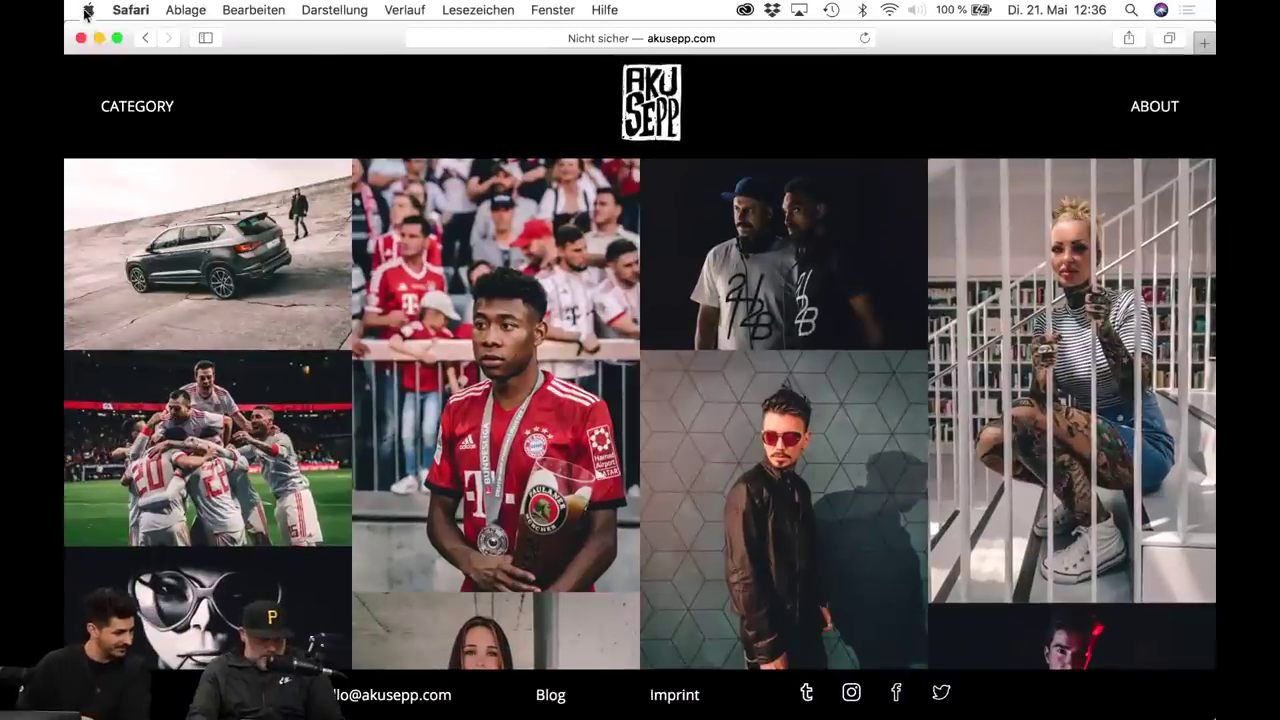
click(87, 10)
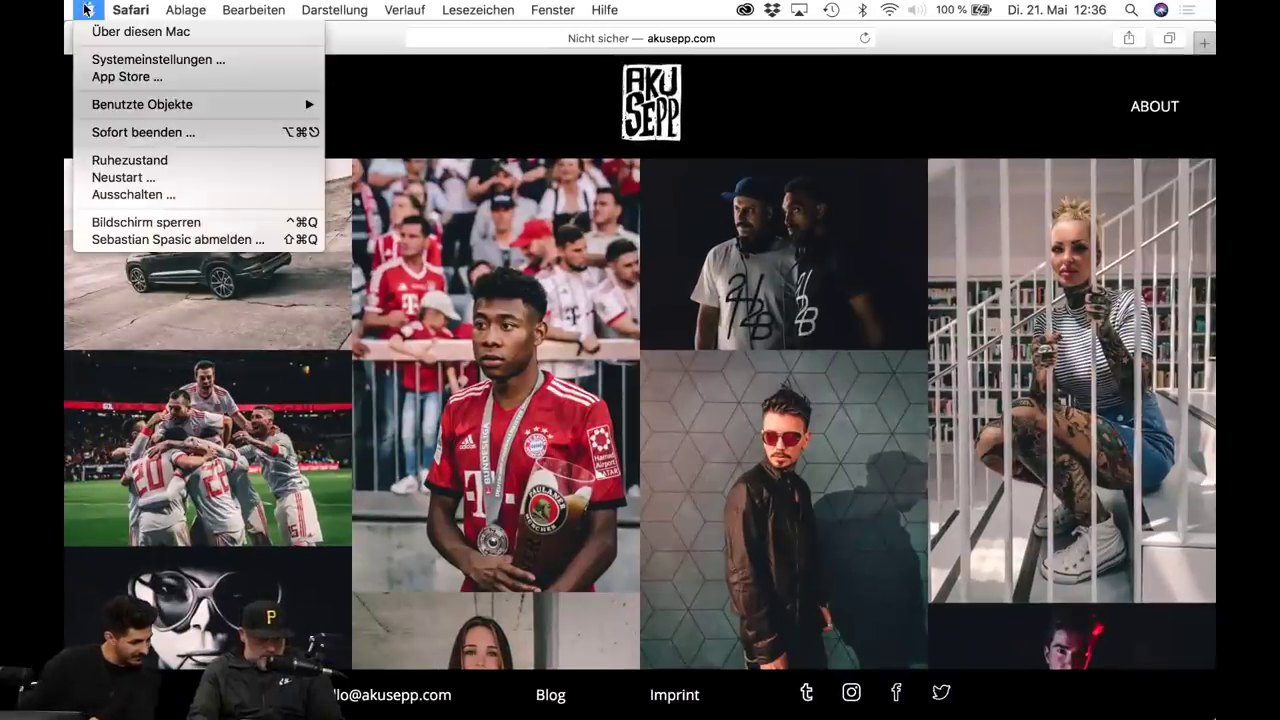
click(110, 59)
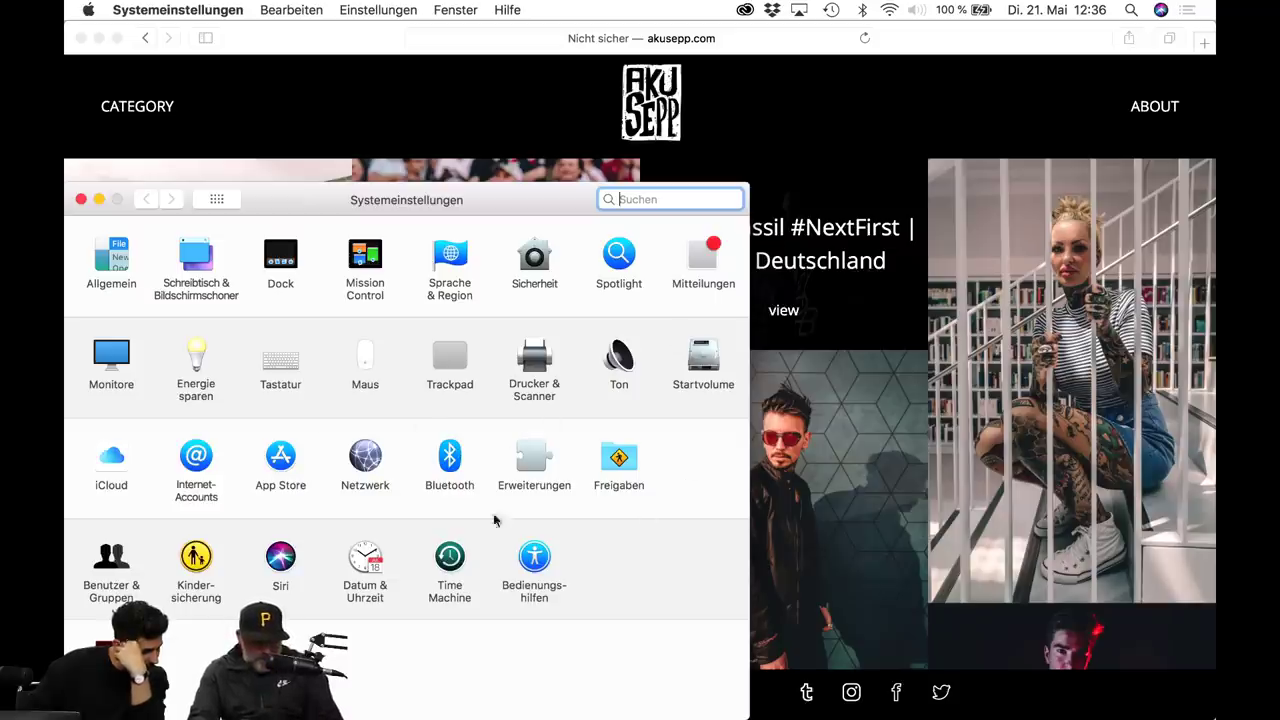
text(a)
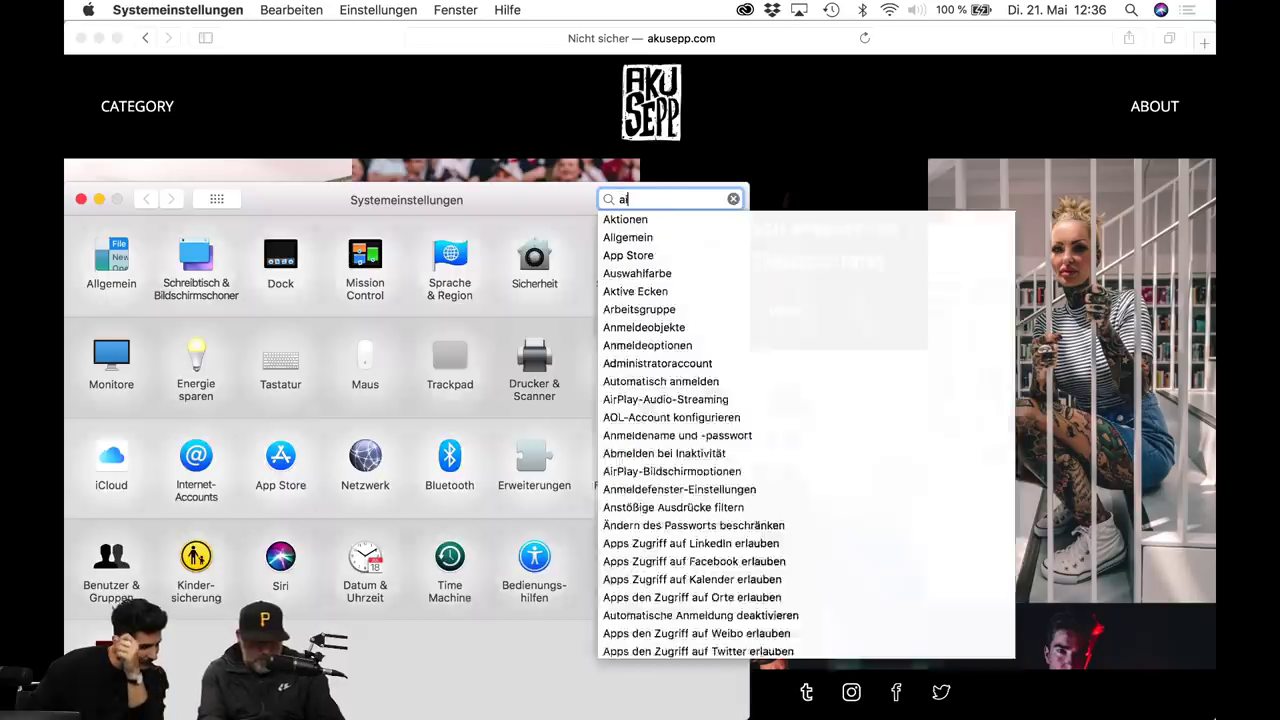
text(i)
key(BackSpace)
text(irdrop)
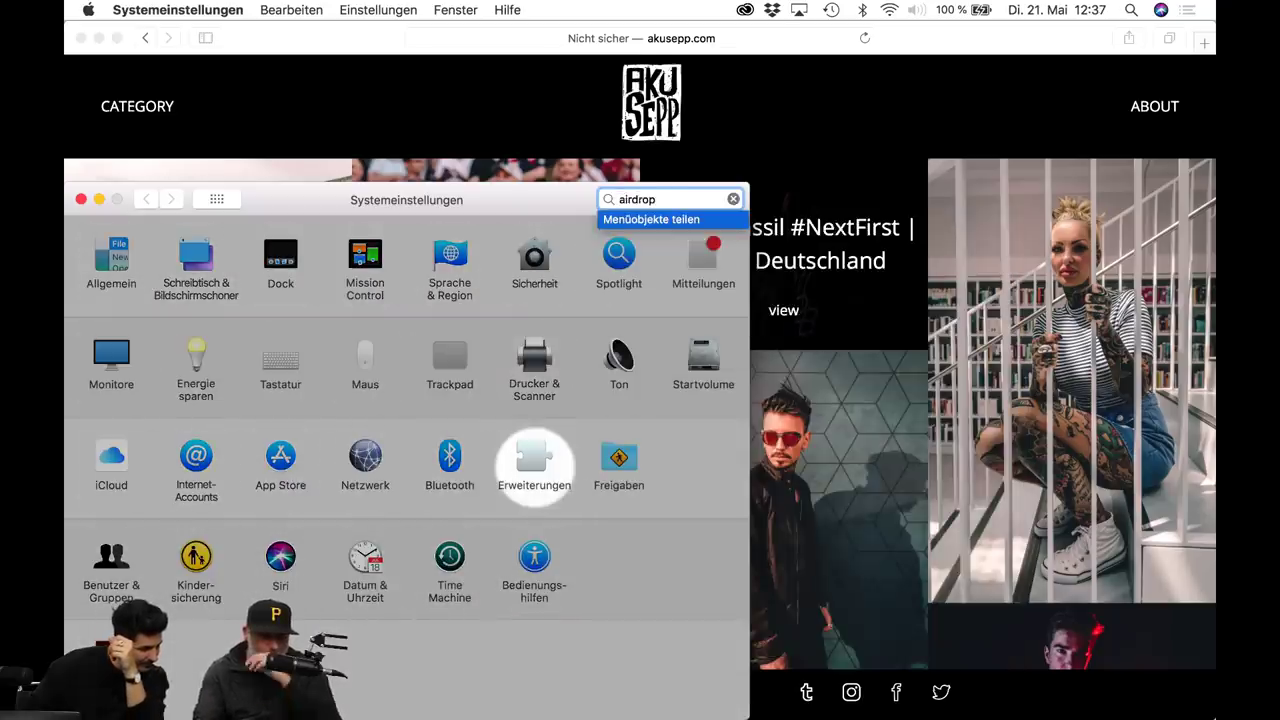
key(Return)
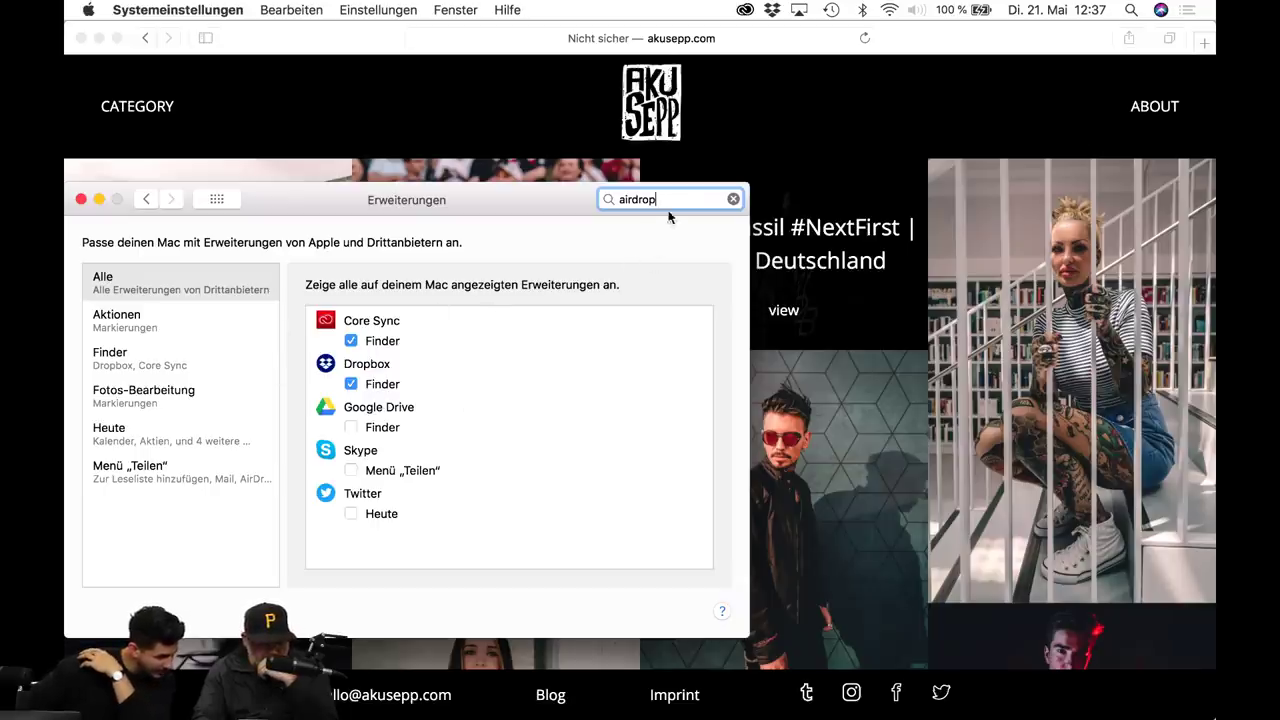
click(81, 199)
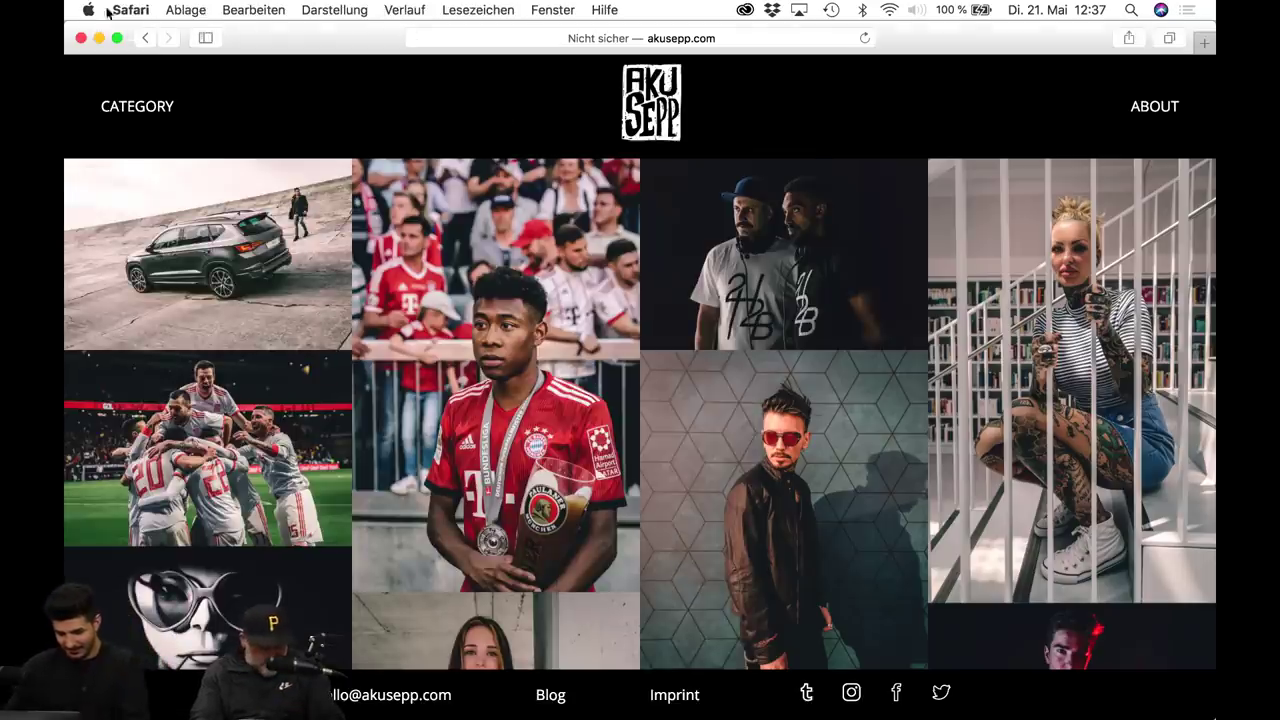
click(87, 9)
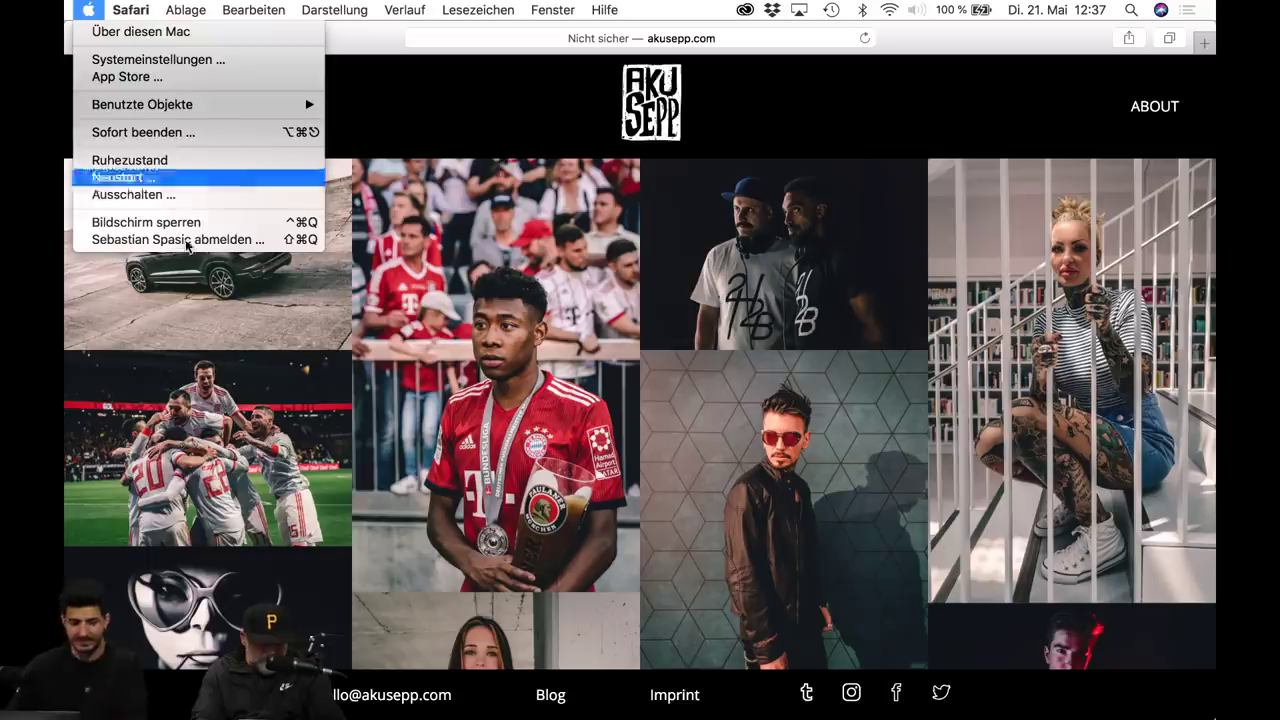
click(338, 38)
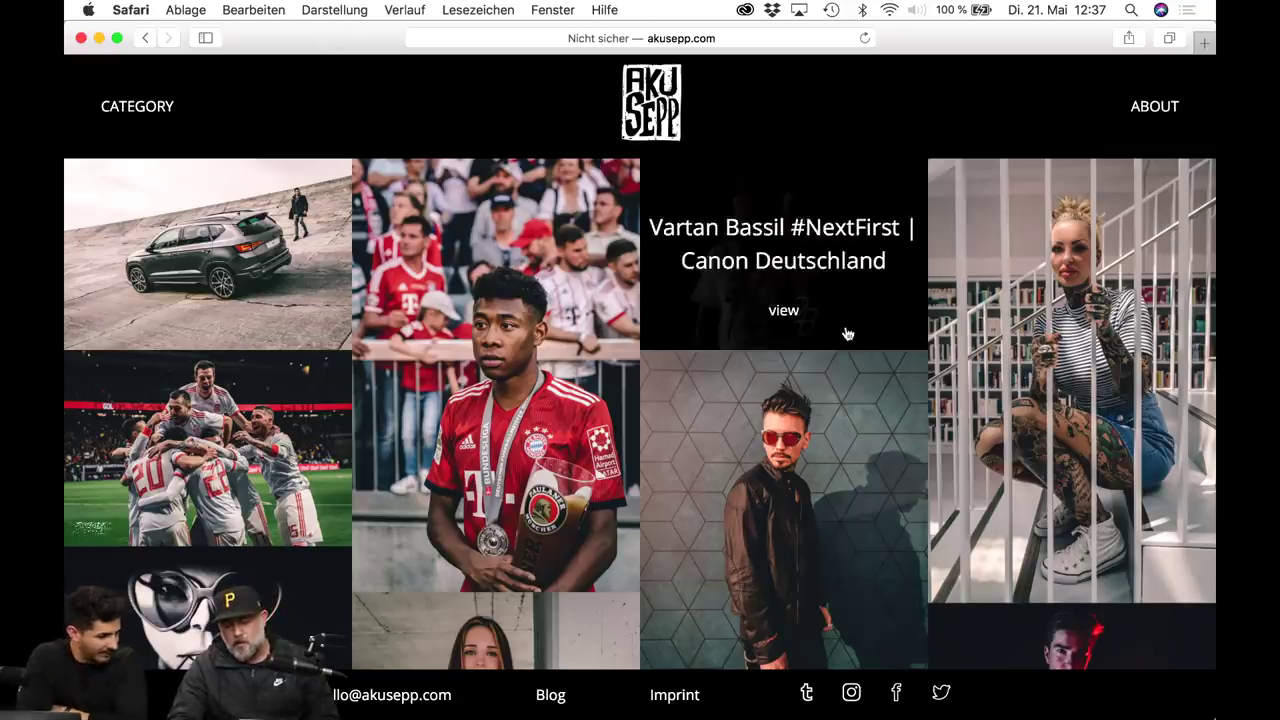
mouse_move(495, 375)
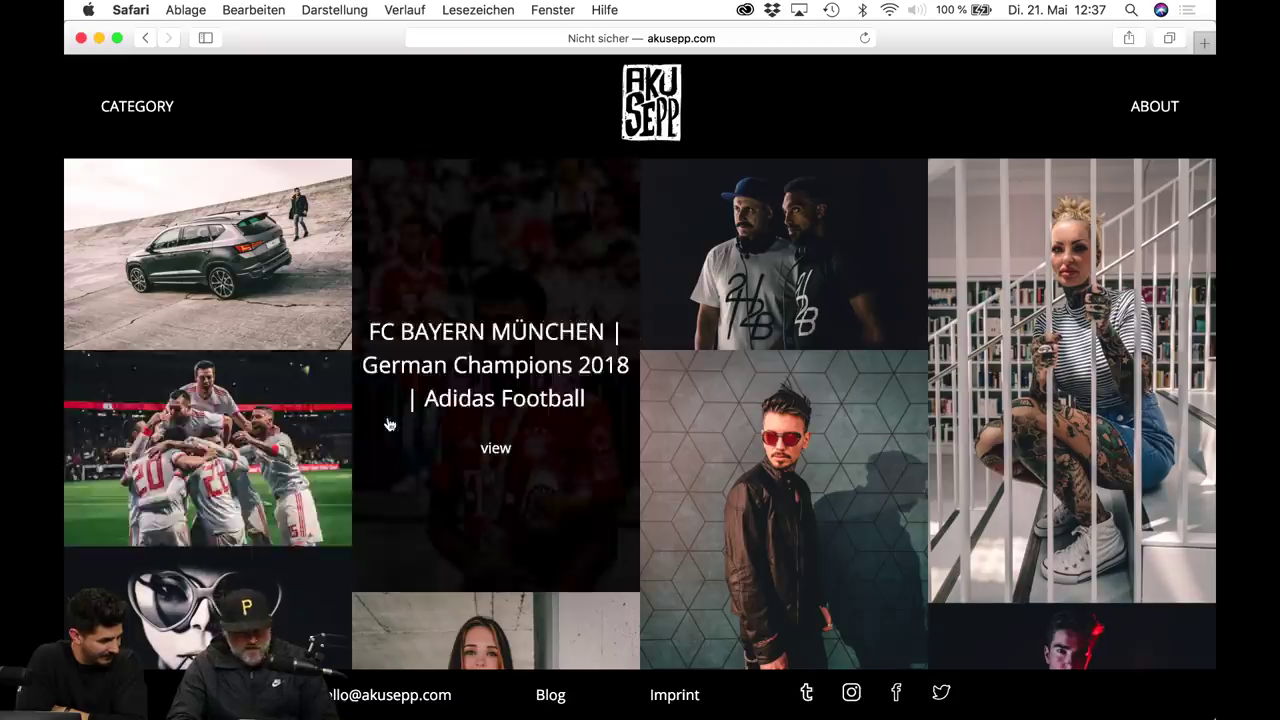
scroll(390, 423, down, 10)
scroll(390, 423, down, 5)
scroll(387, 423, up, 10)
scroll(387, 423, down, 4)
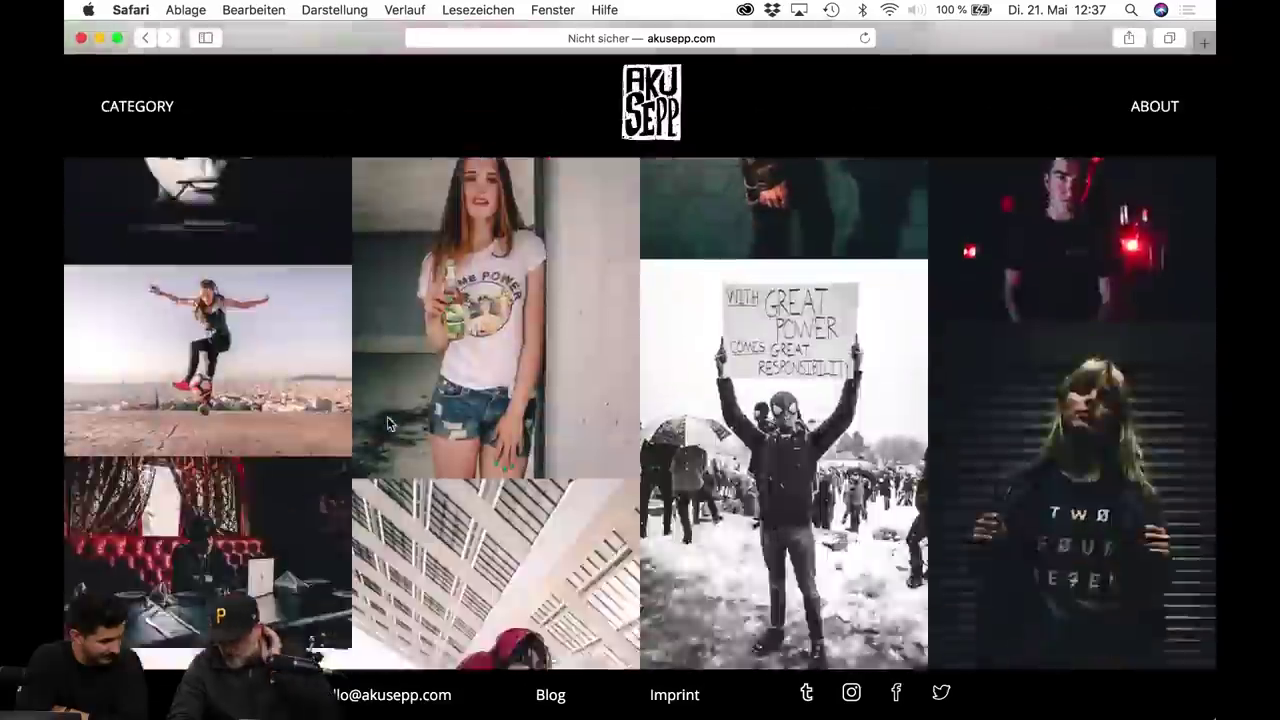
scroll(387, 423, down, 4)
scroll(387, 423, down, 3)
scroll(387, 422, down, 10)
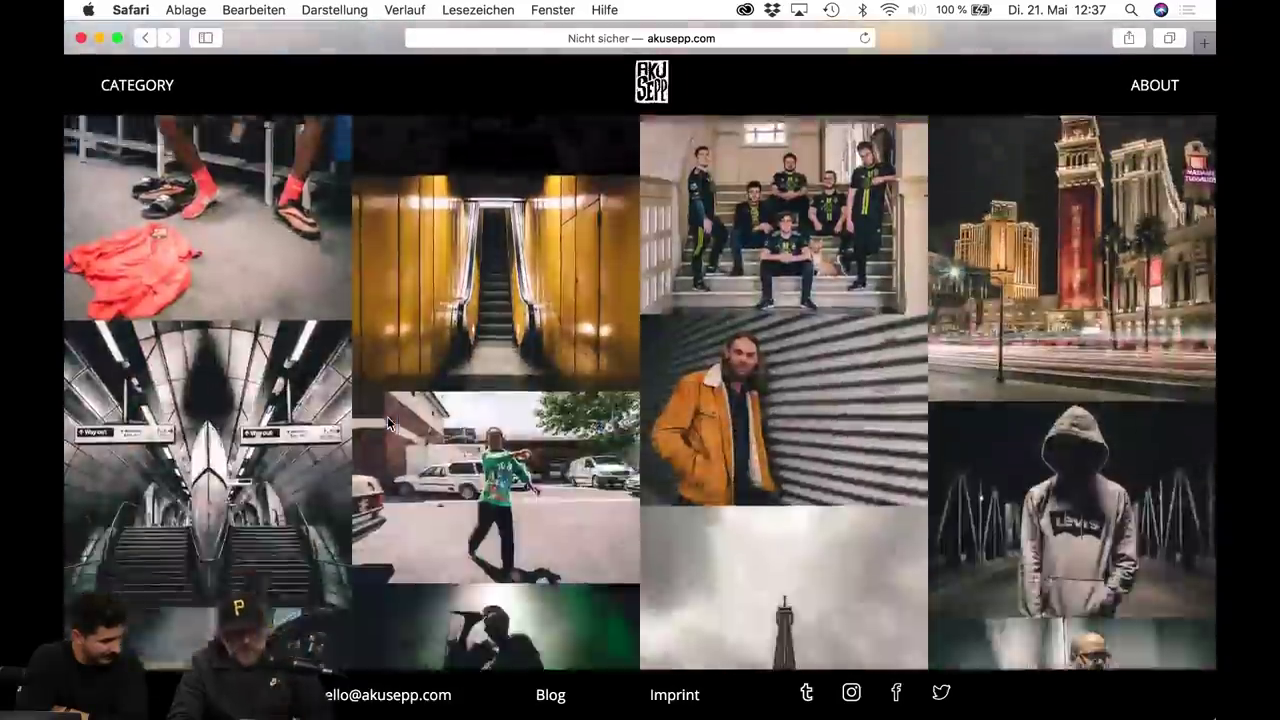
scroll(387, 422, down, 5)
scroll(387, 422, down, 3)
scroll(387, 422, up, 15)
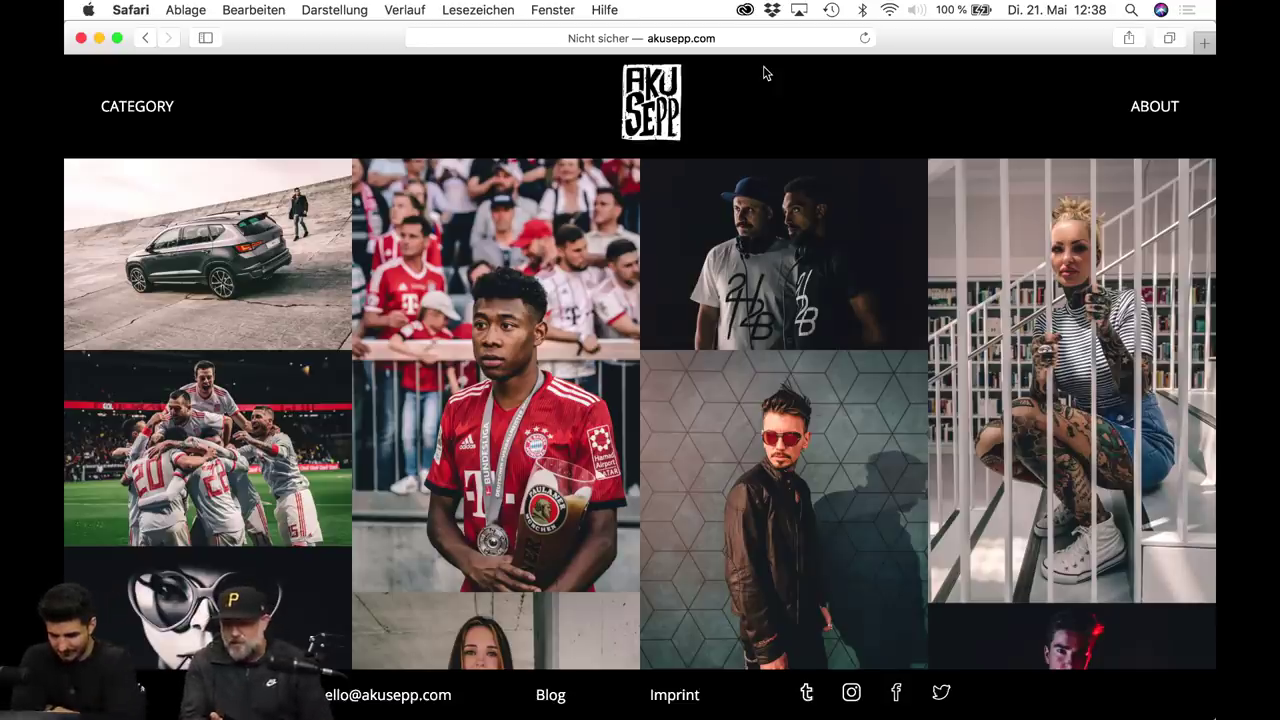
Scroll through the akusepp.com portfolio grid to find the Underground tile.
scroll(763, 73, down, 3)
scroll(763, 73, down, 3)
scroll(763, 73, down, 2)
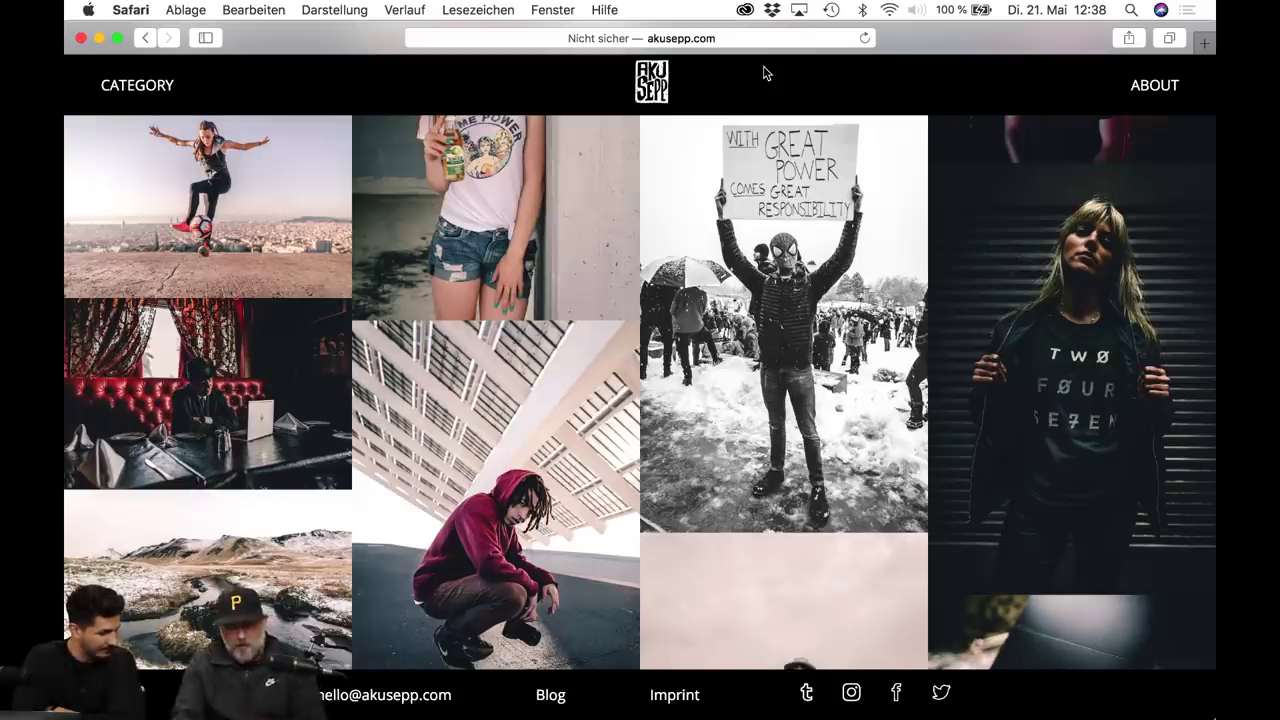
mouse_move(495, 490)
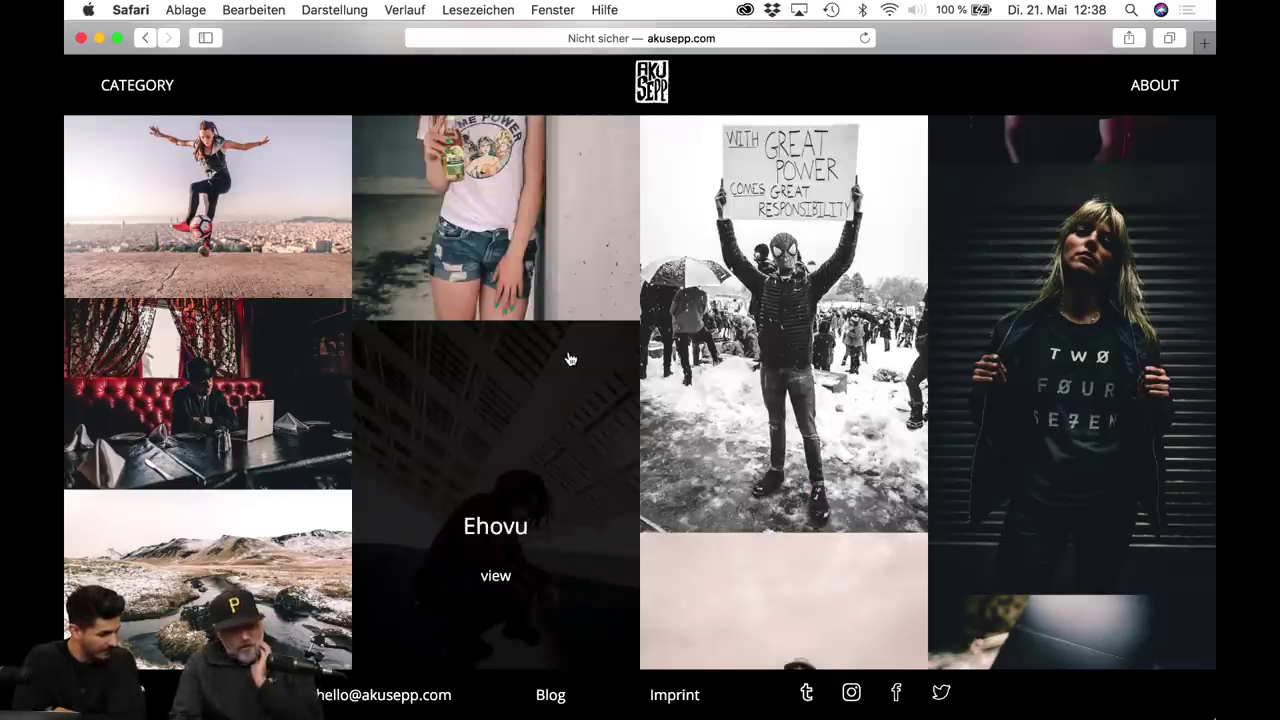
scroll(570, 359, up, 10)
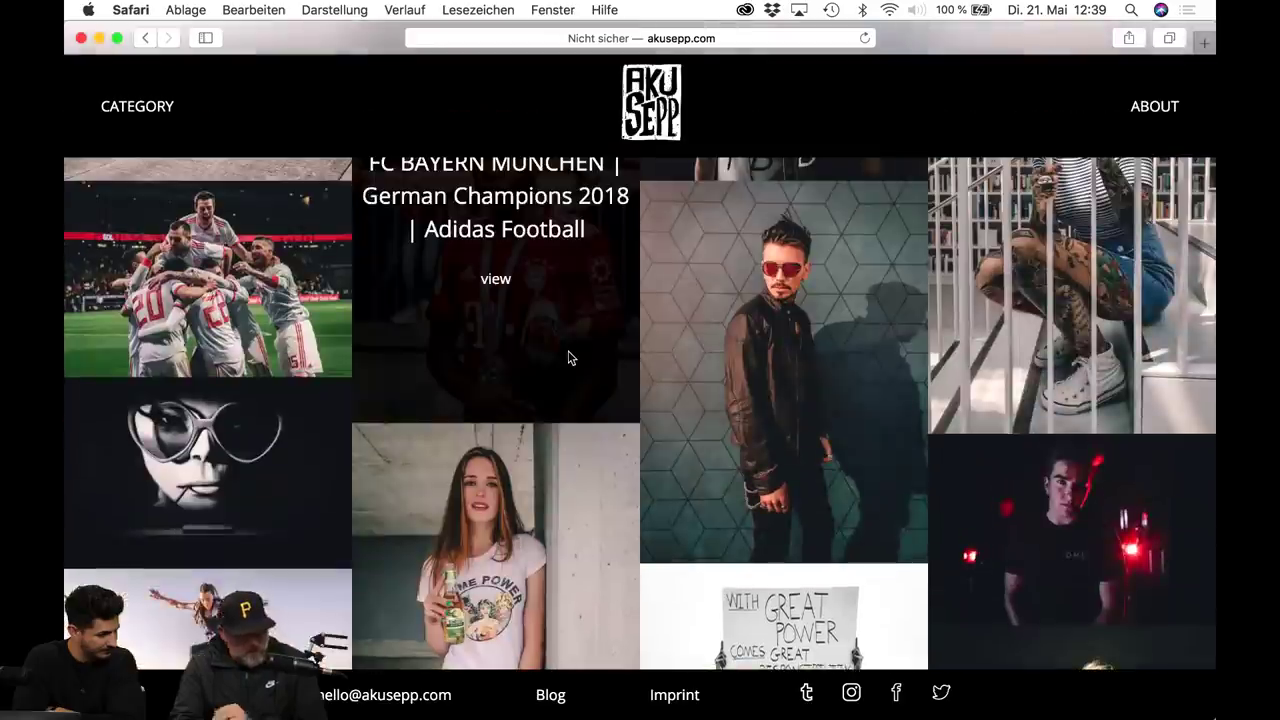
scroll(568, 357, up, 1)
scroll(568, 357, up, 2)
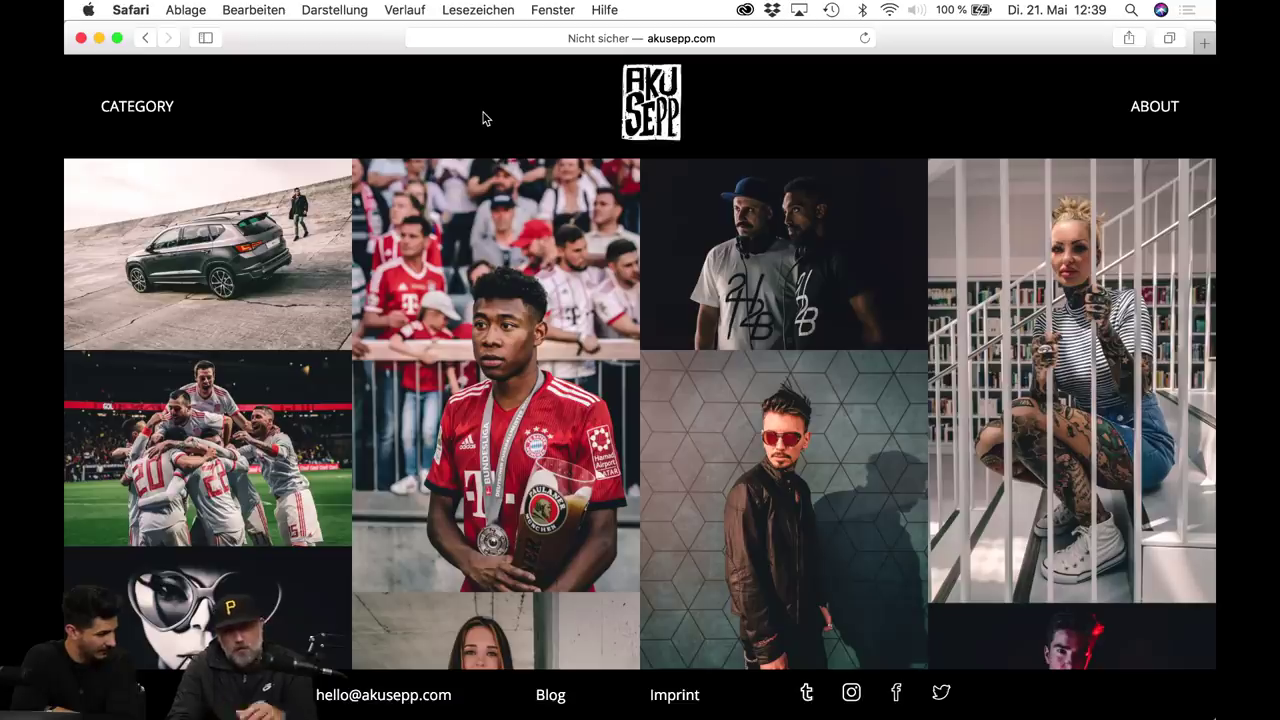
scroll(483, 118, down, 2)
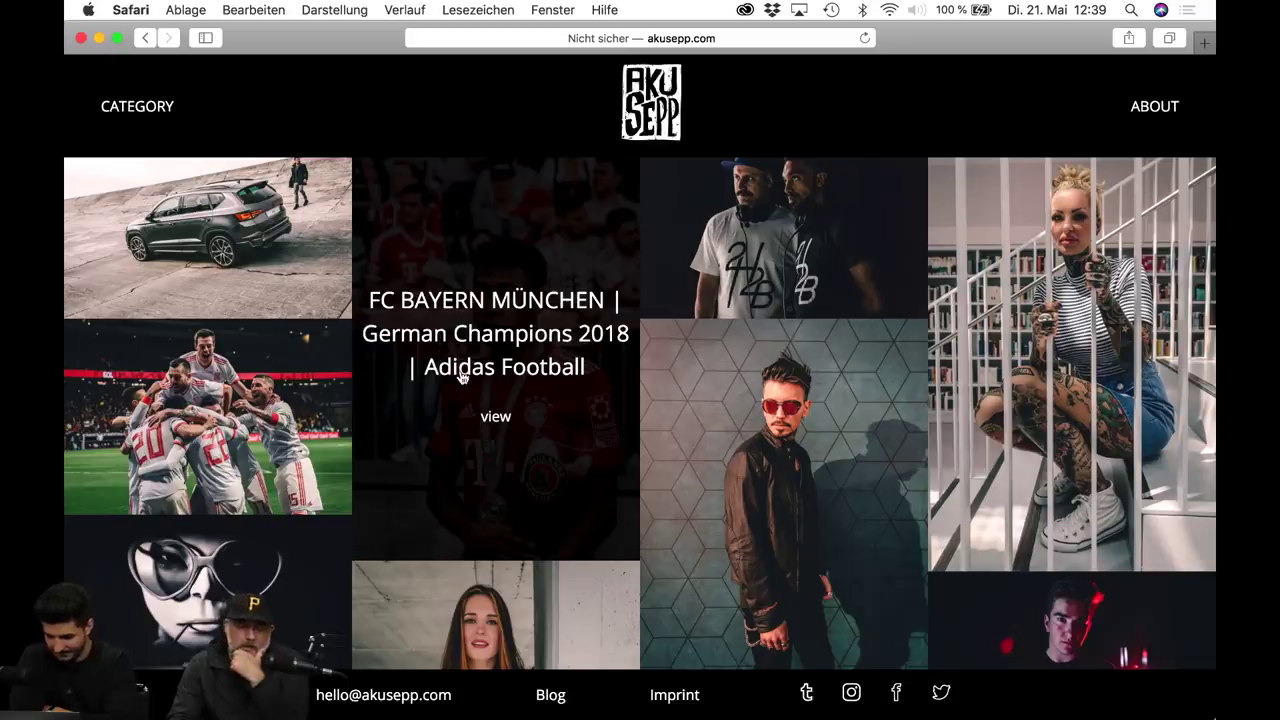
scroll(460, 374, down, 1)
scroll(272, 541, down, 2)
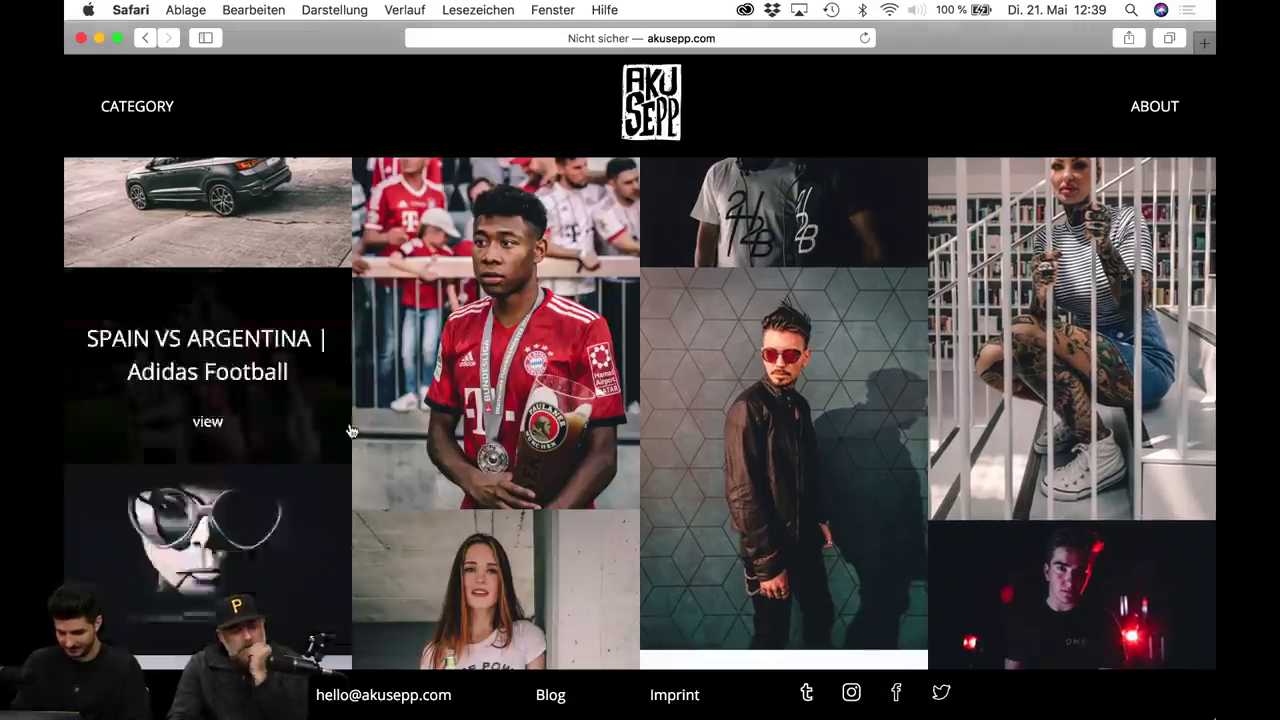
scroll(352, 428, down, 5)
scroll(355, 427, down, 2)
scroll(355, 427, down, 5)
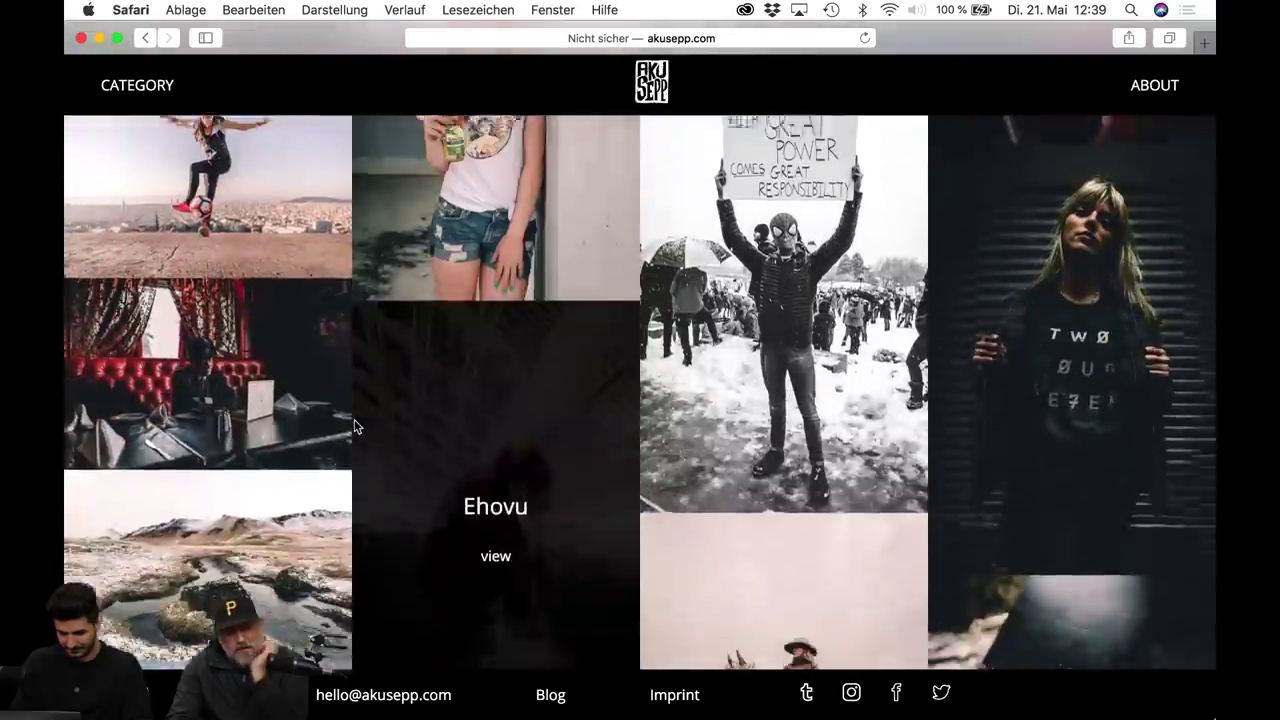
scroll(355, 427, down, 2)
scroll(355, 427, down, 3)
scroll(357, 427, down, 4)
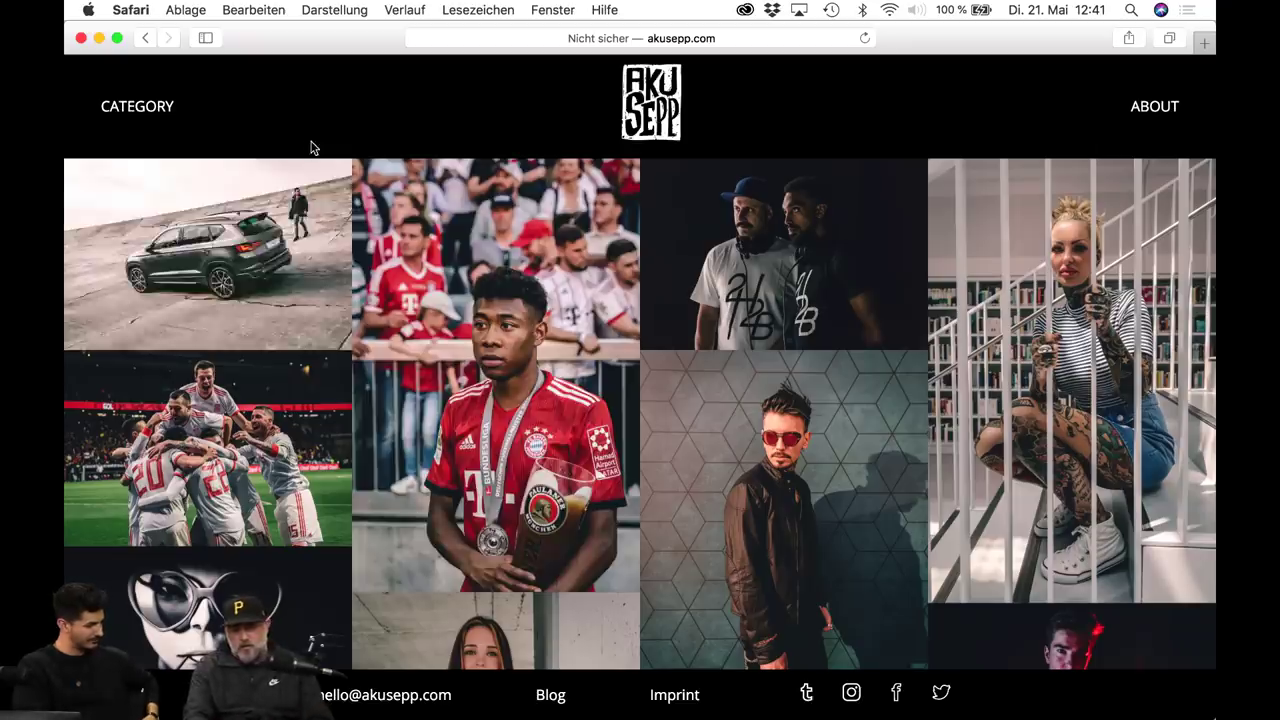
scroll(465, 328, down, 5)
scroll(463, 325, down, 3)
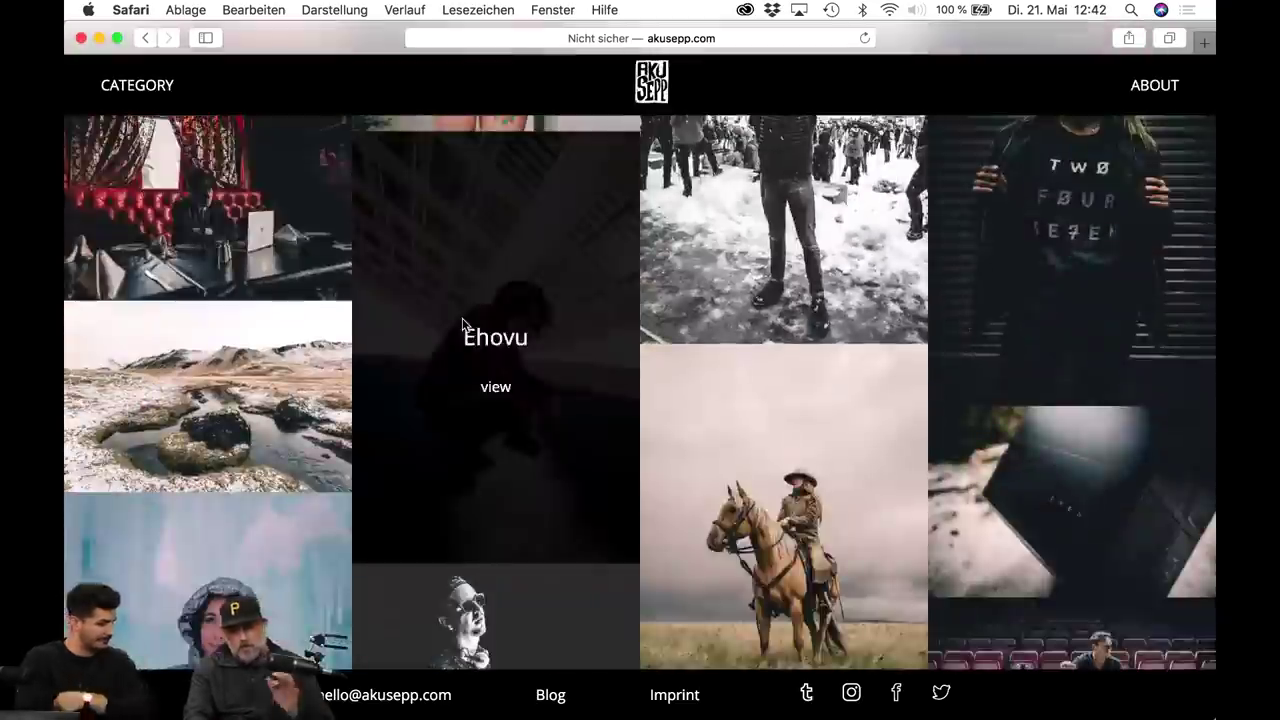
scroll(463, 325, down, 5)
scroll(463, 325, down, 5)
scroll(463, 325, down, 5)
scroll(463, 325, down, 5)
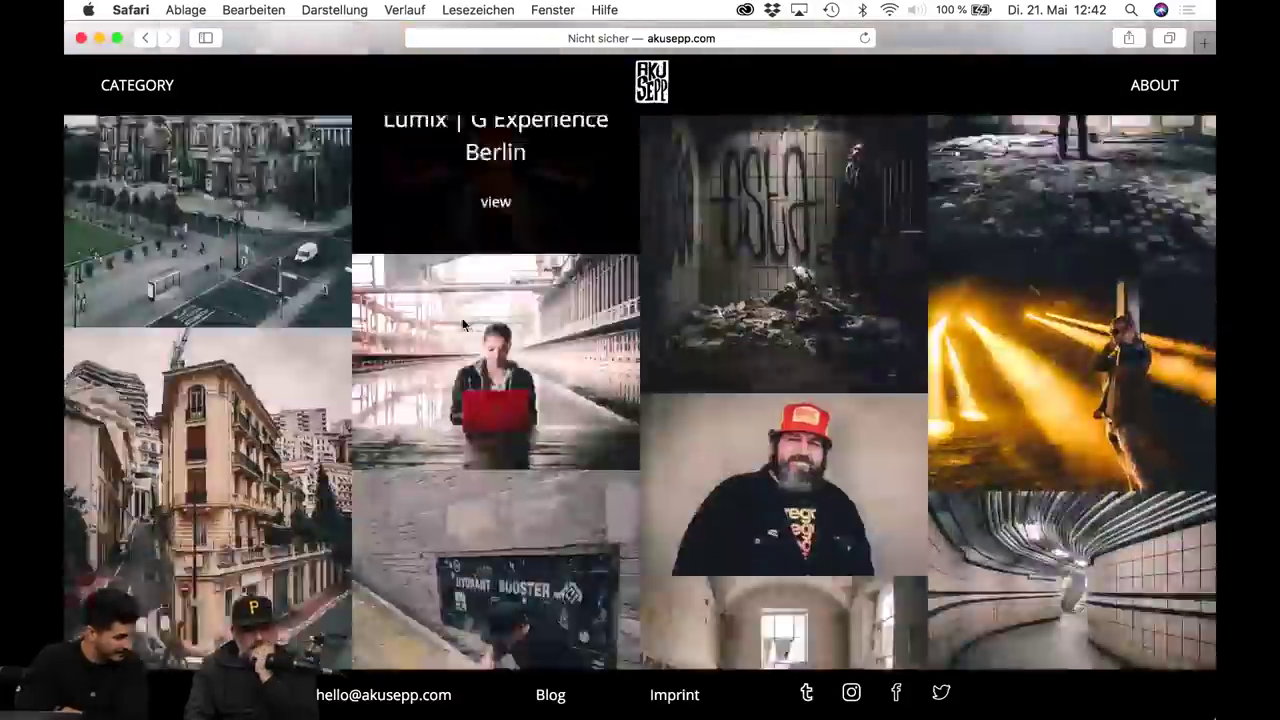
scroll(463, 323, down, 2)
scroll(463, 320, up, 3)
scroll(463, 320, up, 3)
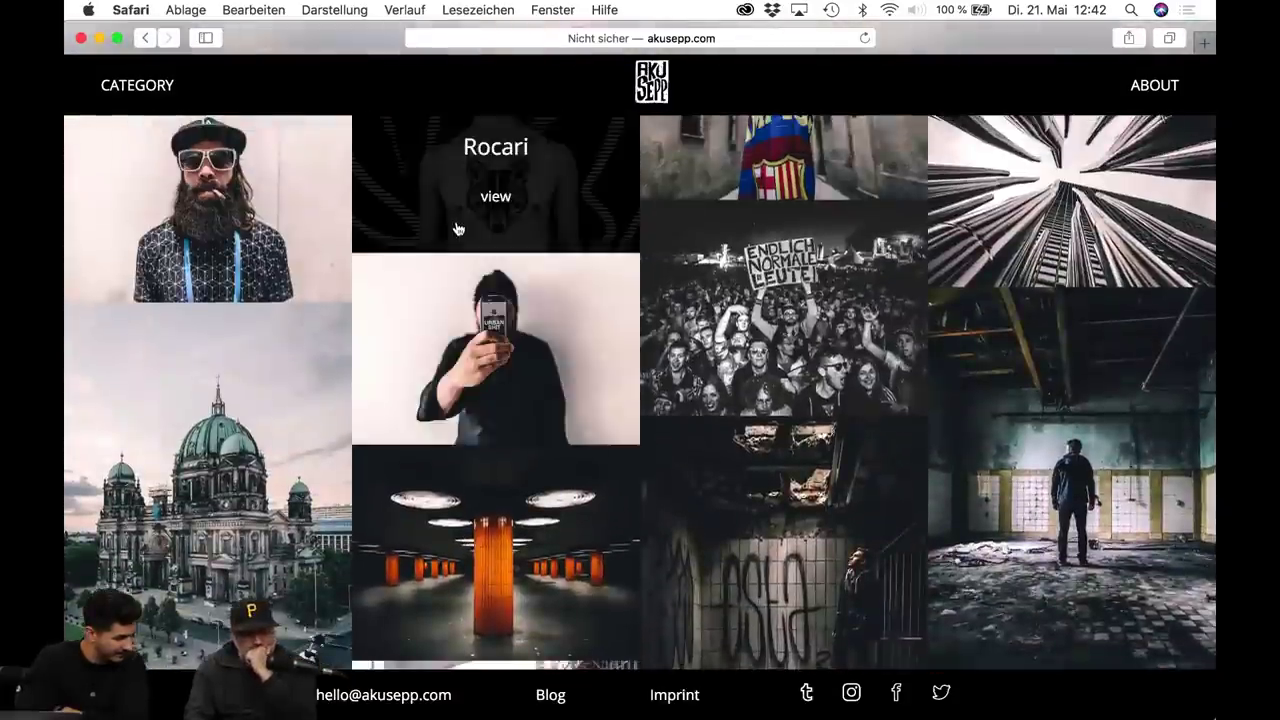
scroll(457, 229, up, 4)
scroll(457, 229, down, 2)
scroll(457, 229, down, 4)
scroll(457, 229, down, 5)
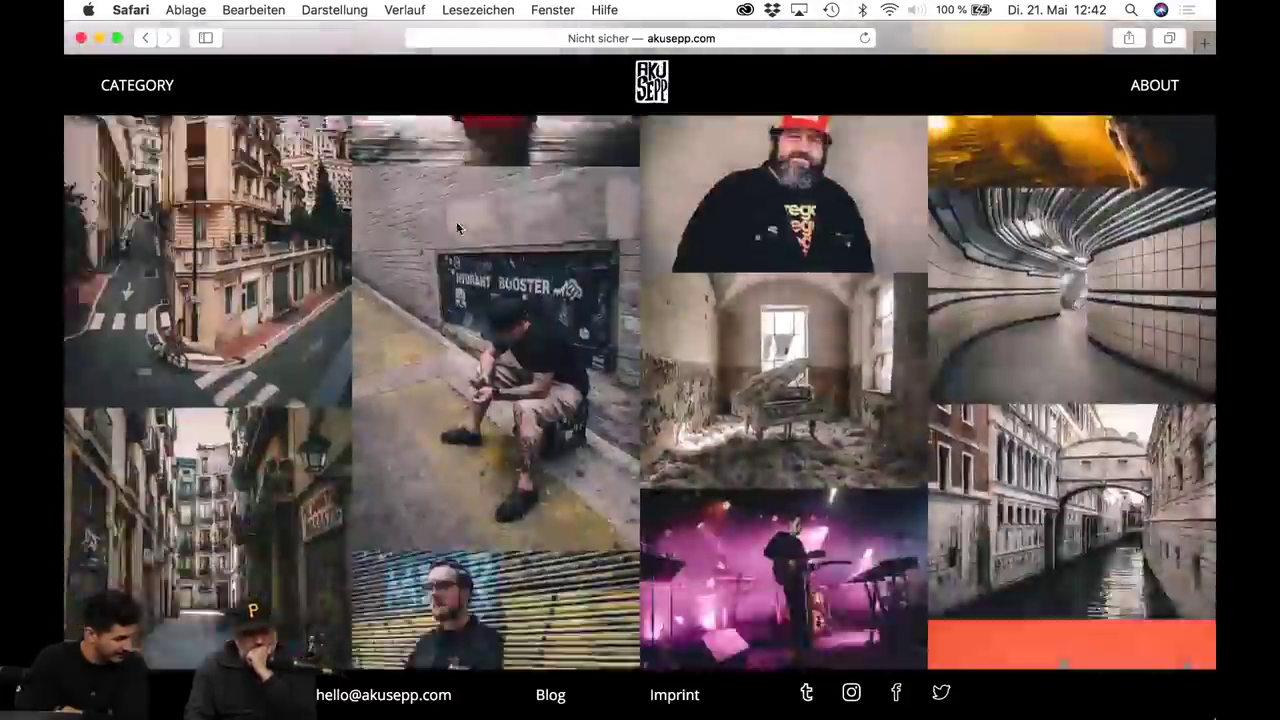
scroll(457, 229, down, 3)
scroll(457, 229, down, 4)
scroll(457, 229, up, 2)
scroll(457, 229, up, 5)
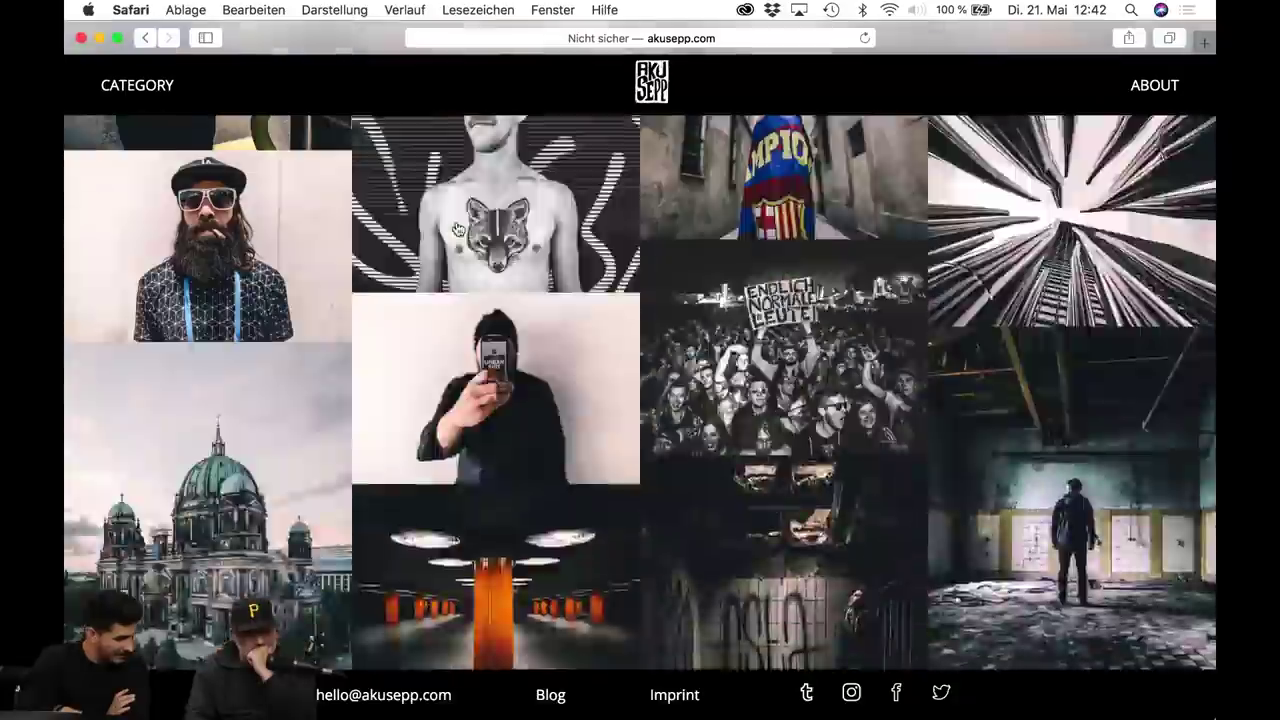
scroll(457, 229, up, 3)
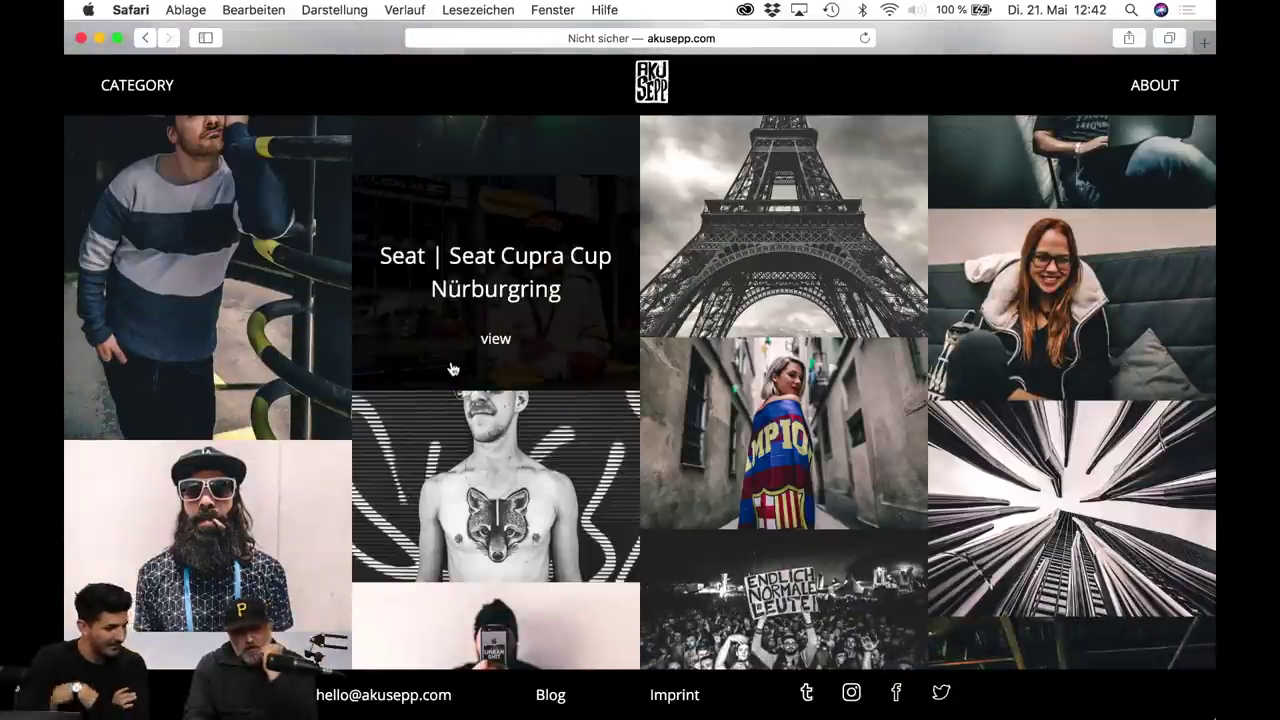
scroll(524, 382, up, 1)
scroll(524, 382, up, 1)
scroll(524, 382, up, 3)
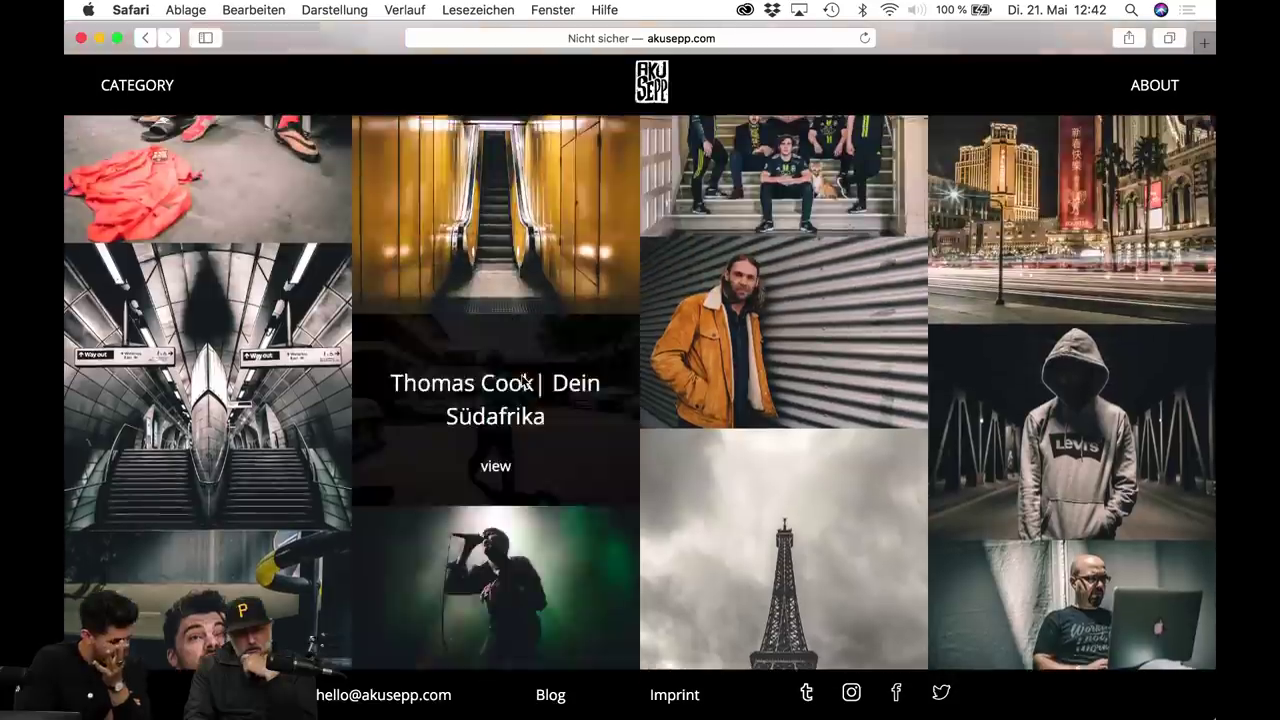
scroll(524, 382, up, 3)
scroll(524, 382, up, 2)
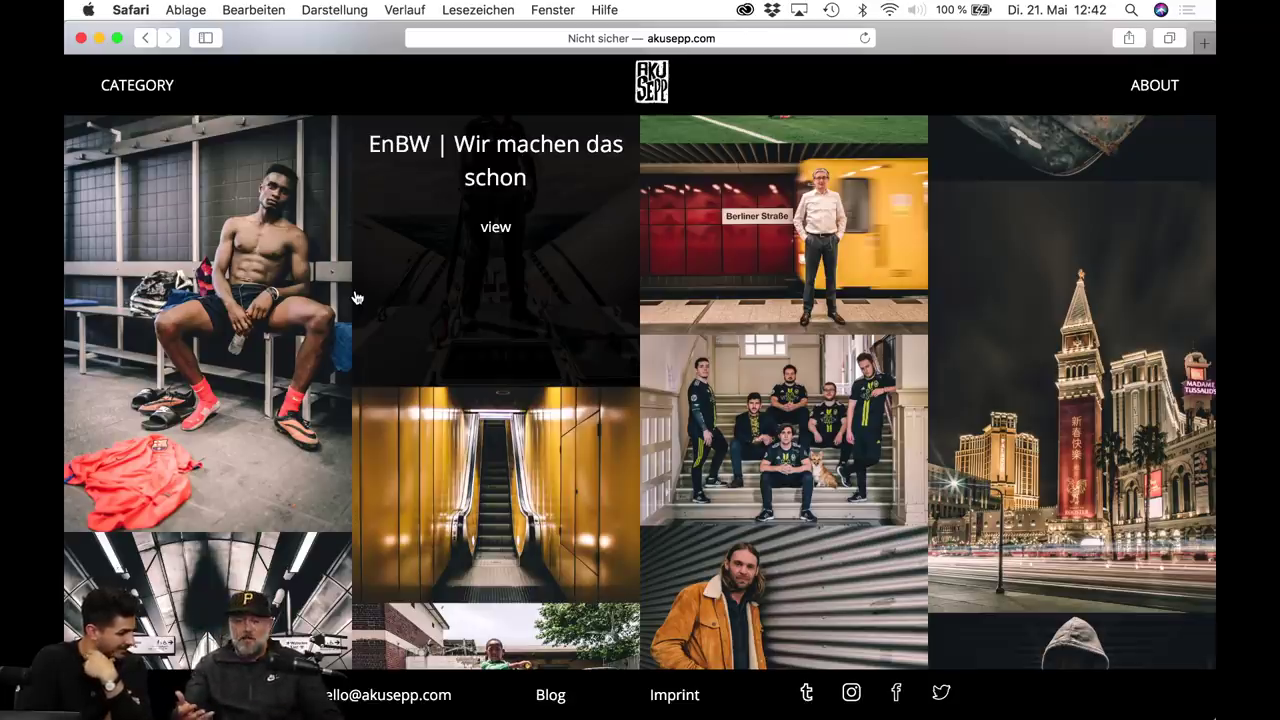
scroll(357, 297, up, 3)
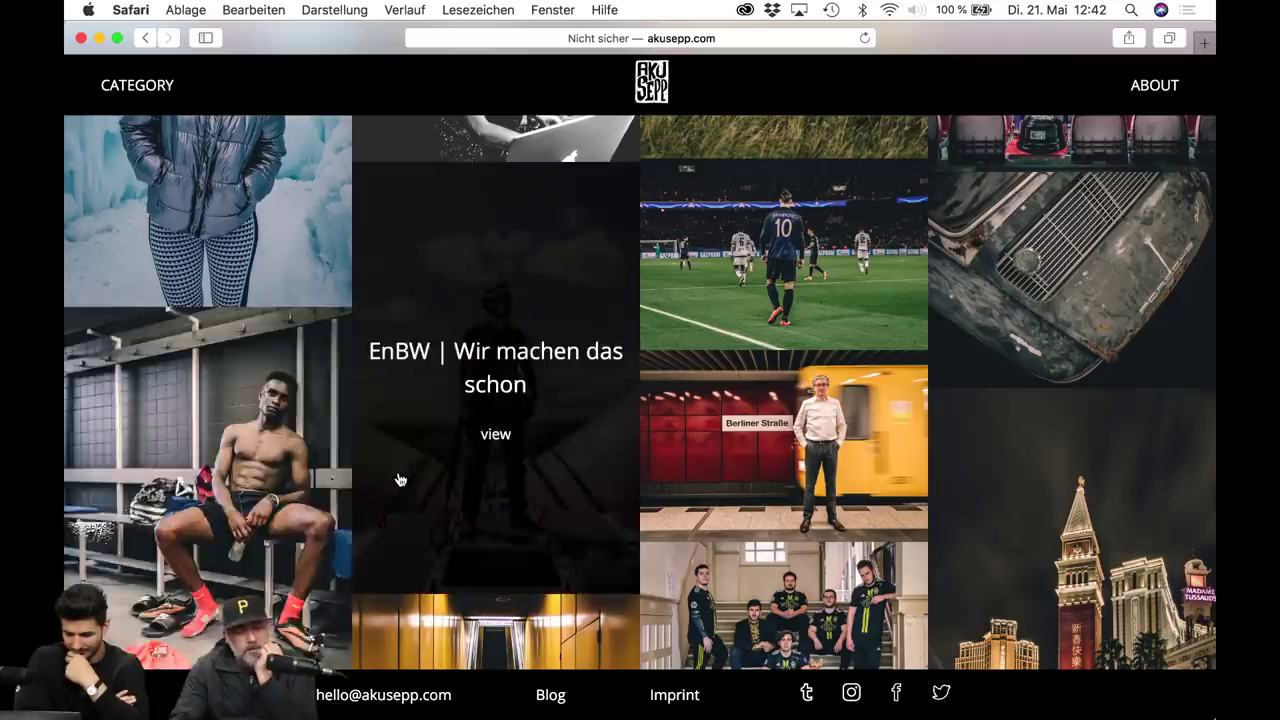
scroll(399, 480, up, 3)
scroll(399, 480, up, 2)
scroll(399, 480, up, 1)
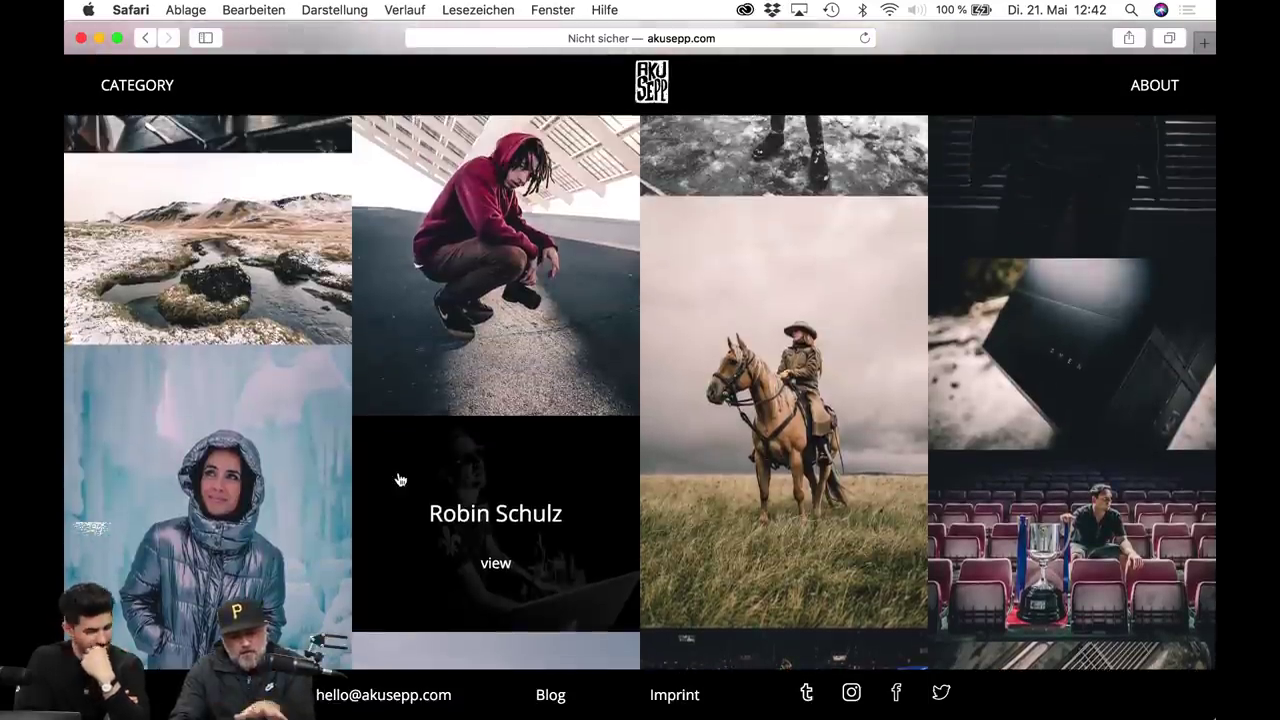
scroll(399, 480, down, 1)
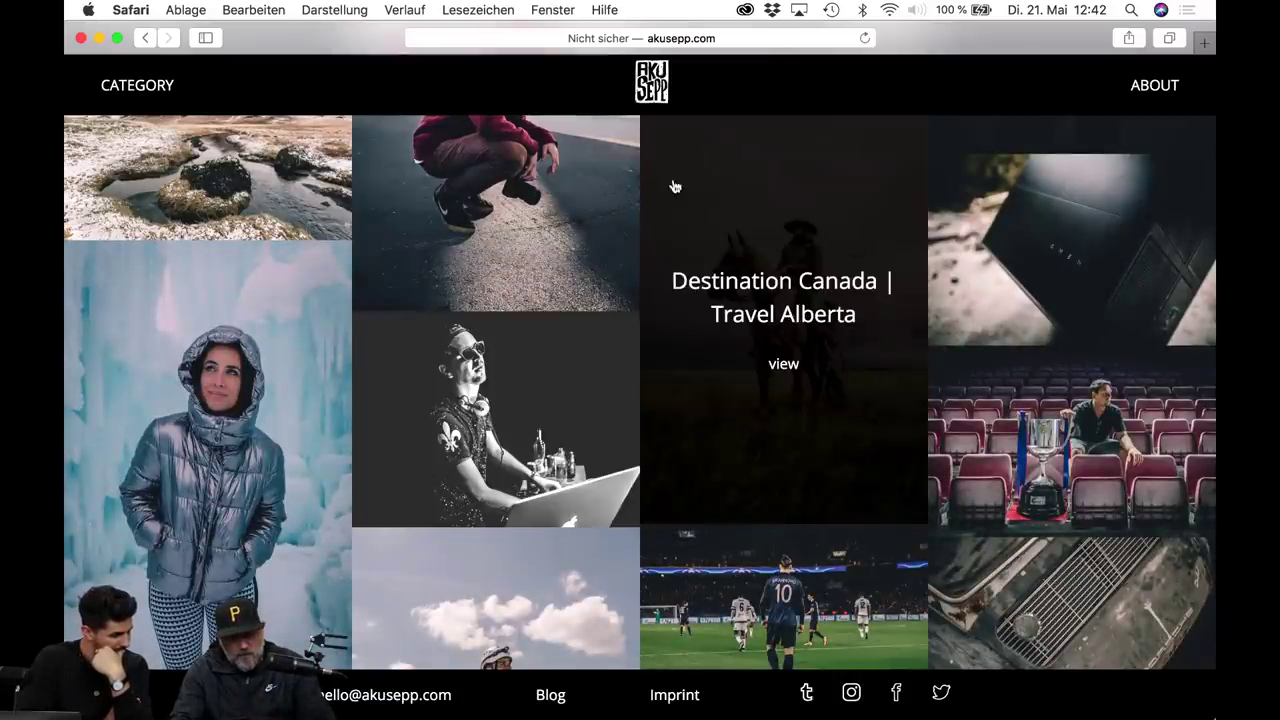
scroll(523, 337, down, 1)
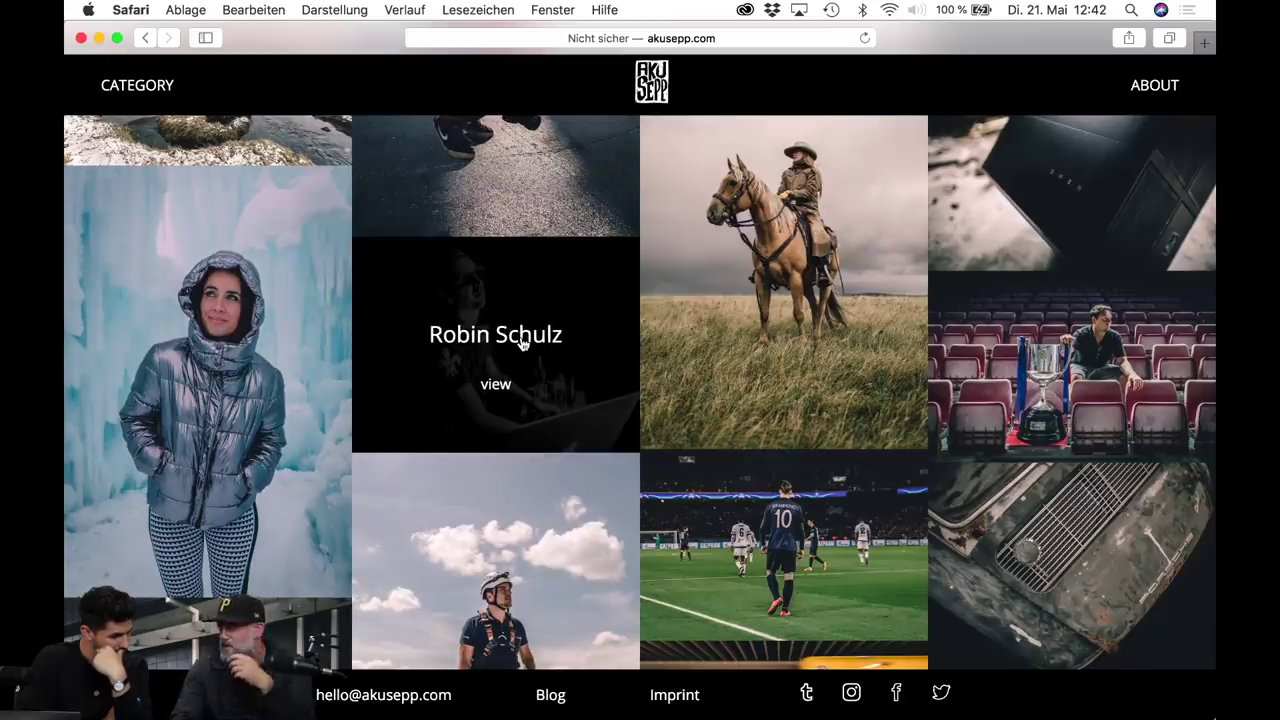
scroll(522, 343, up, 4)
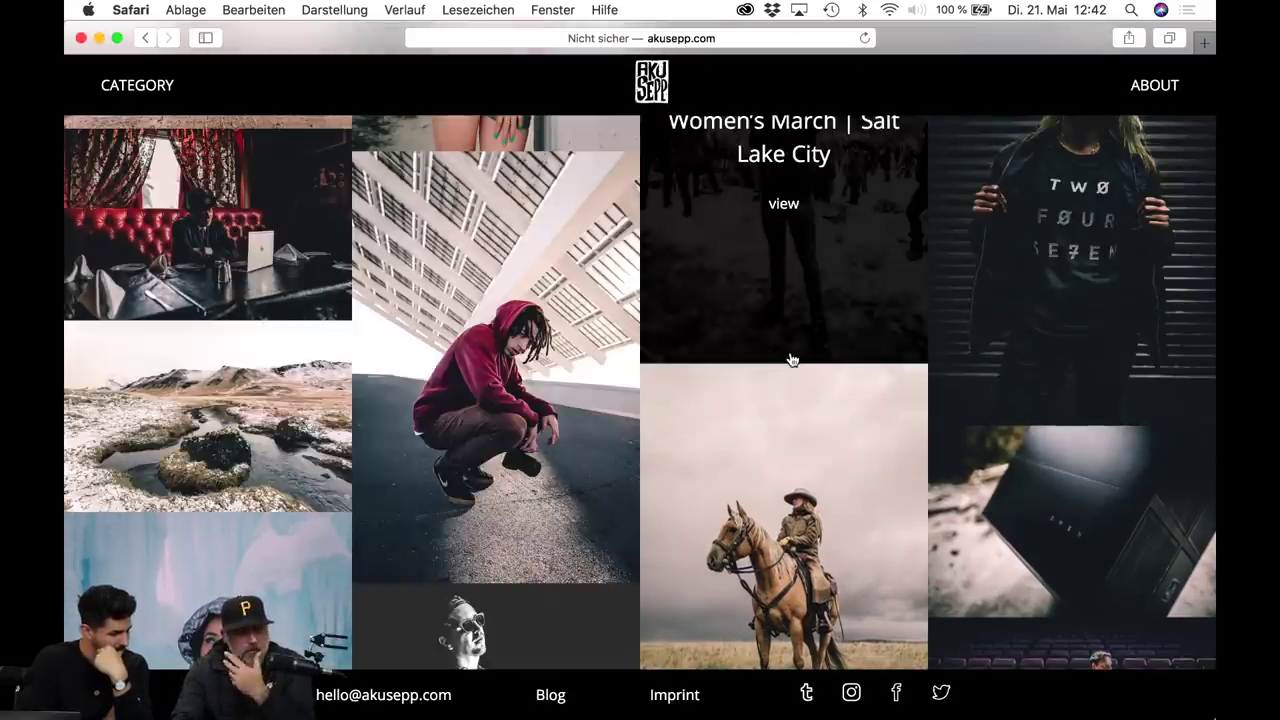
scroll(655, 246, down, 3)
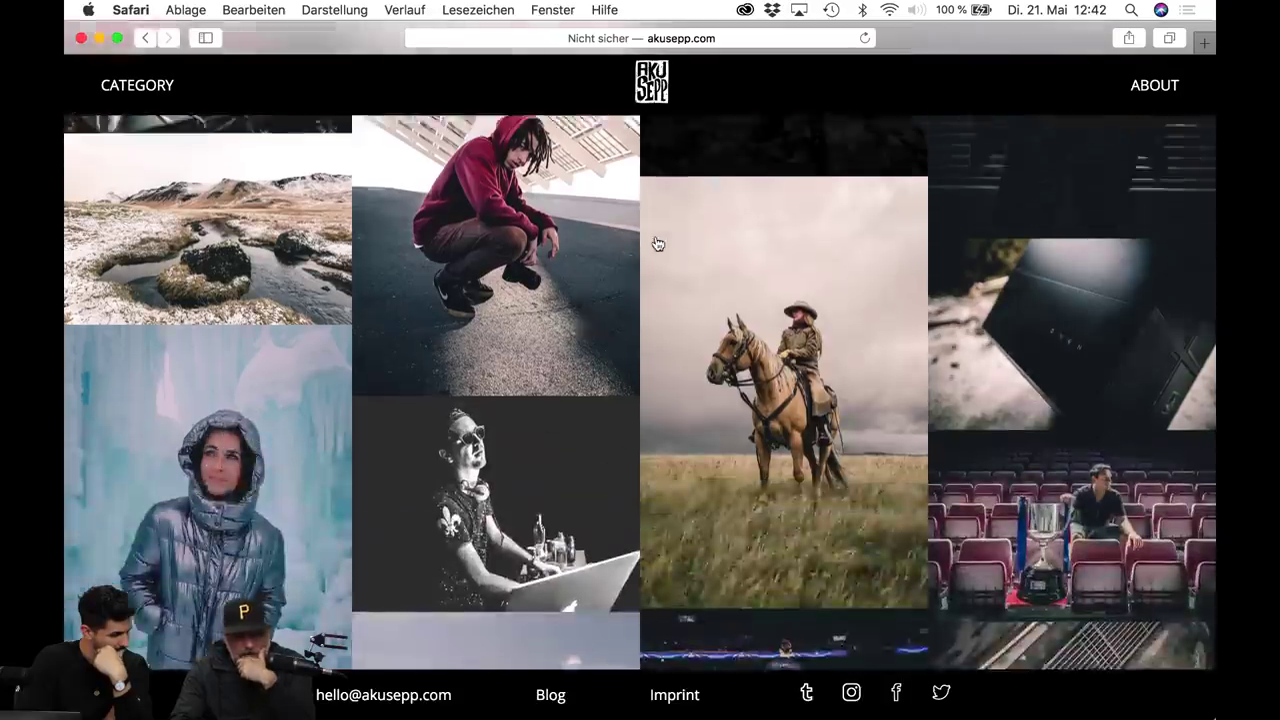
scroll(657, 242, down, 2)
scroll(657, 241, up, 5)
scroll(657, 241, up, 1)
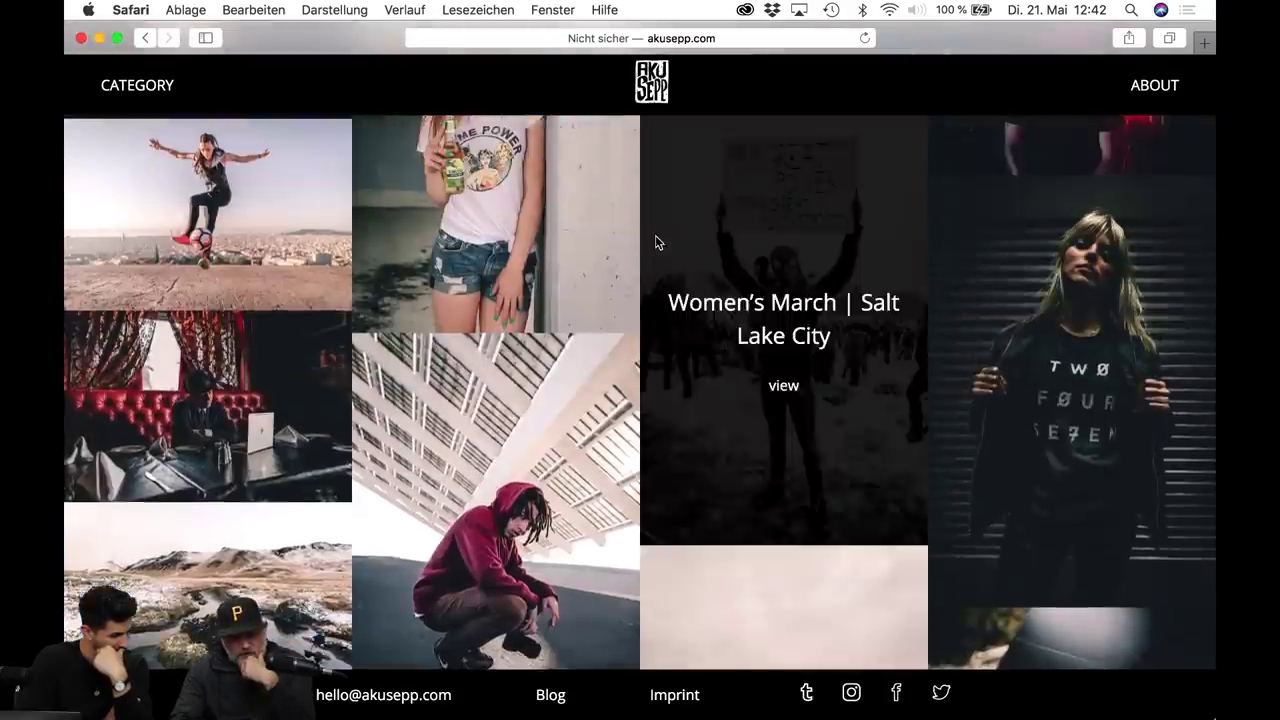
scroll(657, 241, down, 4)
scroll(657, 243, down, 3)
scroll(657, 243, down, 3)
scroll(657, 243, down, 2)
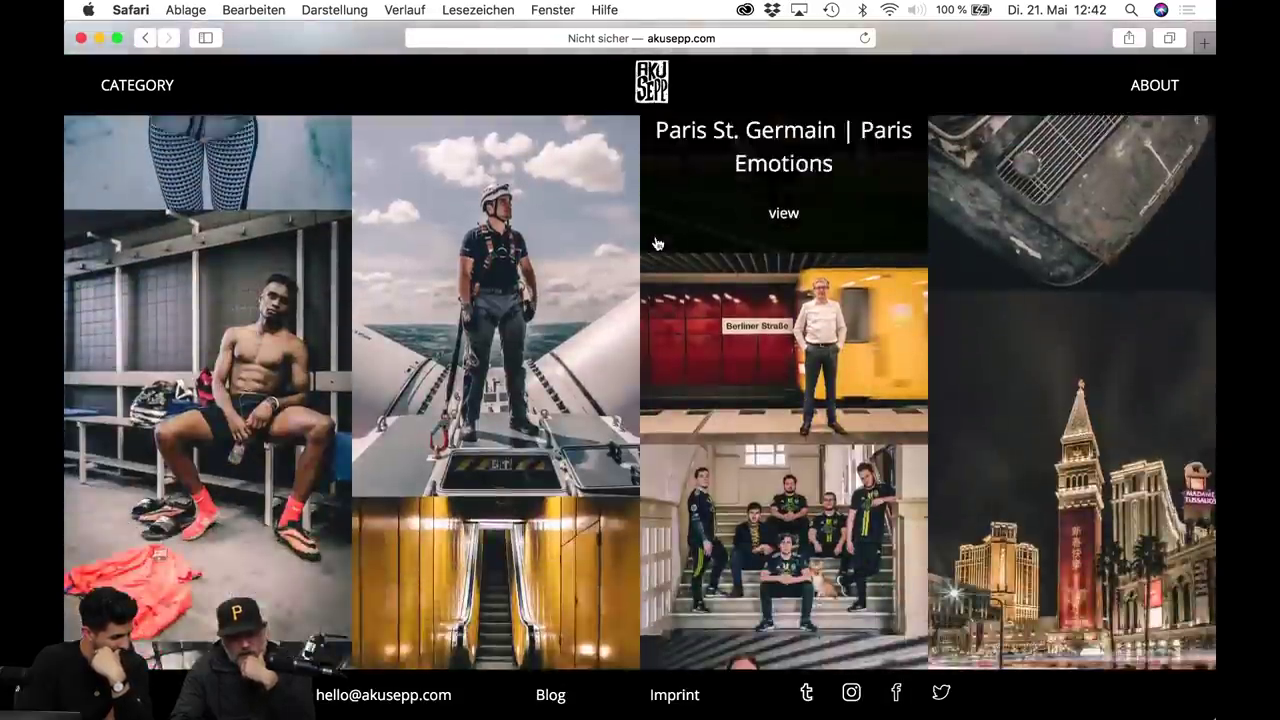
scroll(657, 243, down, 2)
Open the Underground series and page through its four photos at full size.
click(516, 416)
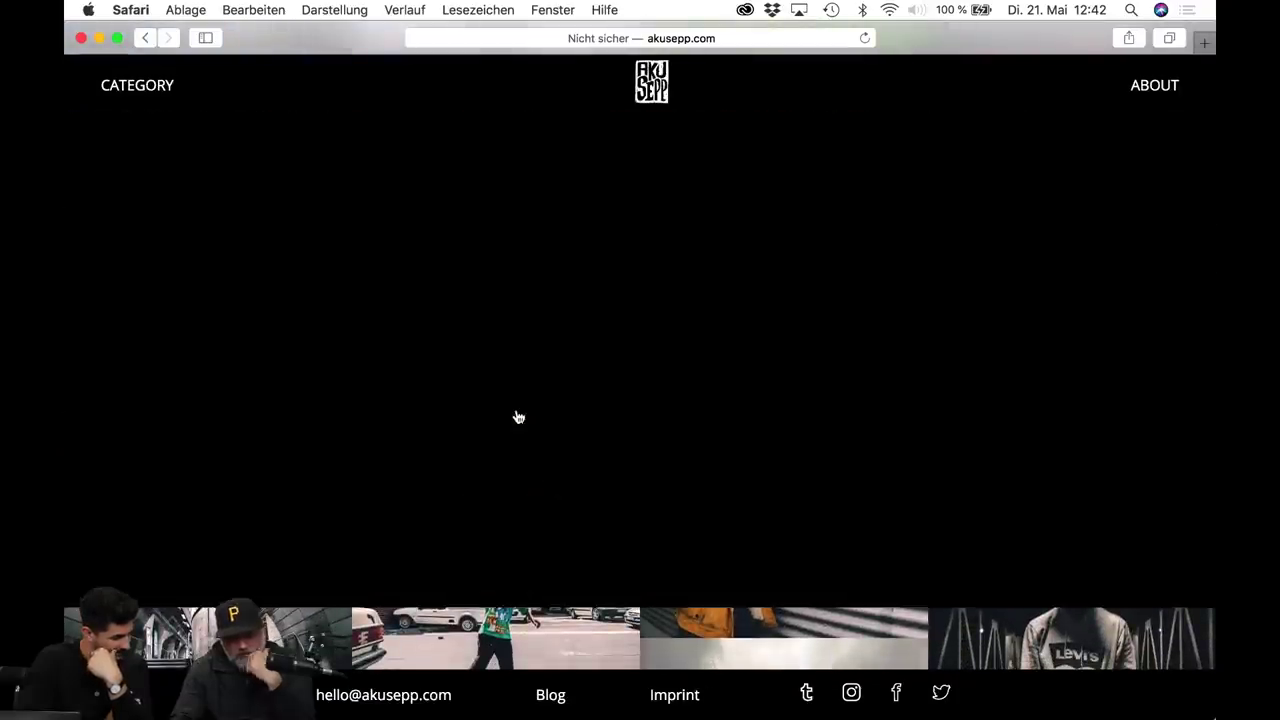
click(314, 365)
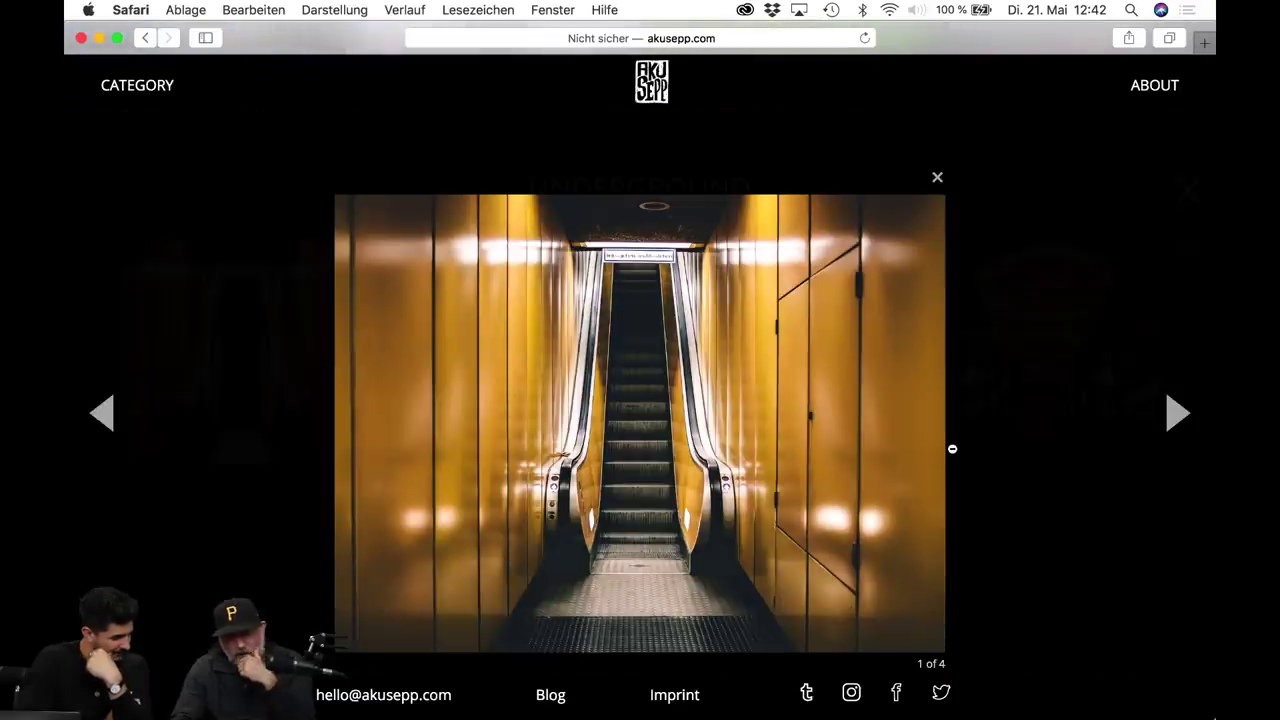
click(1176, 418)
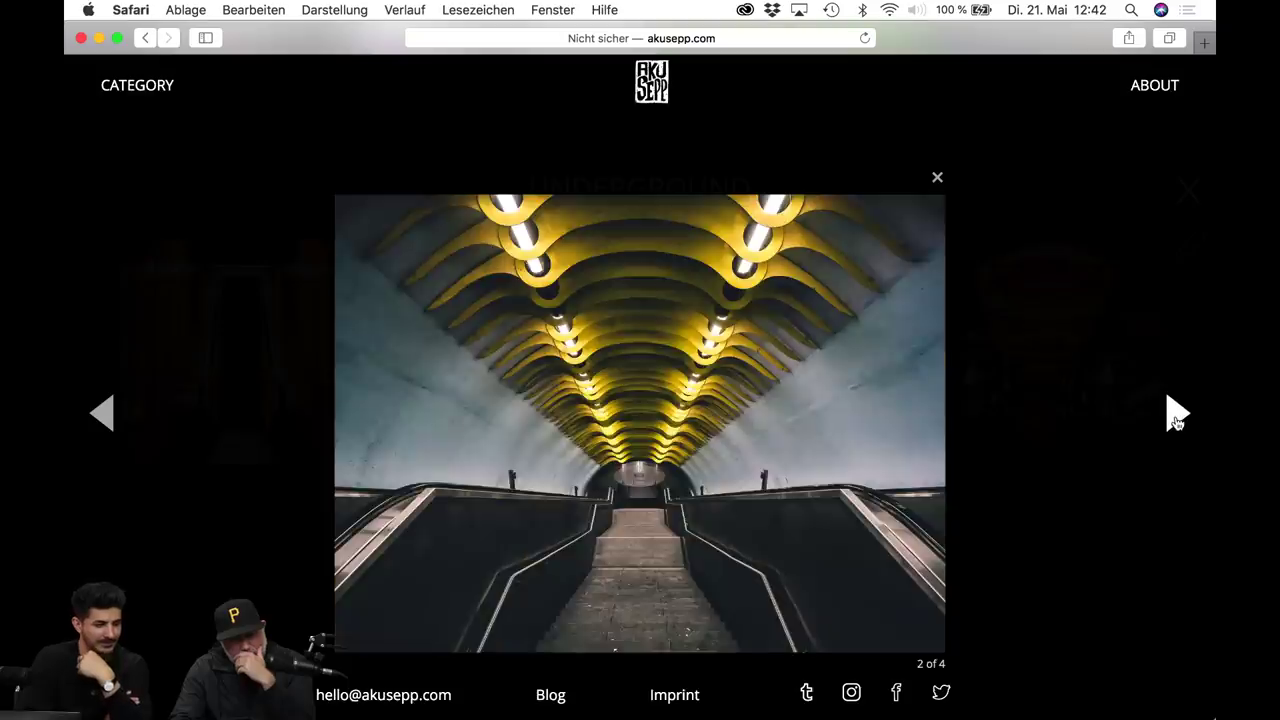
click(1176, 418)
click(1176, 418)
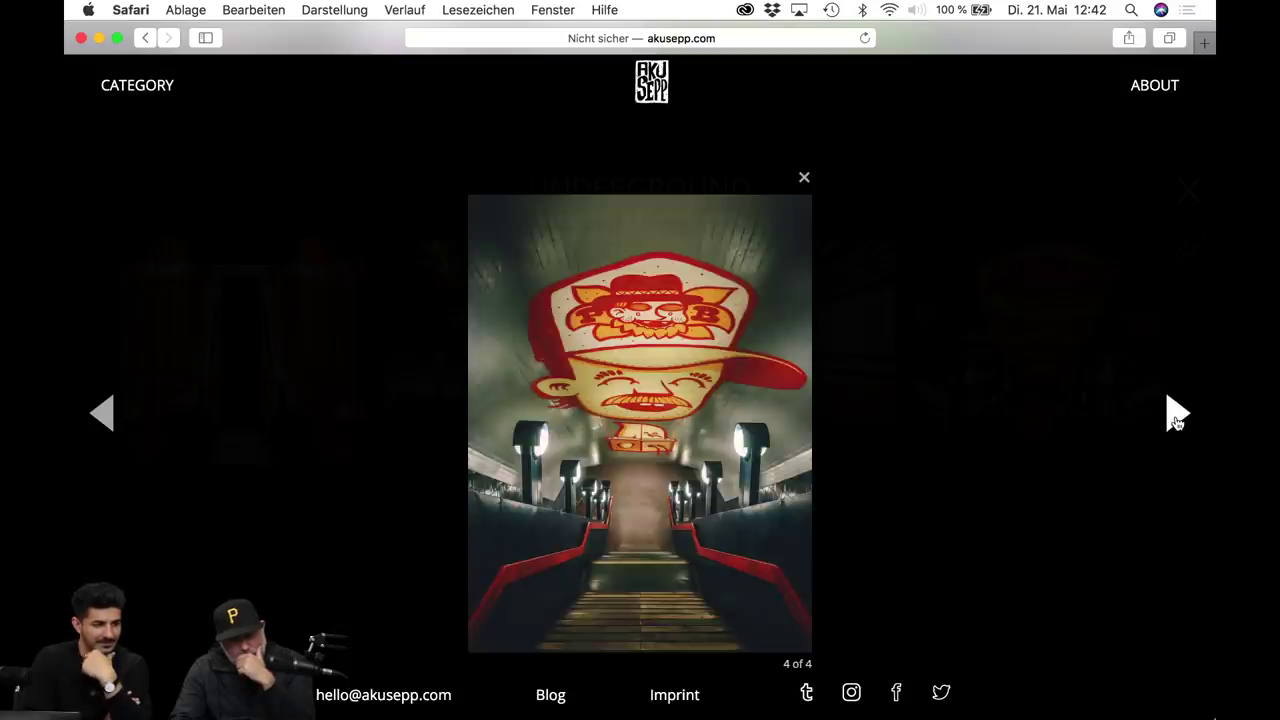
click(1176, 418)
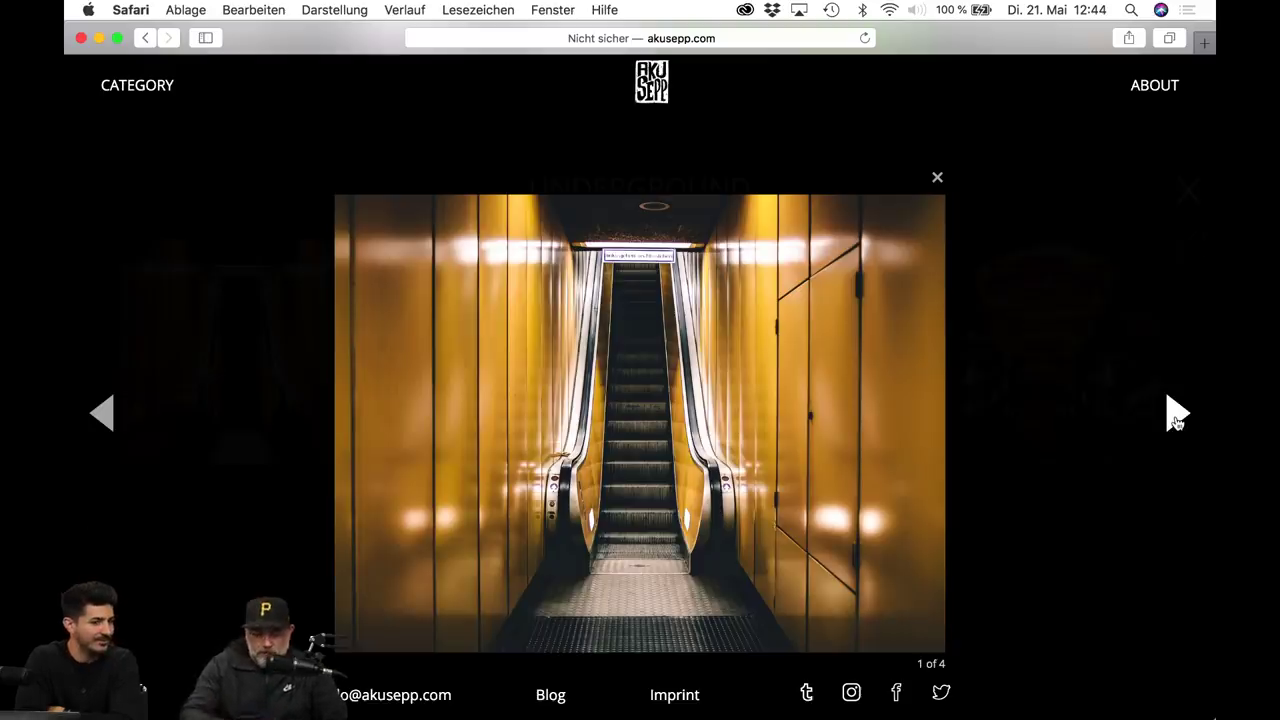
Close the photo viewer and the Underground gallery, then bring up Spotlight over the grid.
click(937, 178)
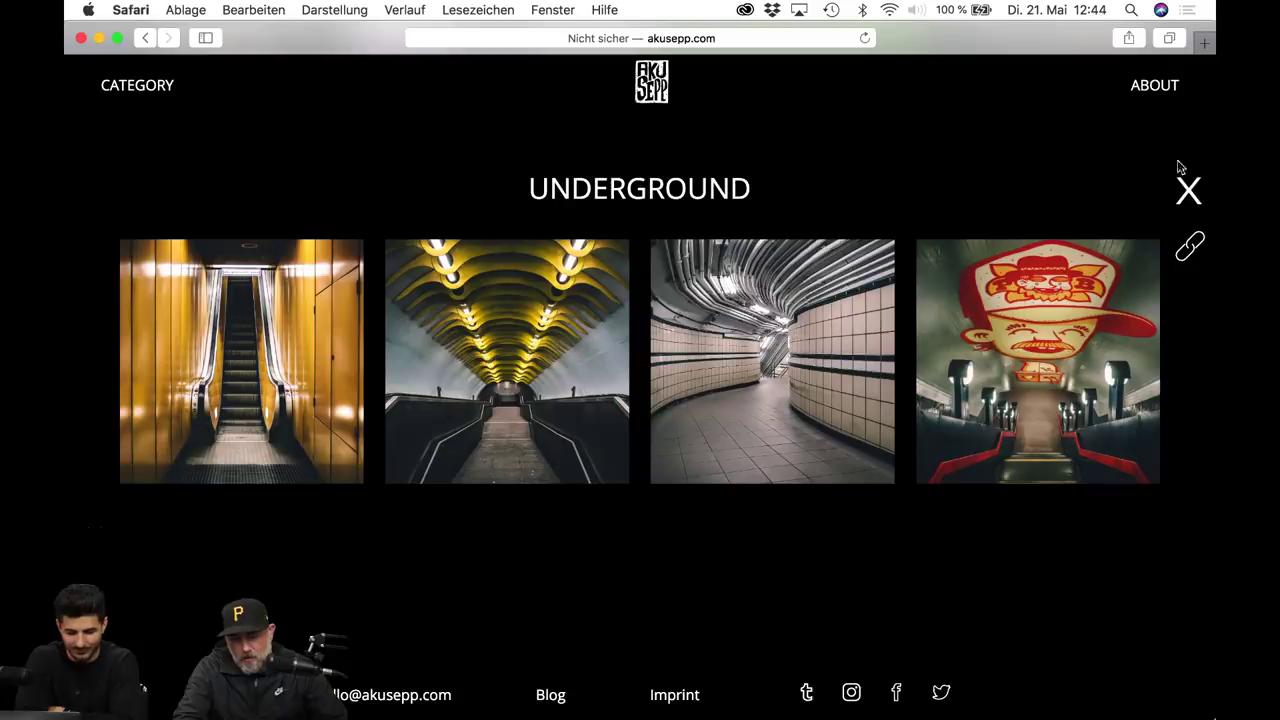
click(1200, 192)
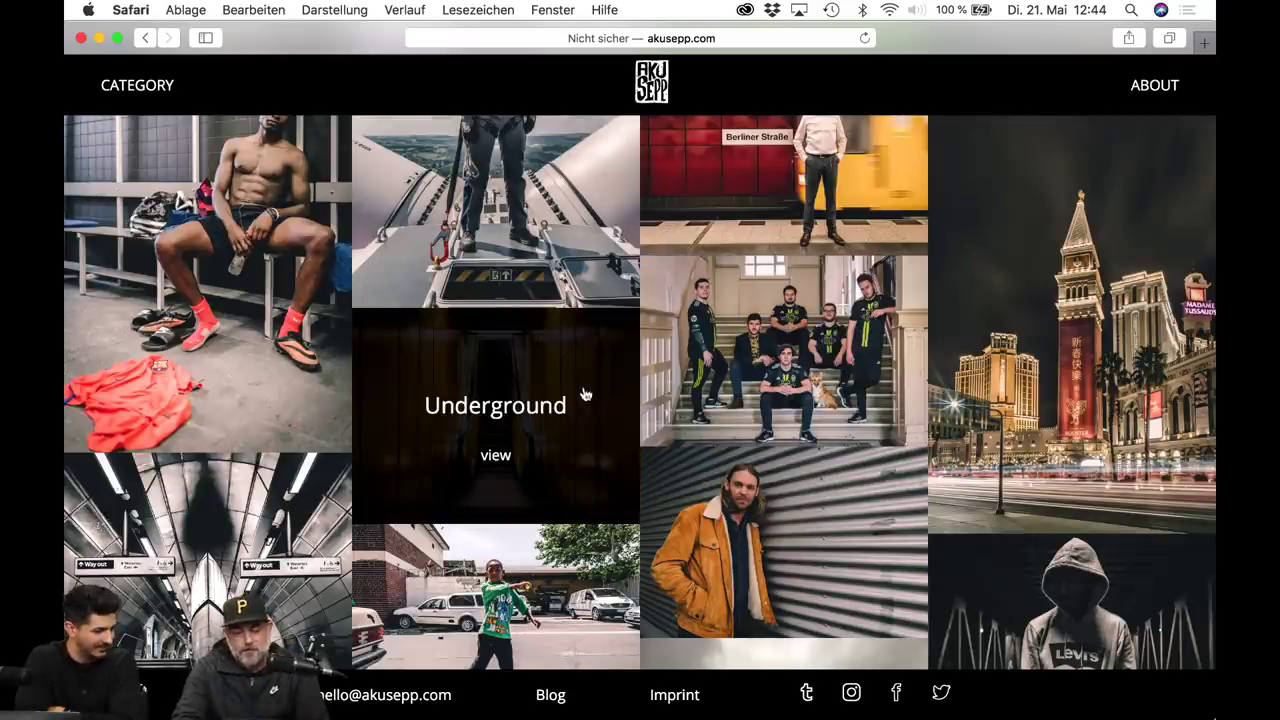
scroll(531, 372, down, 3)
scroll(455, 441, up, 3)
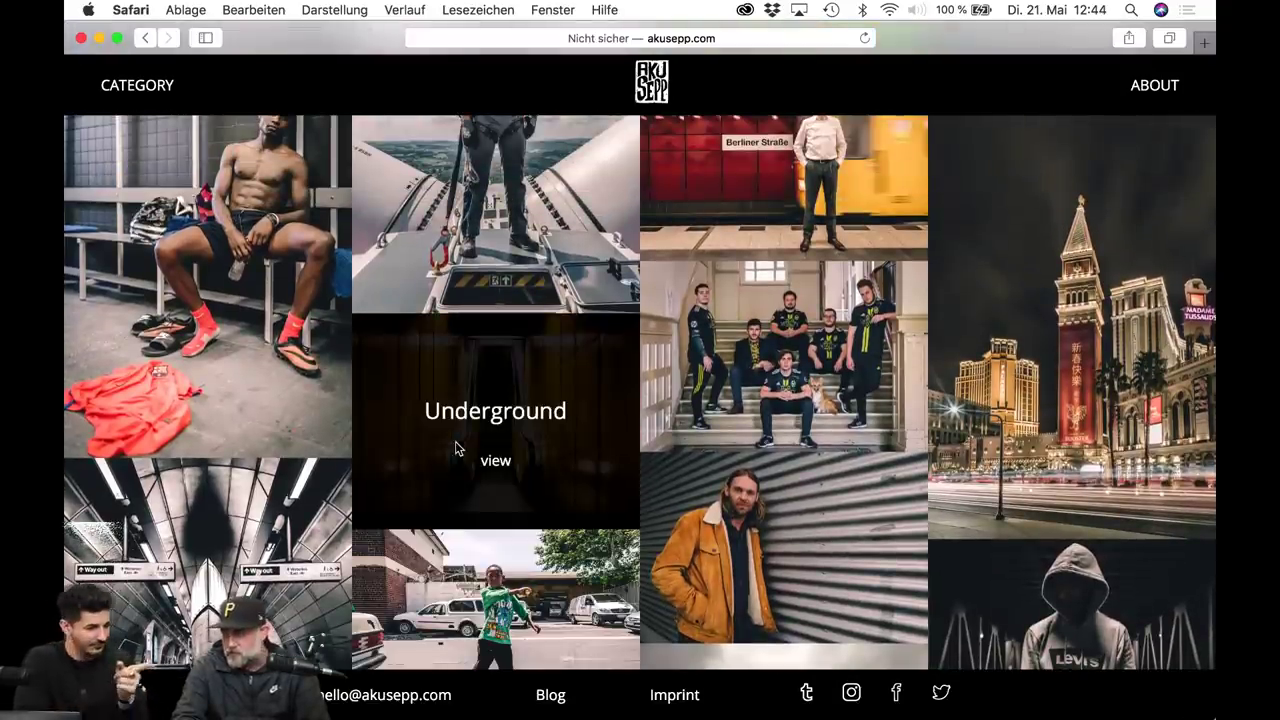
key(super+space)
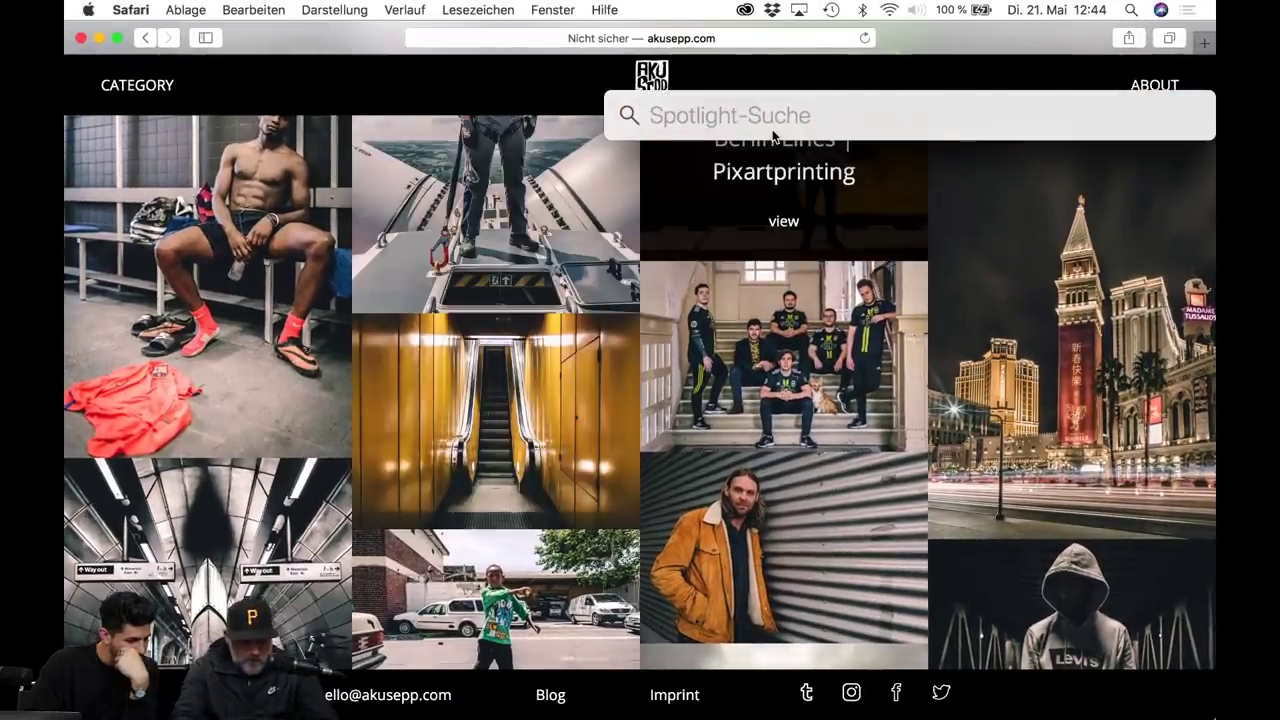
Open AirDrop via Spotlight, make this Mac visible to everyone, and accept the incoming photo.
text(airdrop)
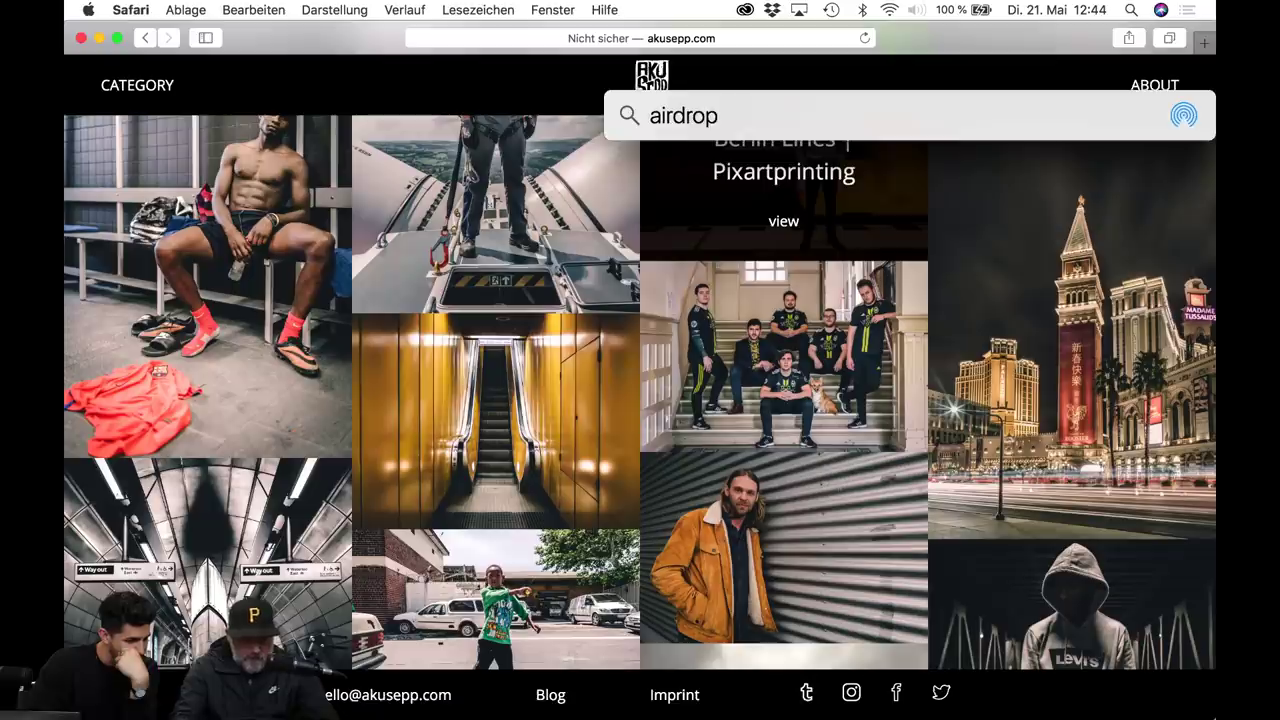
key(Return)
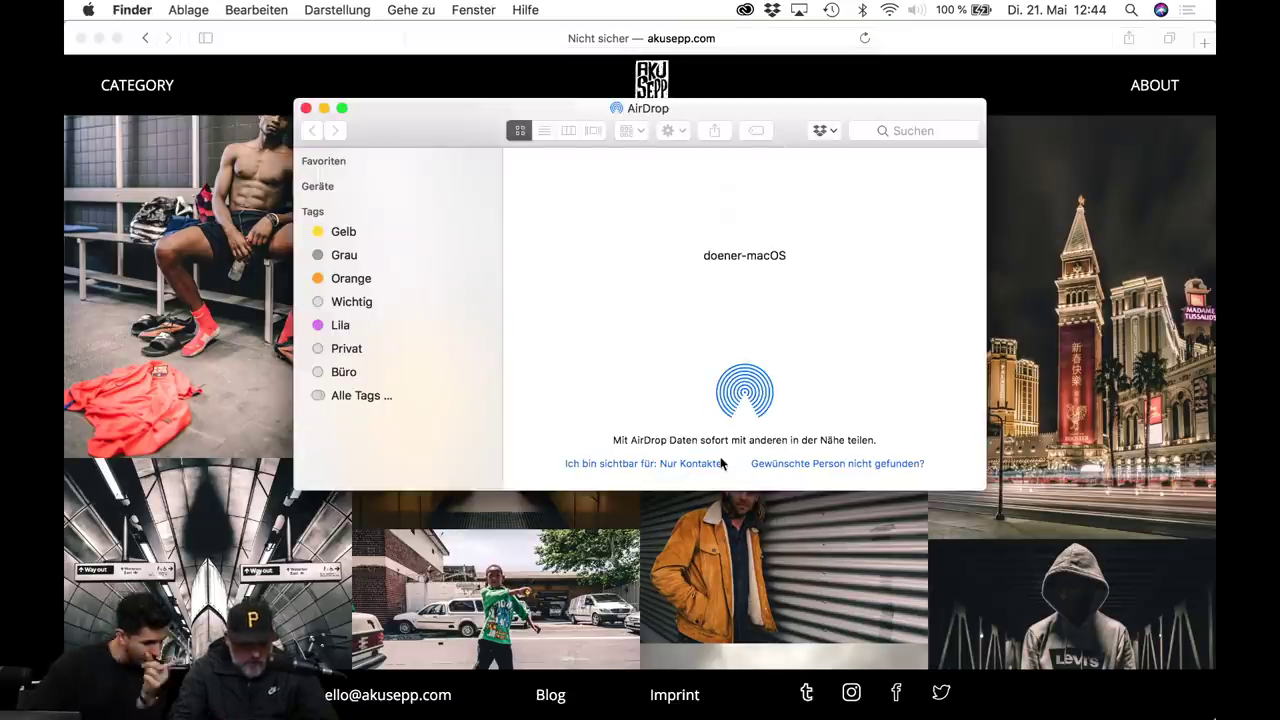
click(700, 463)
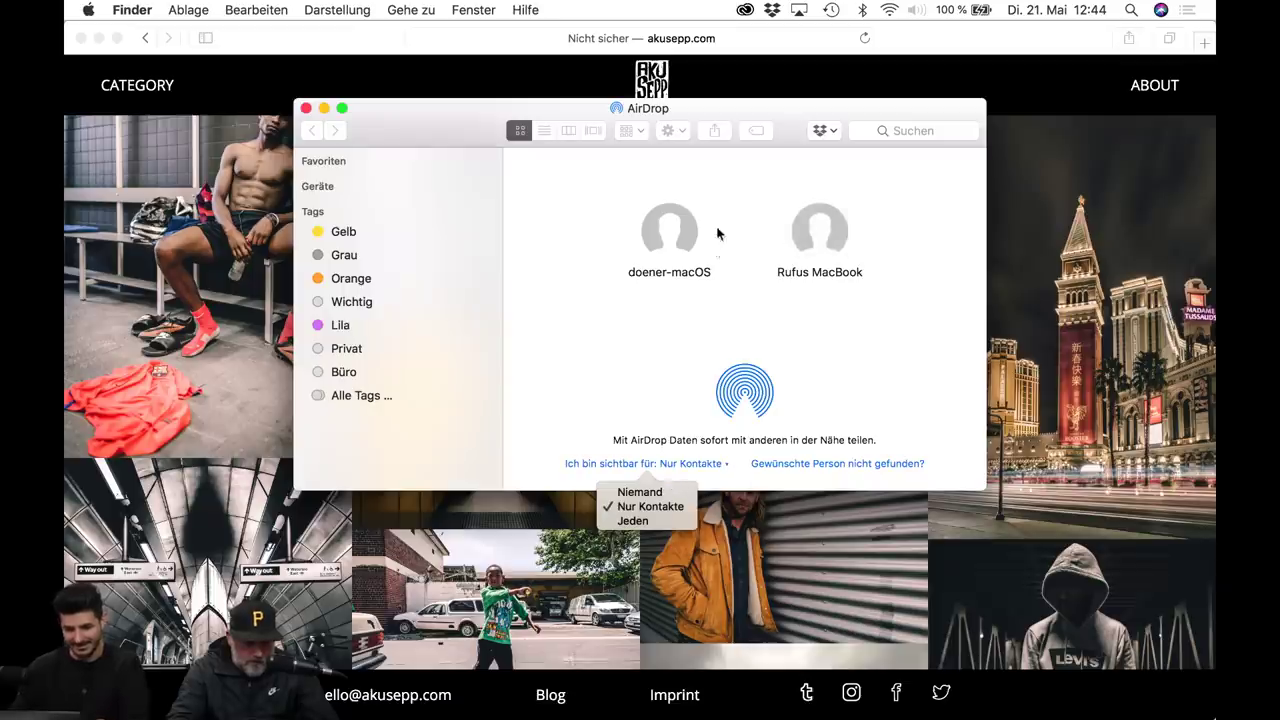
click(633, 521)
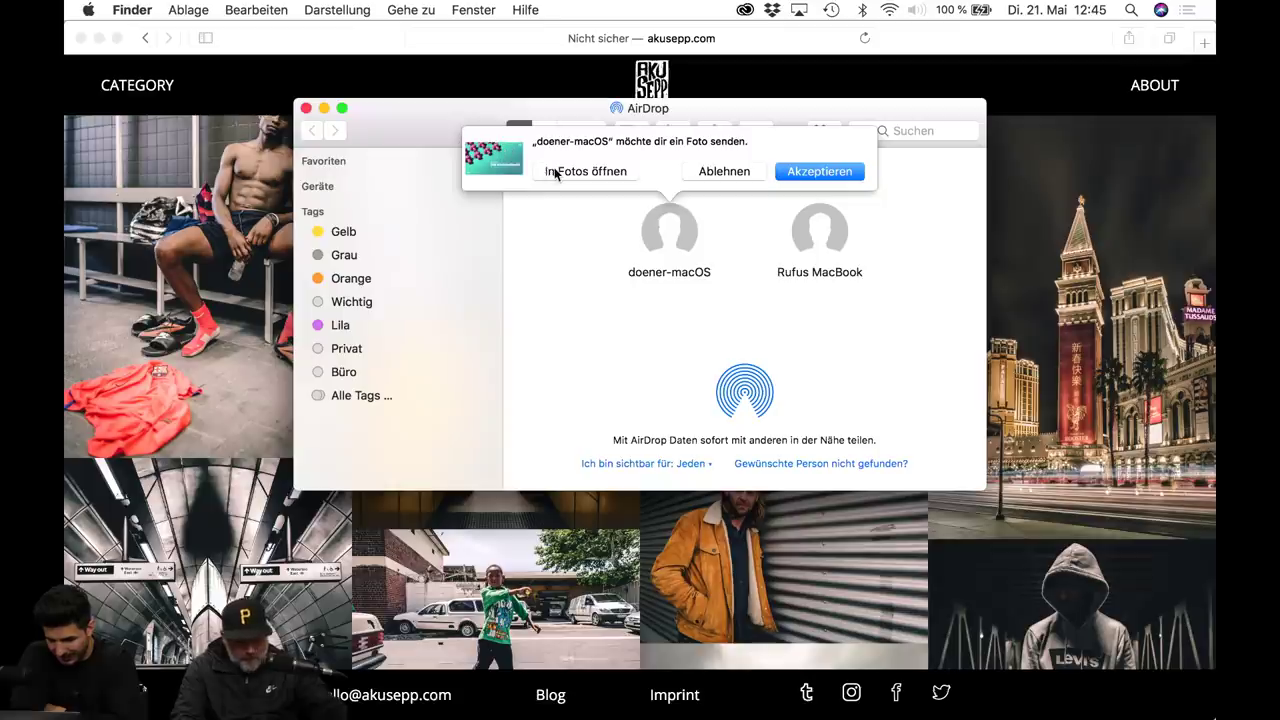
click(590, 172)
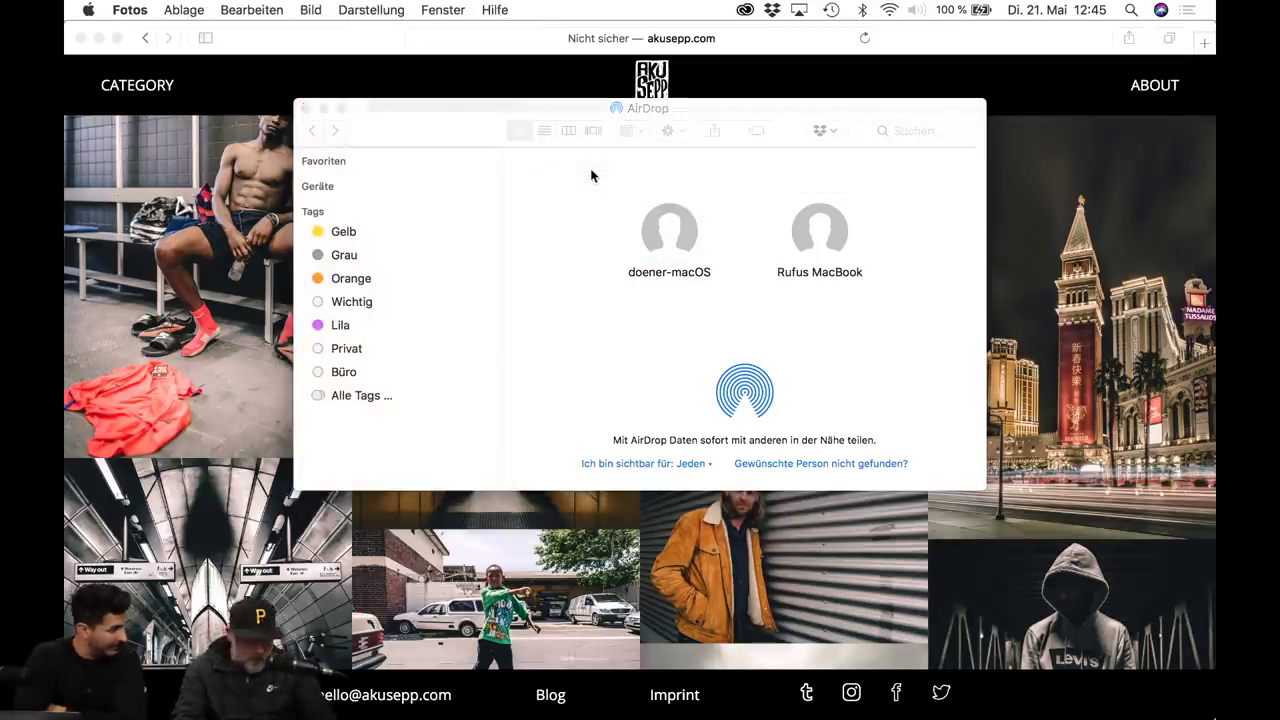
key(ctrl+Up)
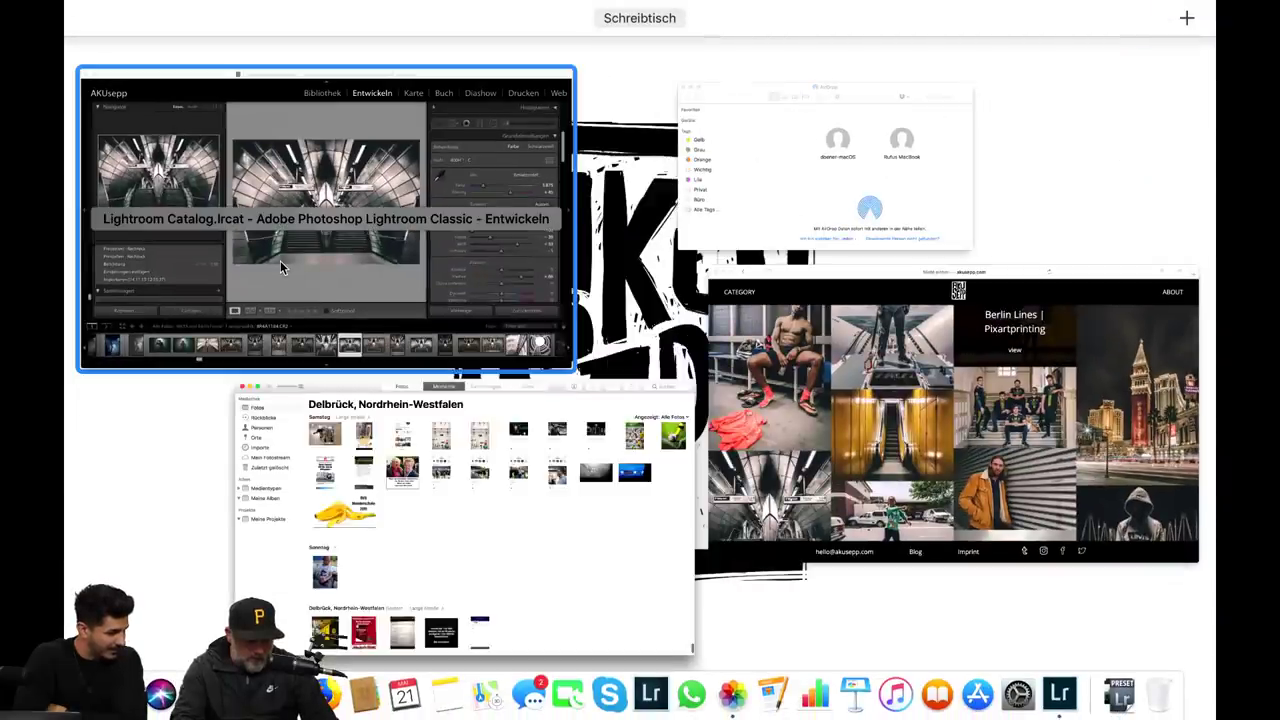
Accept the second AirDrop photo, close the AirDrop window, and show the Downloads stack.
click(279, 259)
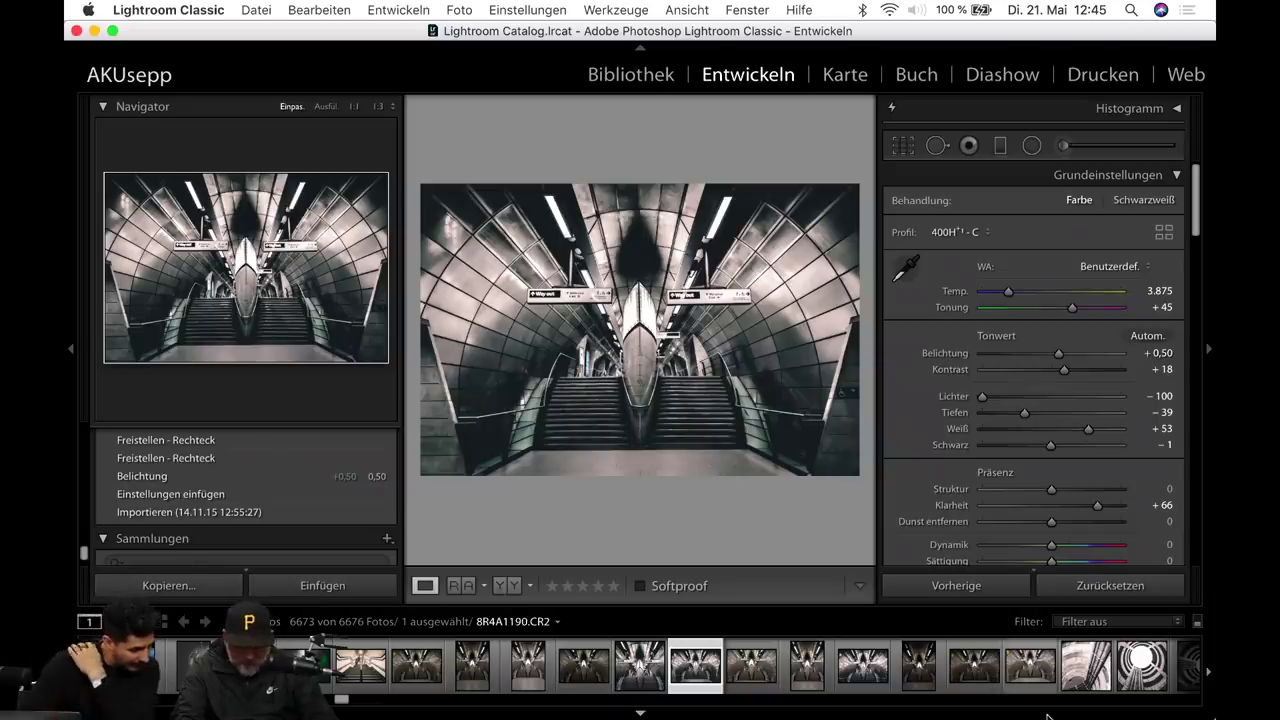
click(1122, 697)
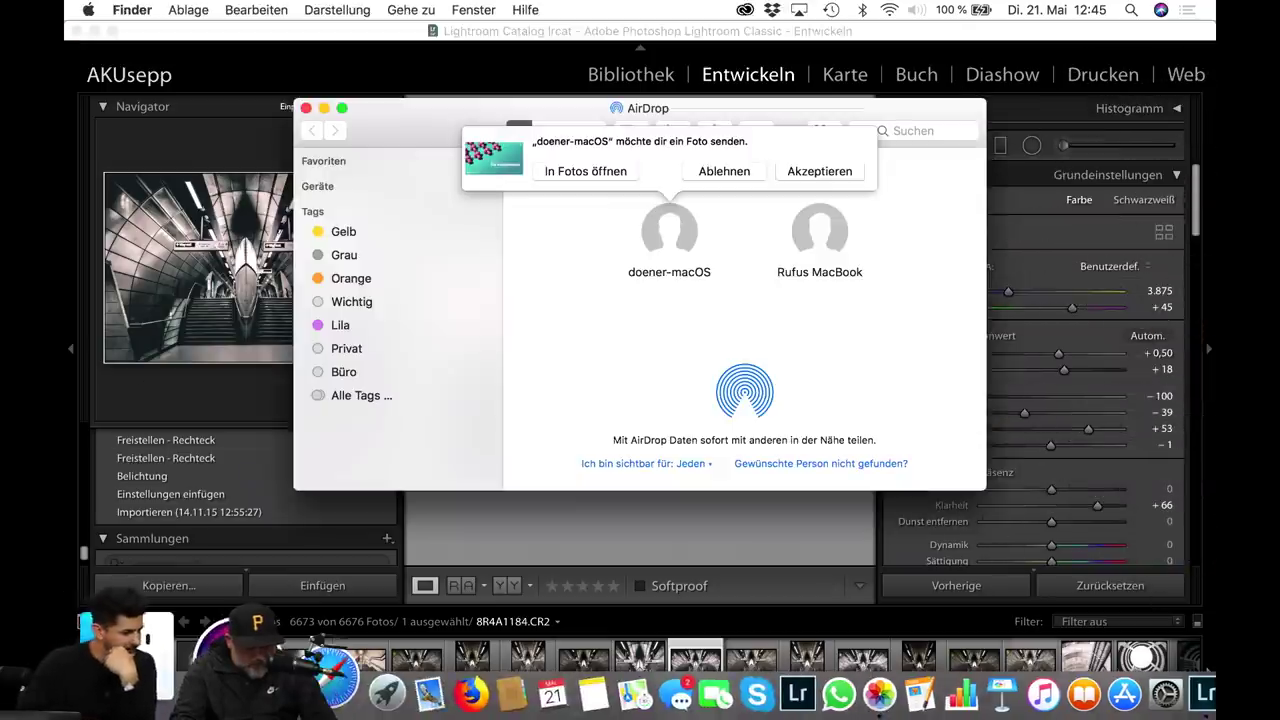
click(836, 178)
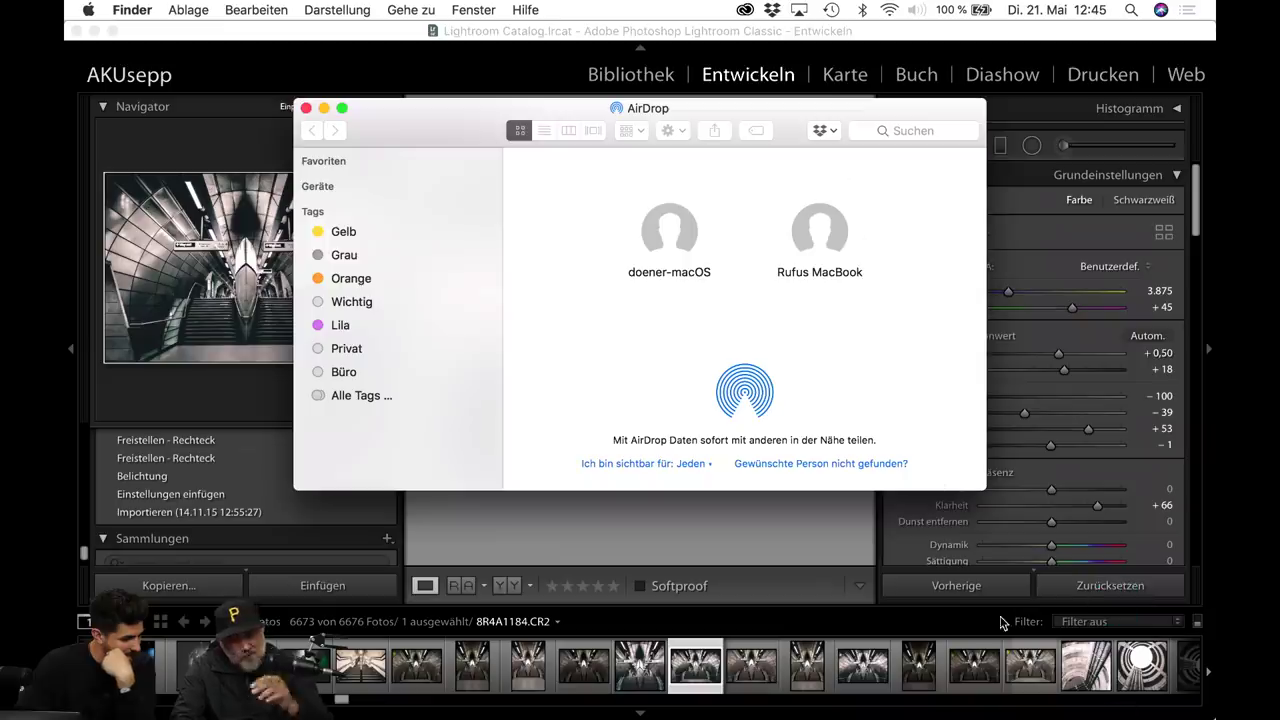
click(307, 108)
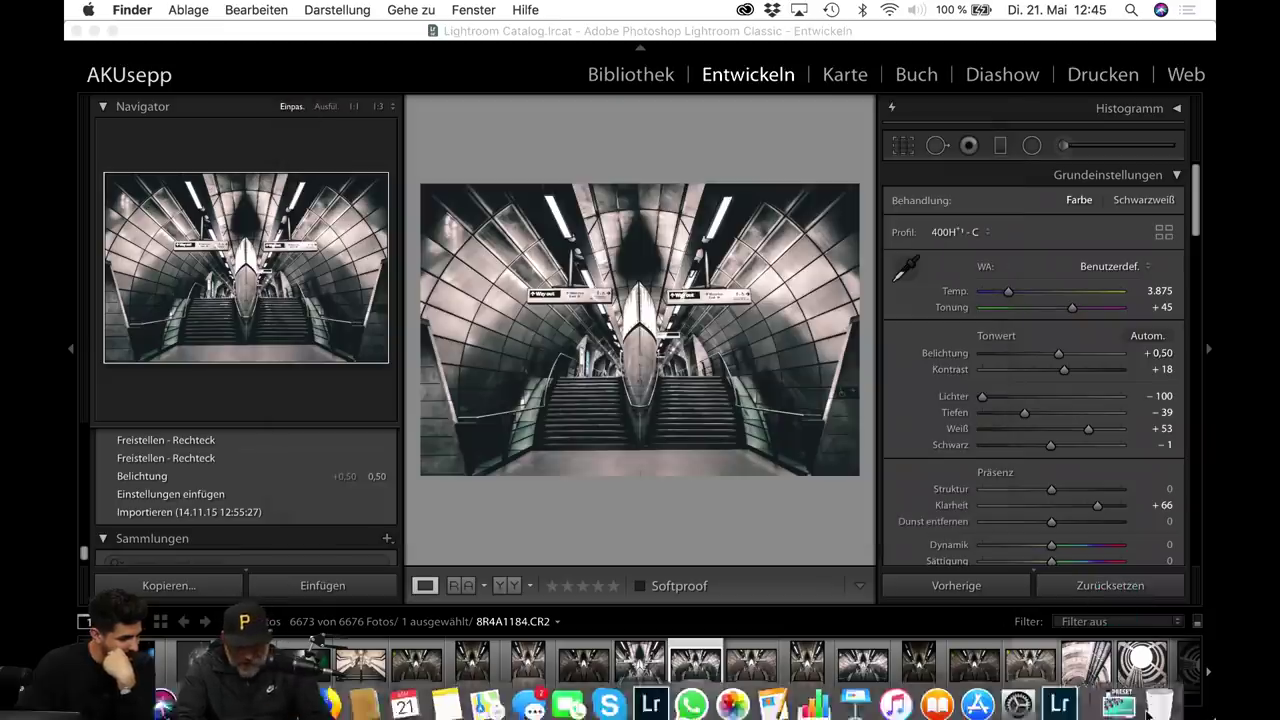
click(1118, 687)
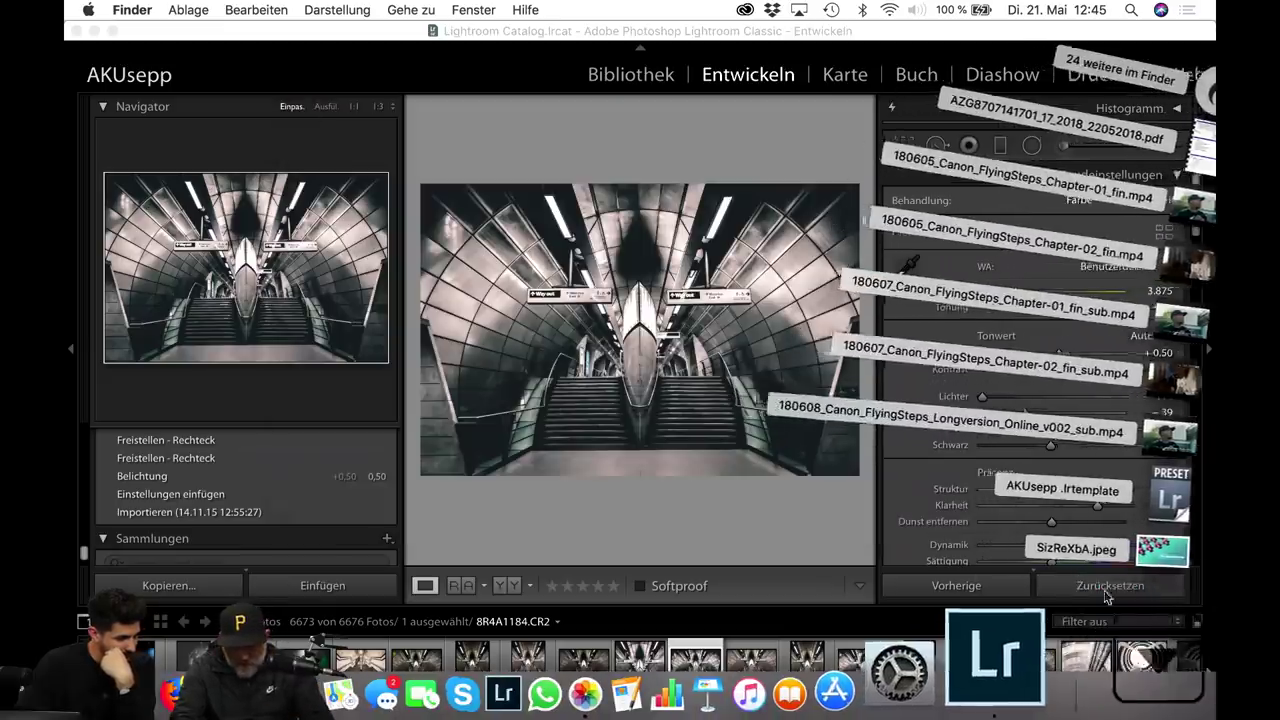
Open SizReXbA.jpeg from Downloads in Preview and switch it to Vollbildmodus.
click(1159, 549)
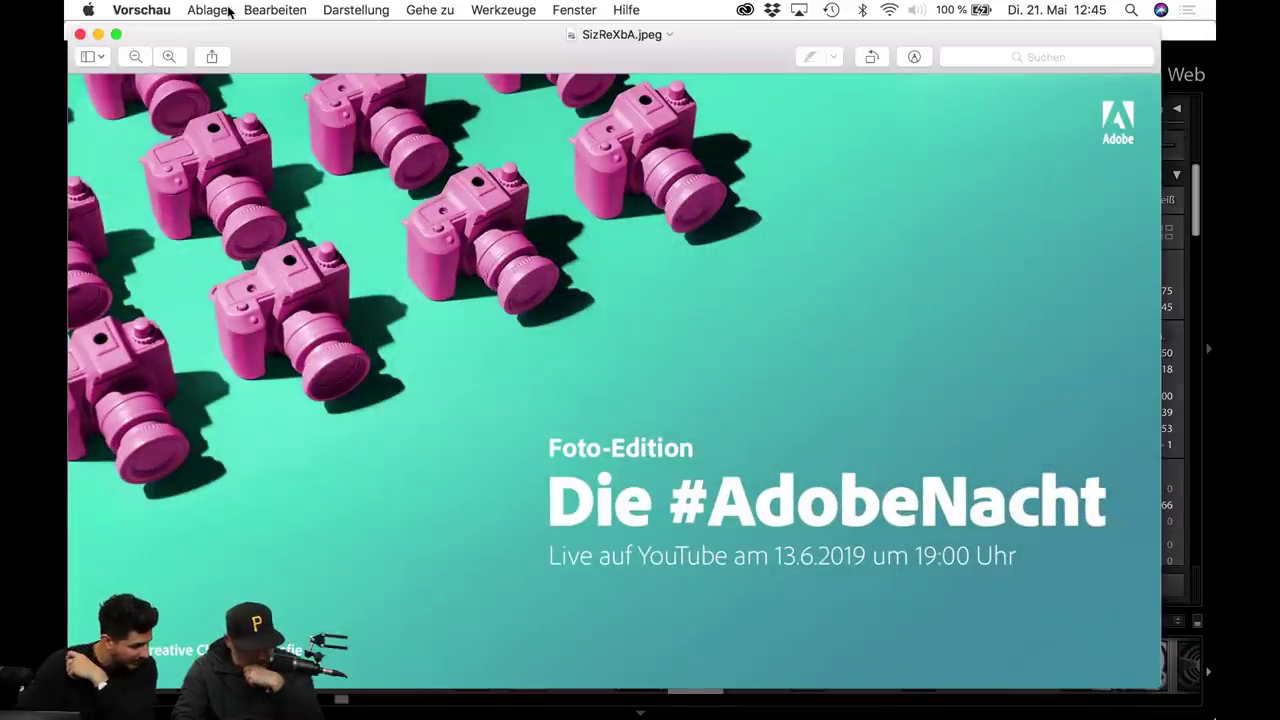
click(343, 12)
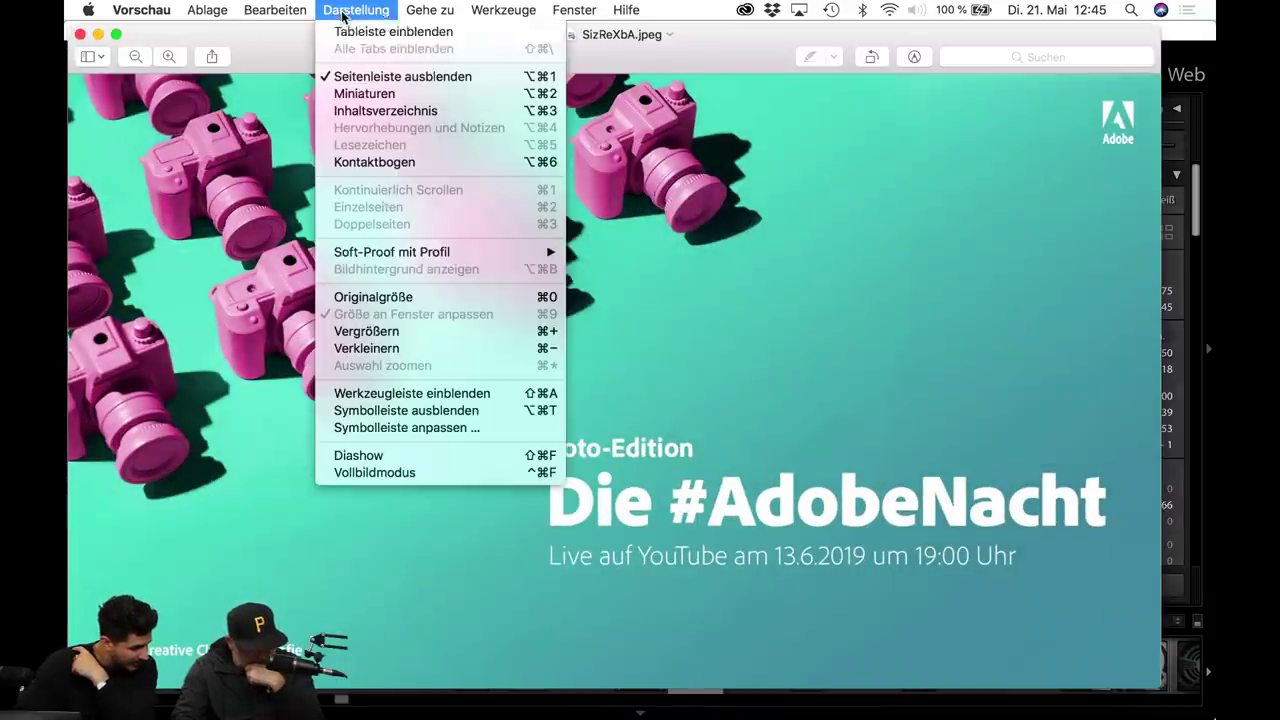
click(383, 472)
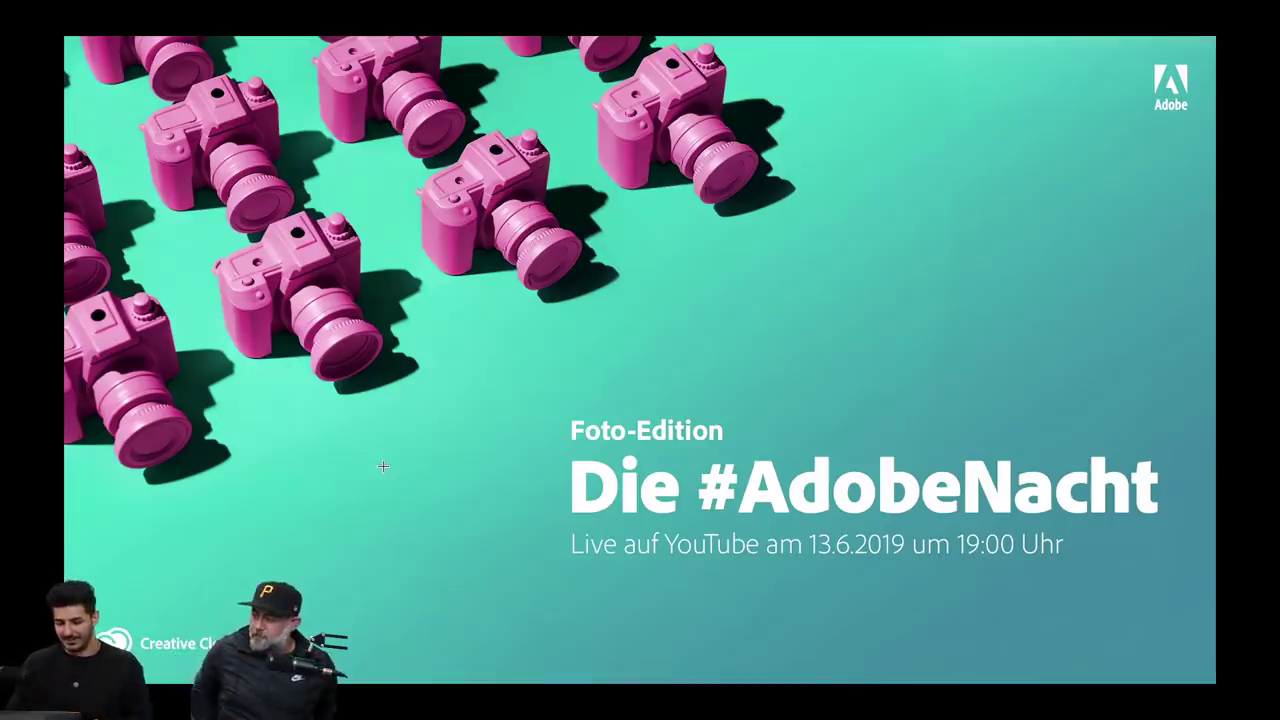
key(ctrl+Up)
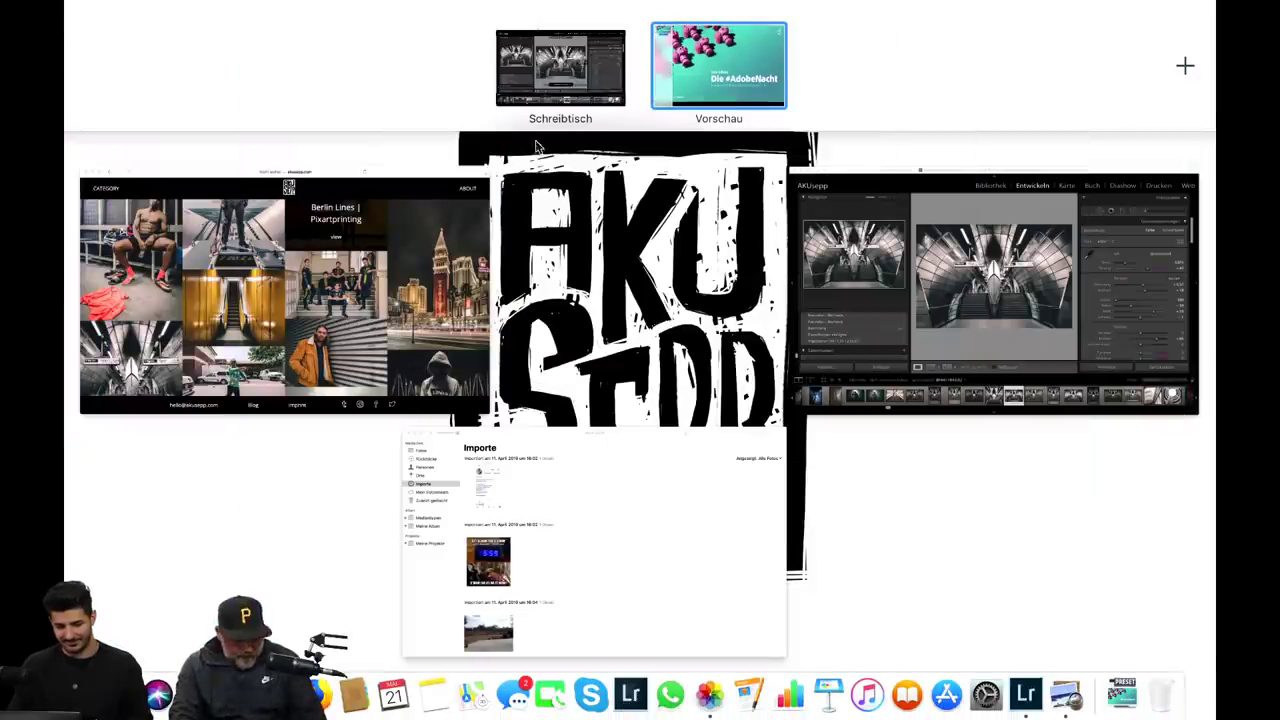
Back in Safari, open the 'Paris St. Germain | Paris Emotions' gallery and enlarge the referee photo (3 of 12).
click(430, 293)
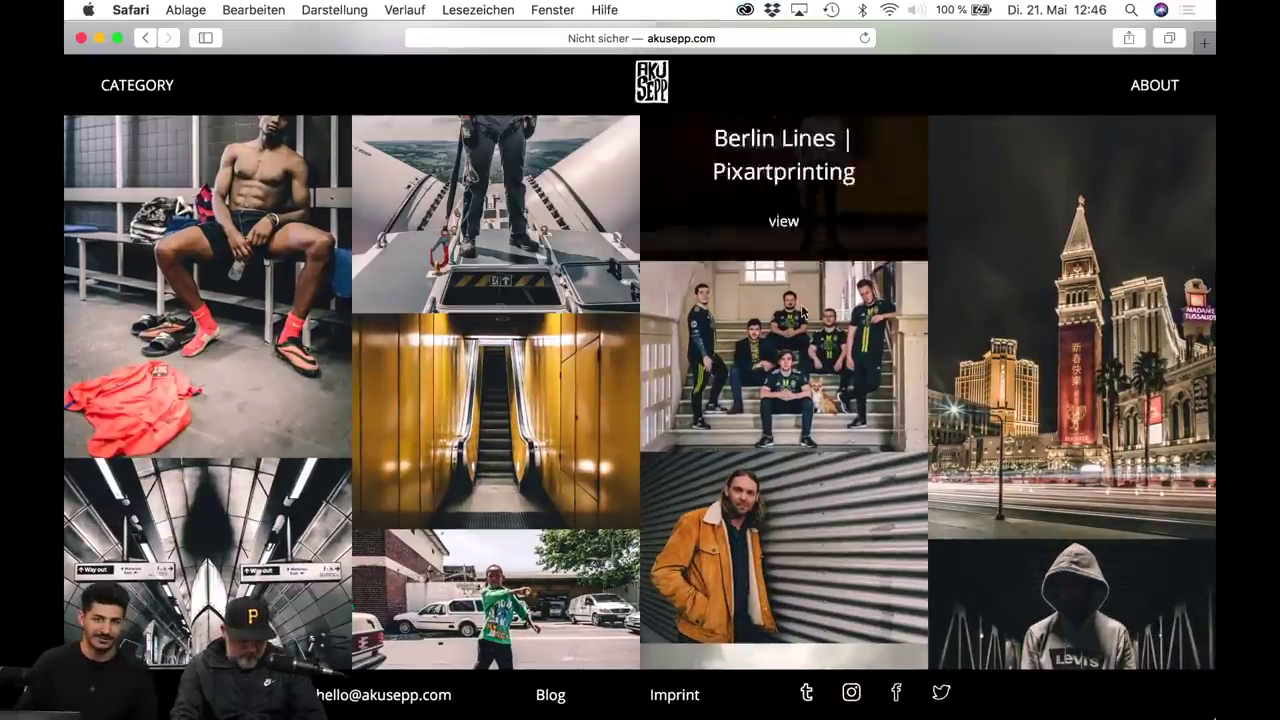
mouse_move(784, 356)
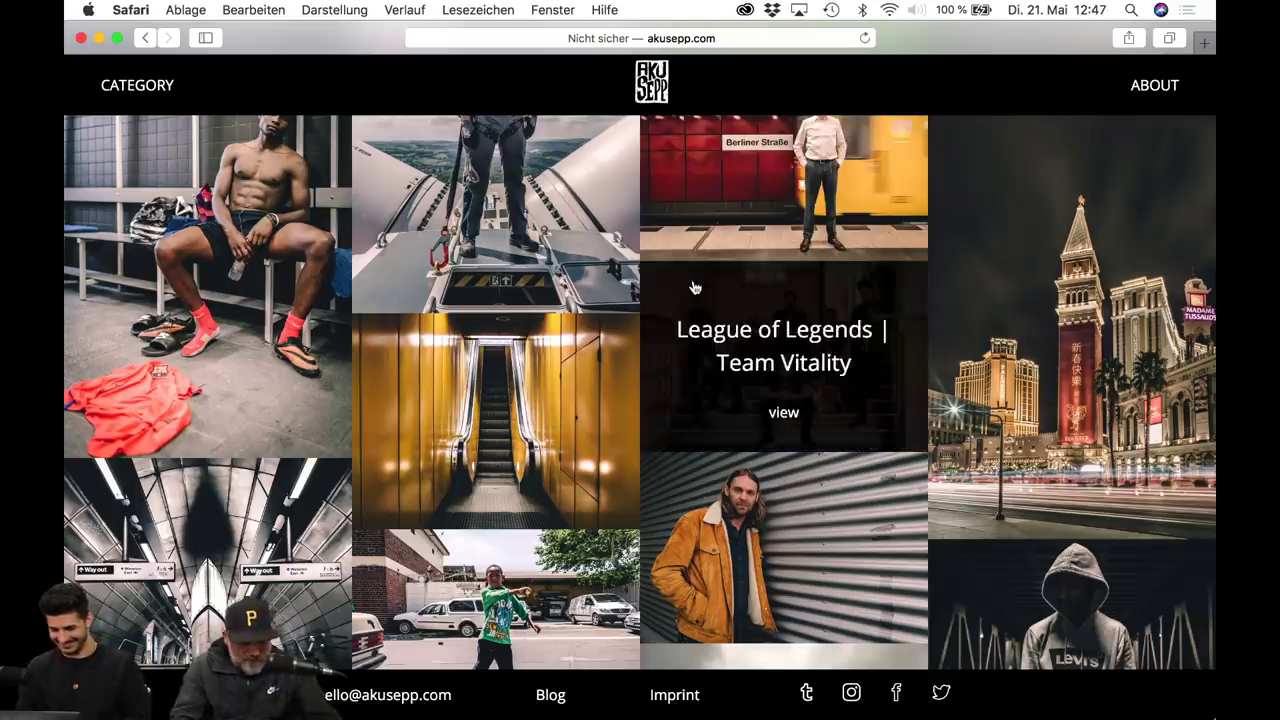
scroll(505, 343, up, 10)
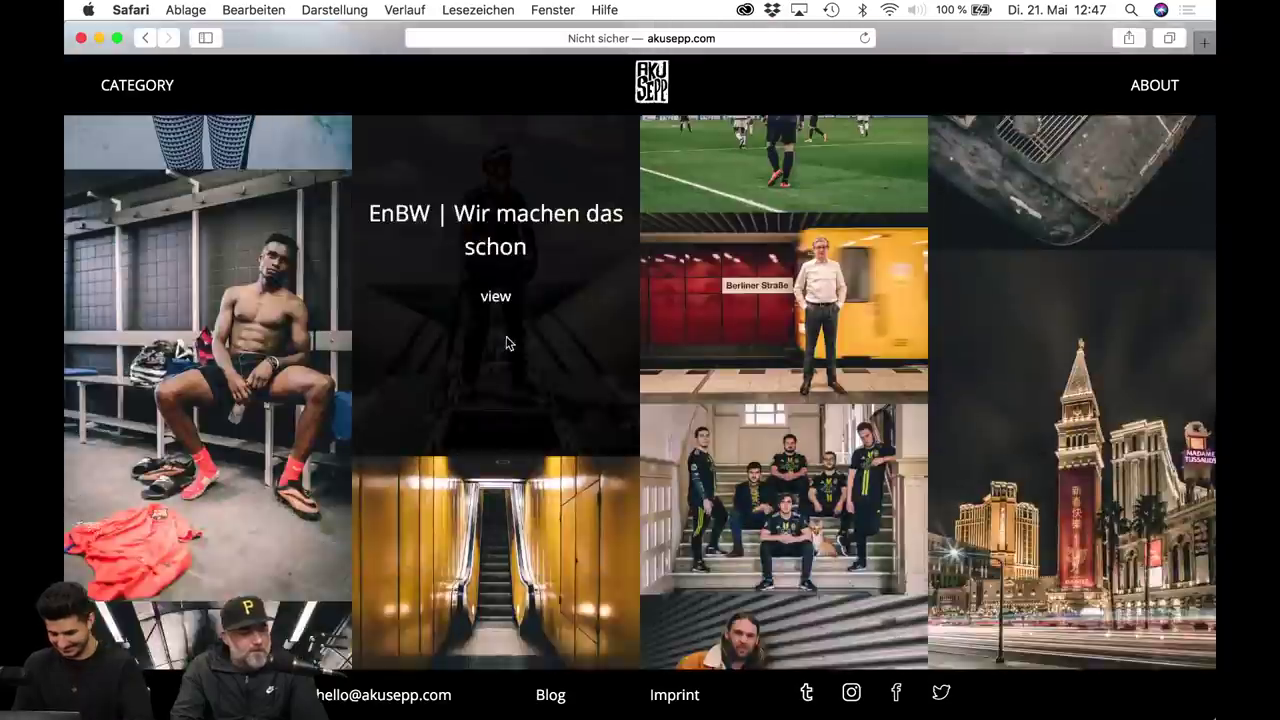
scroll(507, 343, up, 3)
scroll(507, 343, down, 5)
scroll(507, 343, down, 5)
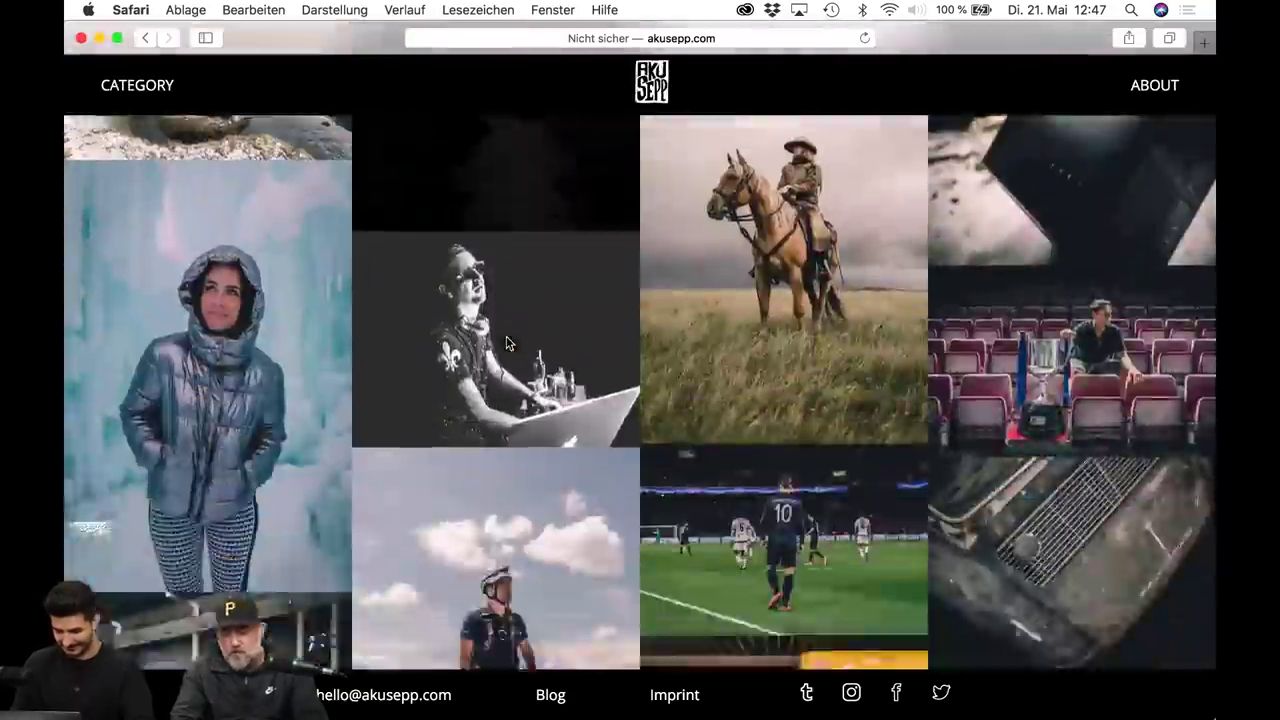
scroll(507, 343, down, 5)
scroll(507, 343, up, 3)
scroll(507, 343, up, 2)
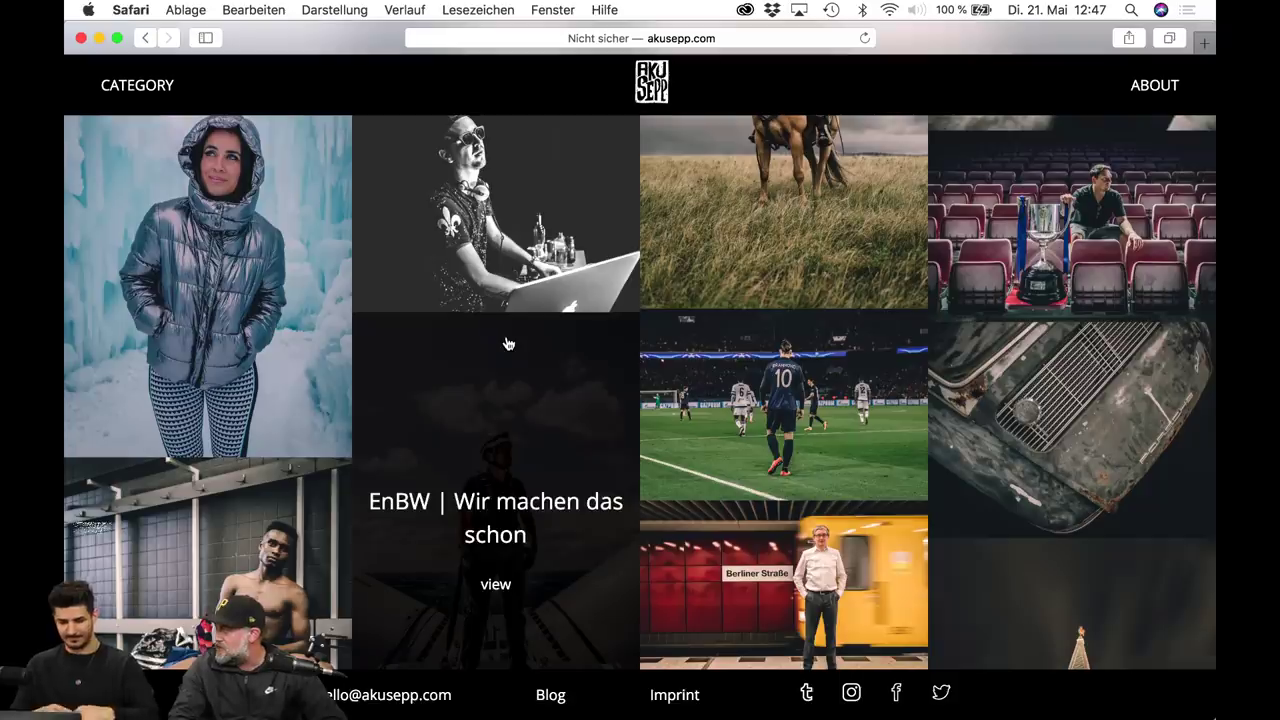
mouse_move(783, 405)
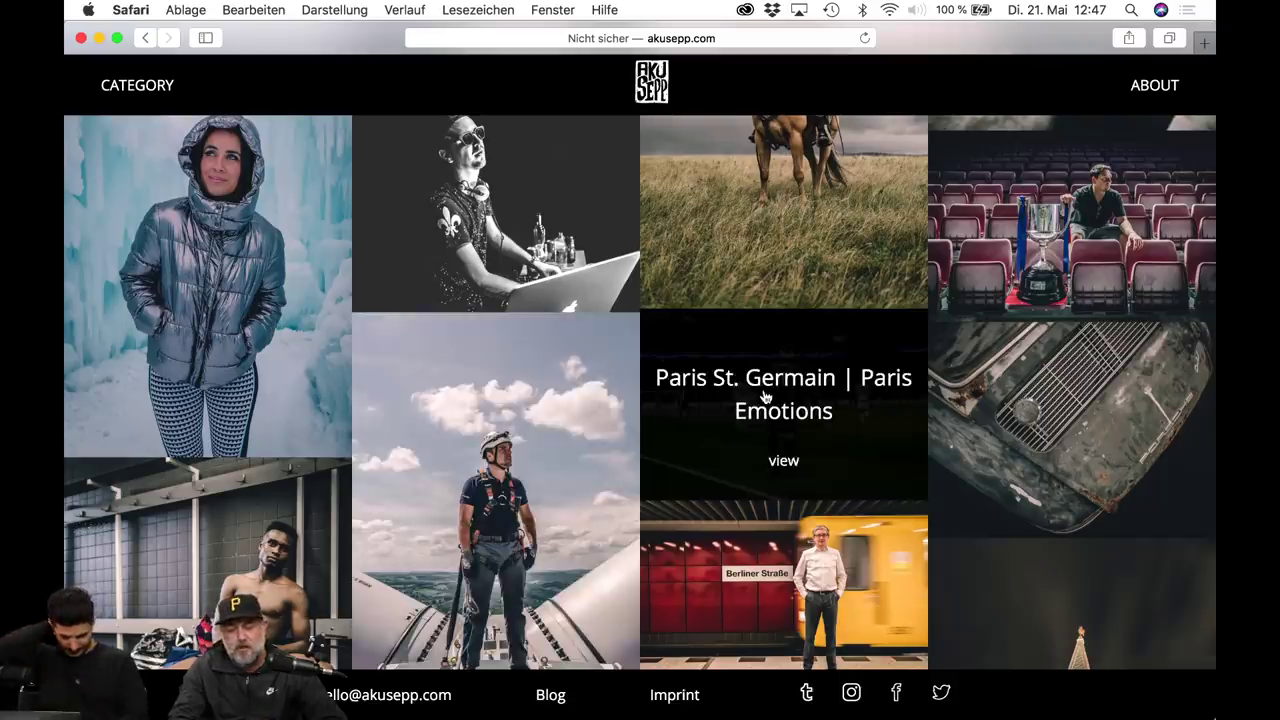
click(765, 396)
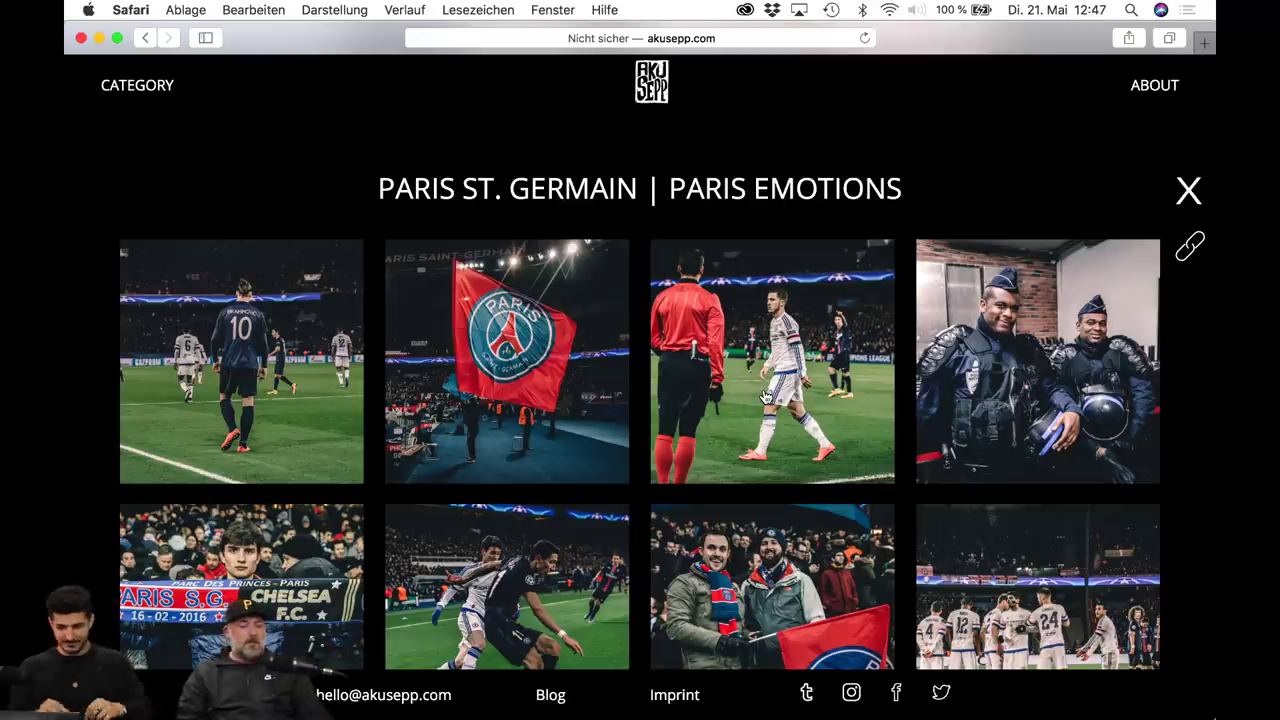
click(810, 398)
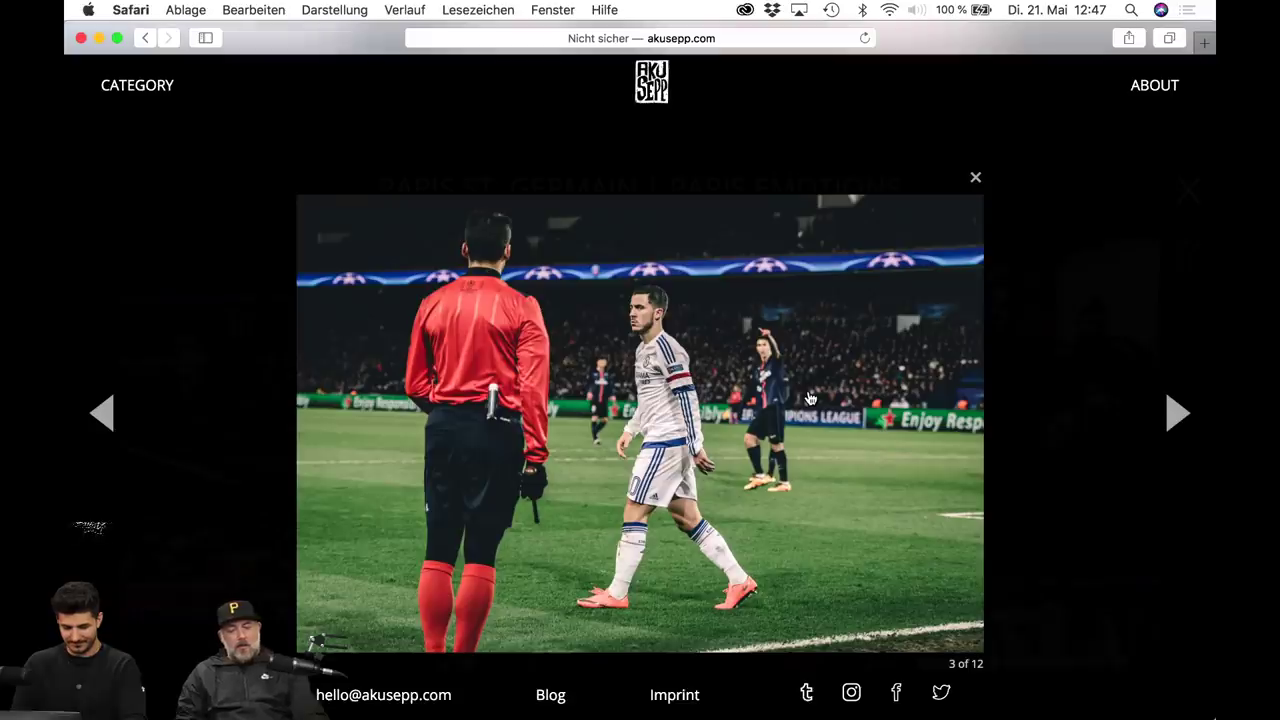
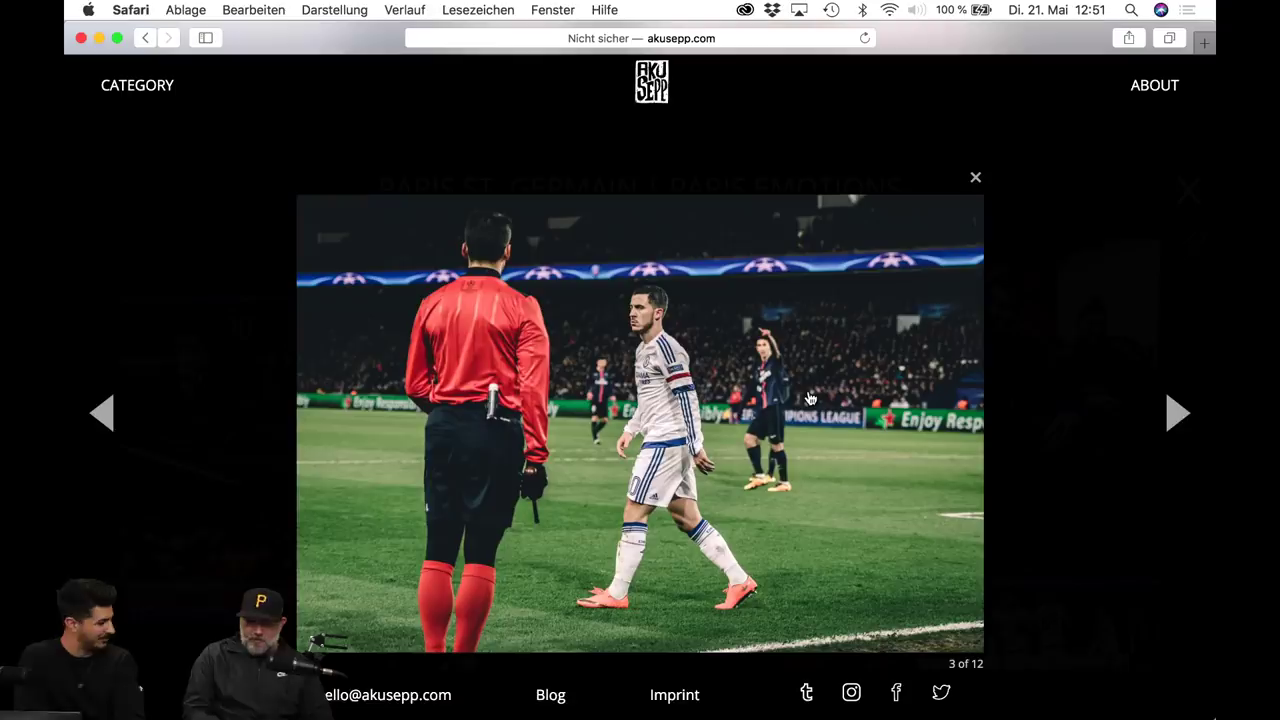
Page the Paris St. Germain gallery to photo 10 of 12, then close it to return to the portfolio grid.
click(1176, 420)
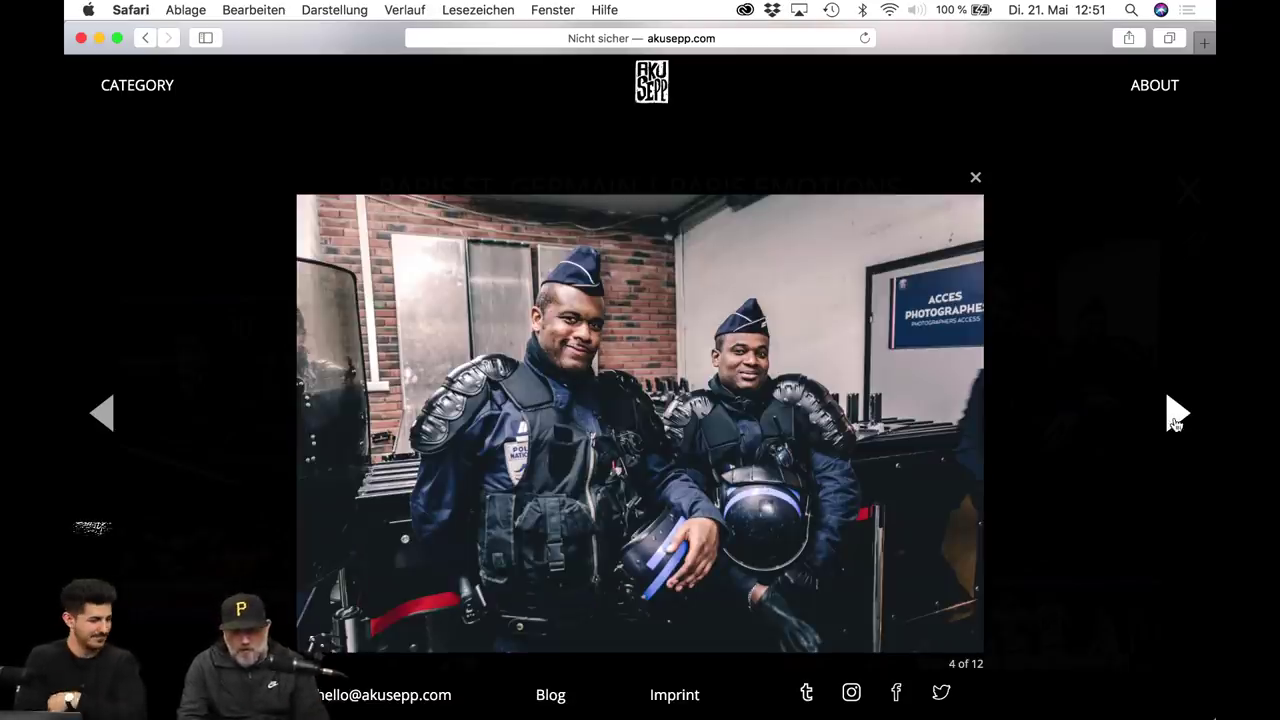
click(1176, 420)
click(1176, 420)
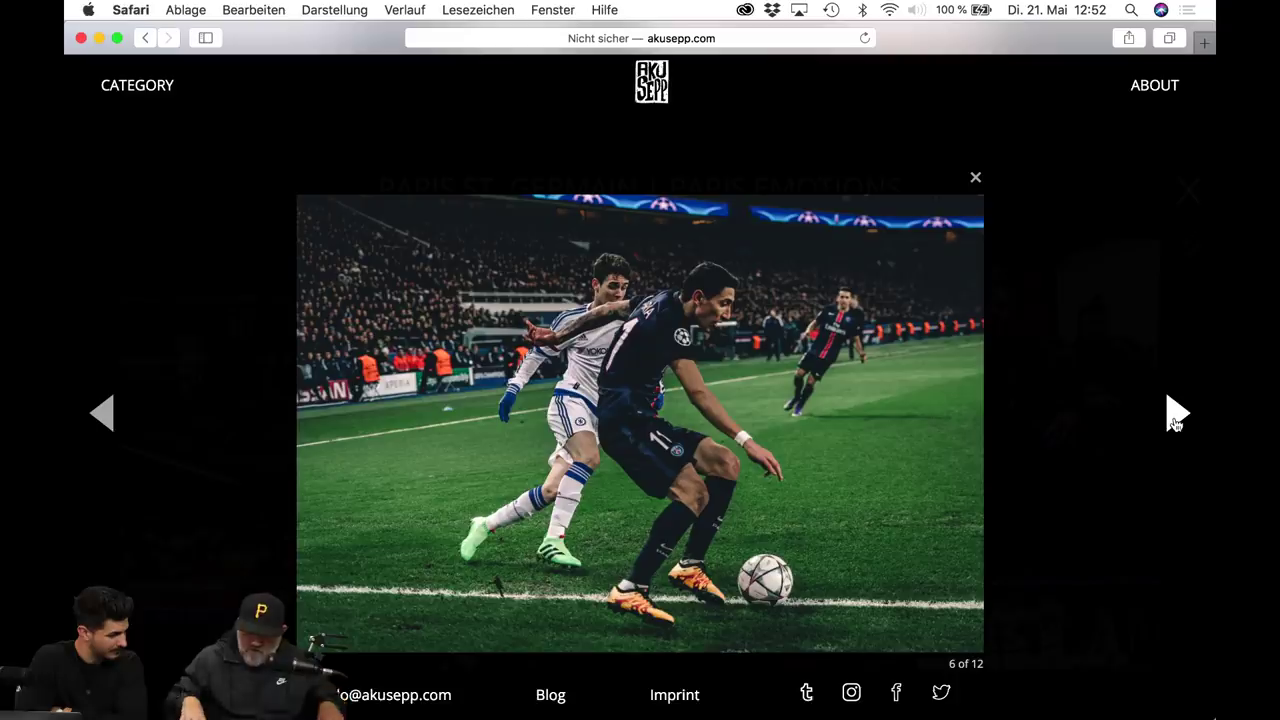
click(1175, 424)
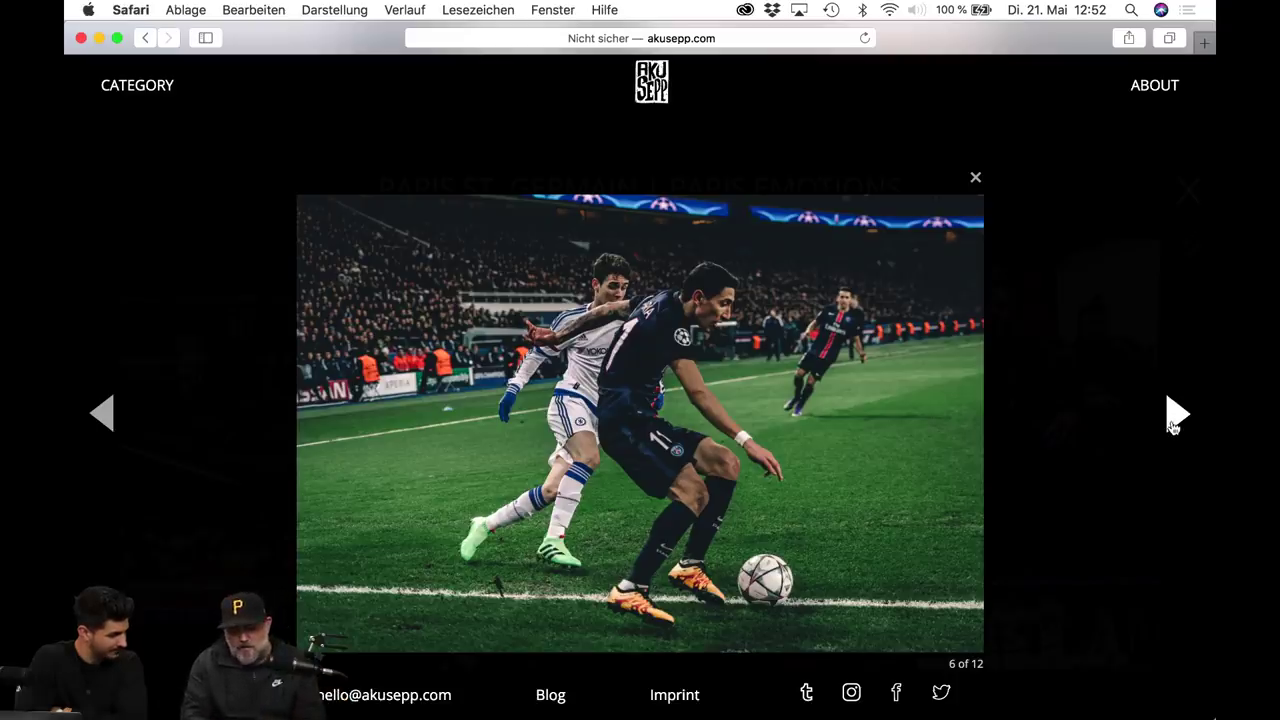
click(1174, 426)
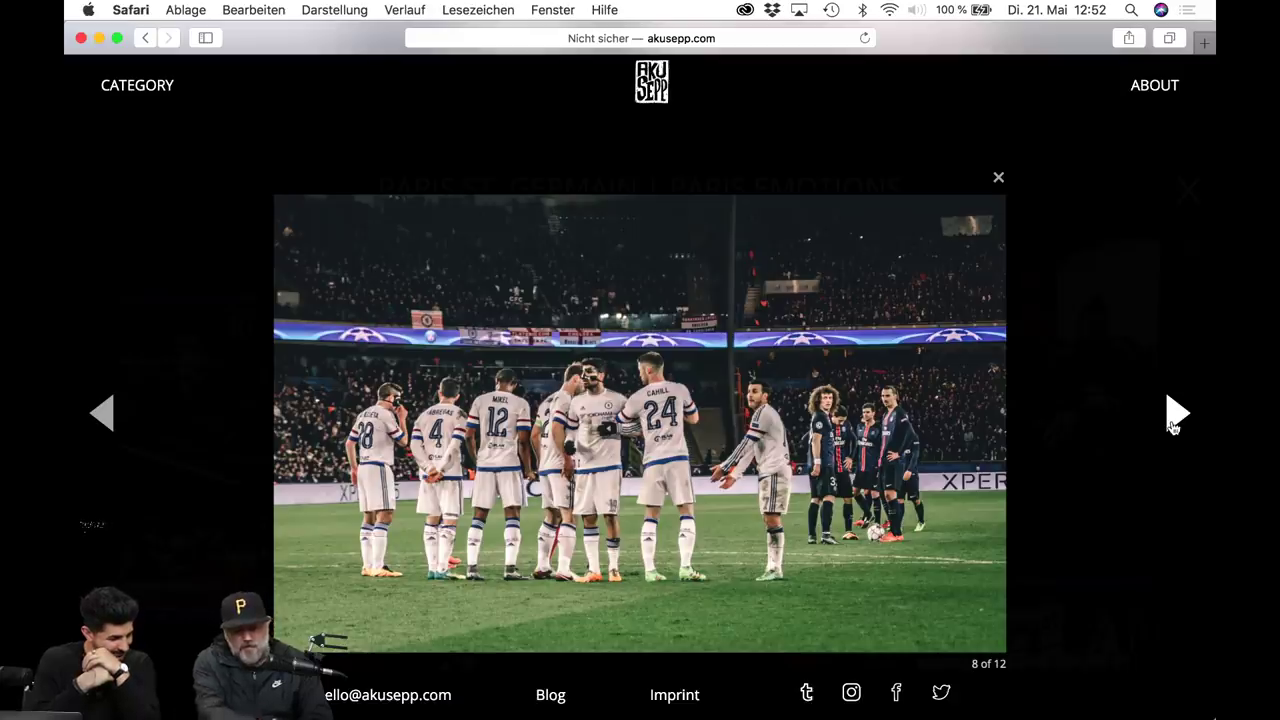
click(1174, 427)
click(1174, 427)
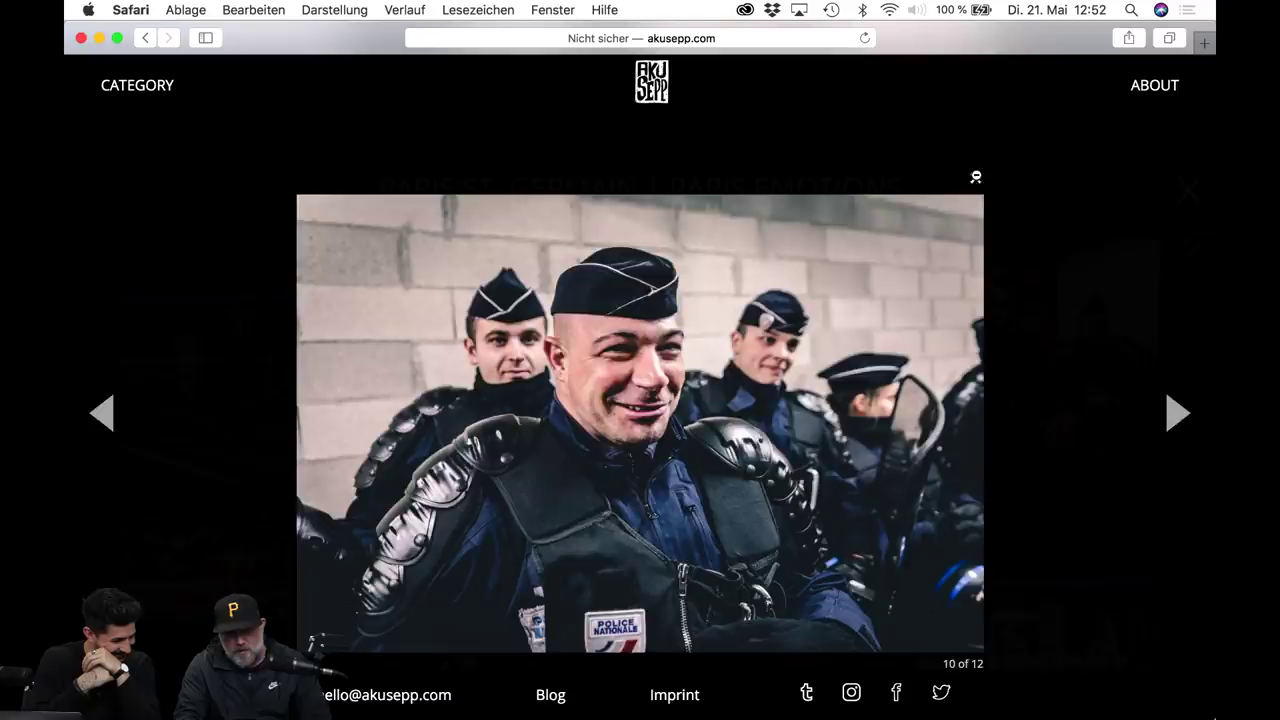
click(975, 176)
click(1196, 196)
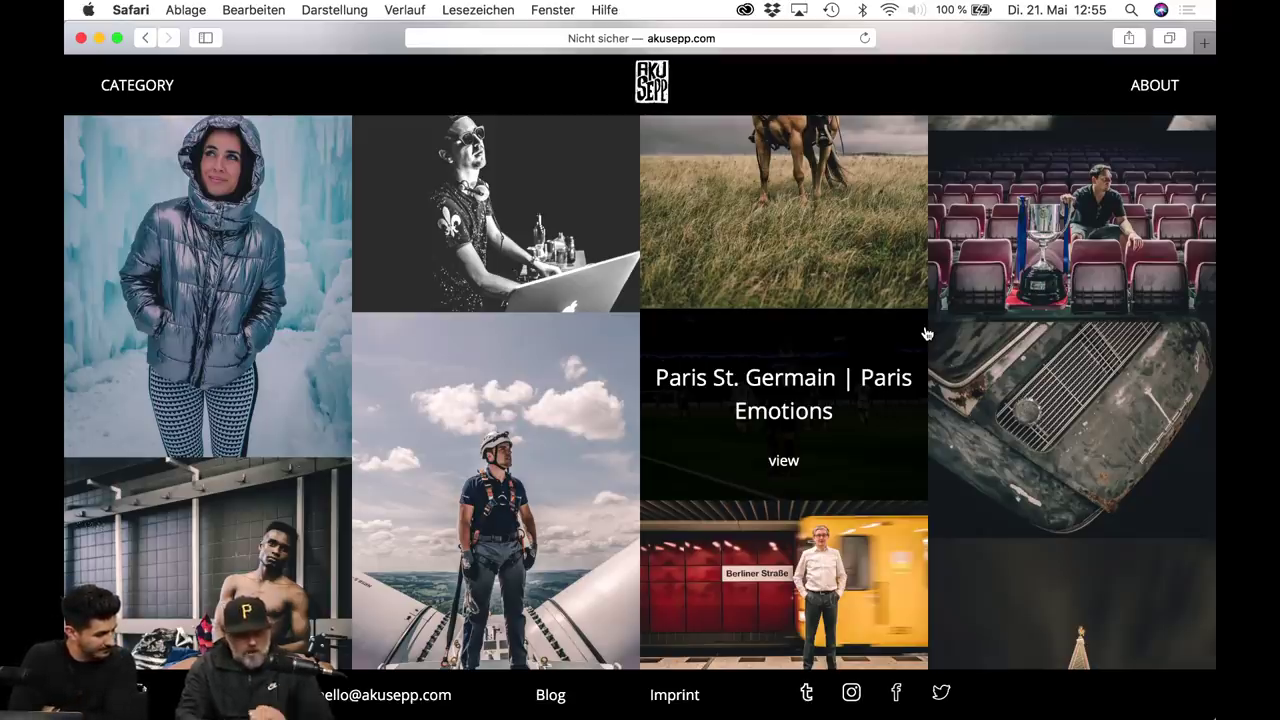
Scroll the akusepp.com portfolio grid and open the Nike Athlete project.
scroll(925, 334, up, 4)
scroll(789, 283, up, 5)
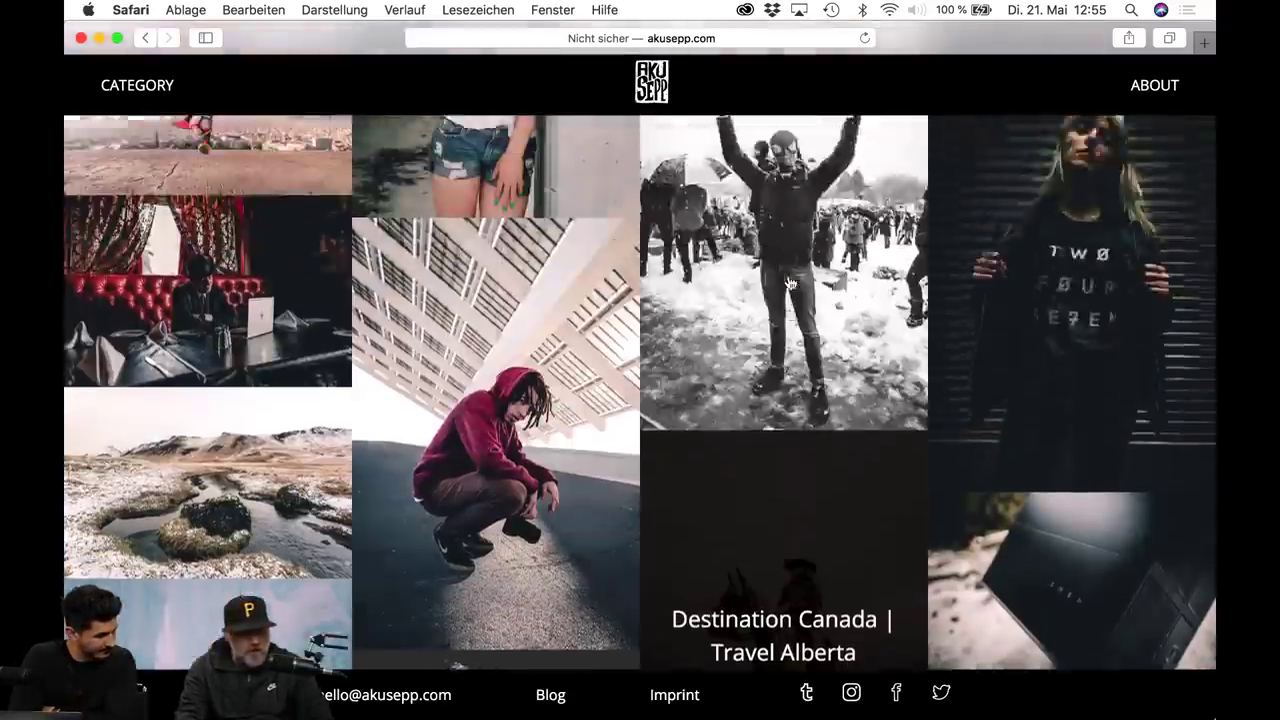
scroll(789, 280, up, 3)
scroll(790, 280, up, 3)
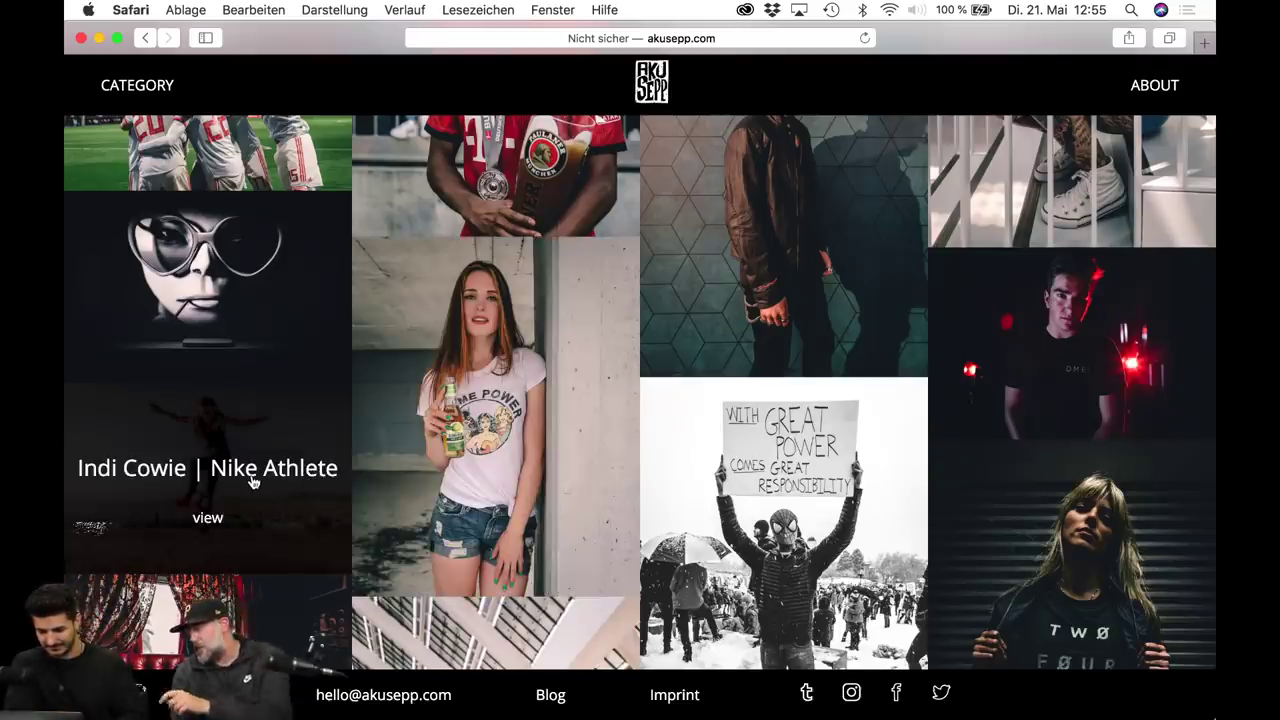
click(252, 482)
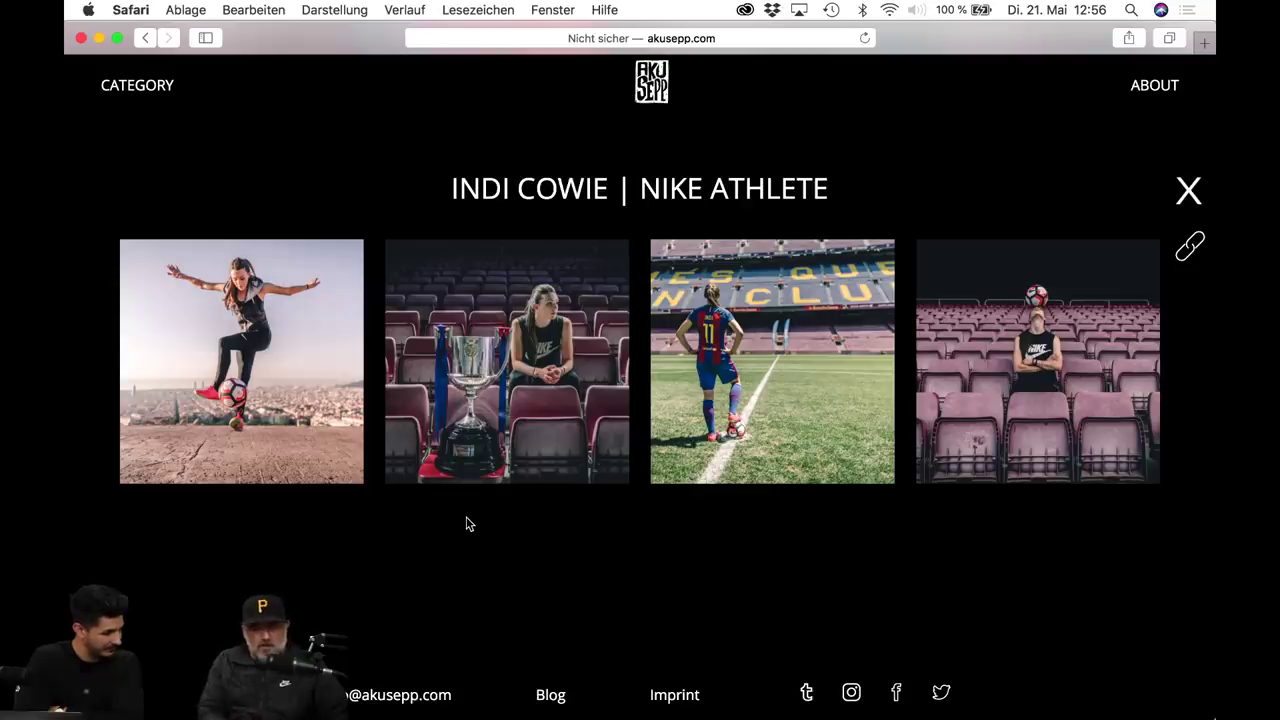
Enlarge the first Nike Athlete photo and advance to photo 2 of 4, the trophy shot.
click(249, 353)
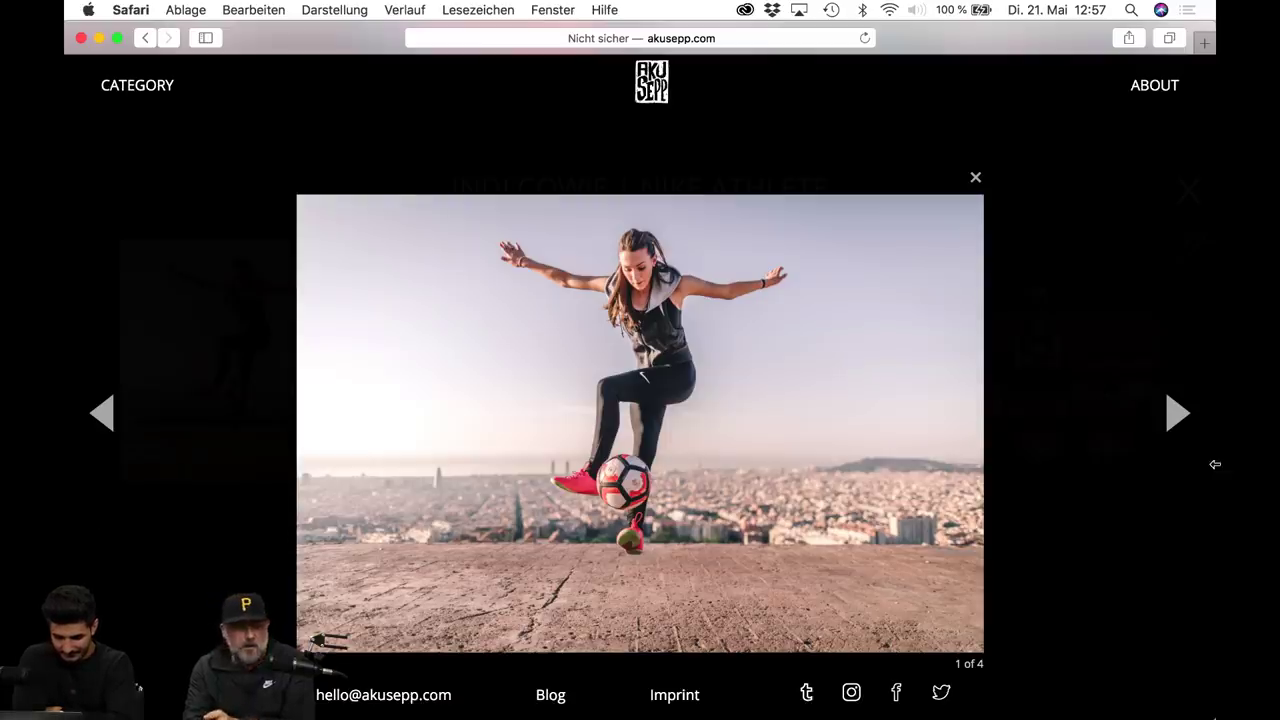
click(1182, 415)
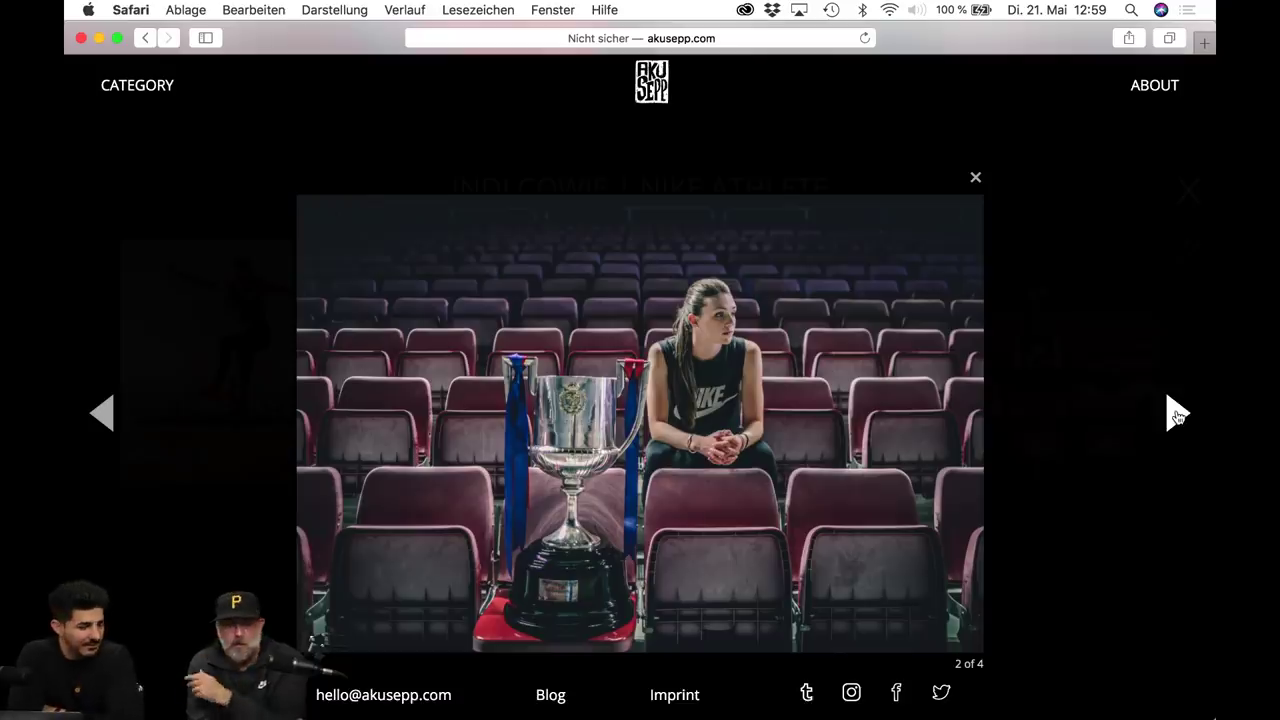
Step through photos 3 and 1, then back to photo 4 of 4, the ball-balancing shot.
click(1177, 415)
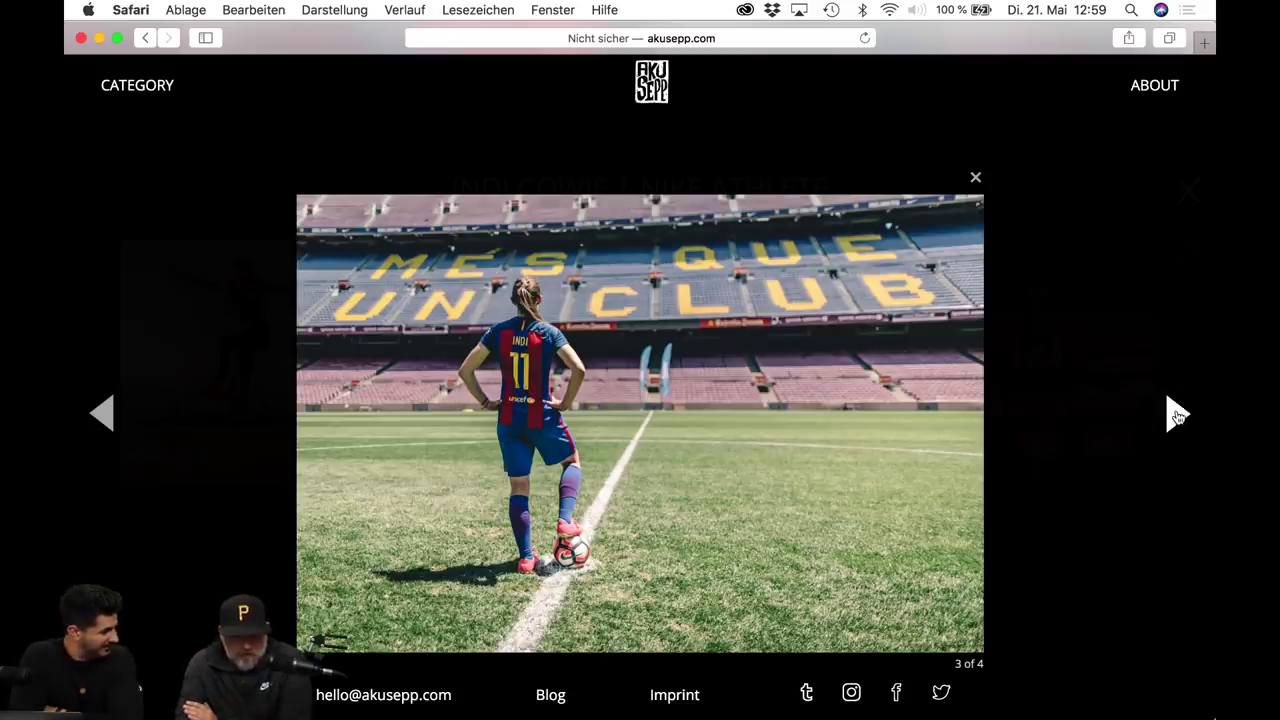
click(1177, 415)
click(1177, 415)
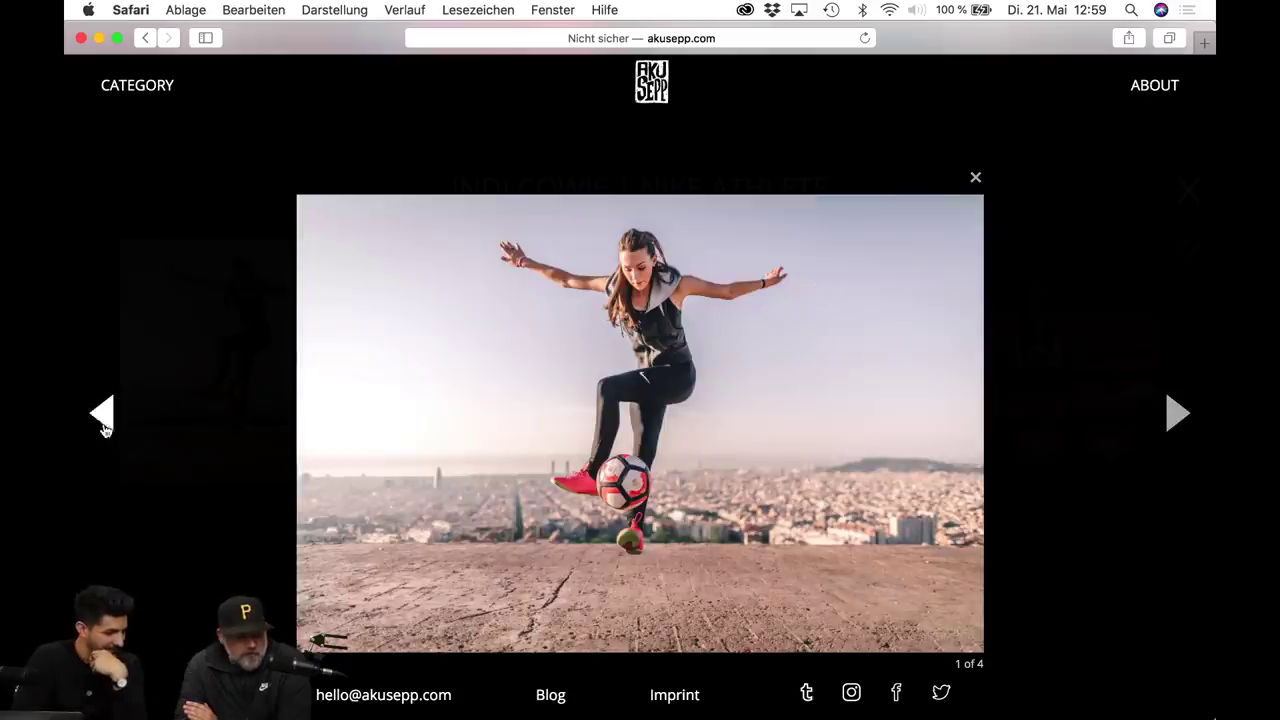
click(103, 428)
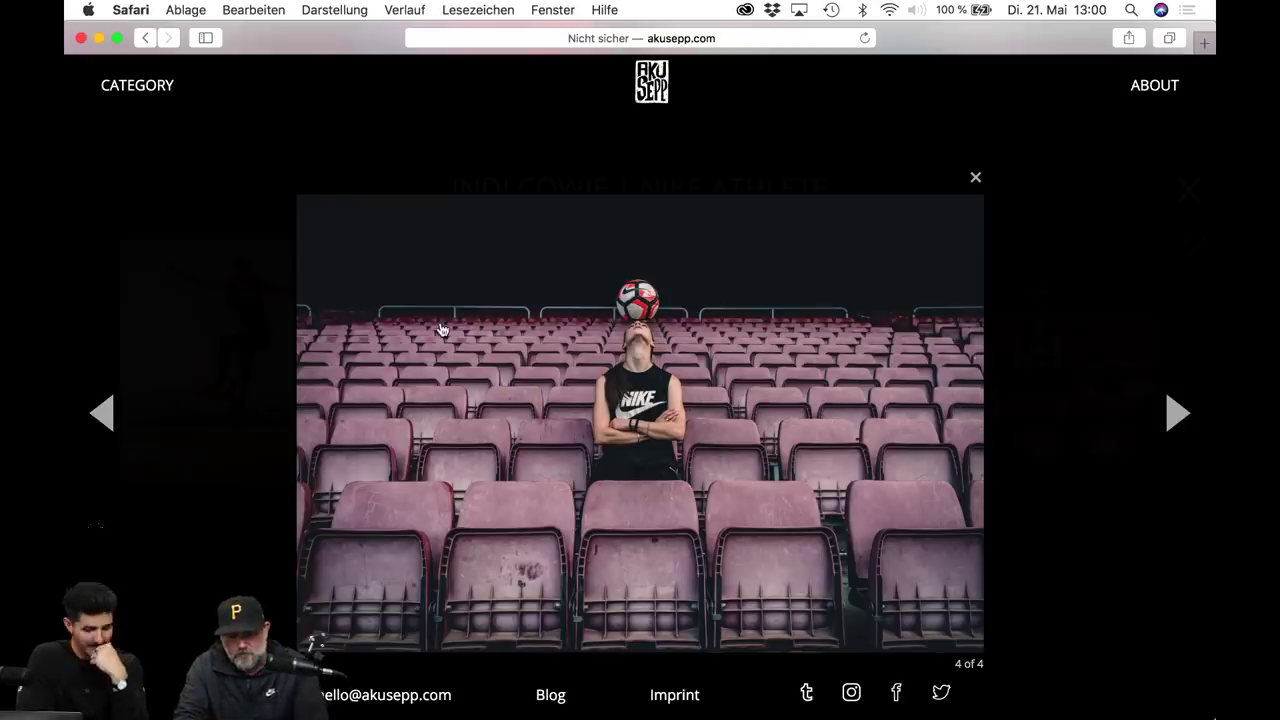
Close the enlarged viewer to show the four Nike Athlete photos in a row.
click(976, 177)
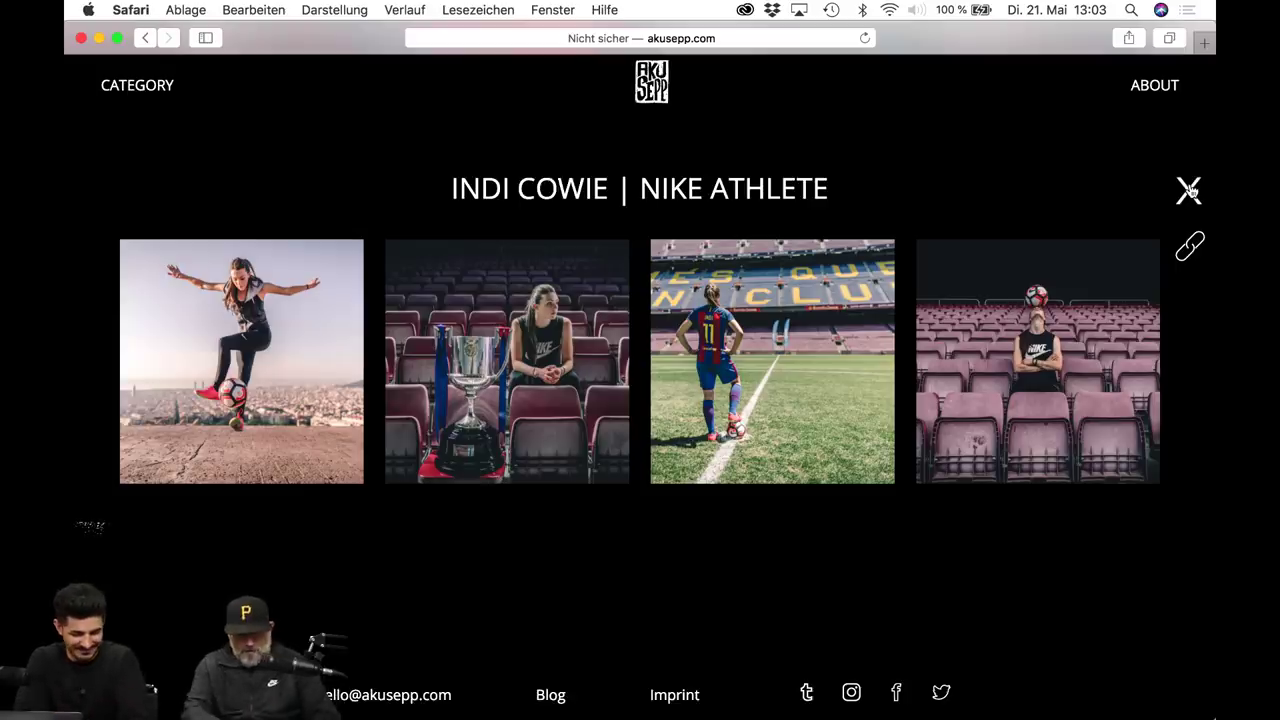
Open the Spain vs Argentina project and enlarge the photo of the bent-over Spain players.
click(1189, 191)
scroll(792, 307, up, 3)
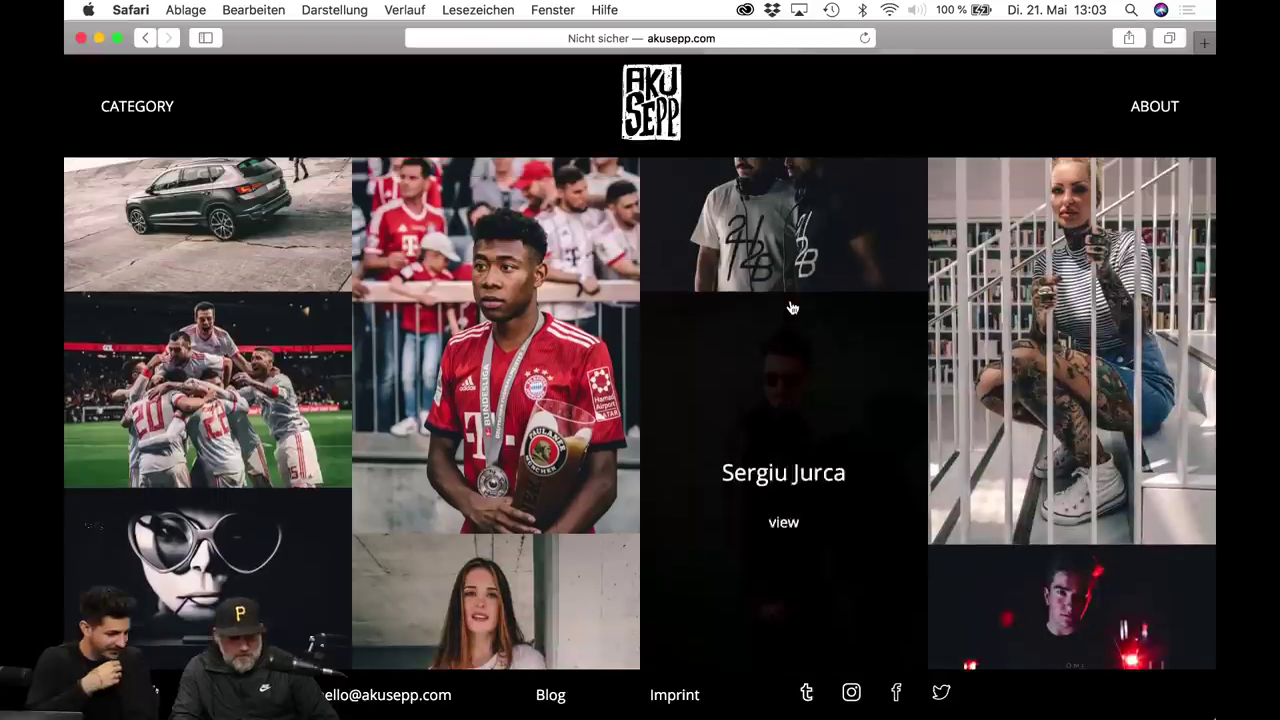
click(224, 364)
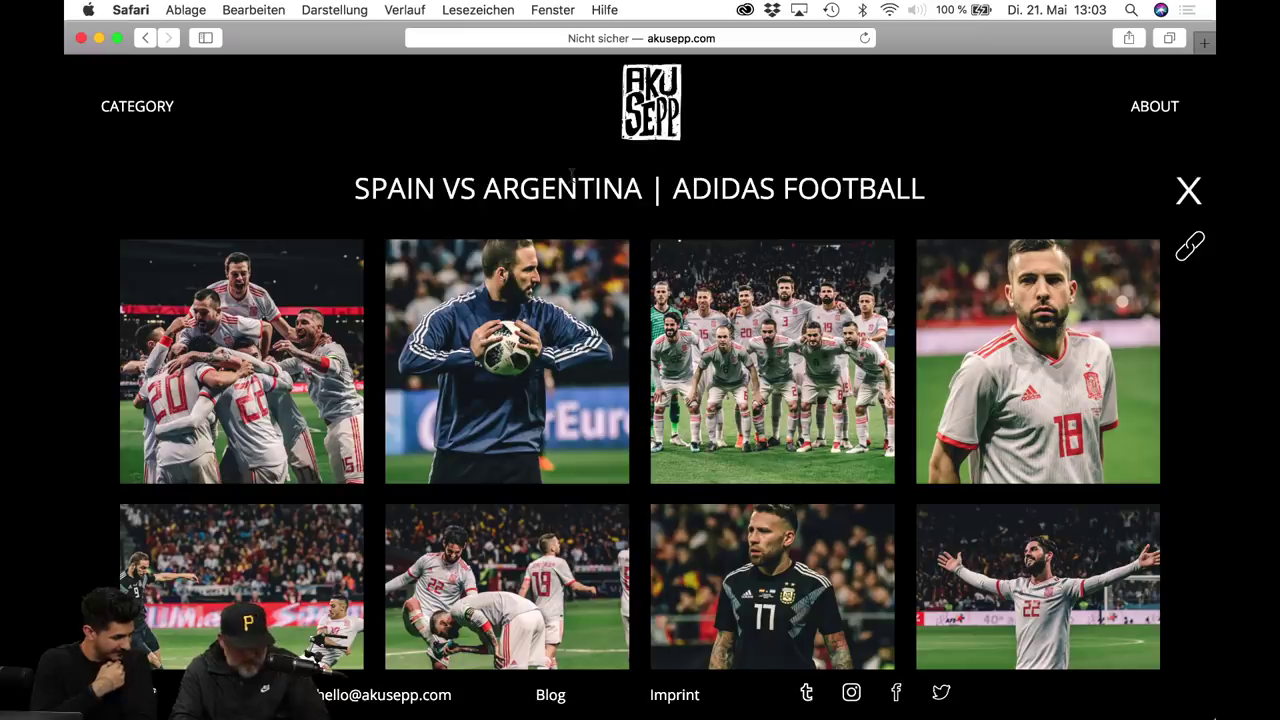
scroll(495, 260, down, 3)
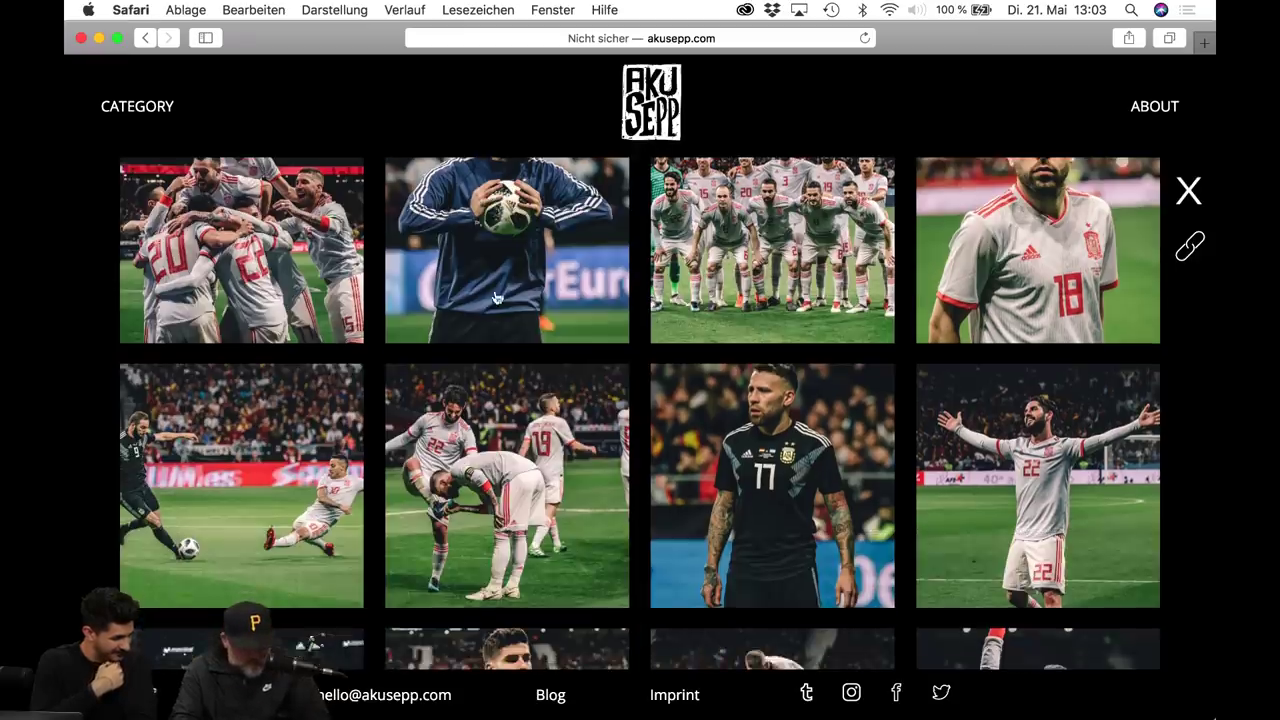
click(502, 456)
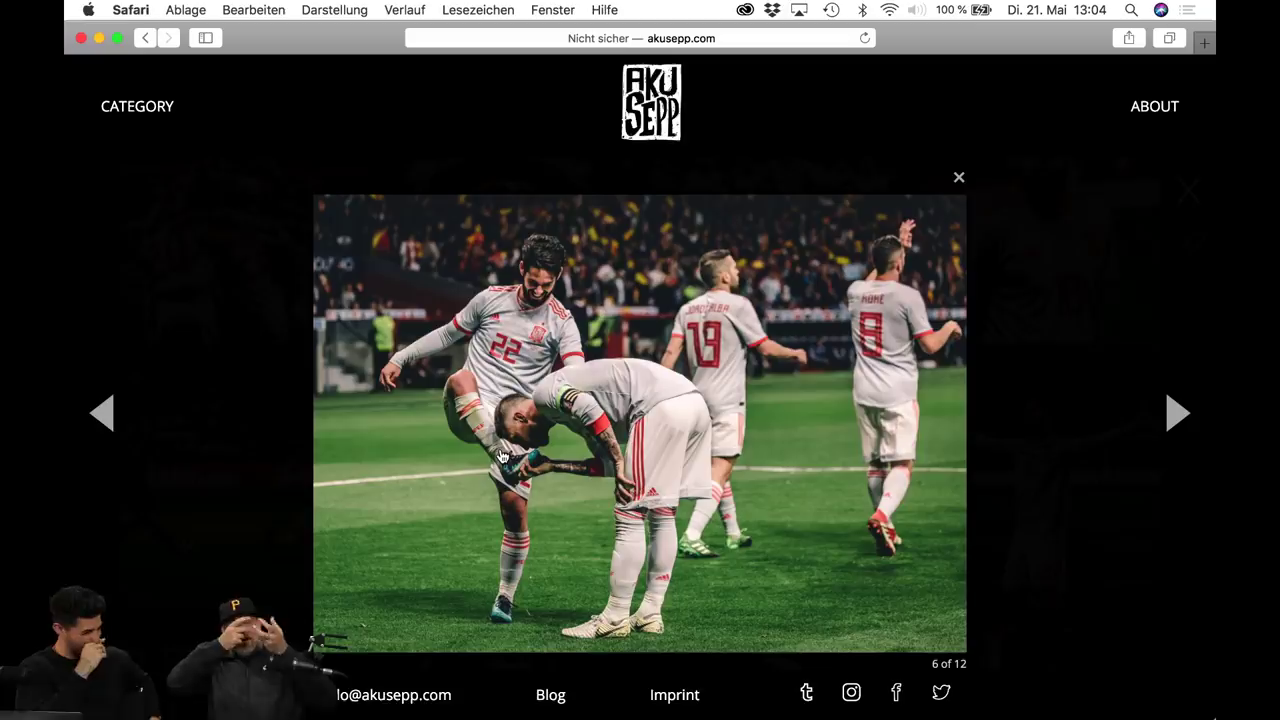
Close that photo and enlarge the slide-tackle shot, photo 11 of 12.
click(958, 178)
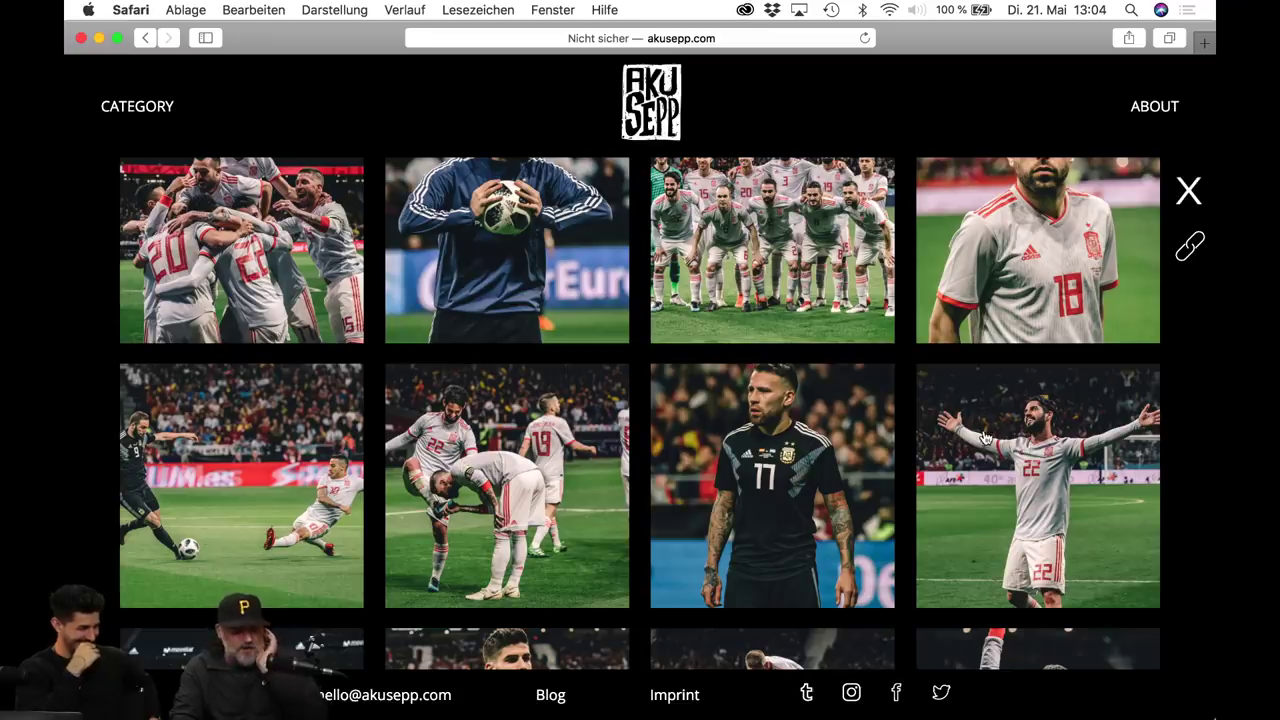
scroll(983, 430, down, 3)
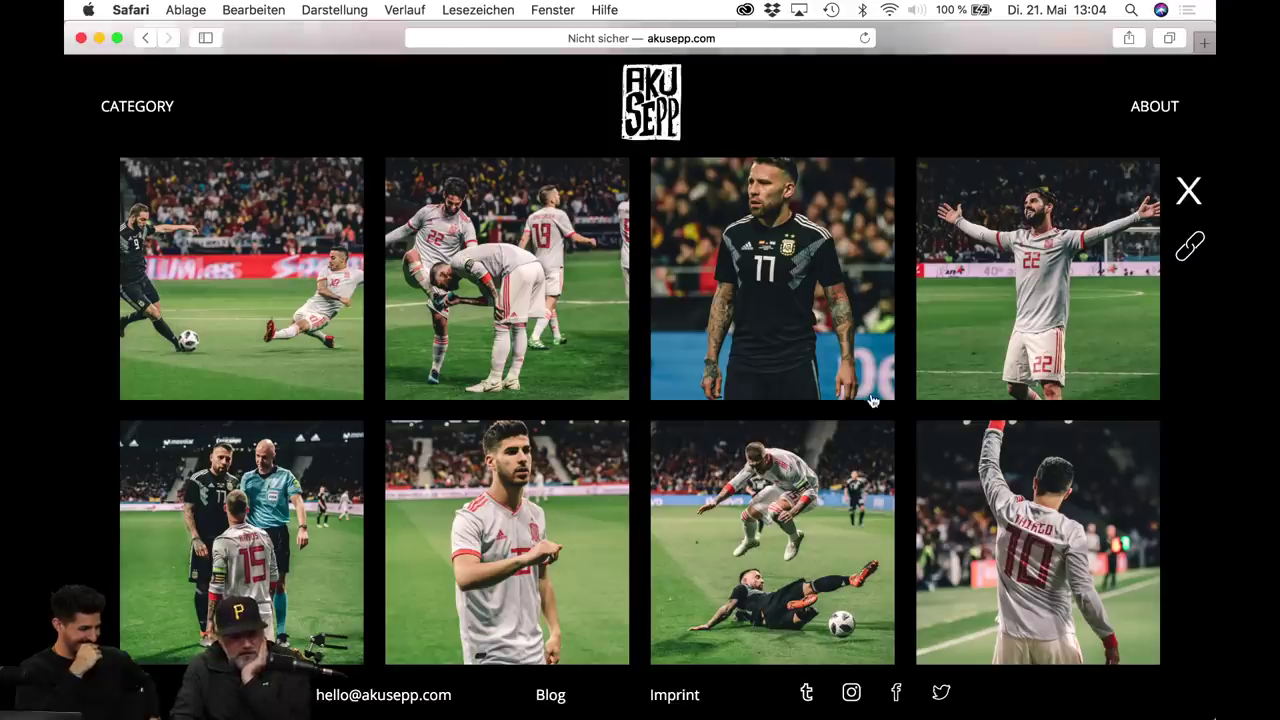
scroll(868, 400, down, 1)
click(737, 593)
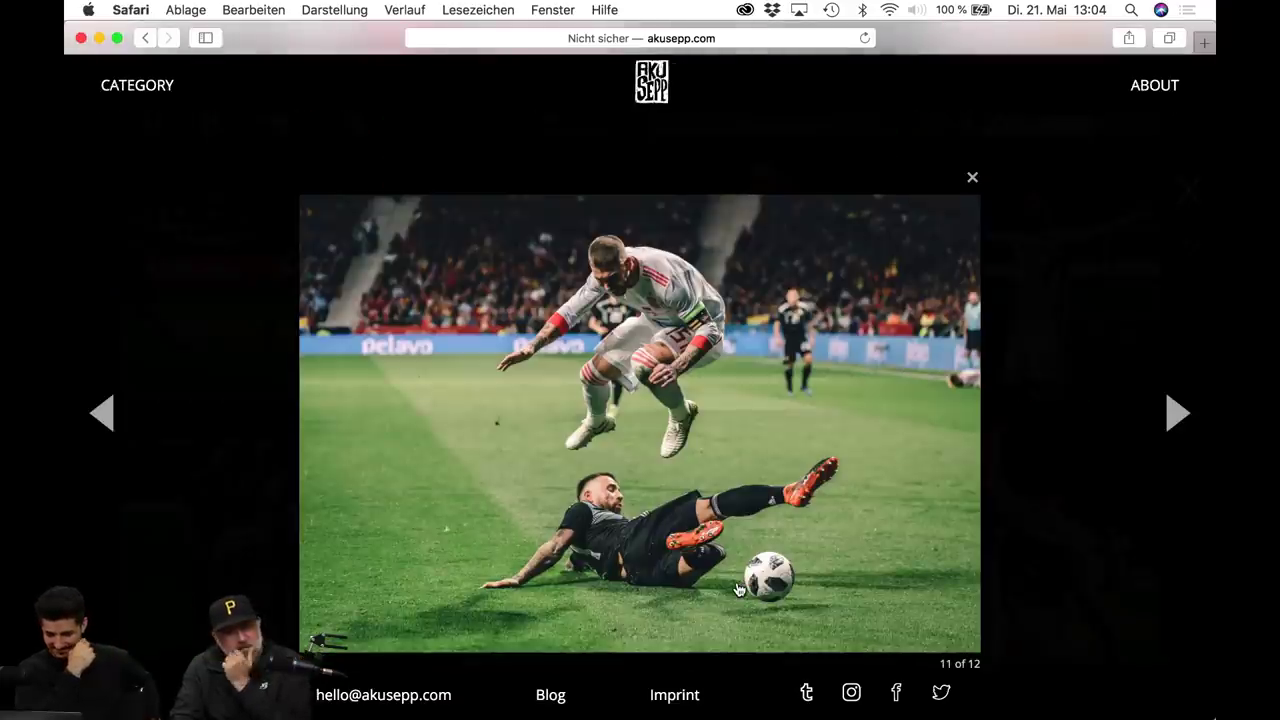
Leave the Spain project, open FC Bayern München, and enlarge its first photo.
click(971, 176)
click(1183, 199)
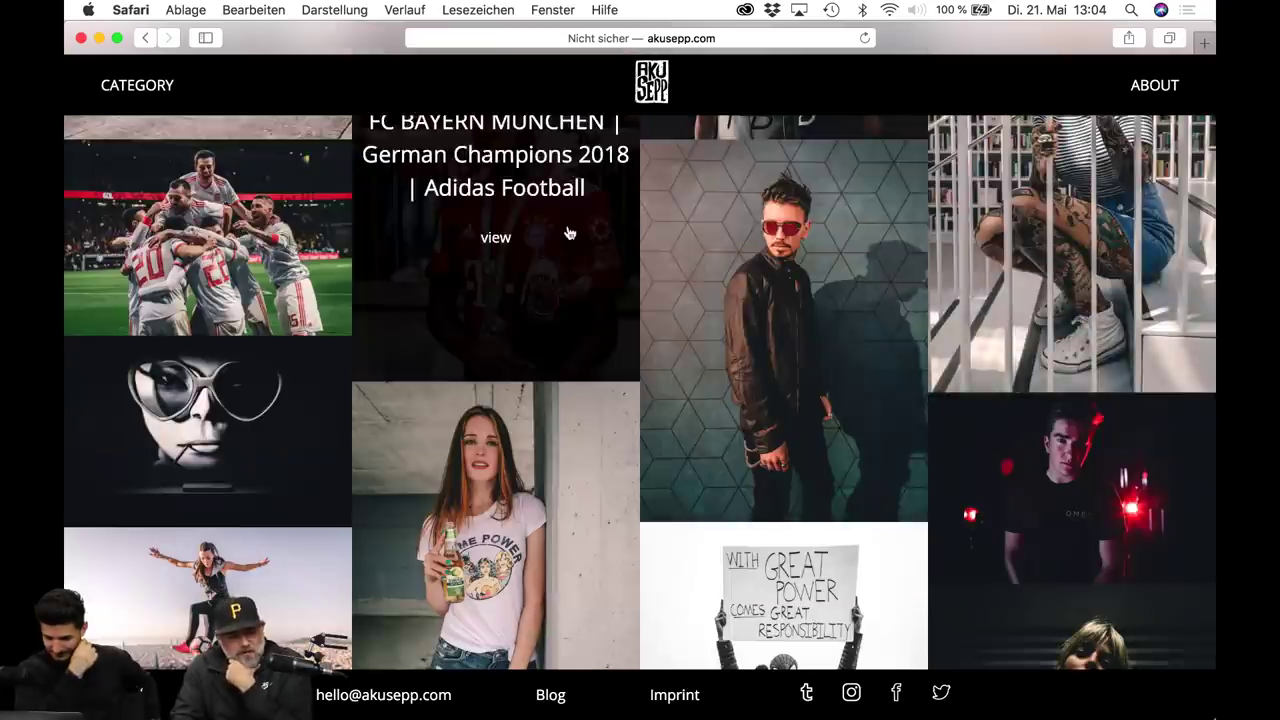
click(575, 240)
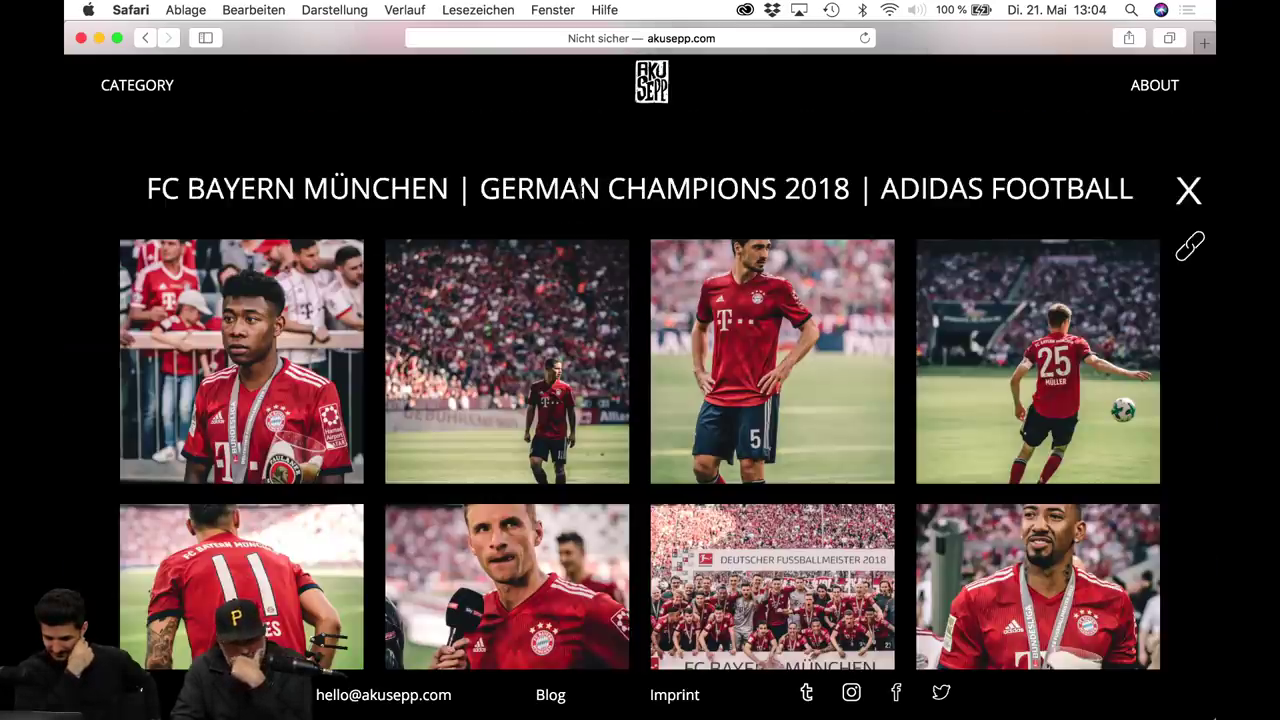
click(252, 343)
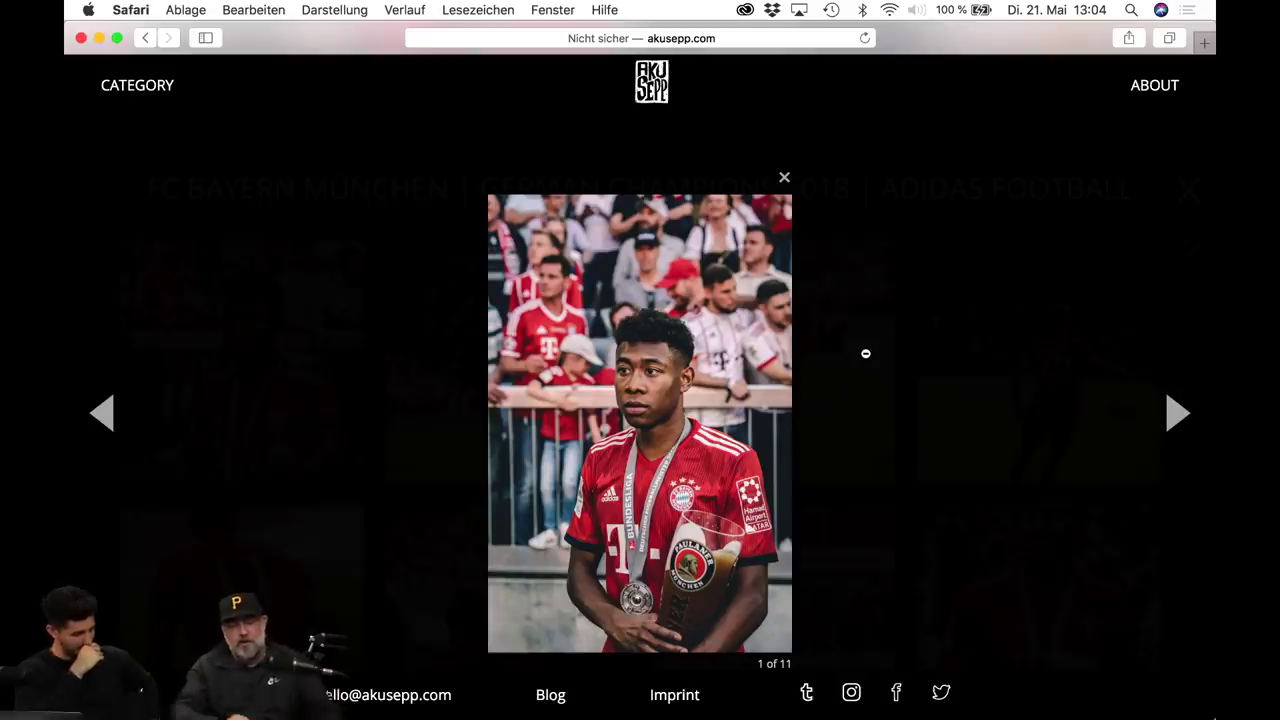
View the 2018 team celebration photo enlarged, then close the viewer.
click(784, 177)
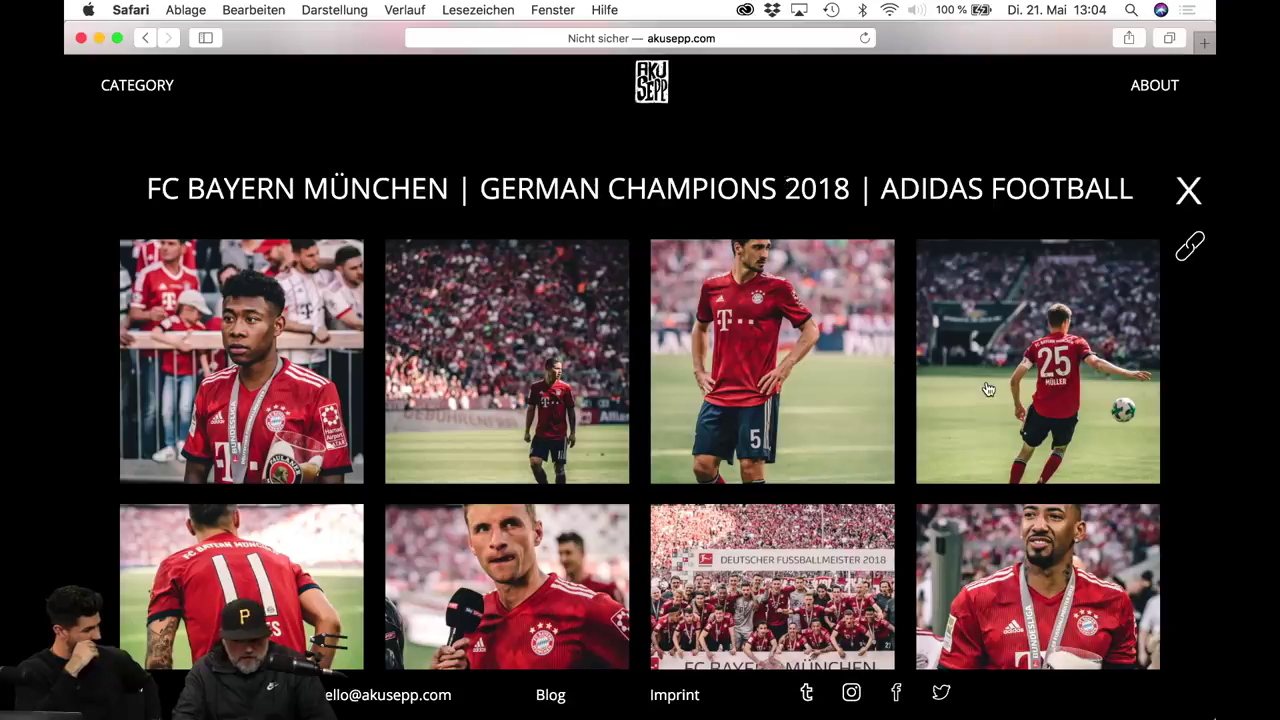
scroll(988, 389, down, 2)
click(811, 534)
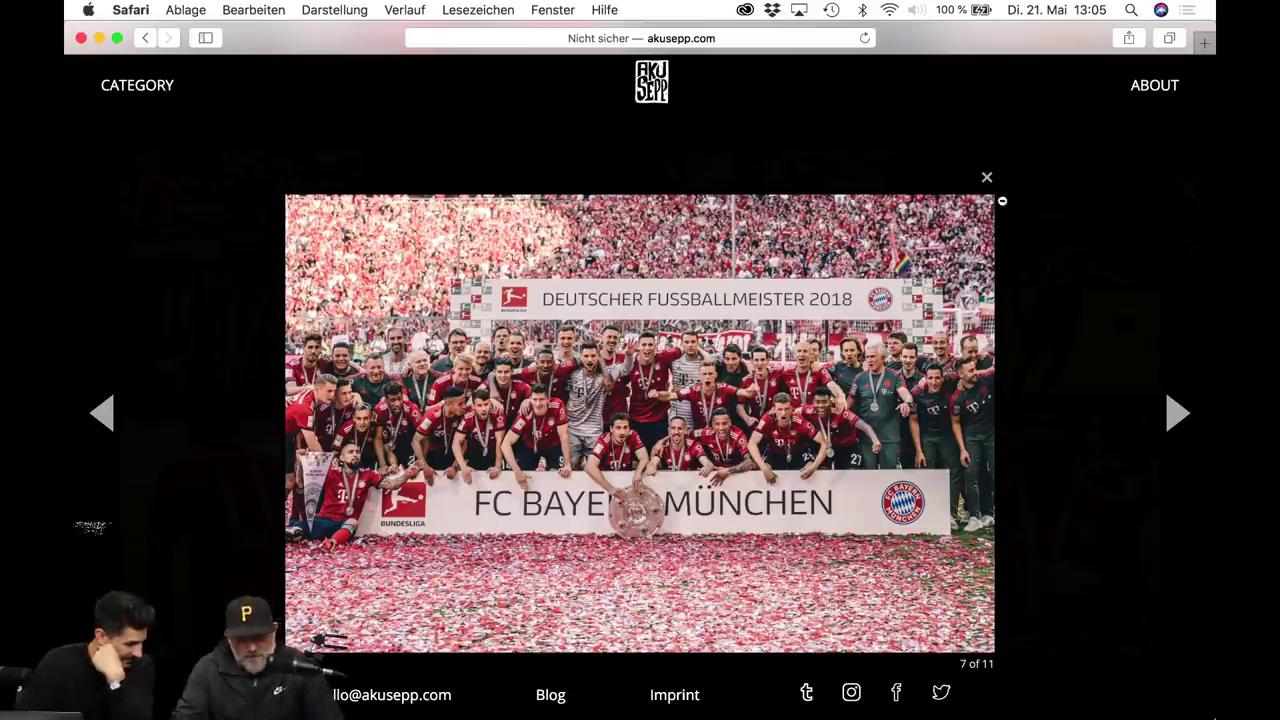
click(988, 177)
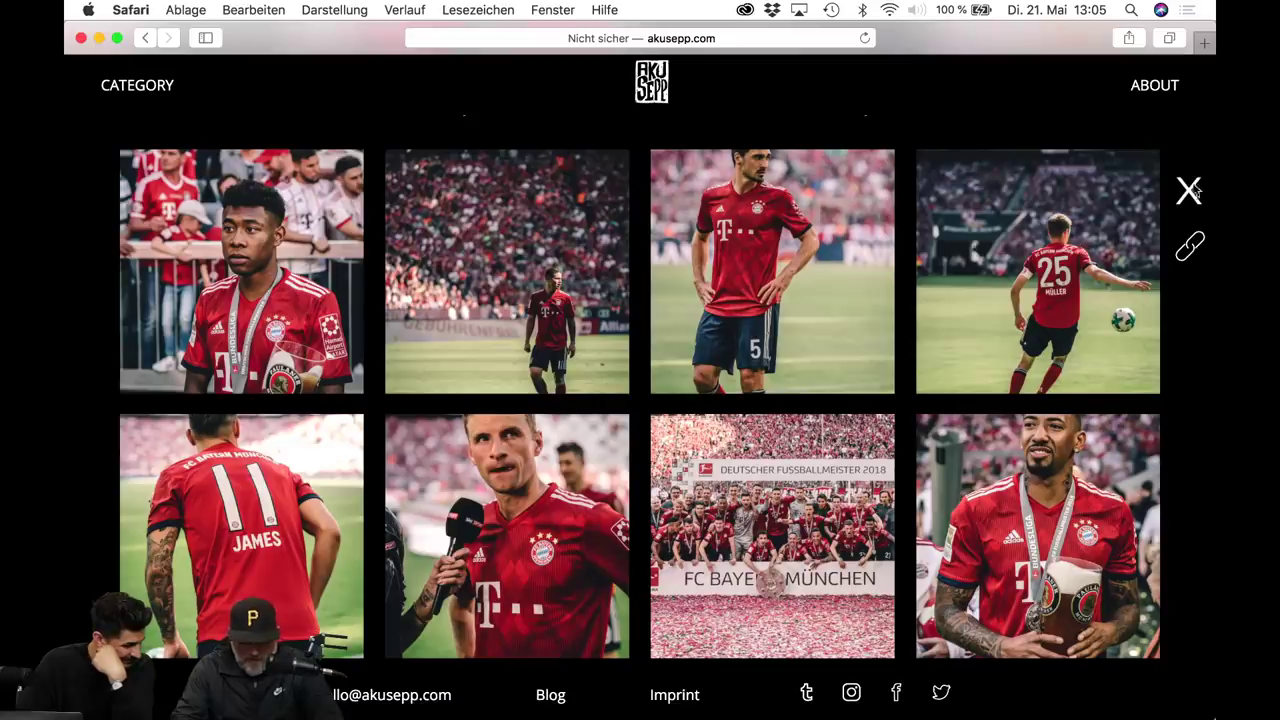
Close the FC Bayern project and scroll the main portfolio grid to the Somersby Cider tile.
click(1189, 191)
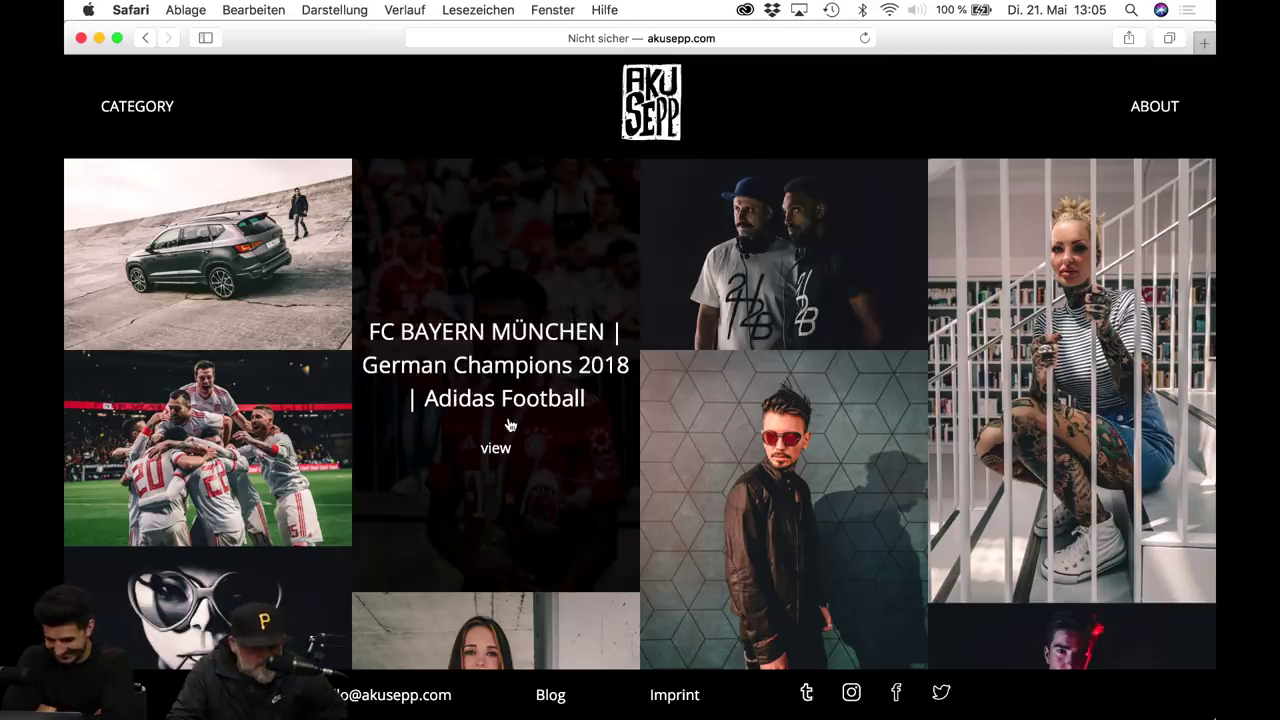
scroll(510, 425, up, 1)
scroll(510, 425, down, 5)
scroll(510, 425, down, 2)
scroll(510, 425, down, 4)
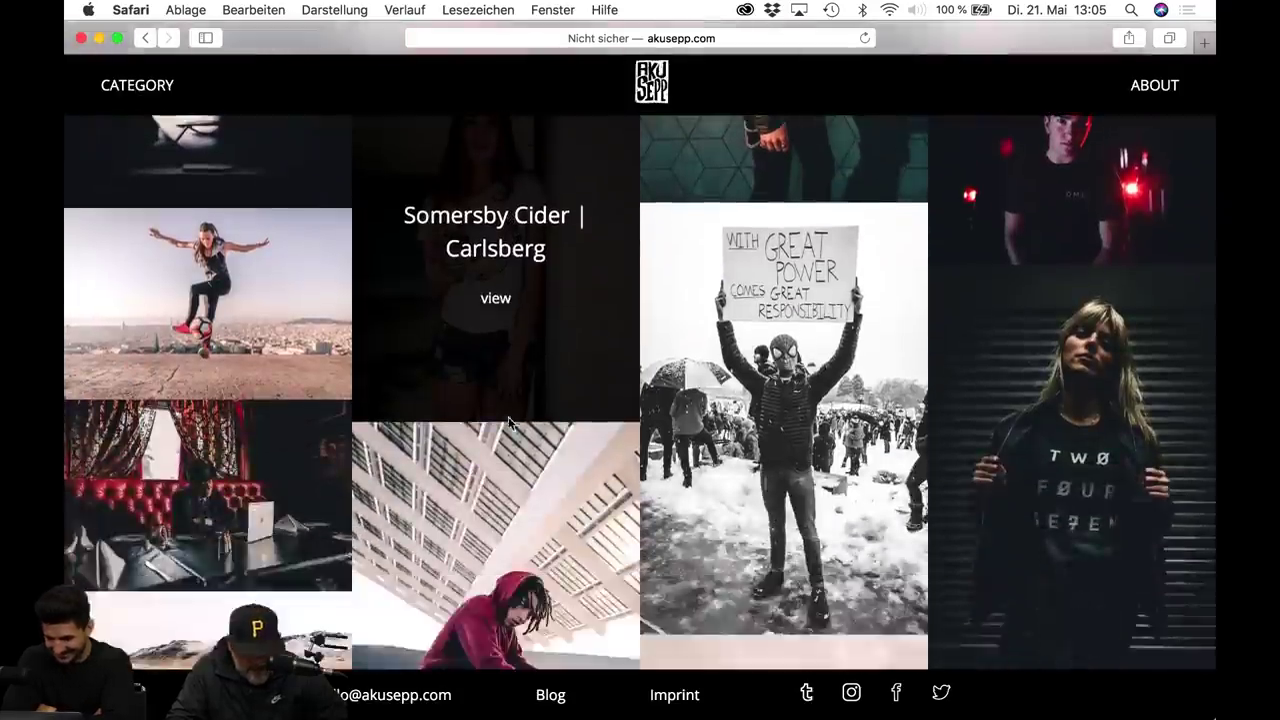
scroll(510, 425, down, 2)
scroll(510, 425, up, 3)
scroll(510, 425, up, 3)
scroll(510, 425, up, 3)
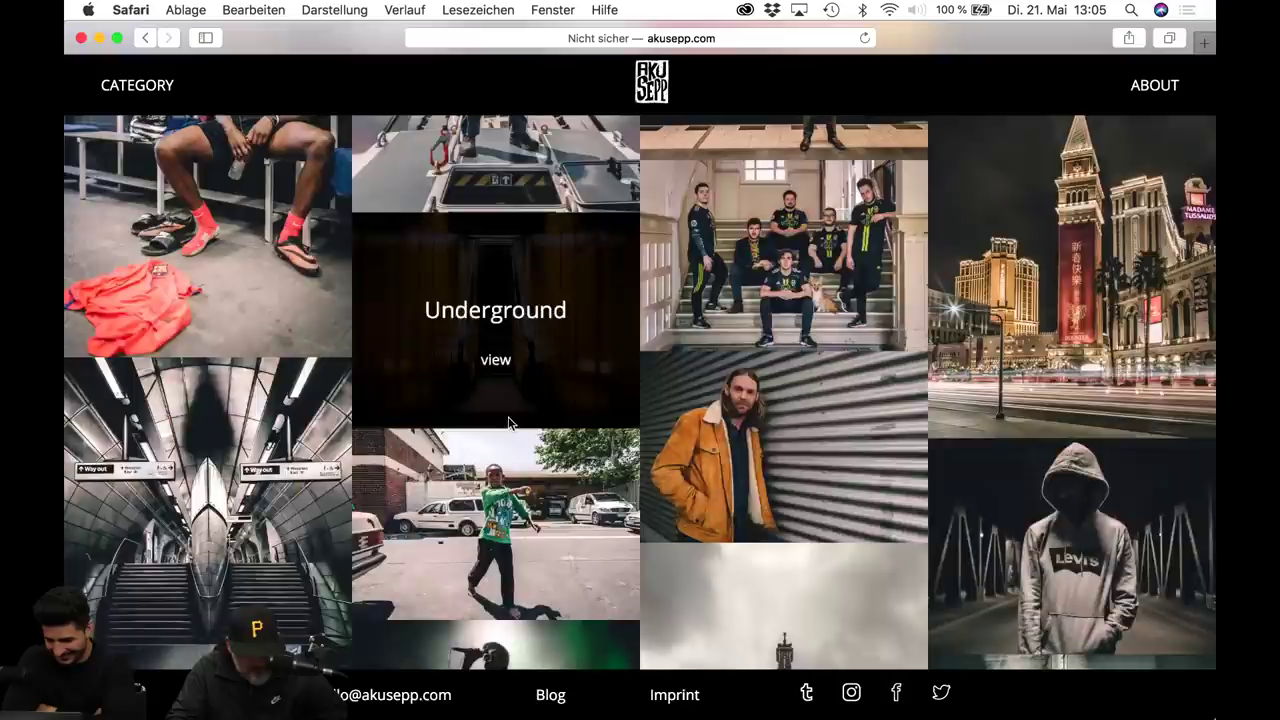
scroll(510, 425, up, 3)
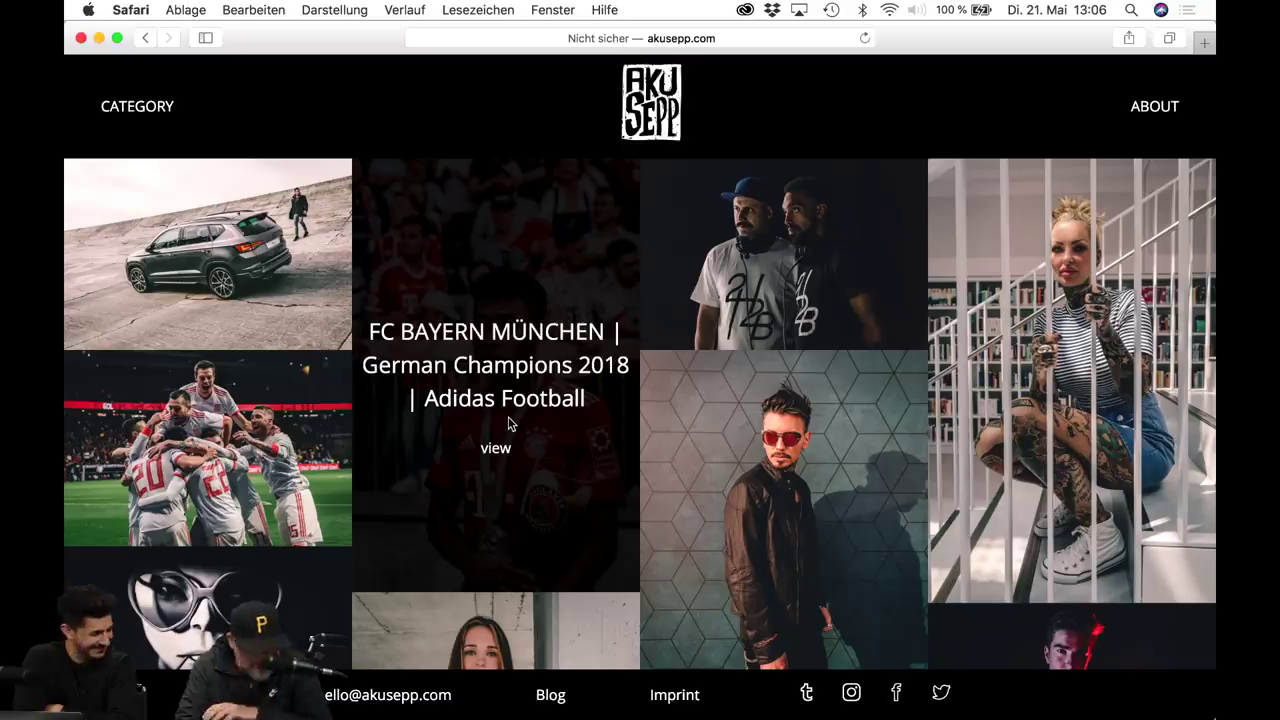
scroll(508, 424, down, 5)
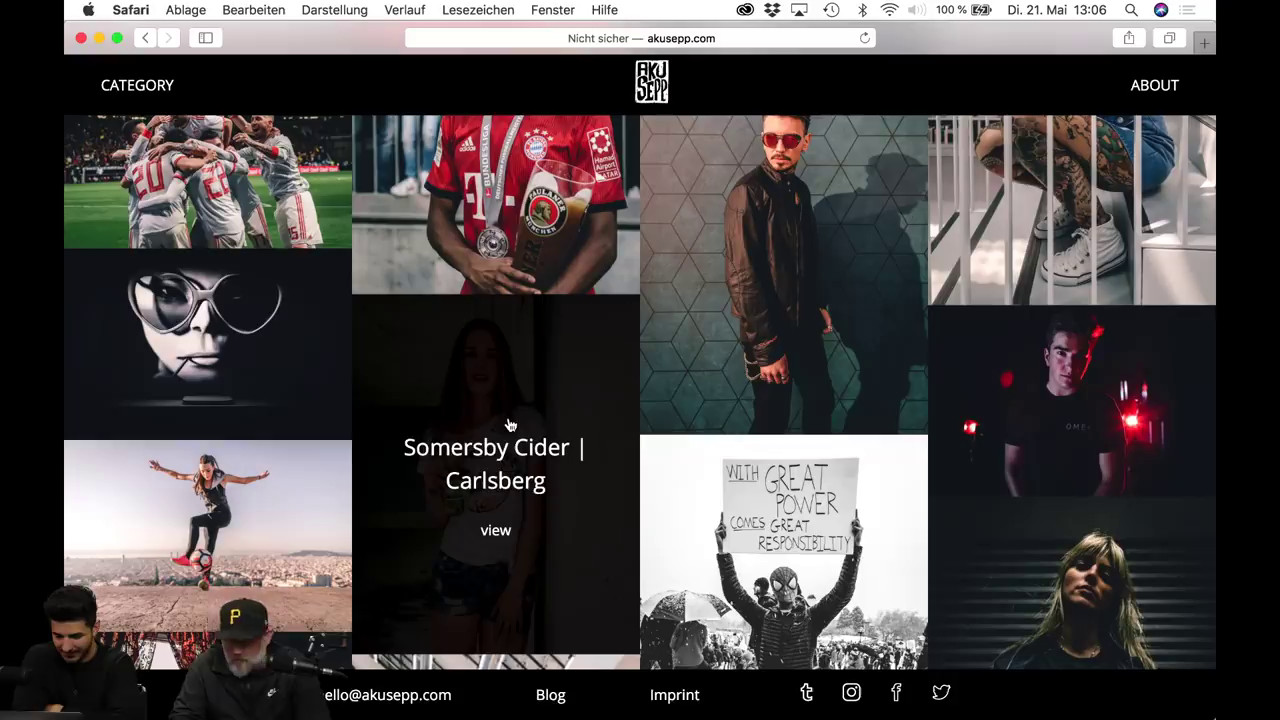
Quit Photos from the window overview and bring Lightroom Classic to the front.
key(ctrl+Up)
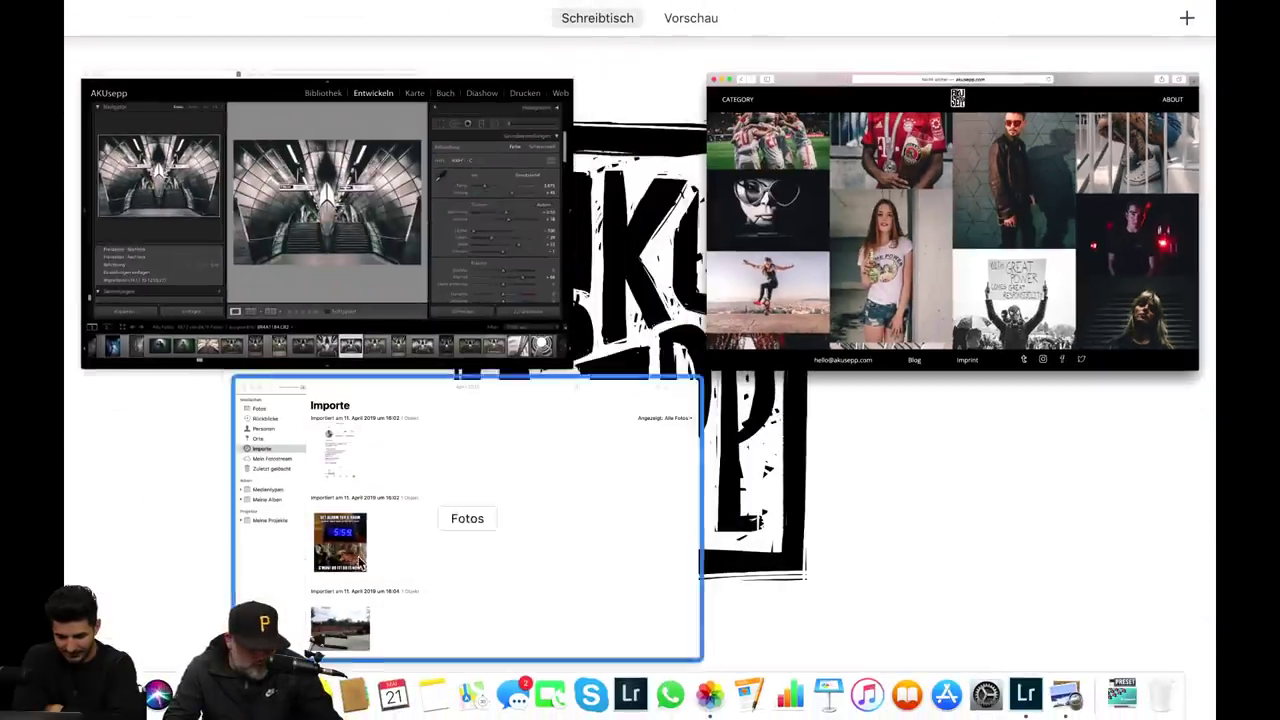
click(485, 438)
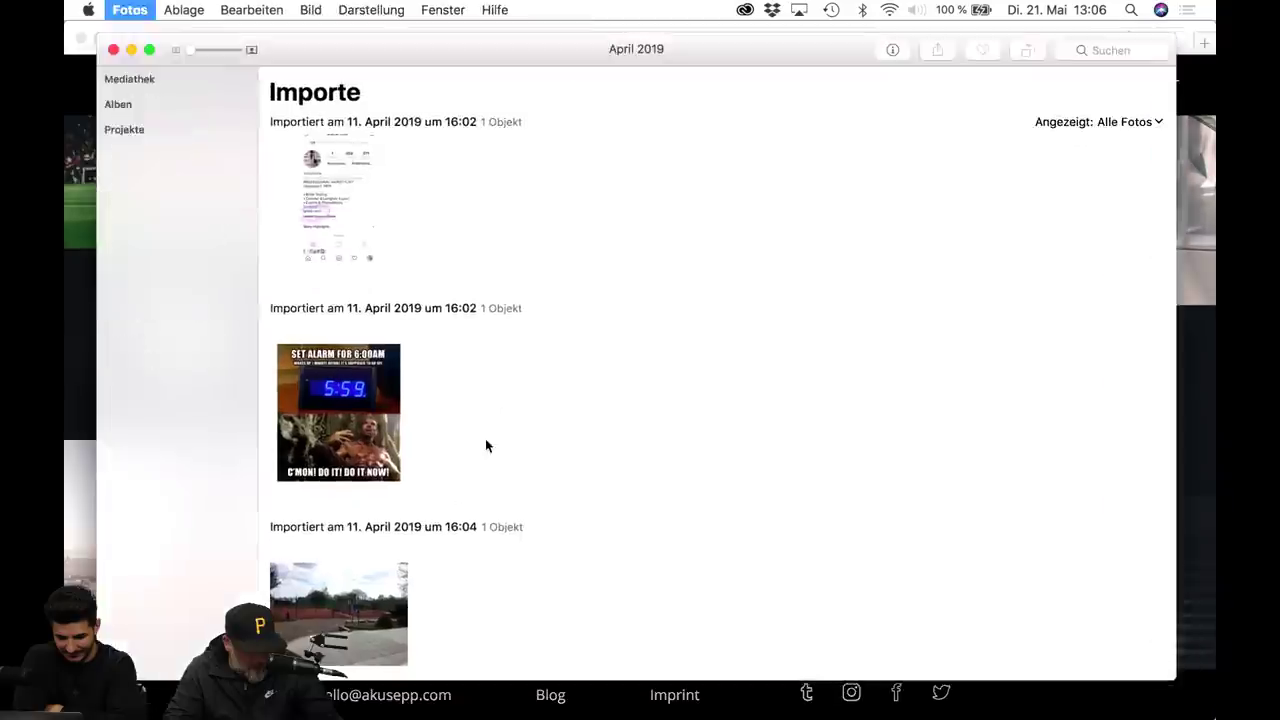
key(super+q)
key(ctrl+Up)
click(362, 269)
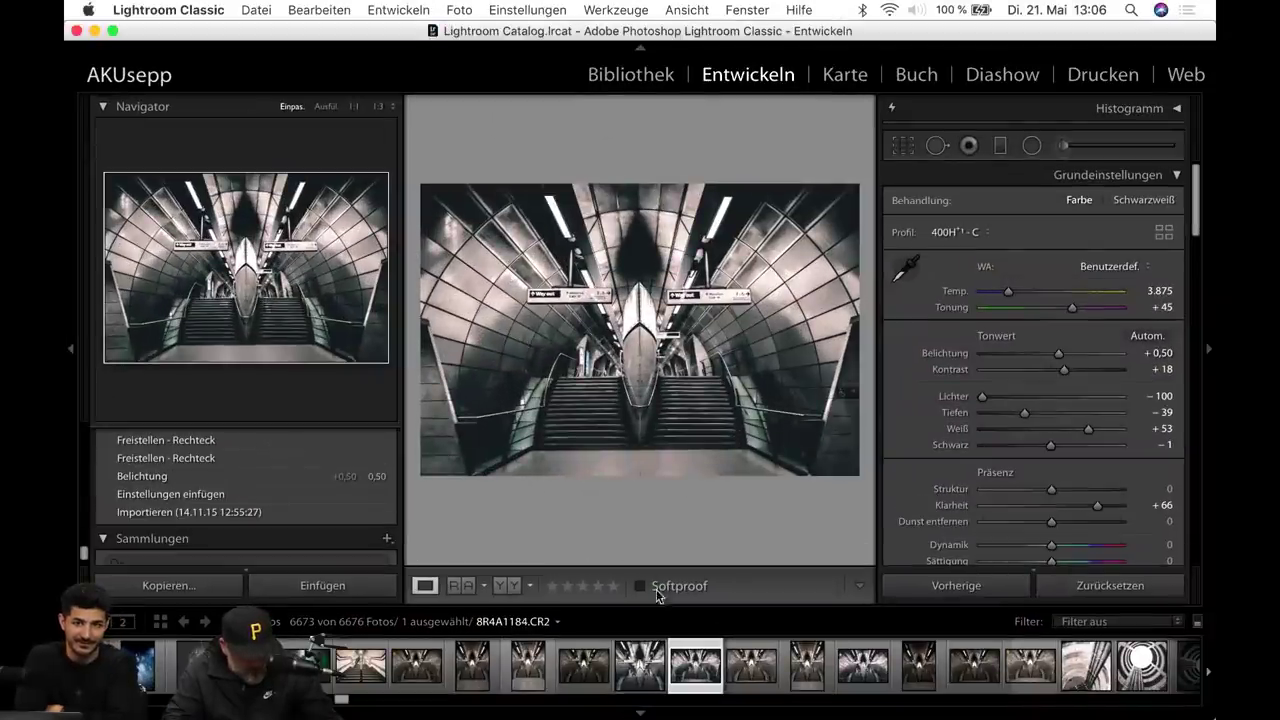
Browse 8R4A1183 and 8R4A1187 in the filmstrip, settling on 8R4A1184.CR2.
click(685, 673)
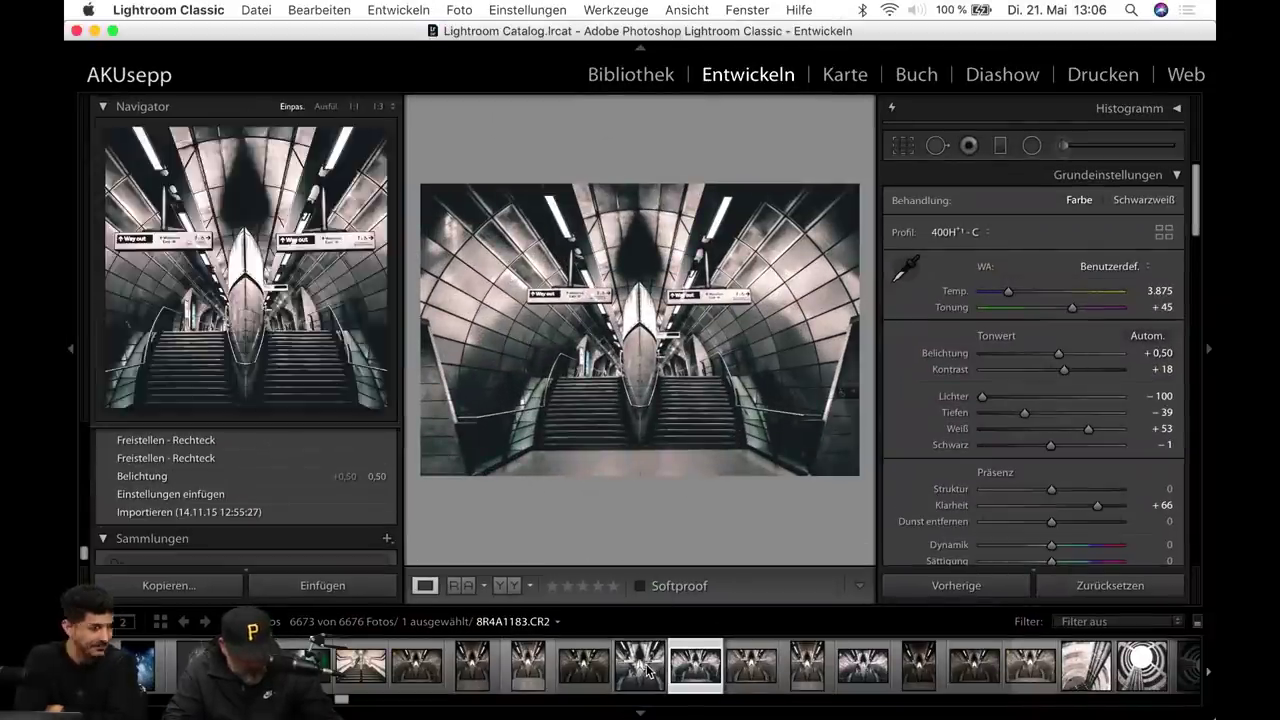
click(862, 668)
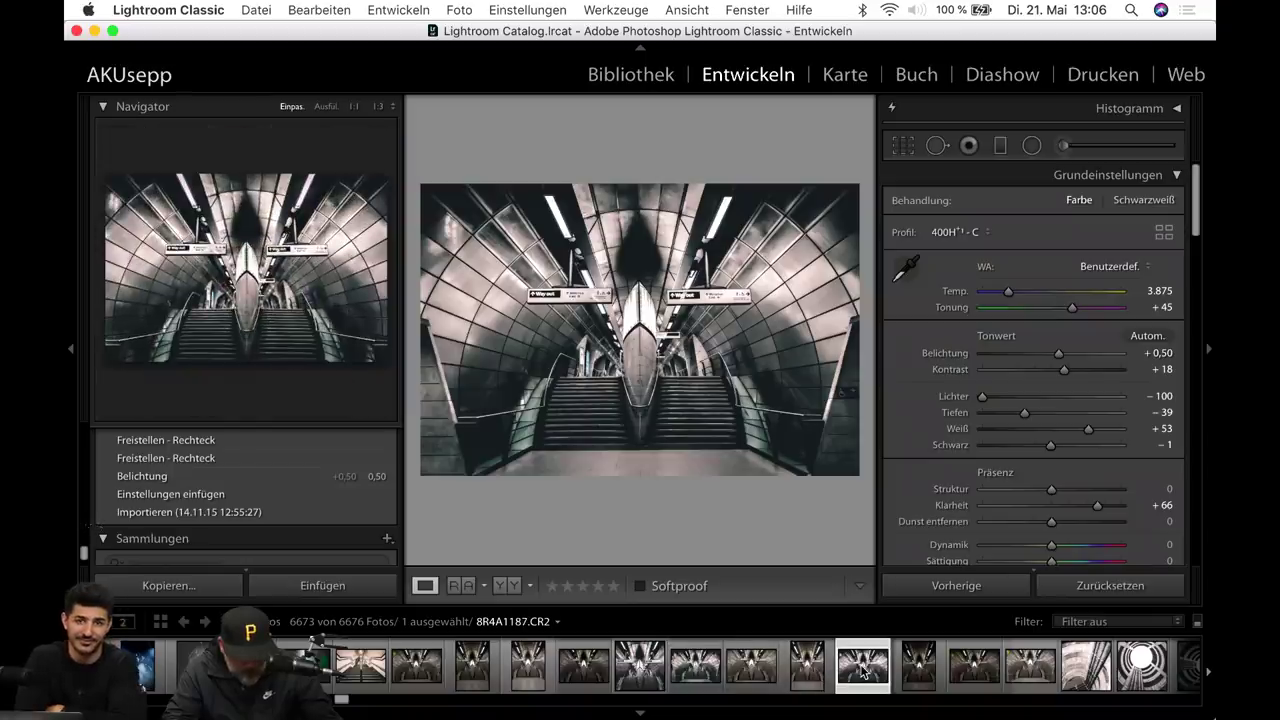
click(705, 668)
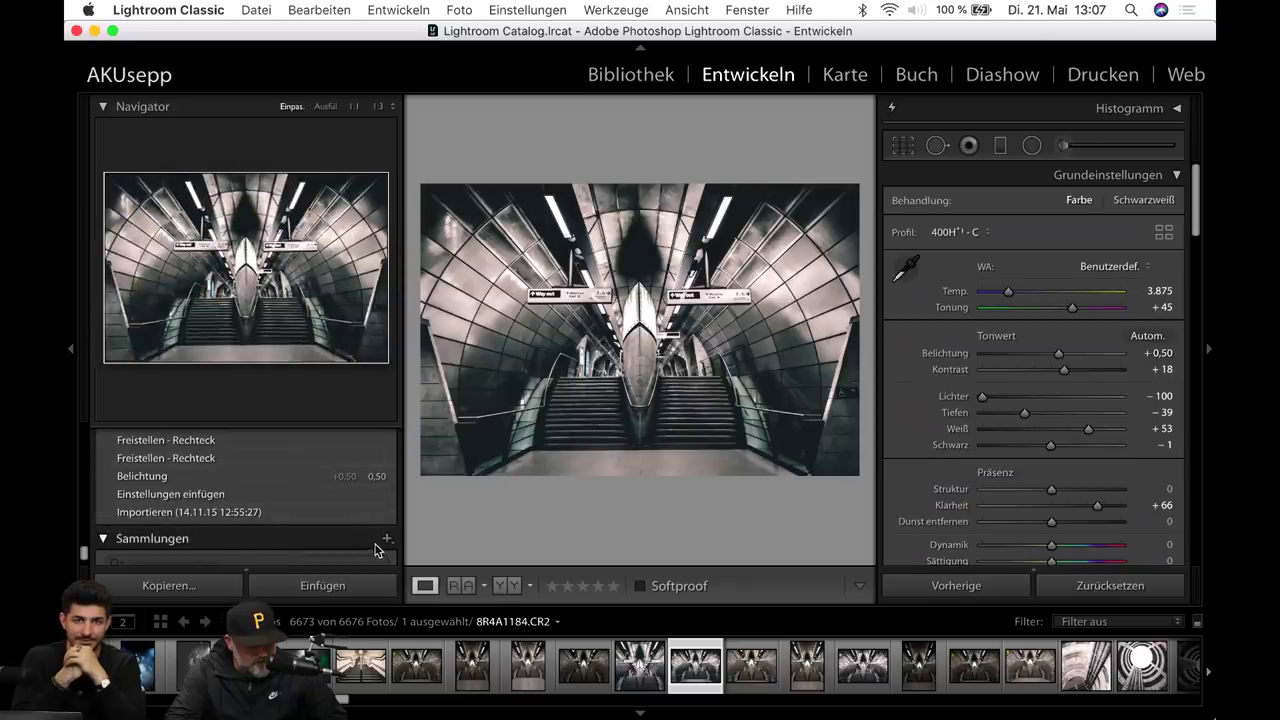
Collapse the navigator and history panel and scroll through the filmstrip.
click(69, 350)
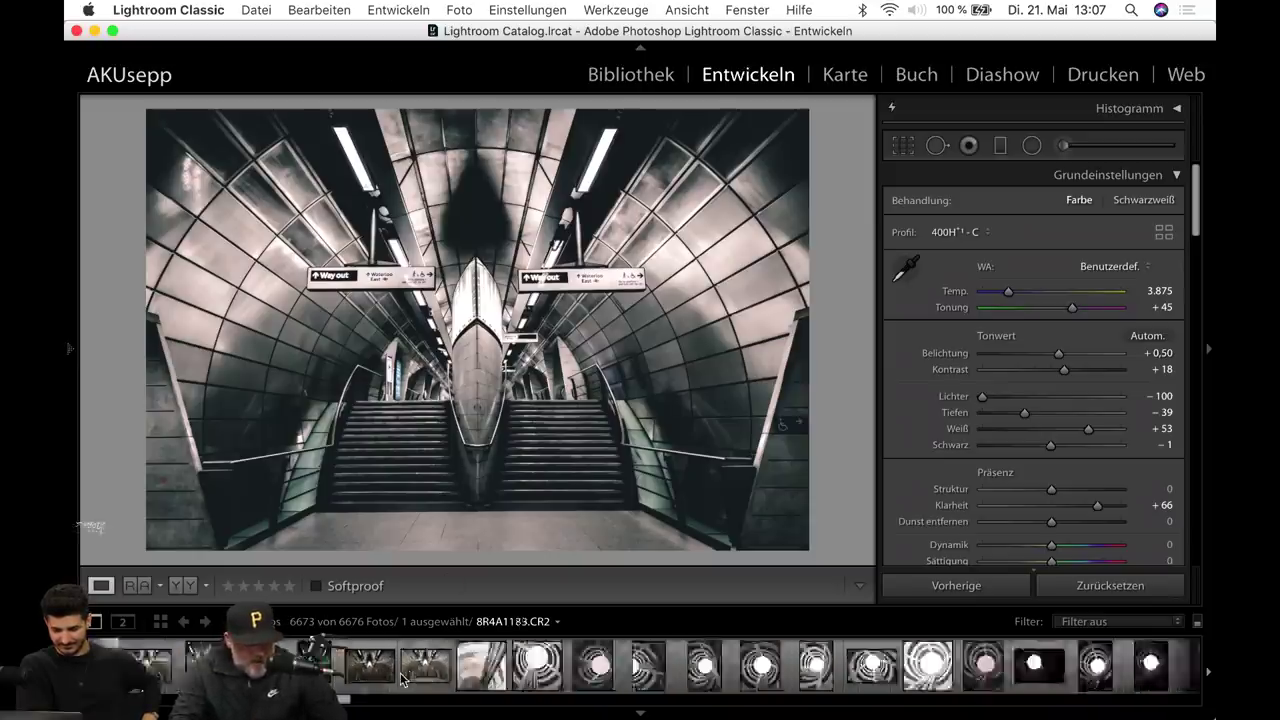
scroll(340, 660, down, 5)
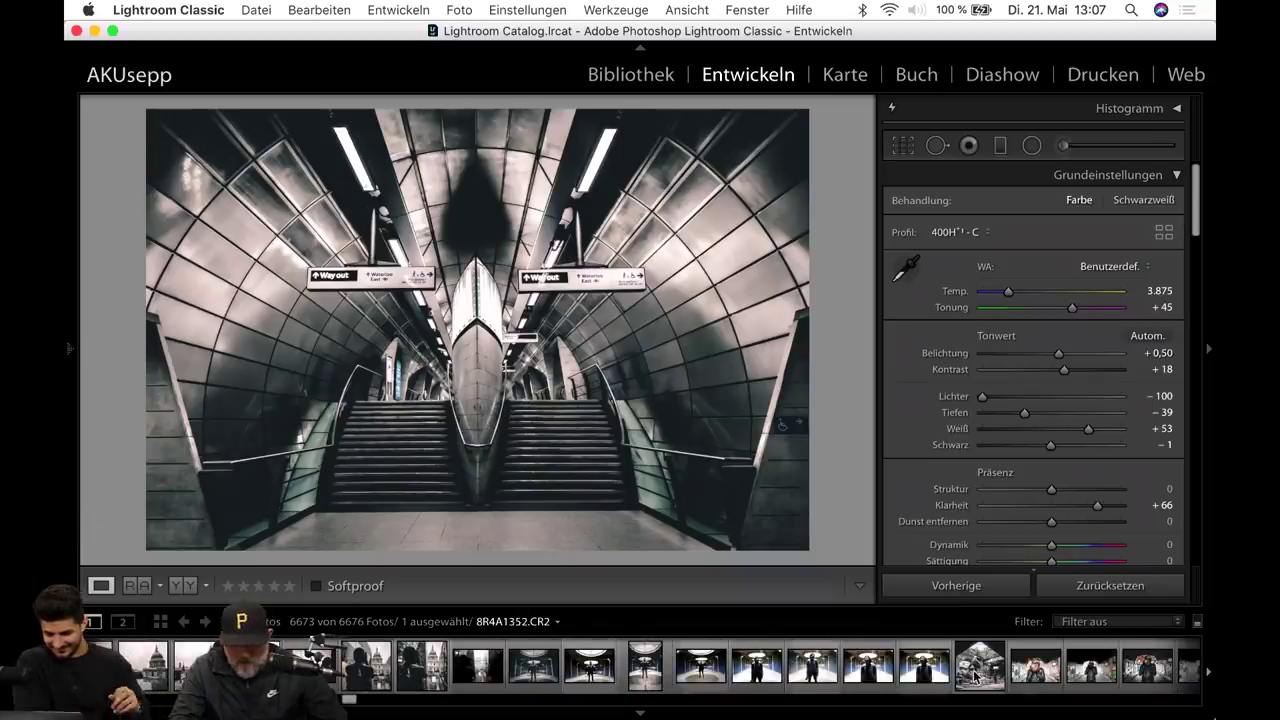
scroll(975, 677, down, 3)
scroll(975, 677, down, 3)
scroll(975, 677, down, 3)
scroll(975, 677, down, 3)
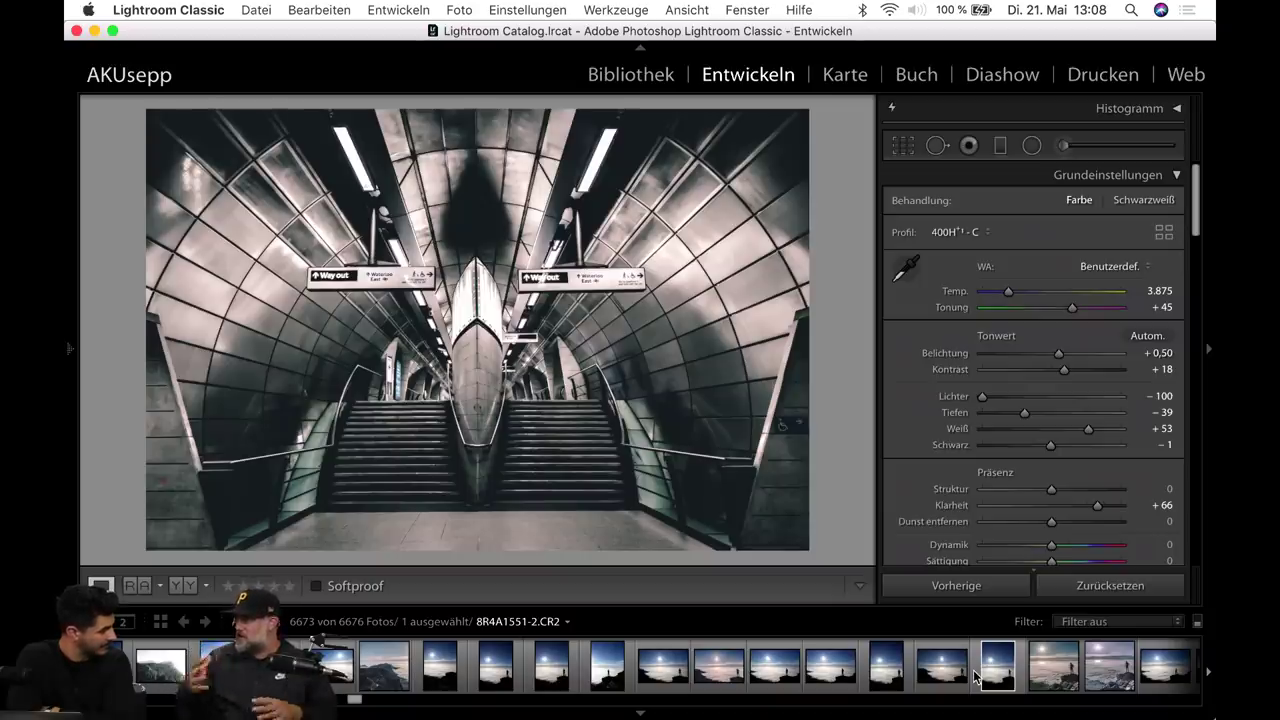
Select the square-cropped 8R4A1183.CR2 and show it in a before-and-after comparison.
scroll(975, 677, up, 5)
scroll(975, 677, up, 5)
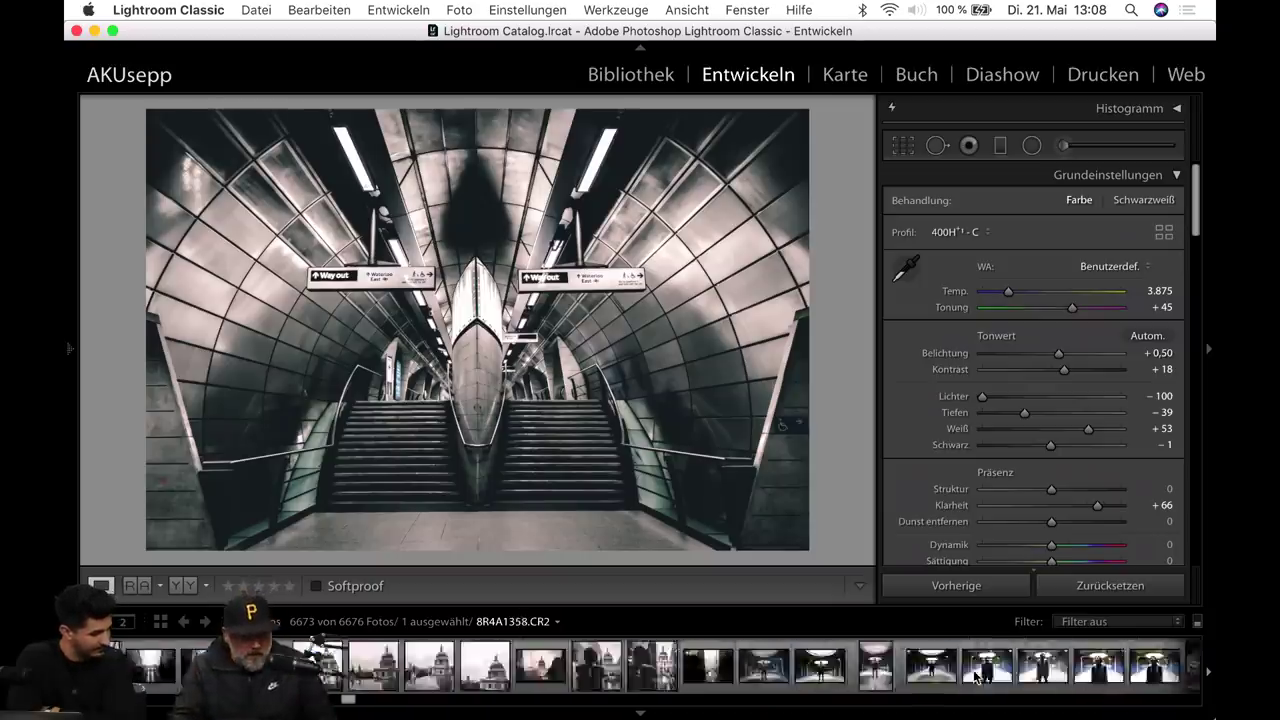
scroll(975, 677, up, 5)
scroll(975, 677, up, 5)
scroll(975, 677, up, 5)
scroll(930, 660, up, 5)
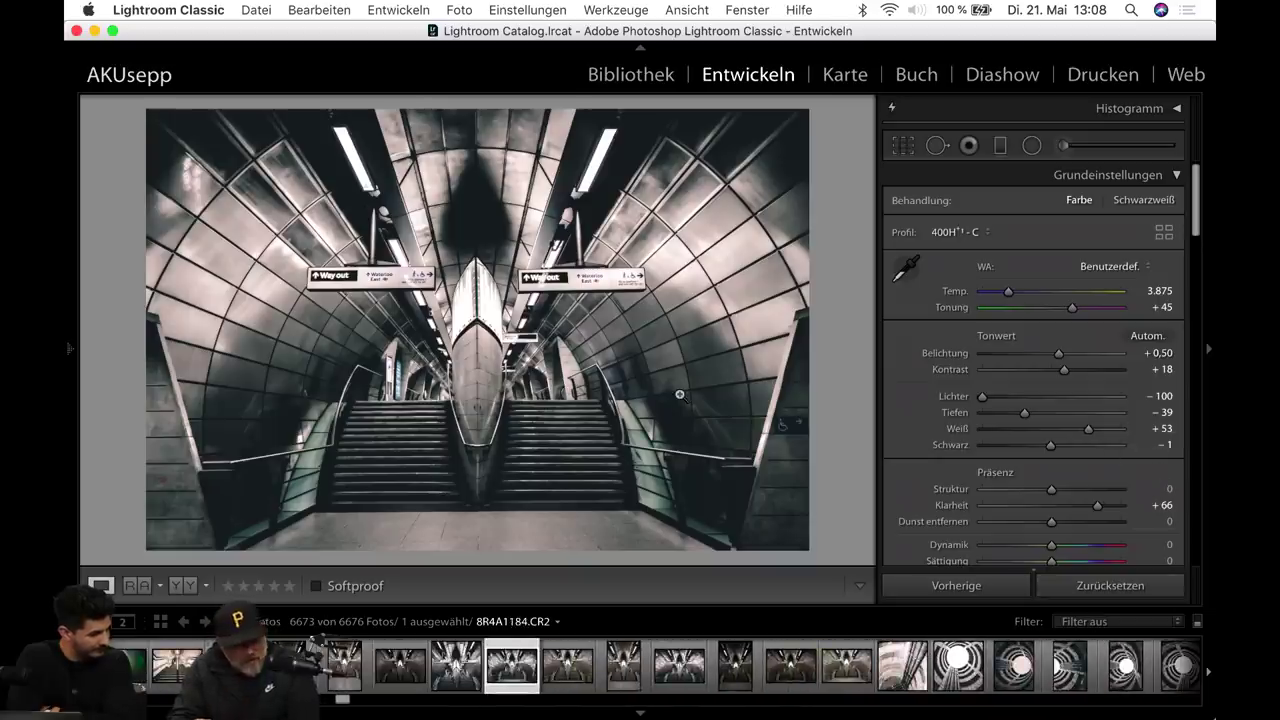
click(446, 668)
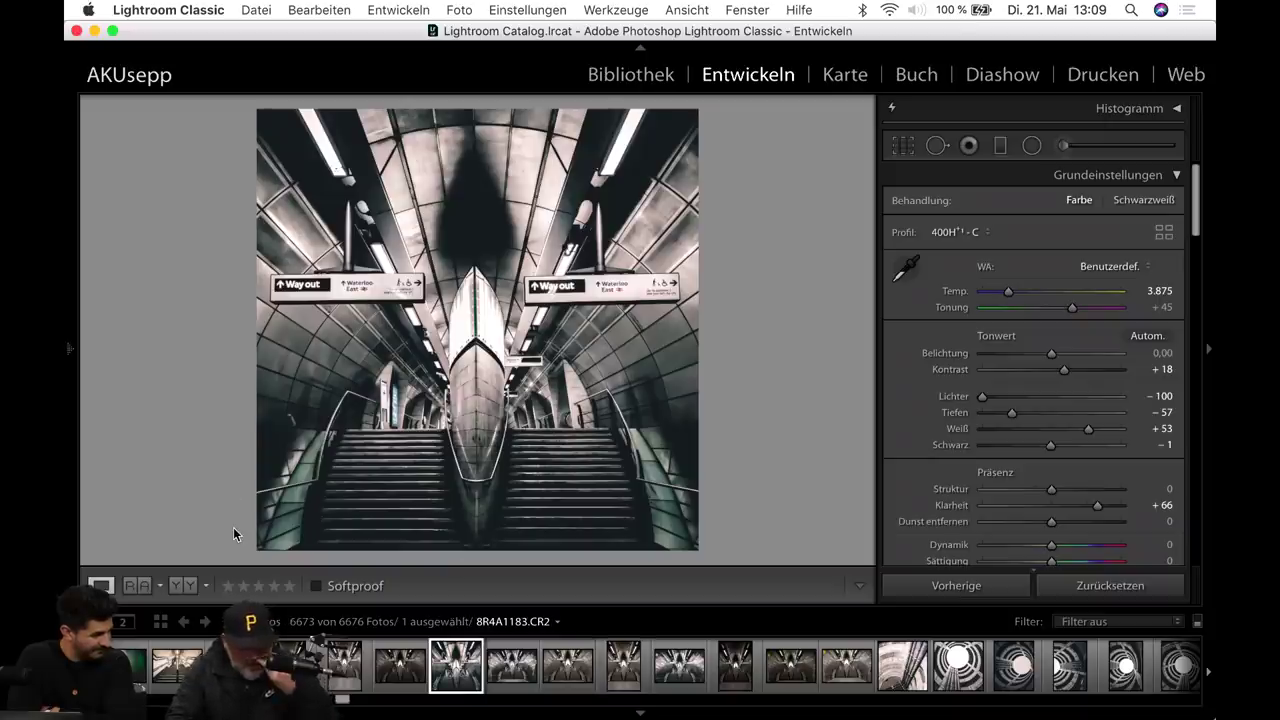
click(170, 585)
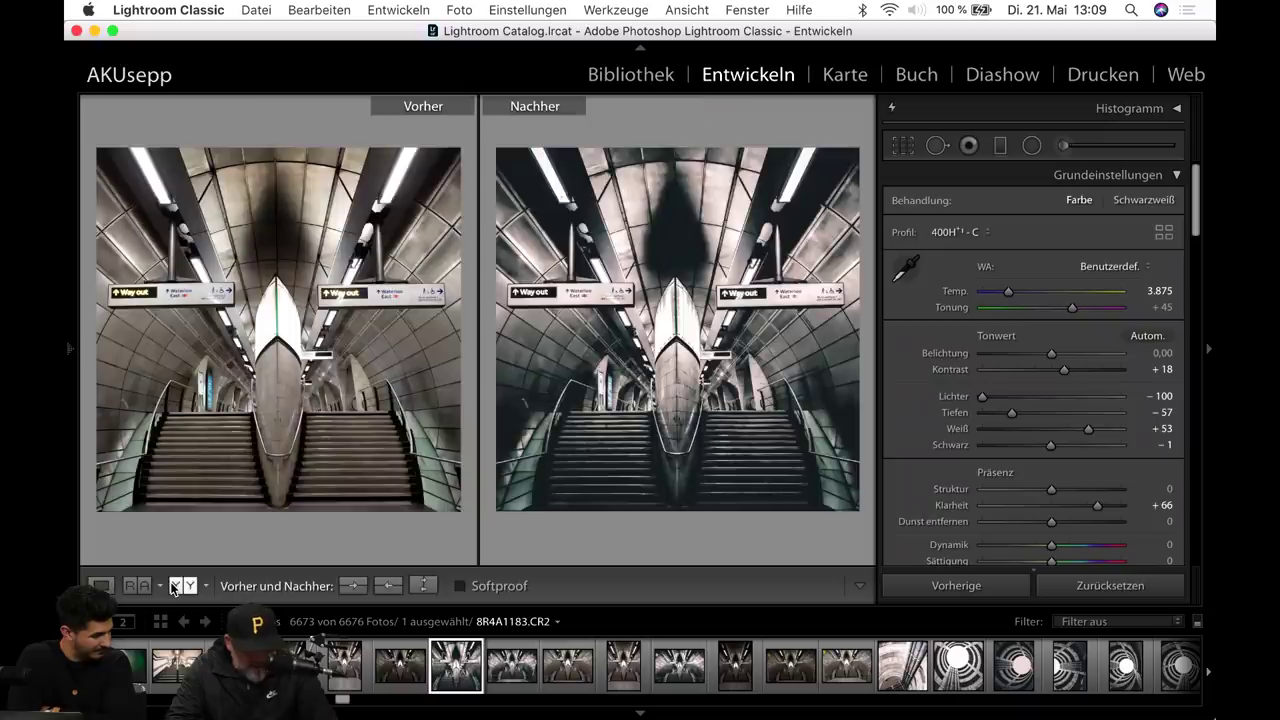
click(1210, 350)
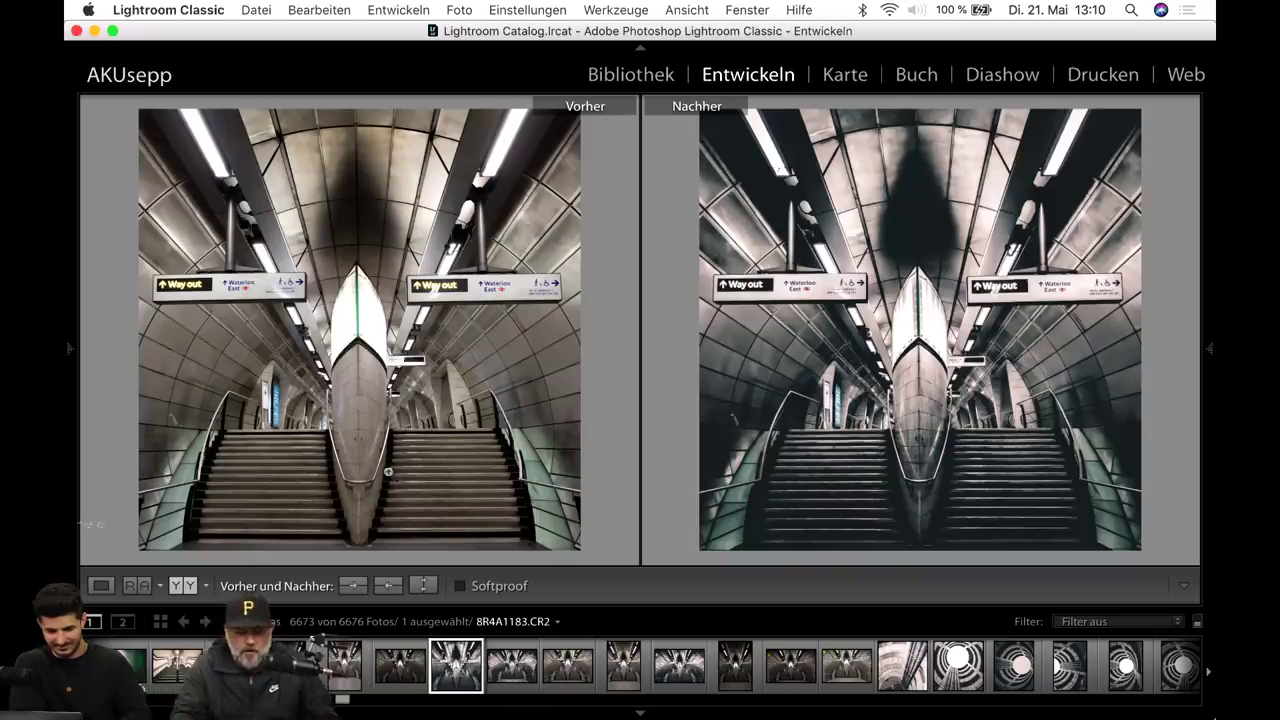
click(1210, 360)
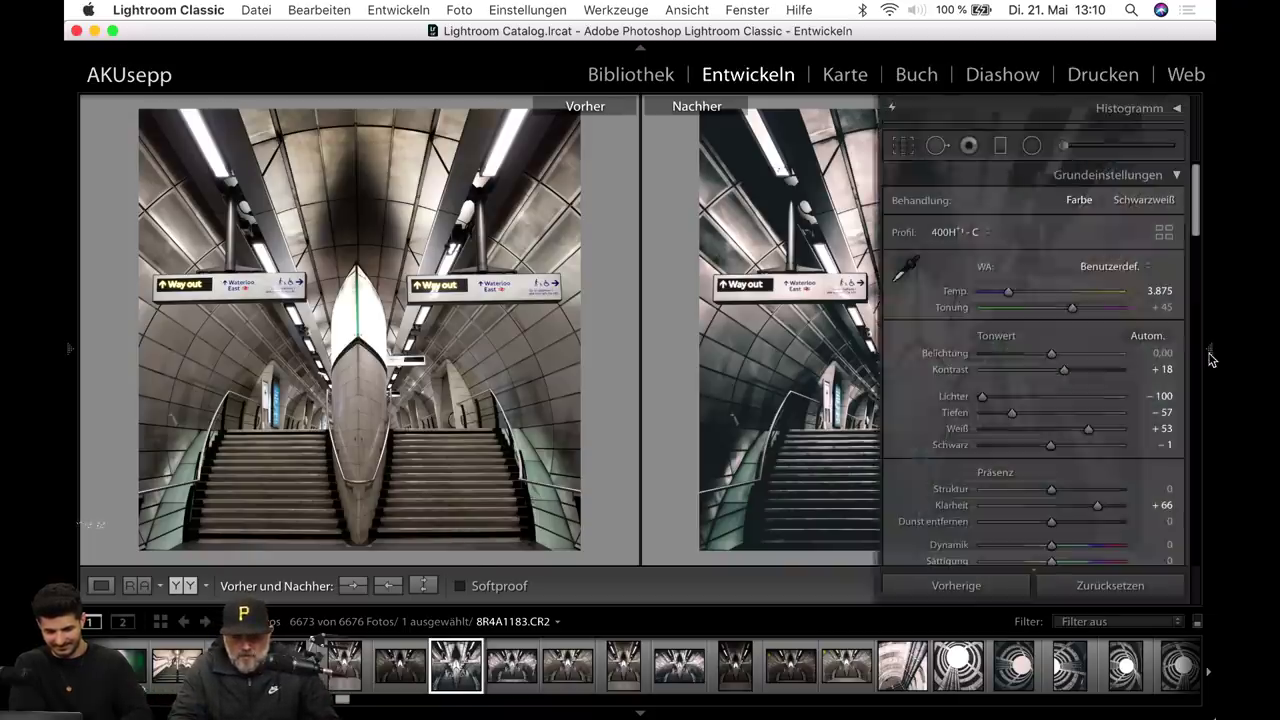
Show the Navigator and History panel, and view 8R4A1183 alone in Loupe view.
click(71, 355)
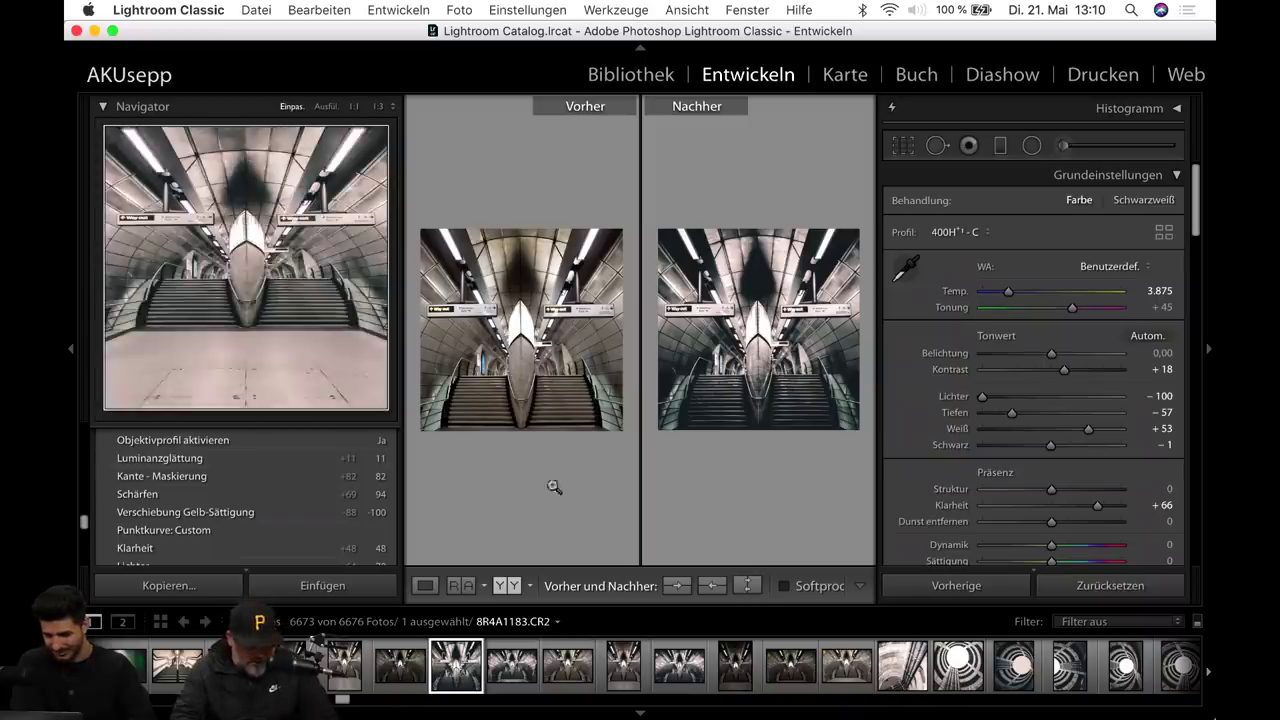
click(425, 585)
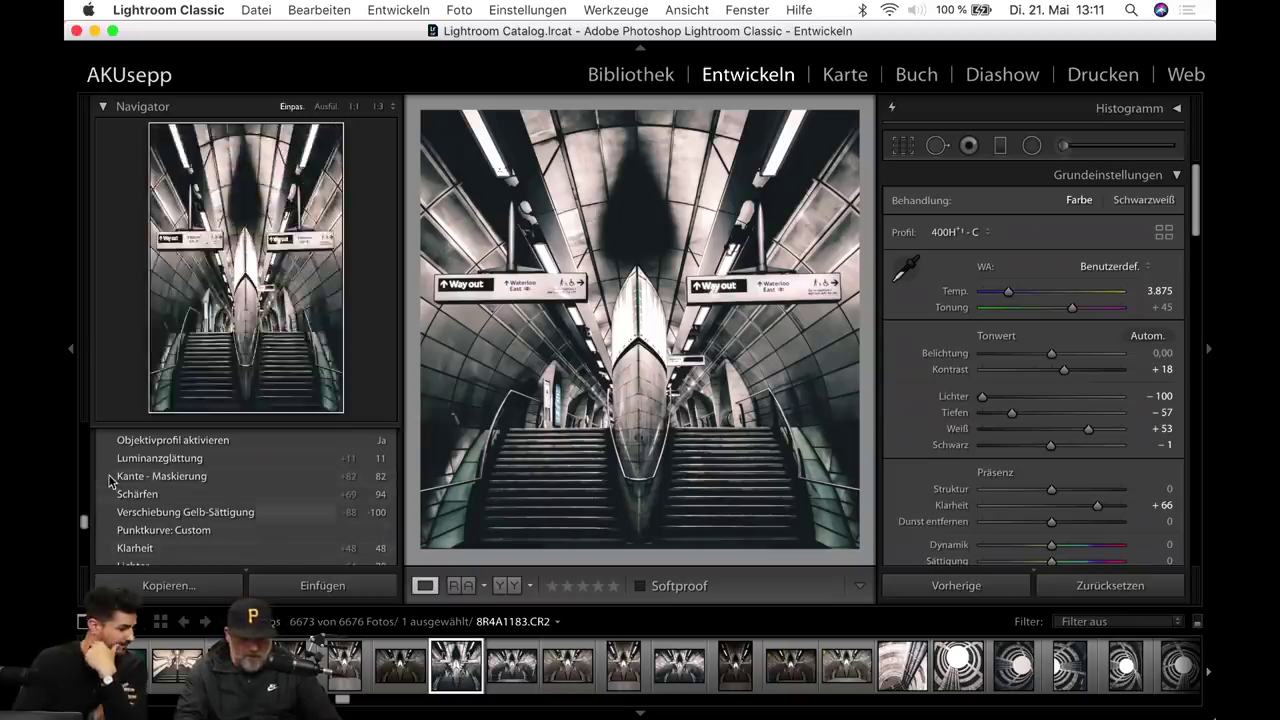
Hide the left panel, browse the filmstrip and open the 8R4A1184 version of the subway shot.
click(70, 350)
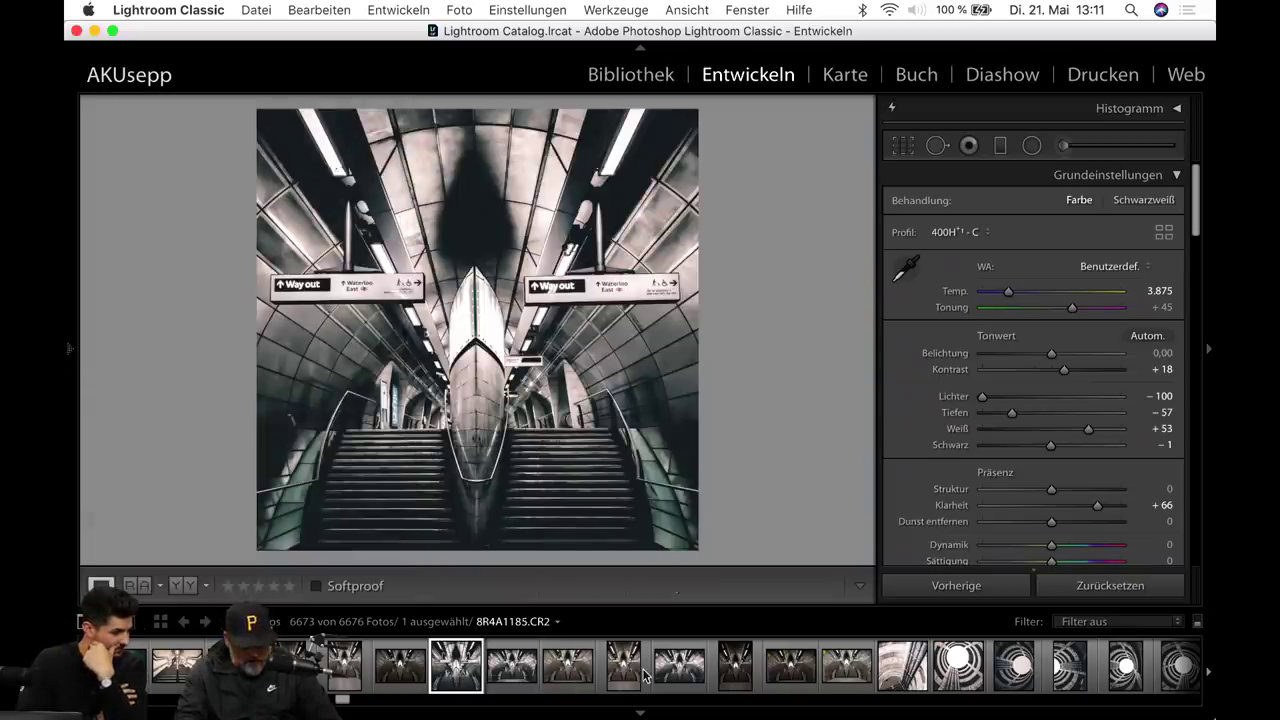
scroll(644, 676, right, 2)
scroll(644, 676, left, 5)
scroll(644, 676, right, 2)
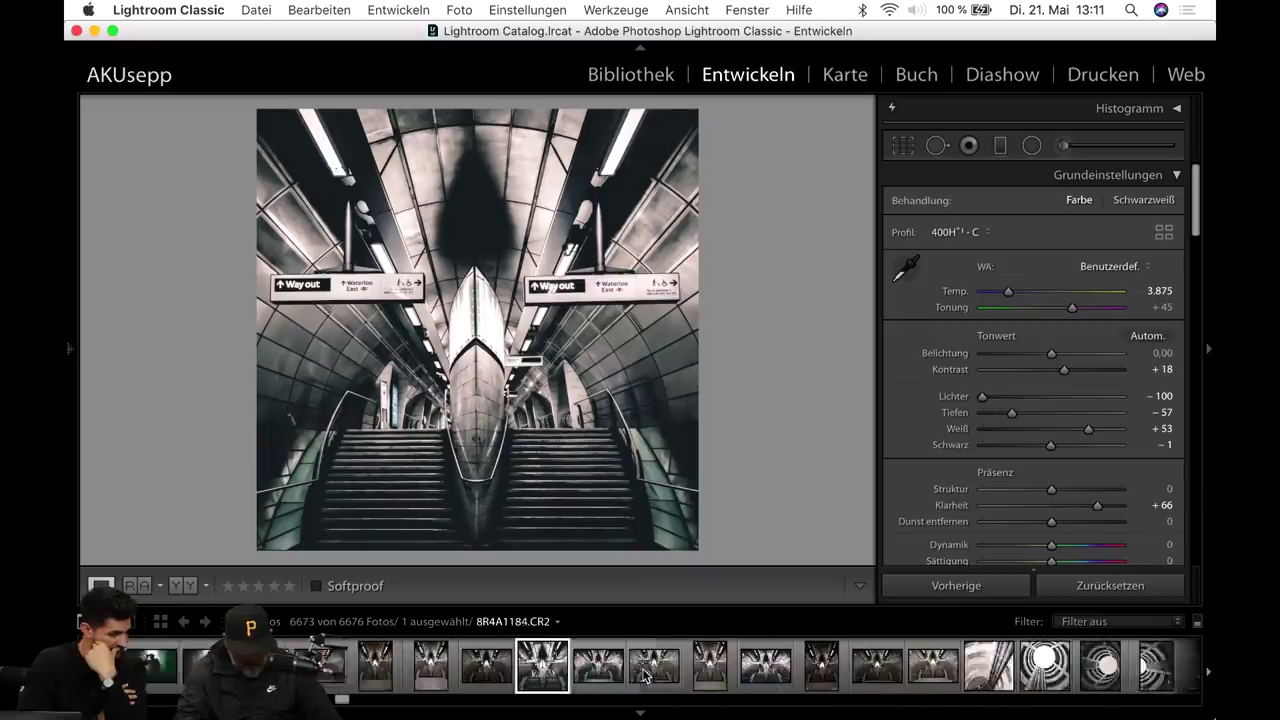
scroll(520, 668, right, 2)
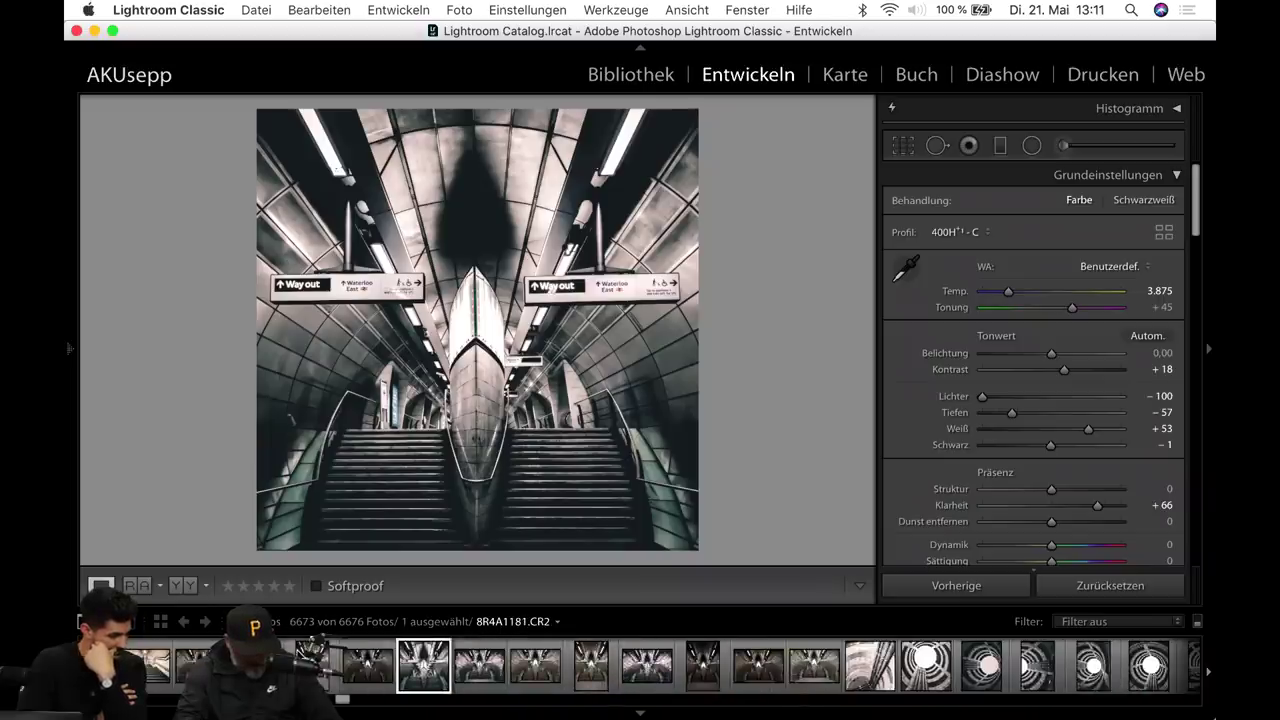
key(Left)
key(Left)
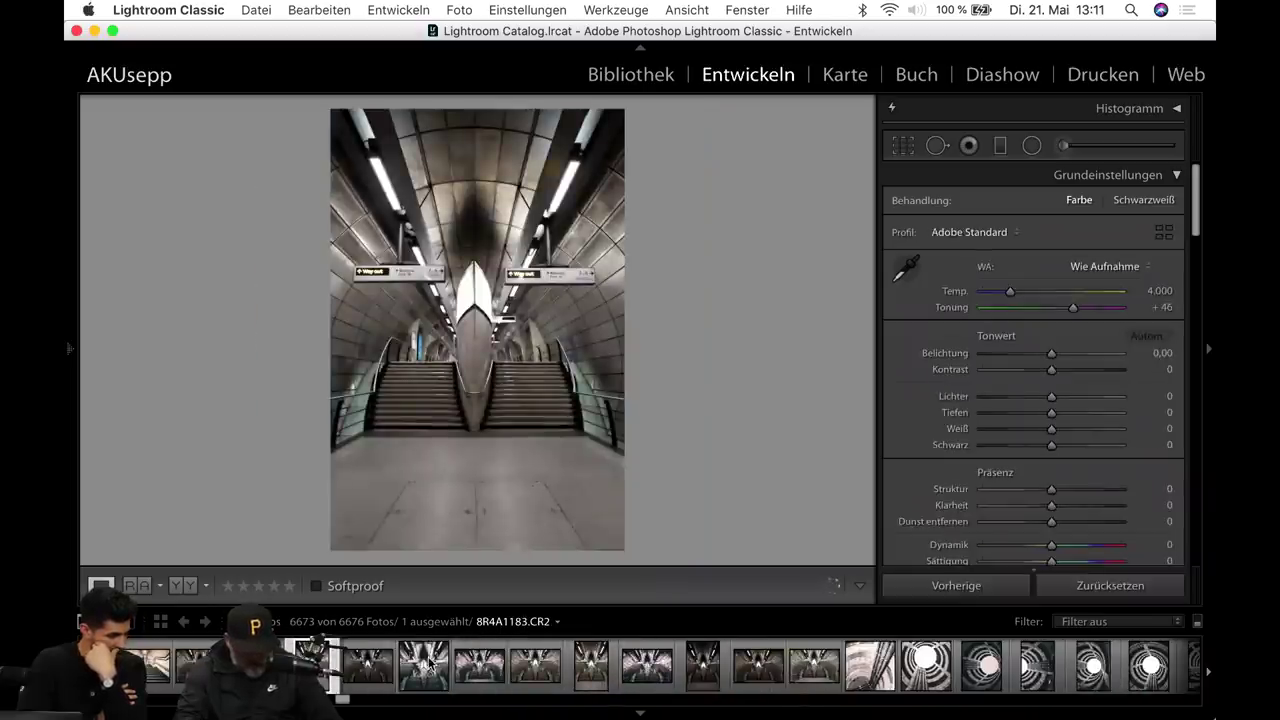
click(484, 662)
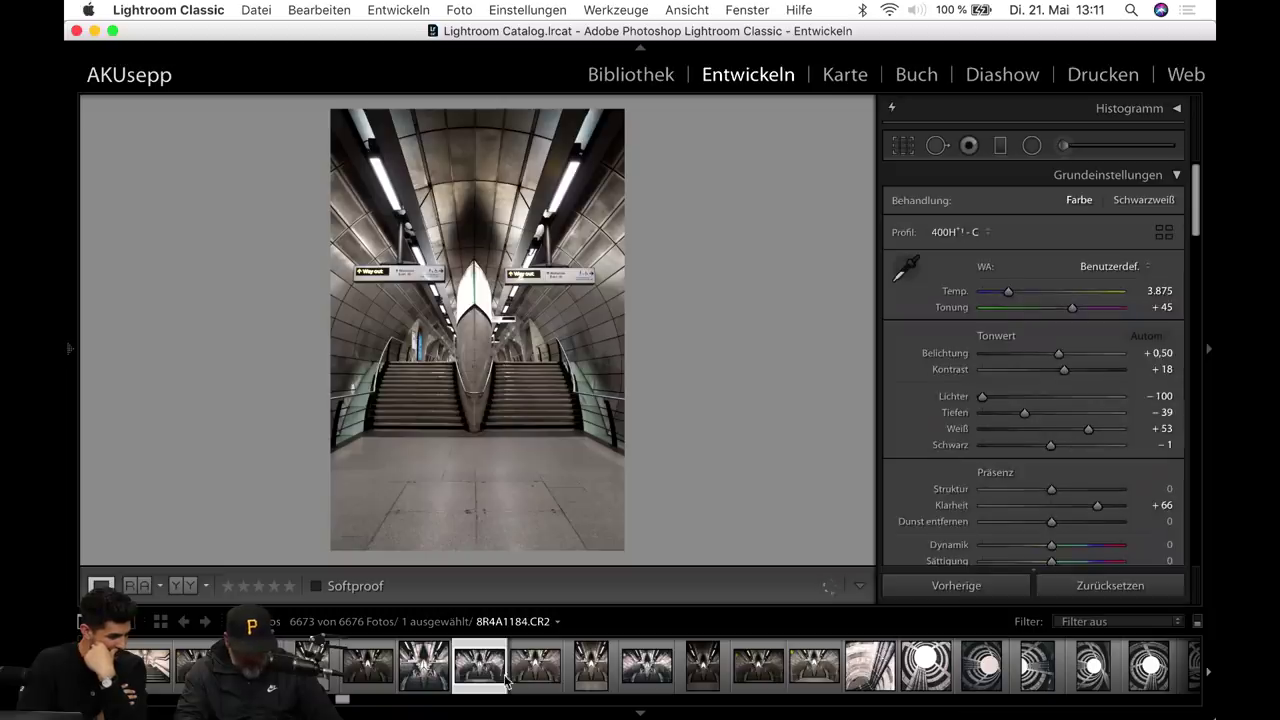
Try the Referenzansicht reference view, dismiss its explanation, and return to single-photo Loupe view.
click(137, 585)
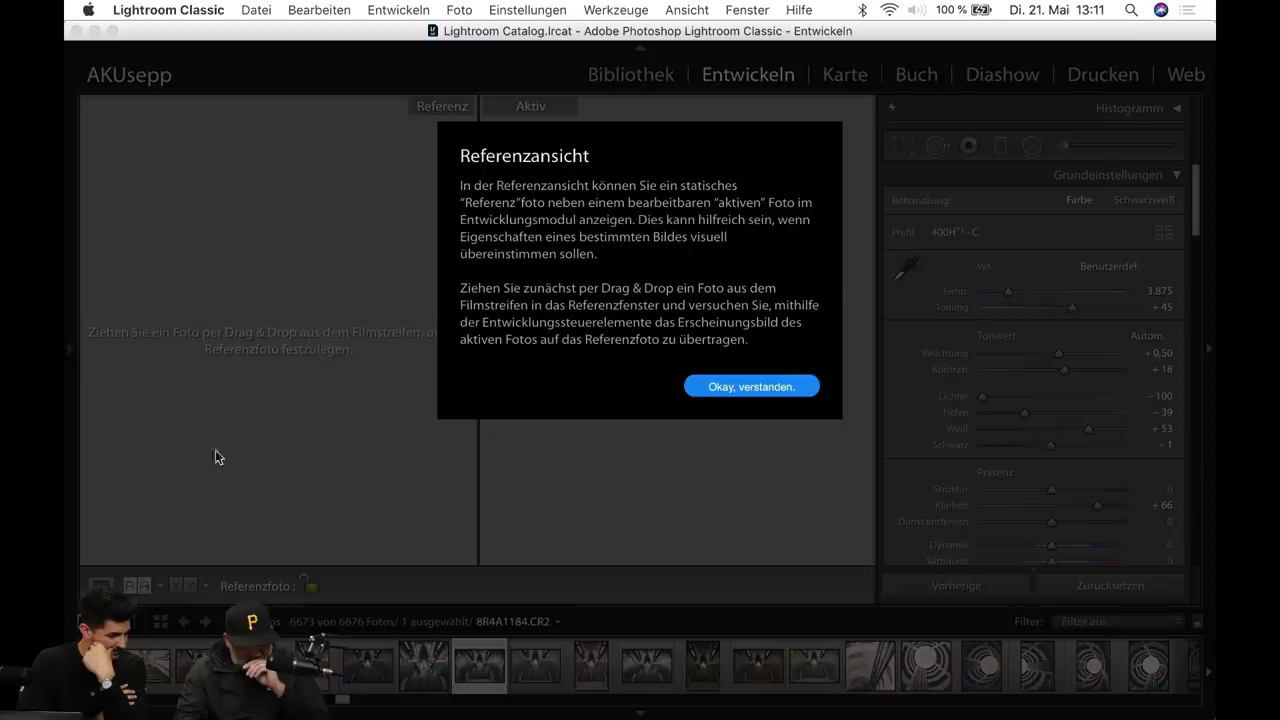
click(770, 390)
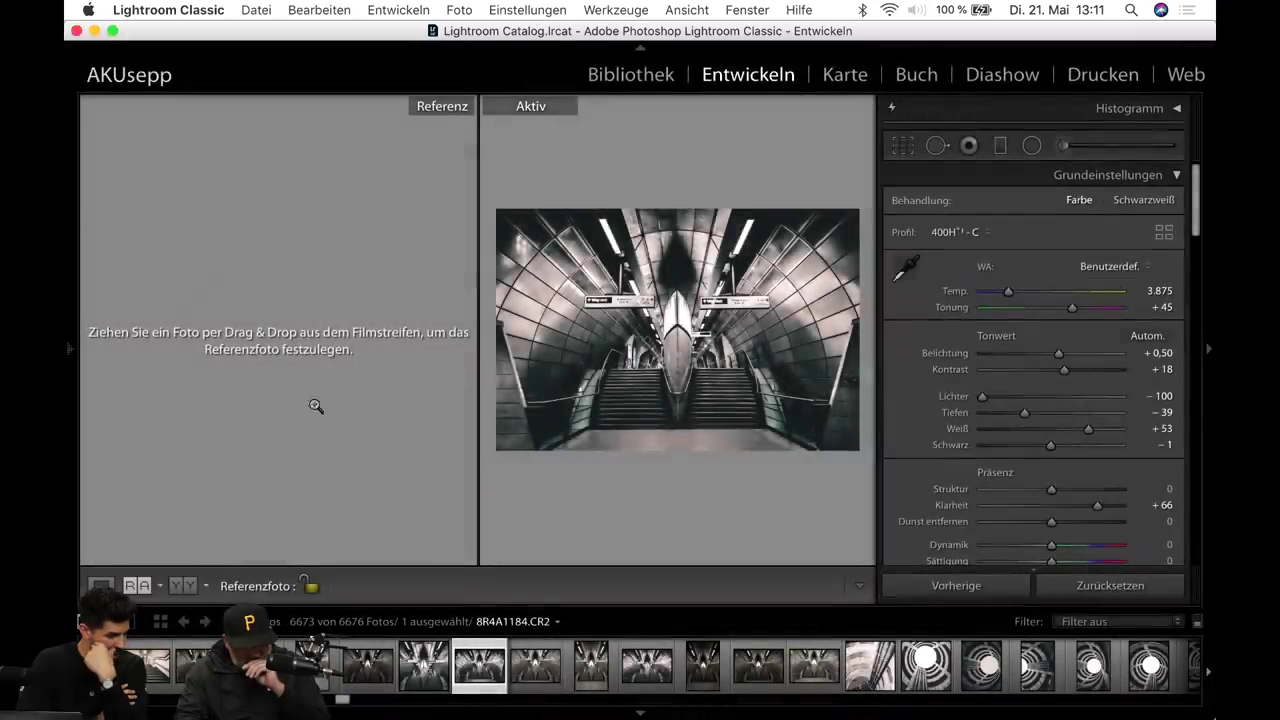
click(101, 585)
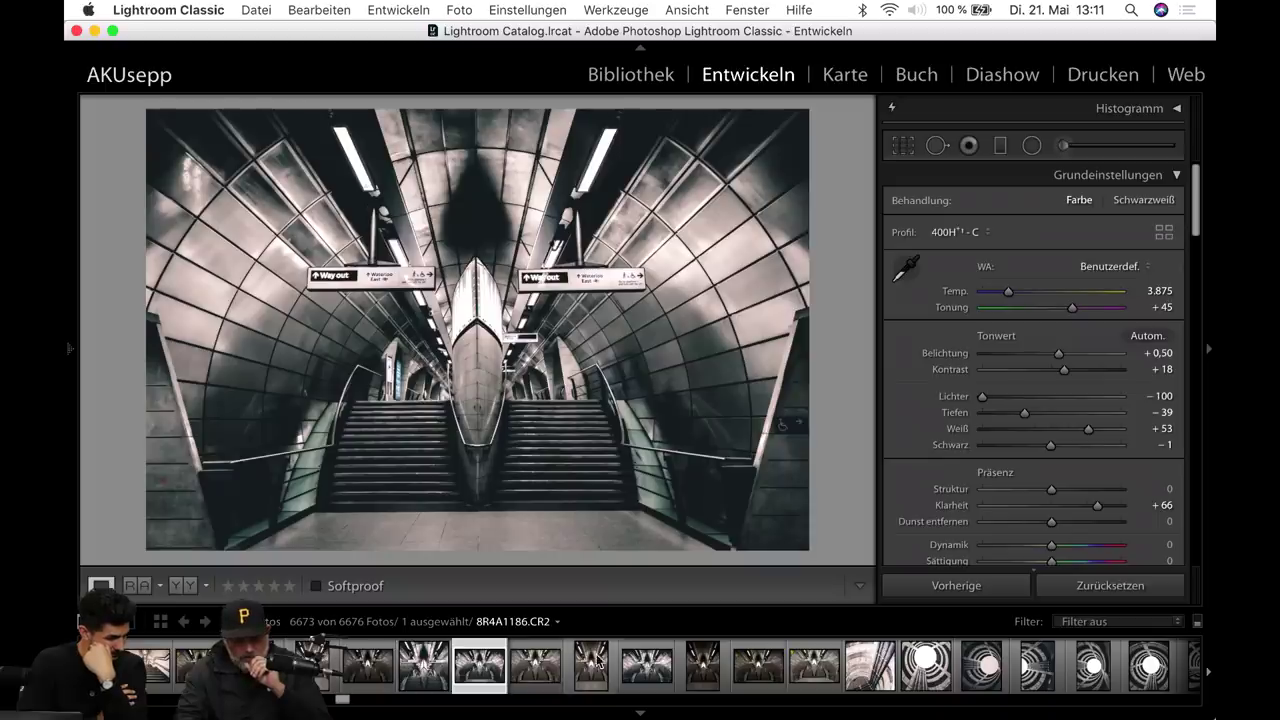
Select the unedited 8R4A1185 subway photo in the filmstrip.
click(535, 665)
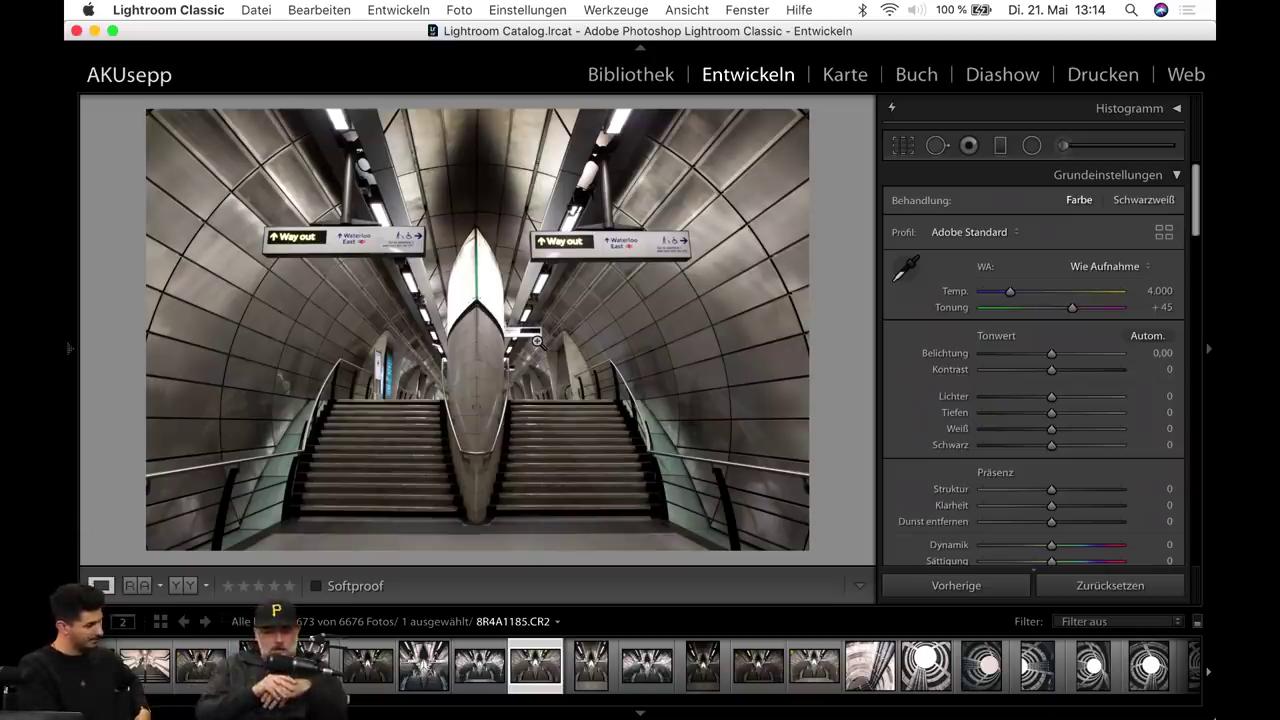
mouse_move(70, 348)
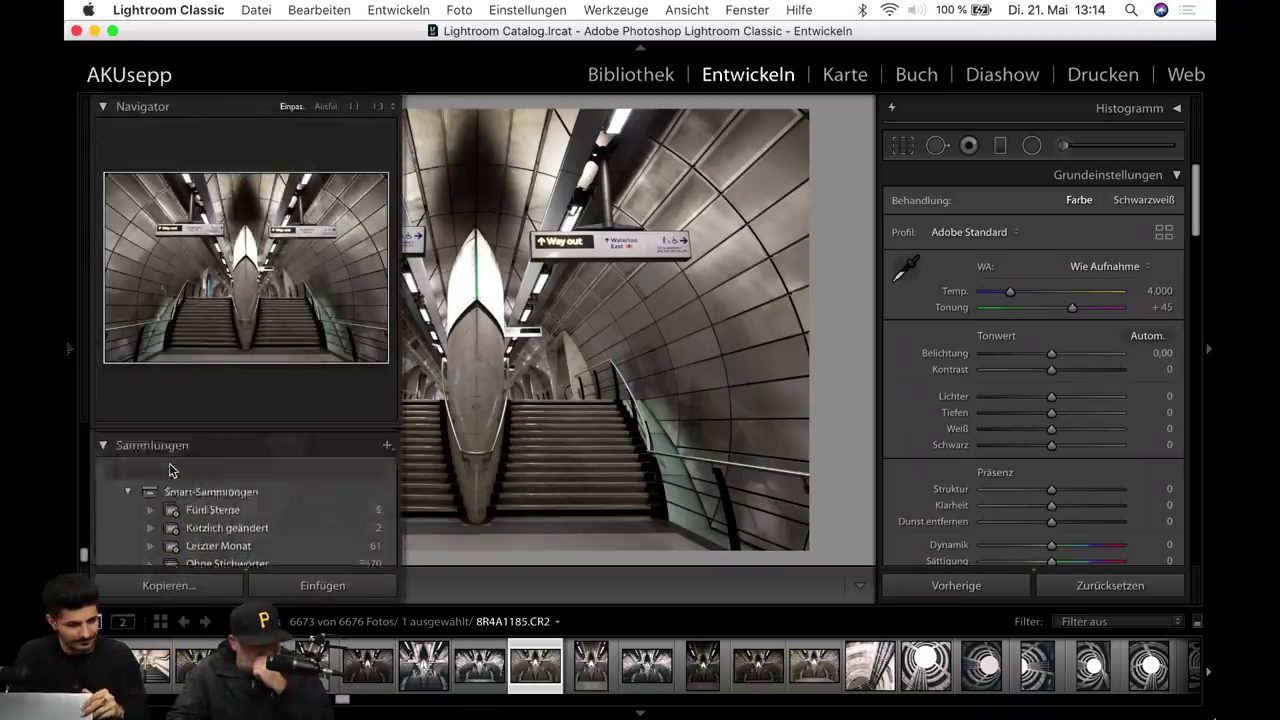
Apply the 'O - Fuji Superia 1600 +' film look profile to 8R4A1185.
scroll(169, 463, up, 3)
scroll(233, 459, down, 5)
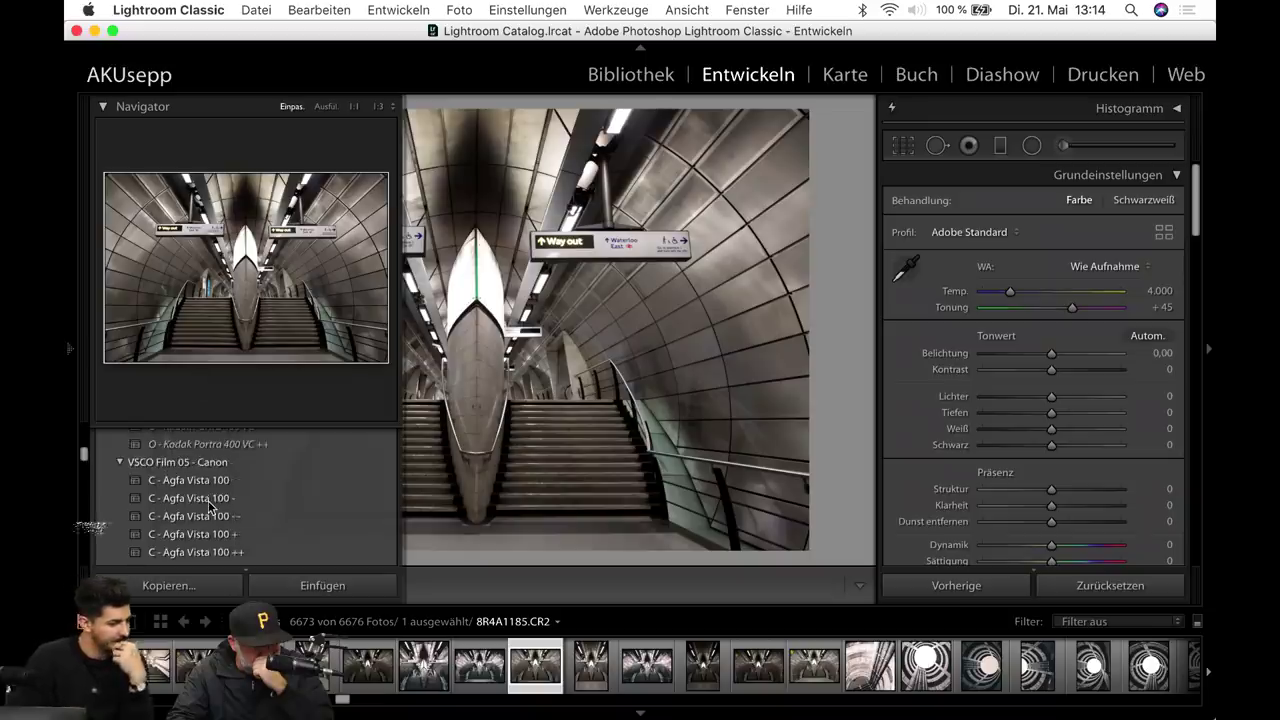
scroll(233, 459, down, 5)
scroll(233, 459, down, 5)
scroll(233, 459, down, 3)
scroll(233, 460, down, 3)
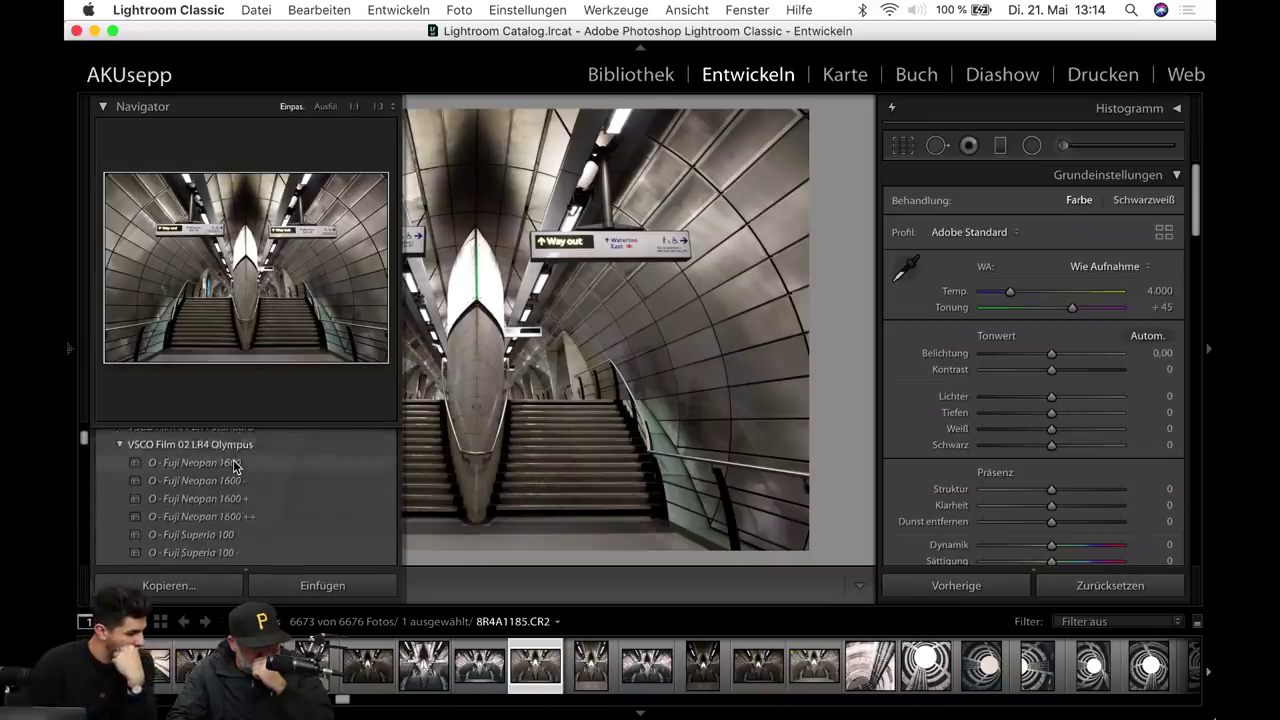
scroll(233, 460, down, 3)
scroll(233, 460, down, 3)
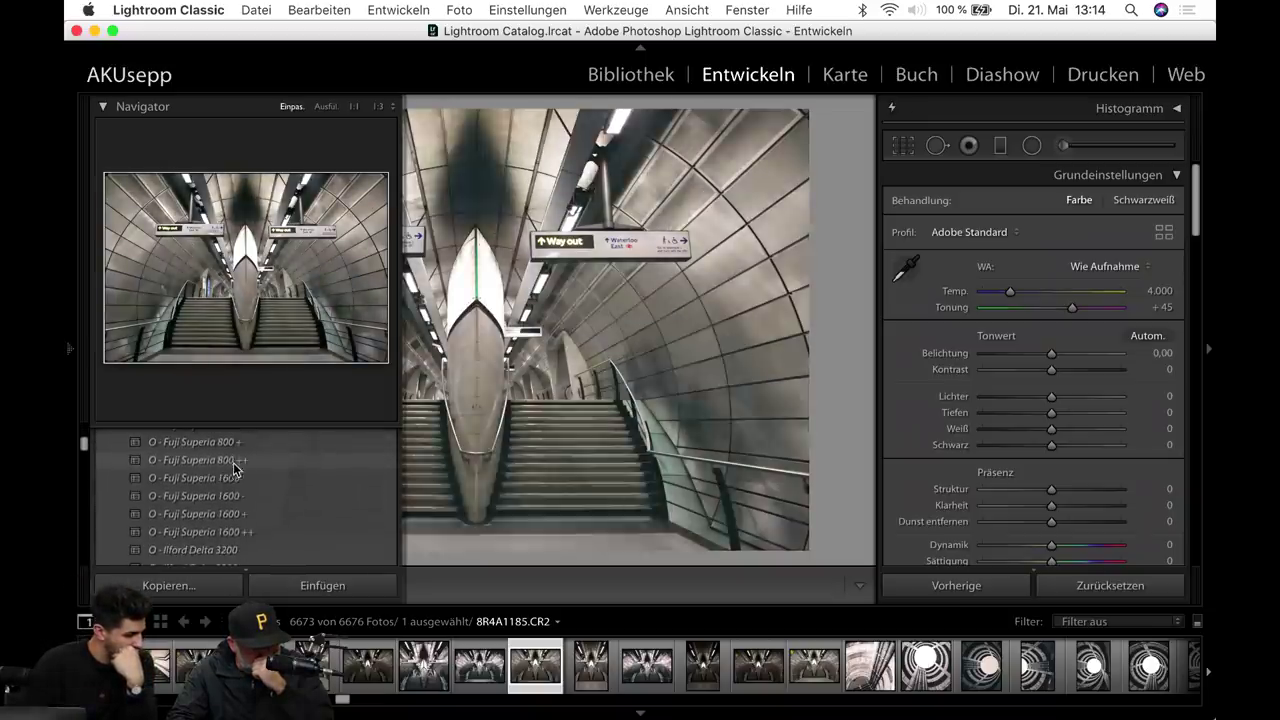
scroll(234, 466, down, 1)
click(205, 514)
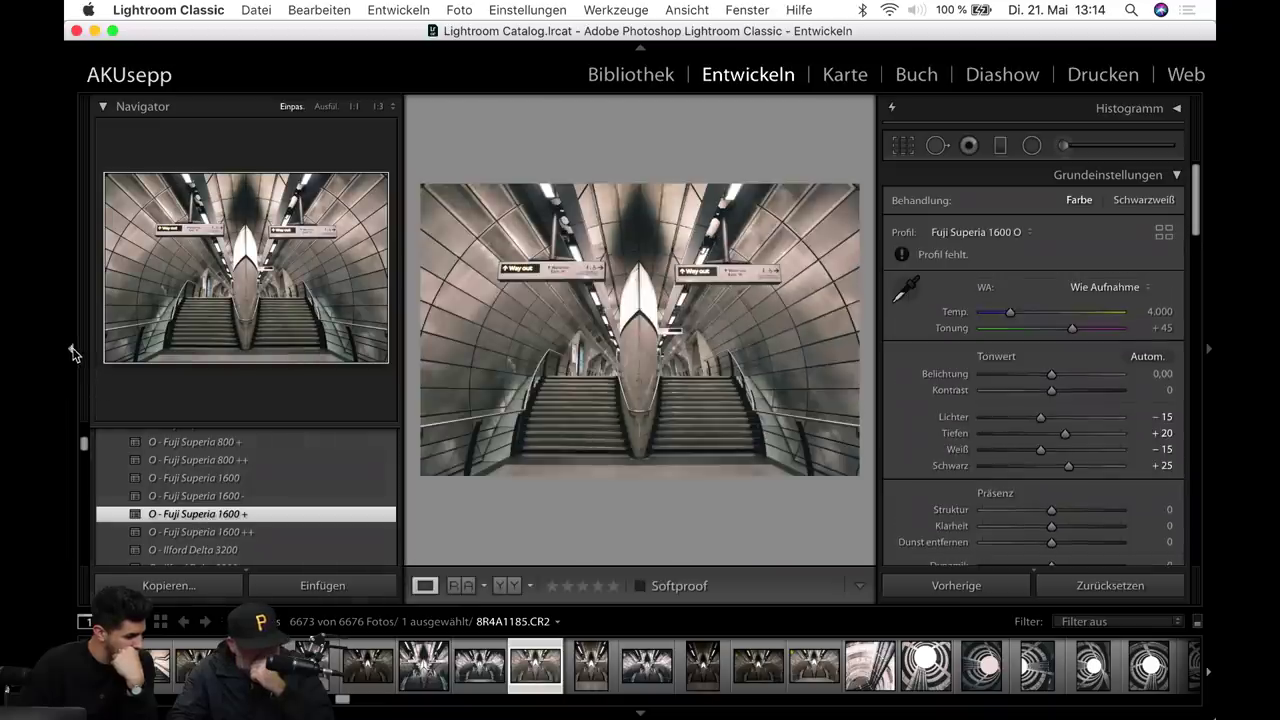
Compare before and after at 1:1 on pillar, wall and stairs, then return to Loupe view.
click(72, 352)
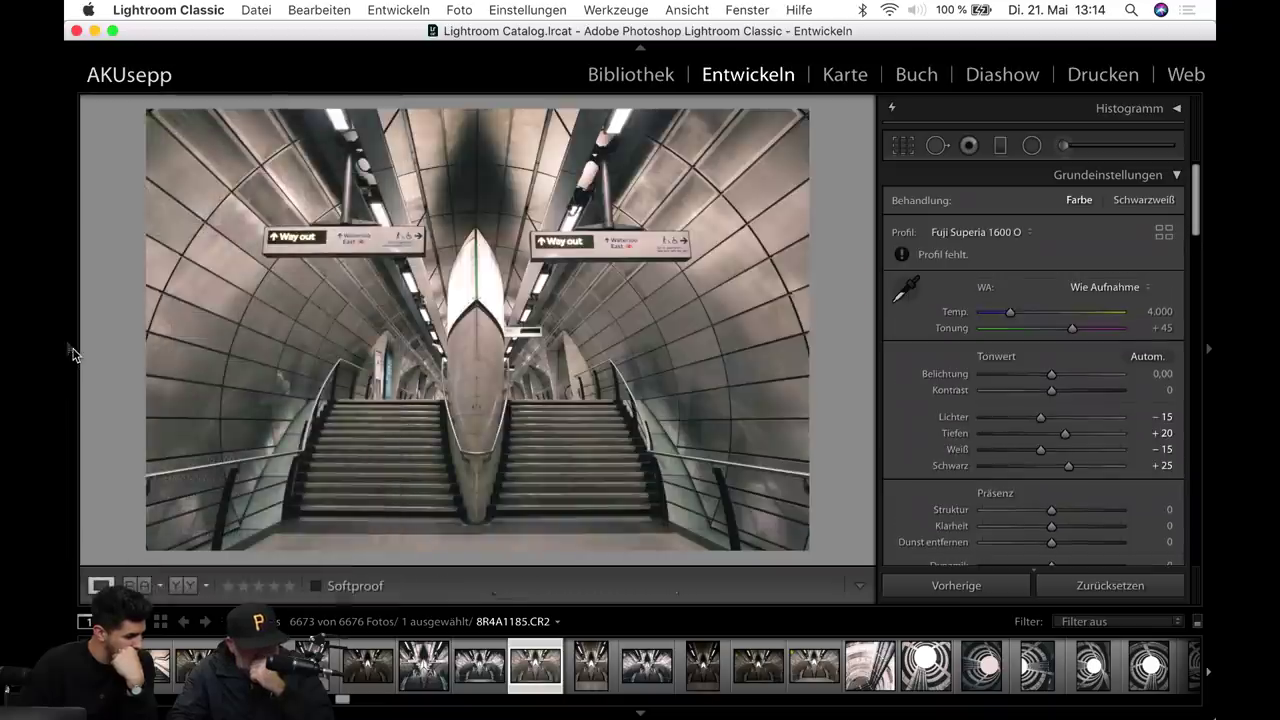
click(176, 586)
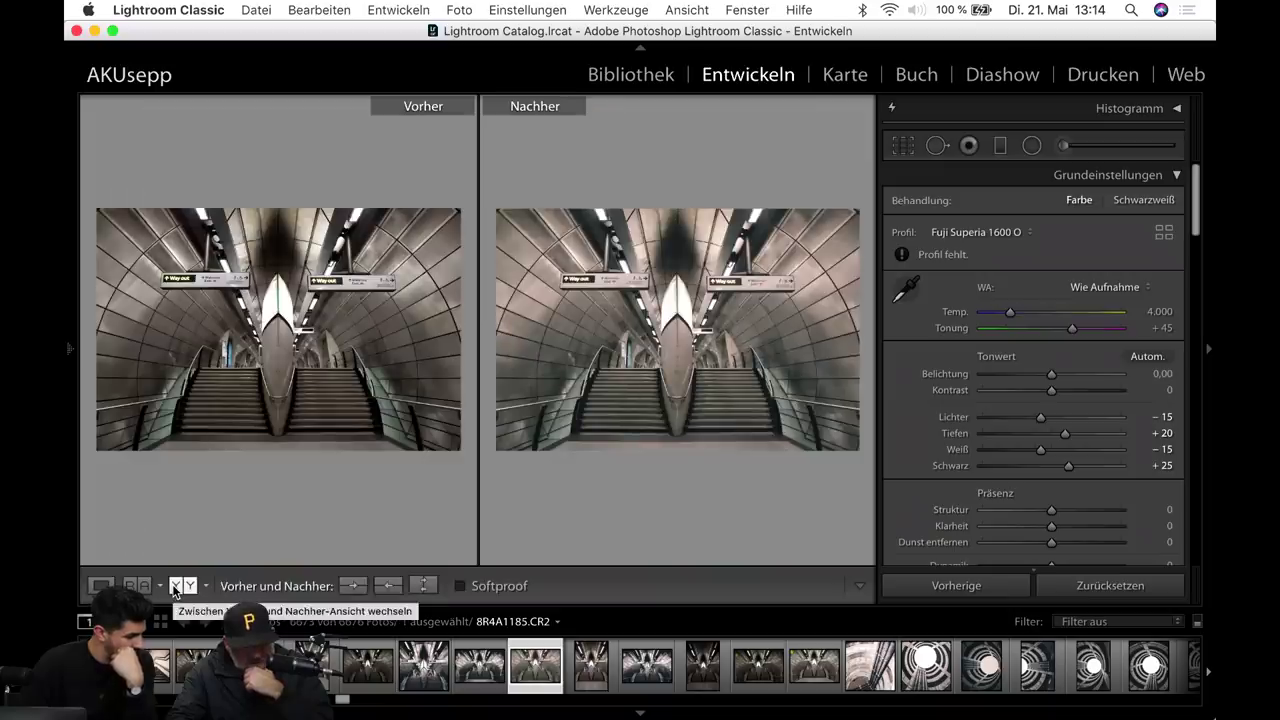
click(679, 356)
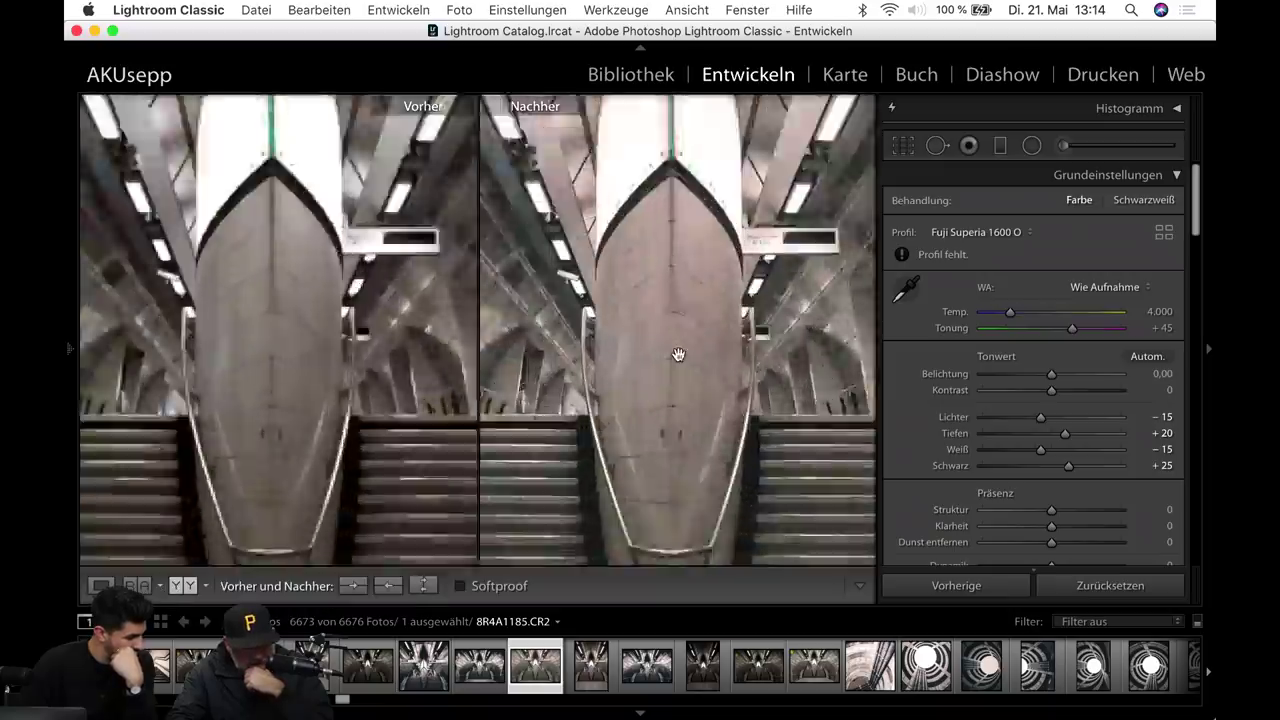
click(518, 352)
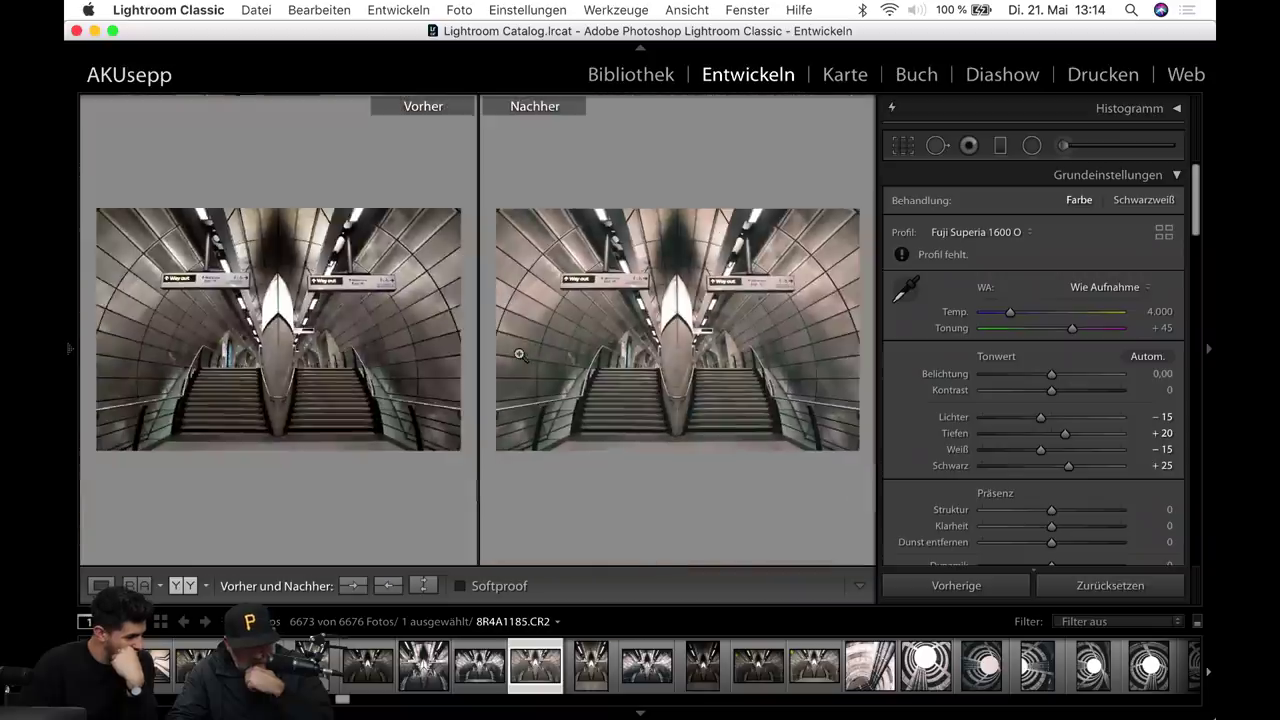
click(376, 338)
click(286, 344)
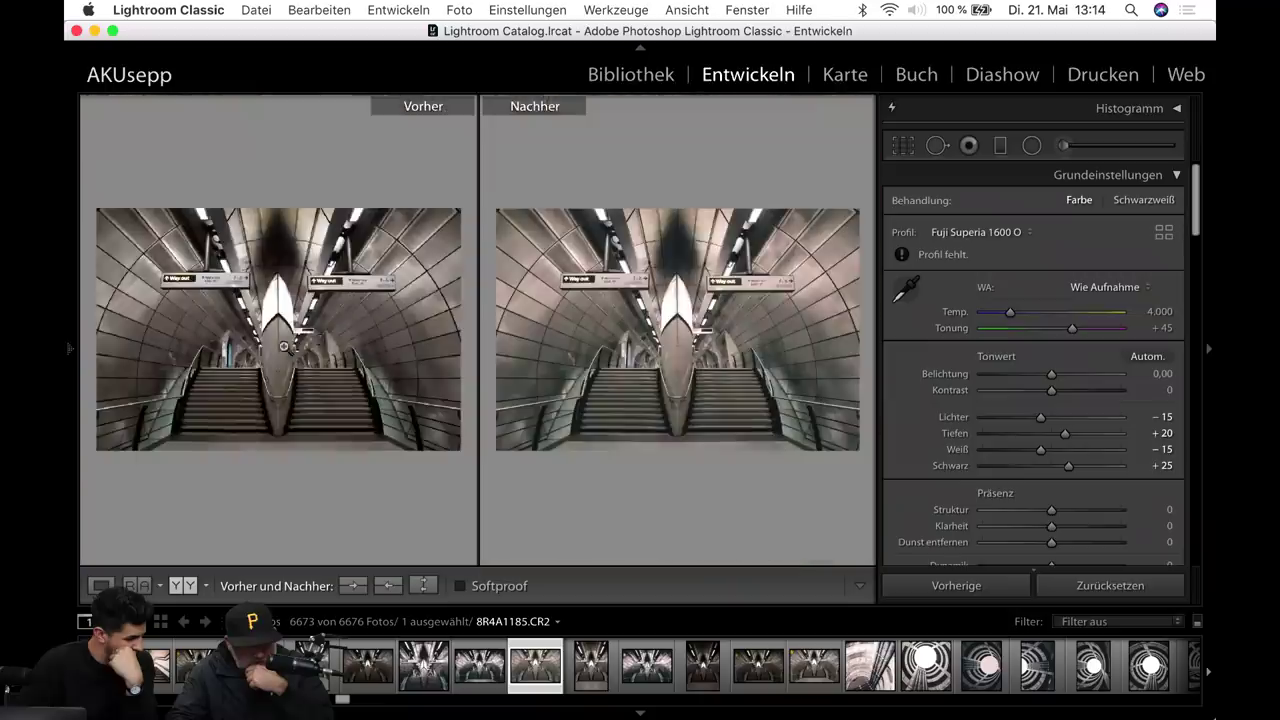
click(230, 390)
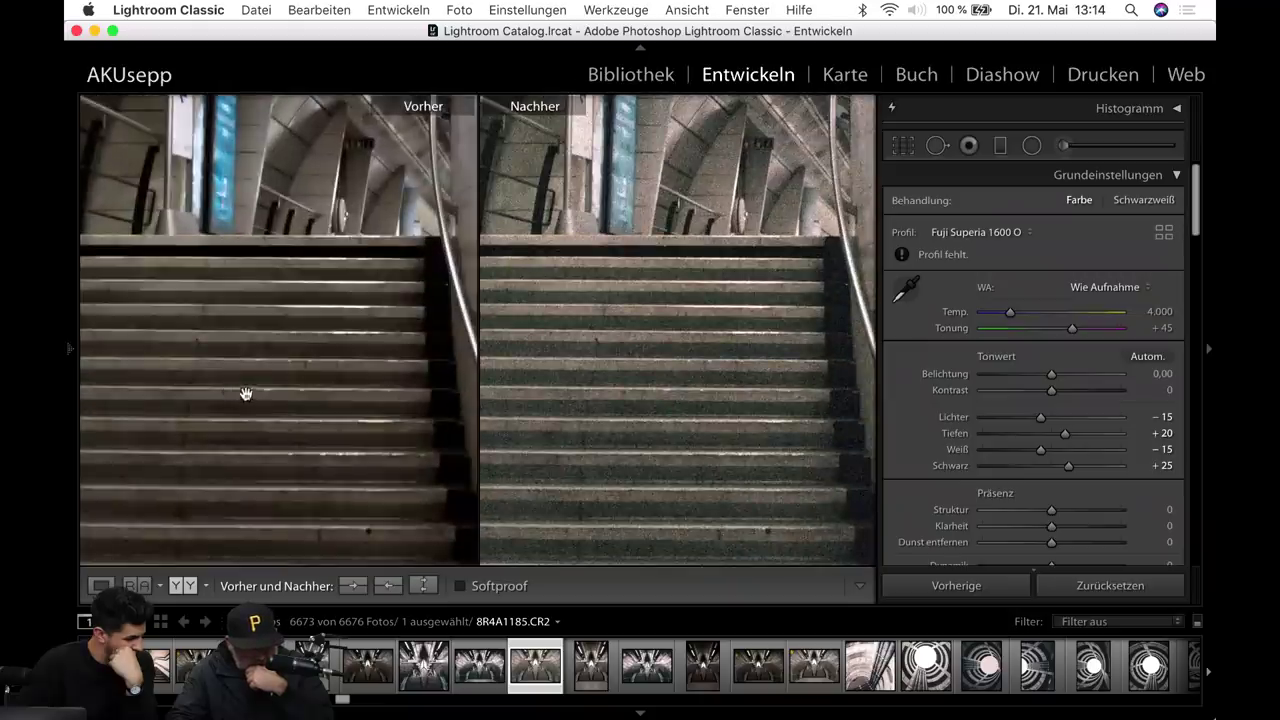
click(246, 393)
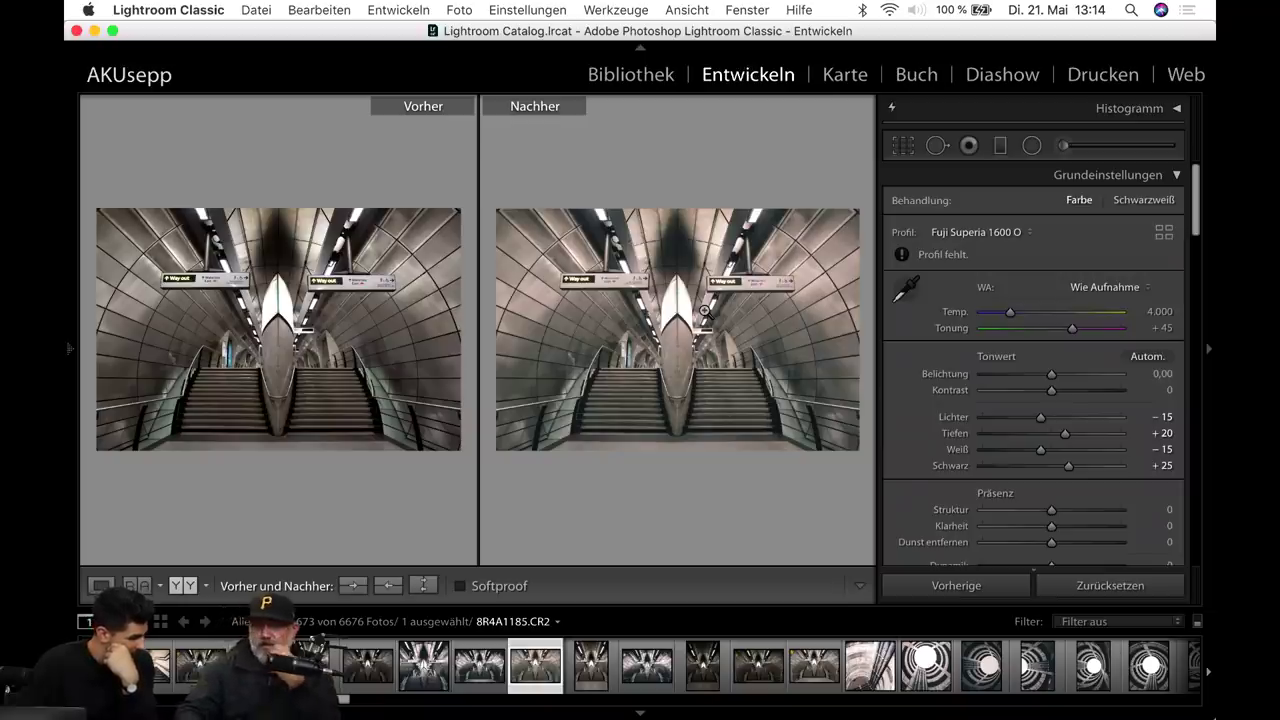
click(70, 350)
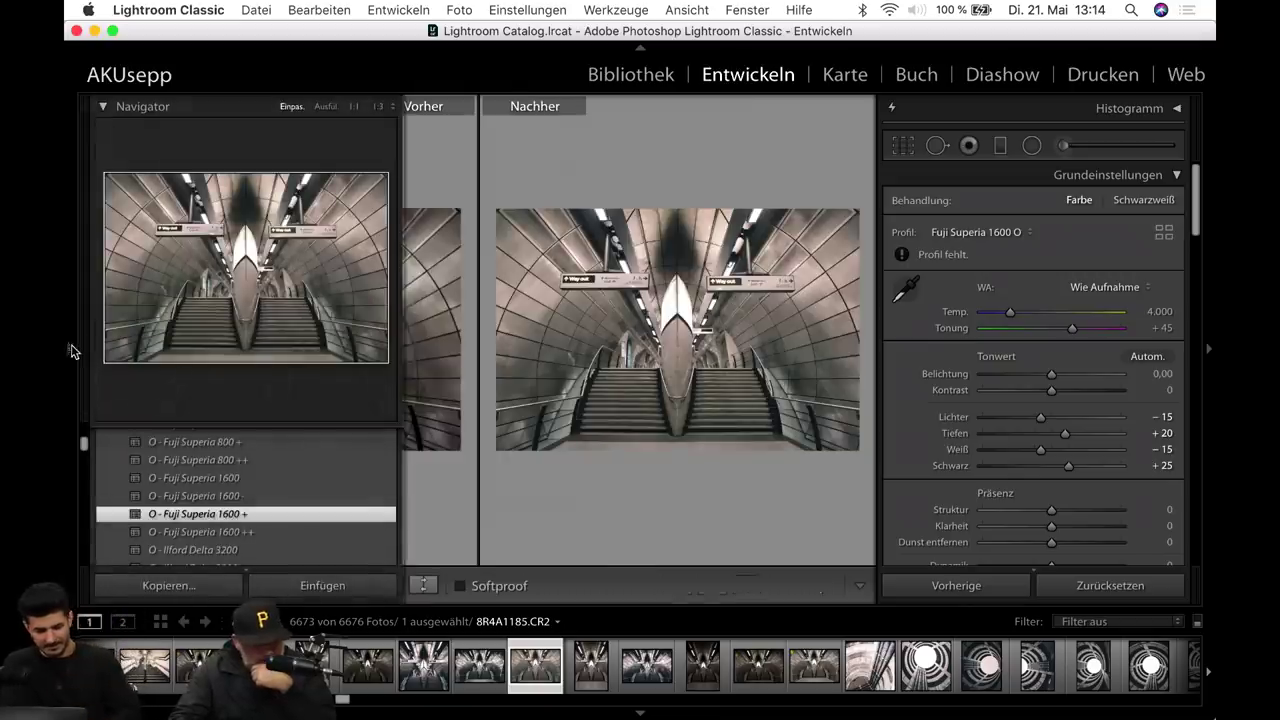
click(104, 586)
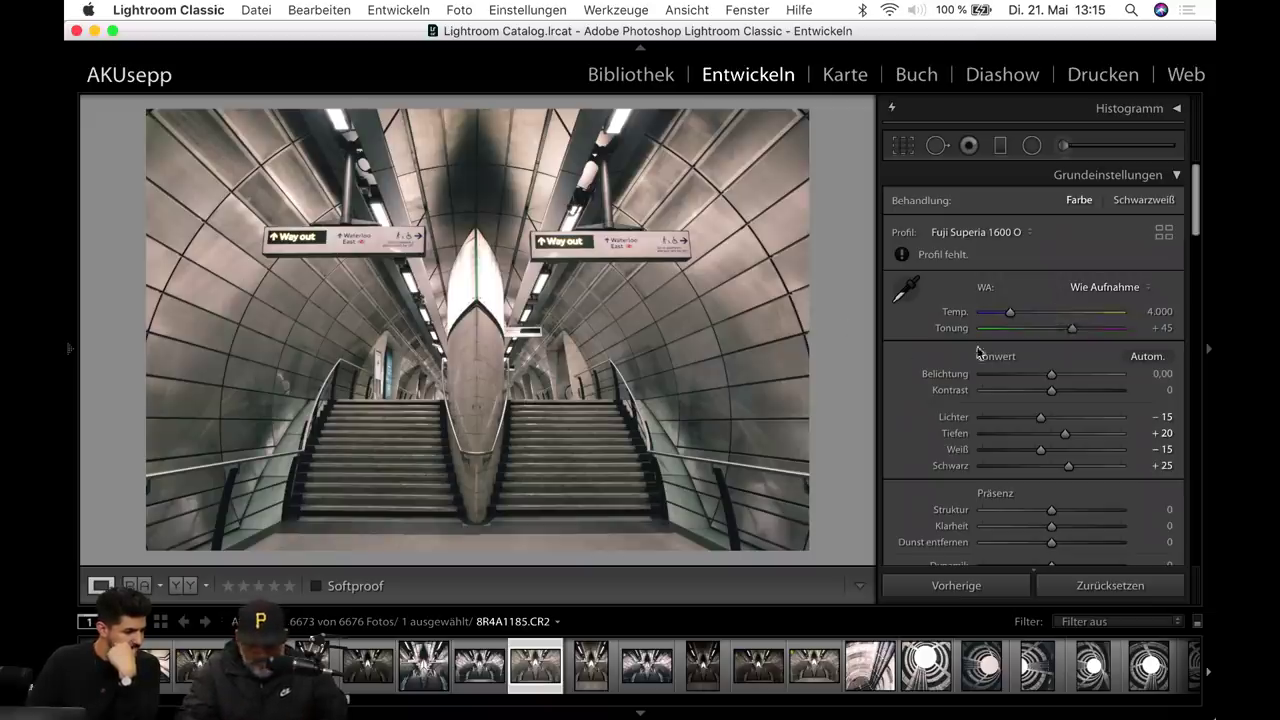
Set Körnung Stärke from 80 to 0, checking the grain zoomed in on the pillar.
scroll(1054, 358, down, 10)
scroll(1054, 358, down, 10)
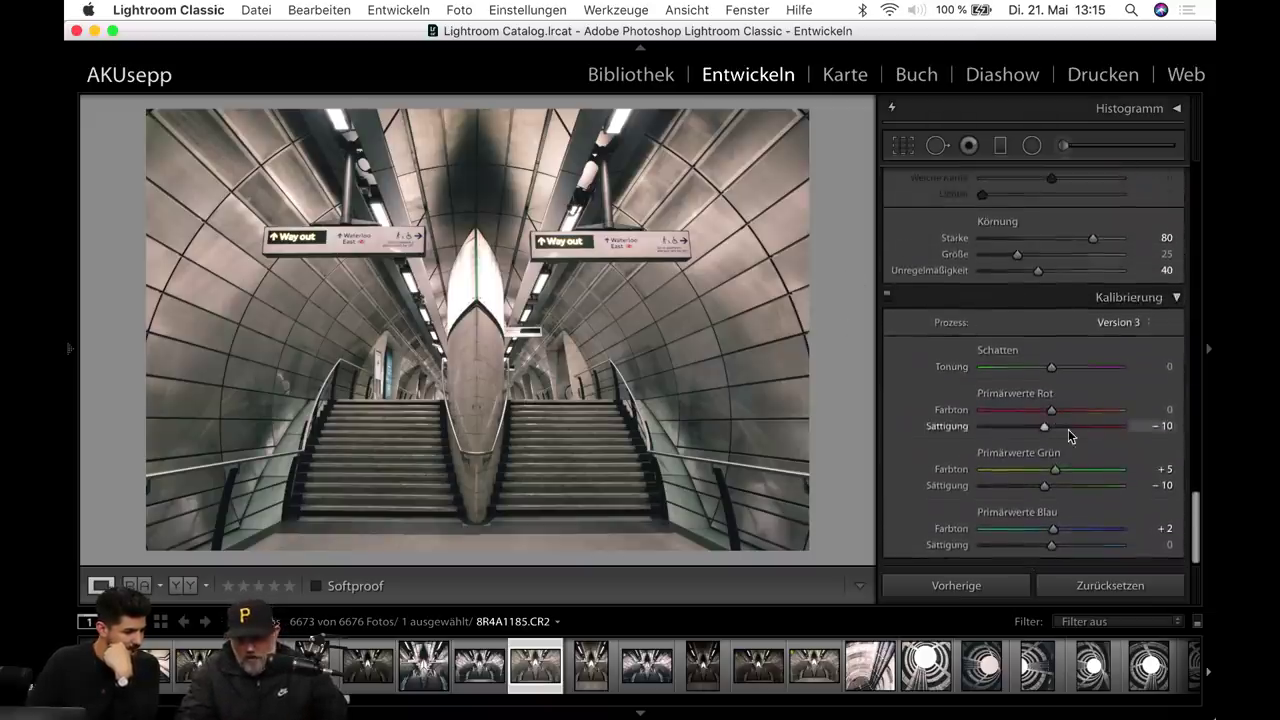
scroll(1068, 436, up, 3)
drag(1093, 355, 964, 364)
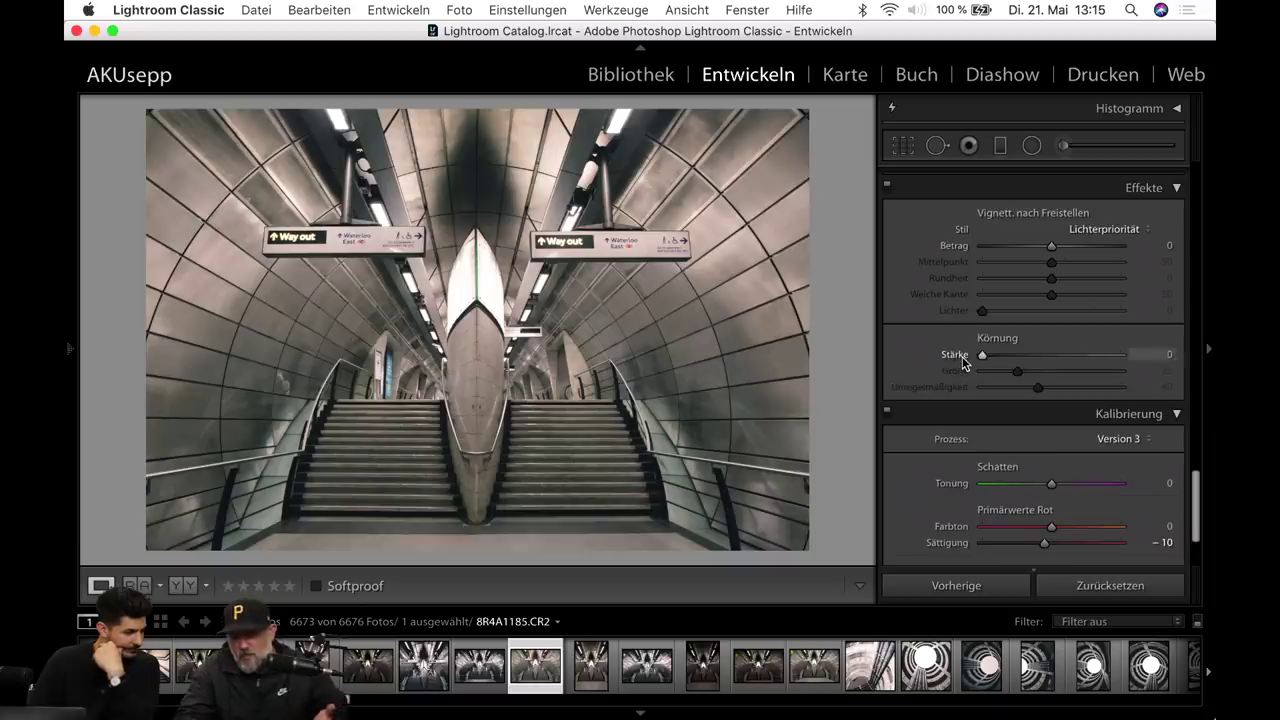
click(484, 284)
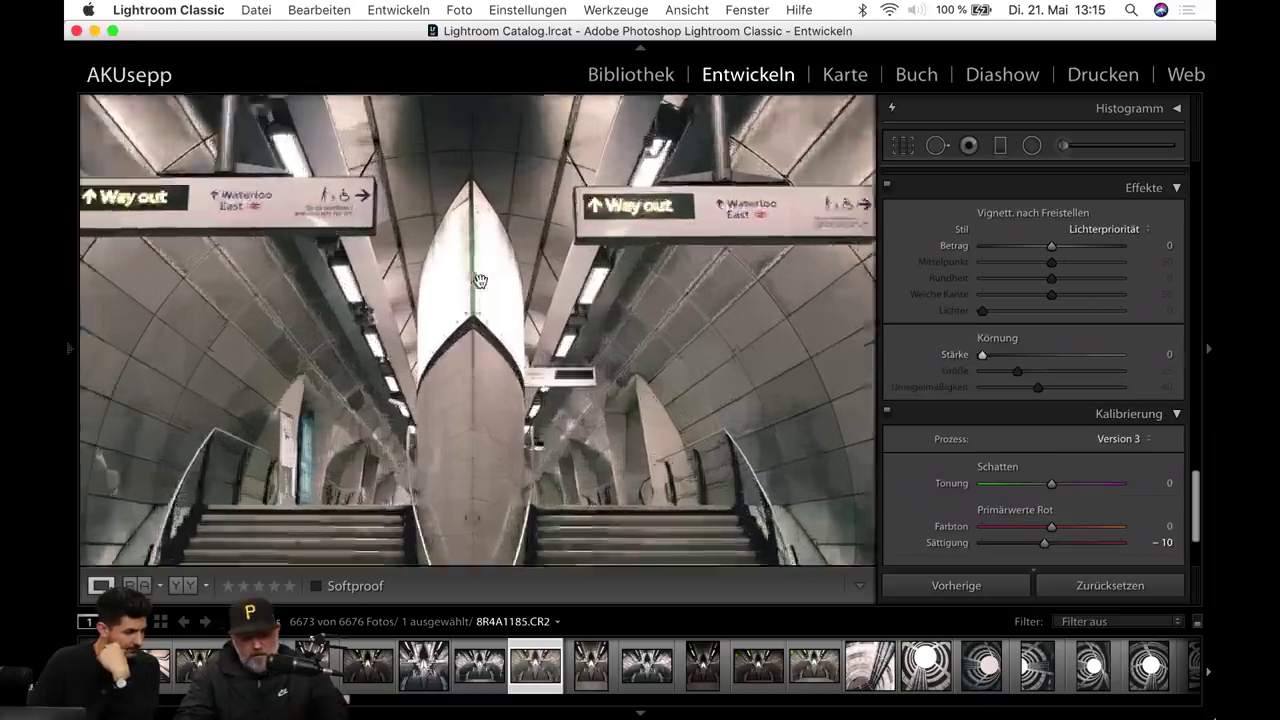
drag(981, 356, 1000, 356)
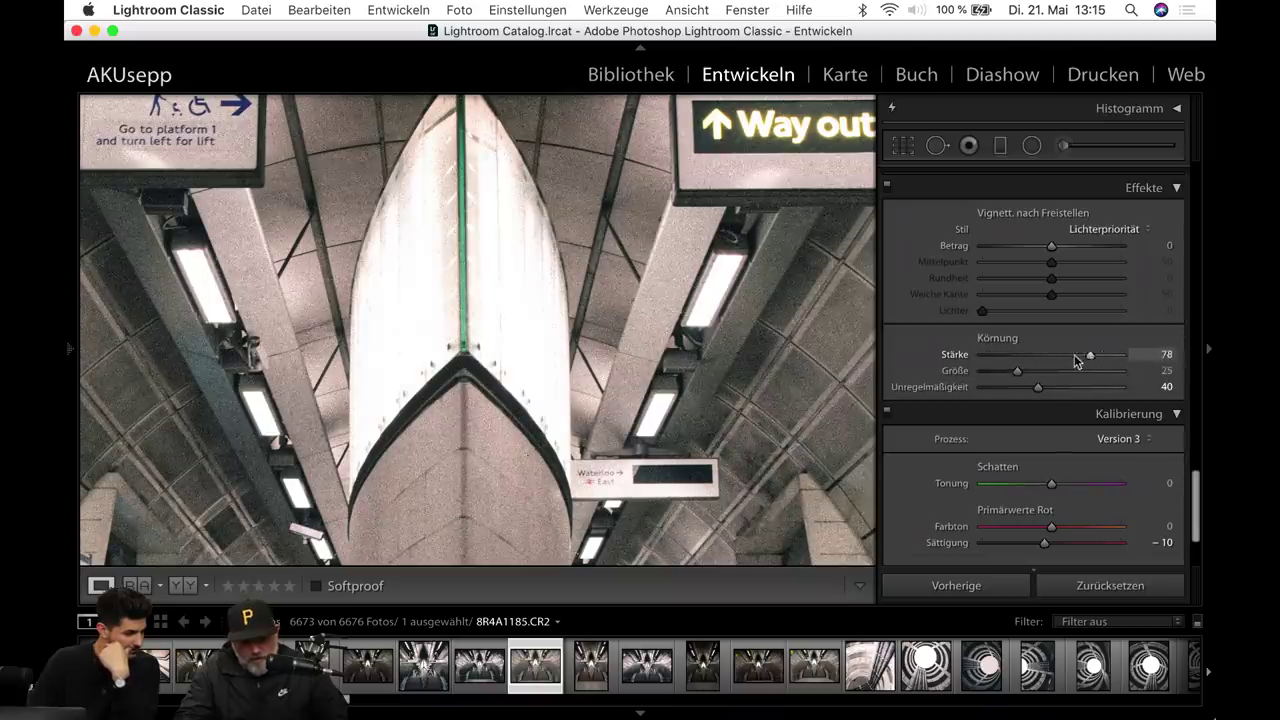
drag(1075, 356, 957, 360)
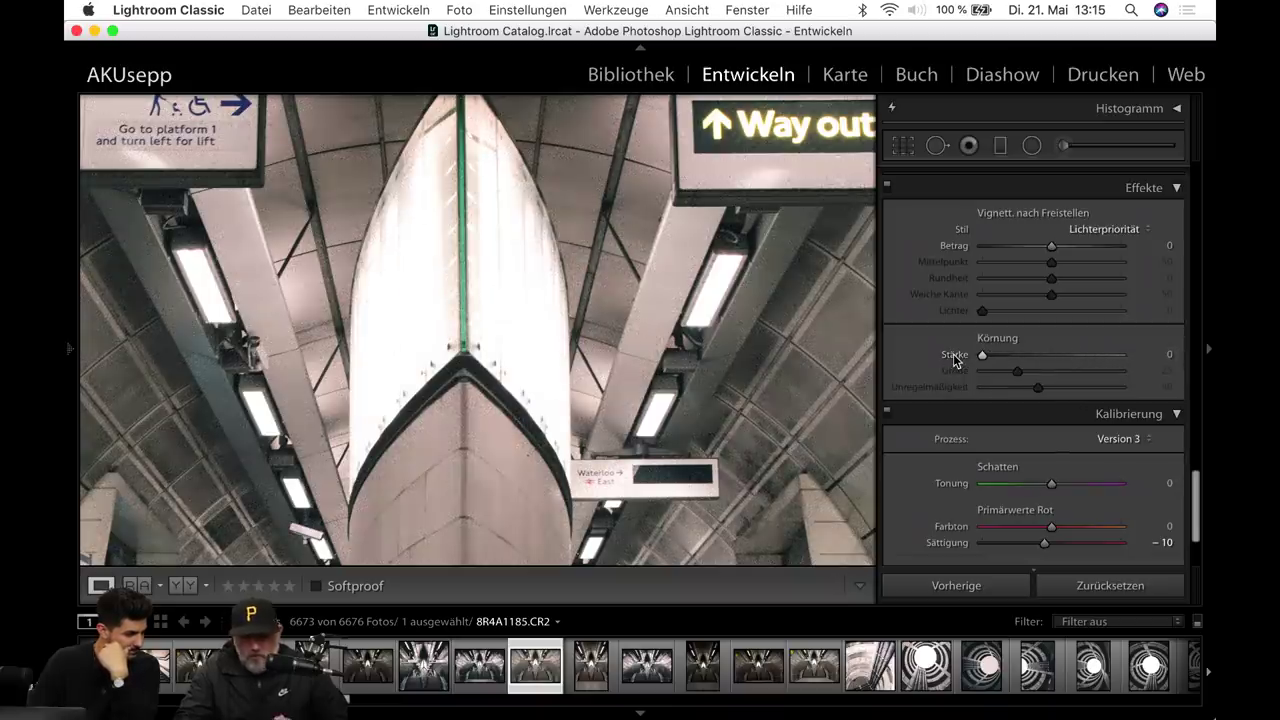
click(547, 320)
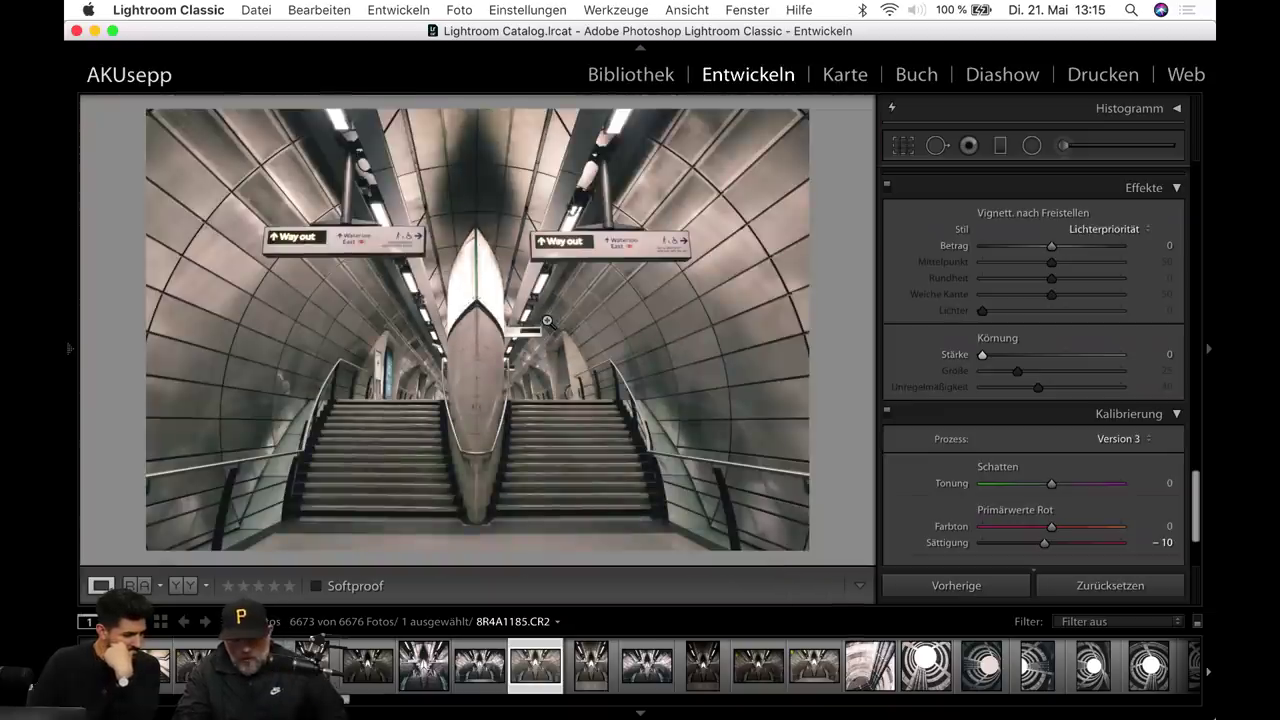
Enable chromatic aberration removal and the Canon EF 24mm f/1.4L II USM lens profile.
scroll(980, 277, up, 3)
scroll(1020, 320, up, 2)
scroll(1080, 357, up, 3)
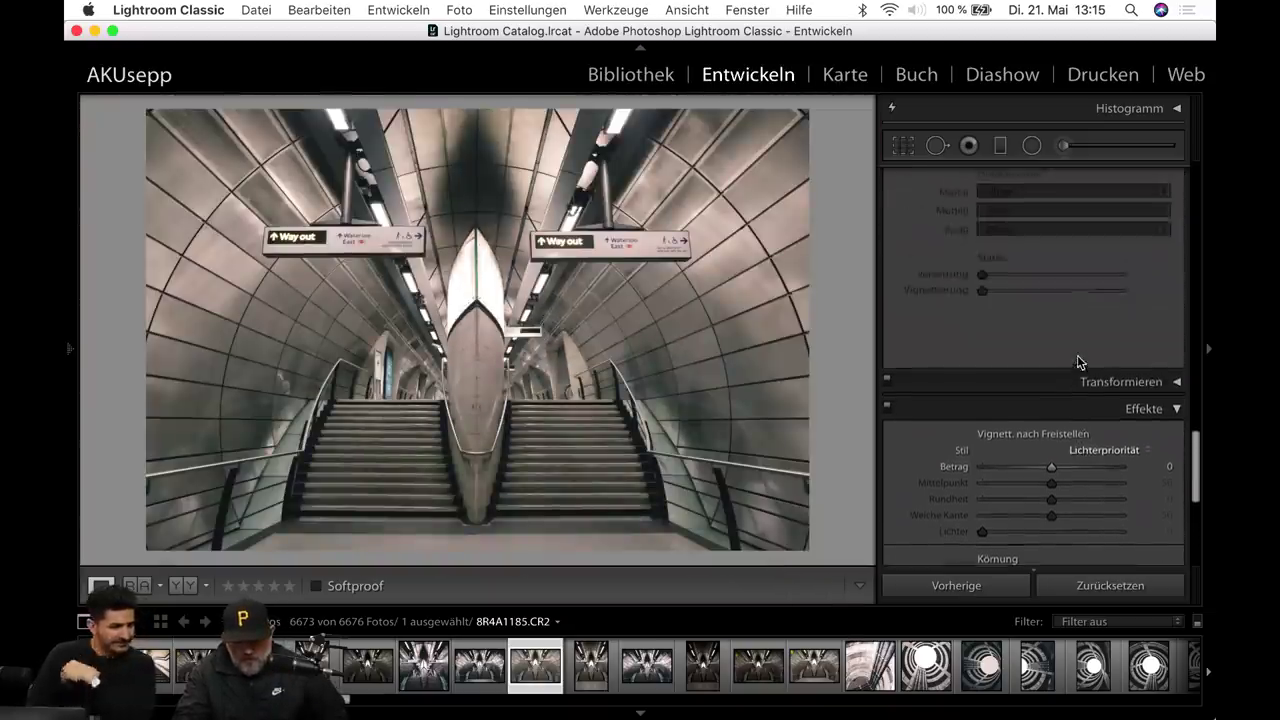
click(1172, 383)
scroll(1071, 486, down, 3)
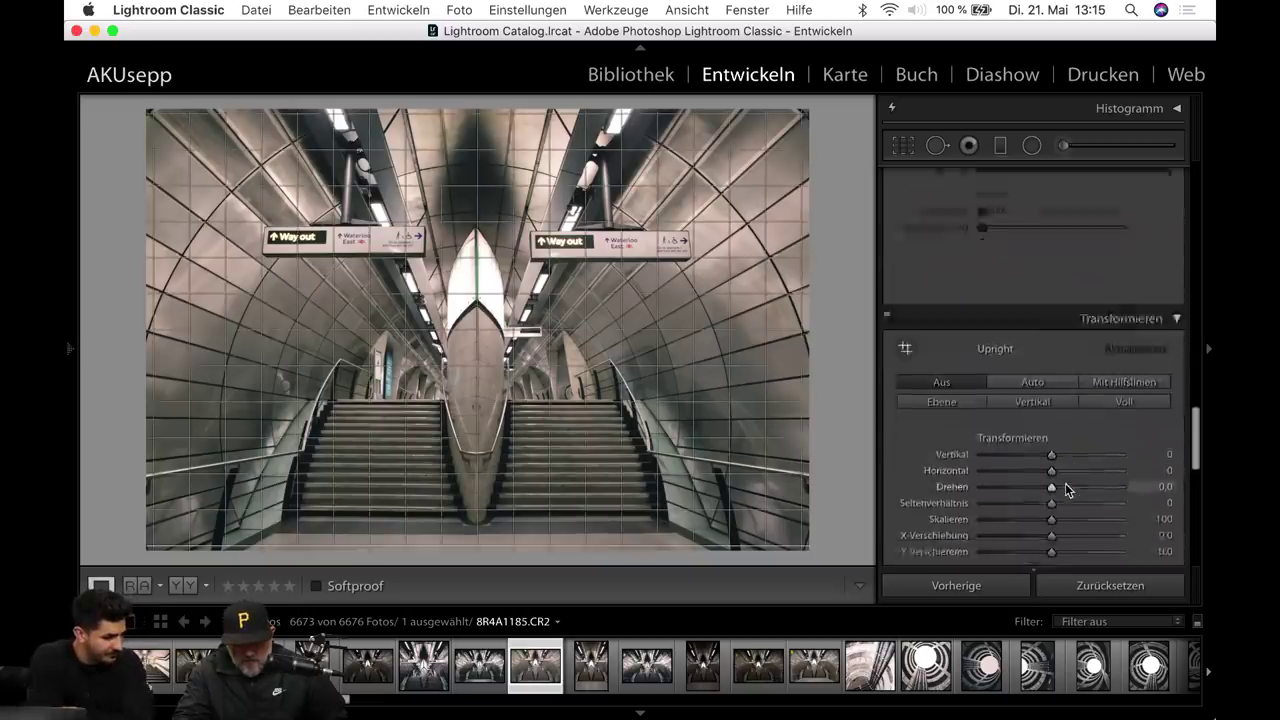
scroll(1065, 488, down, 5)
scroll(1065, 466, up, 5)
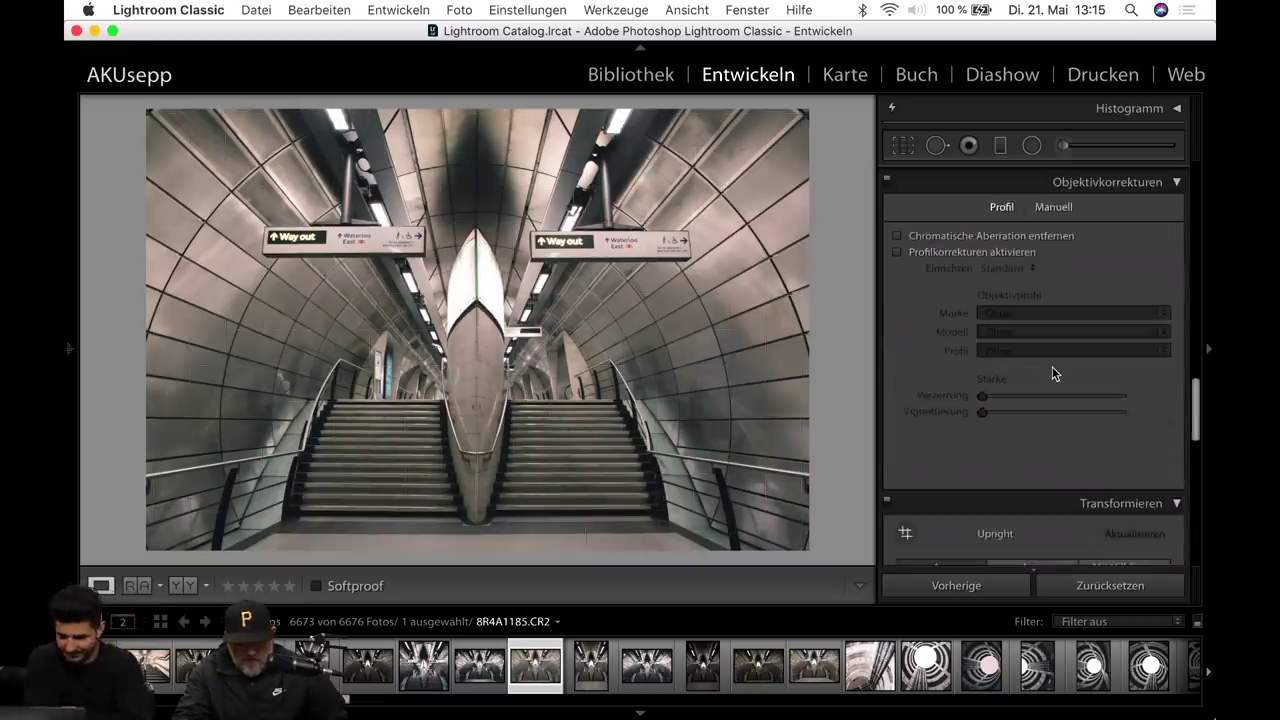
scroll(1052, 370, down, 8)
scroll(1052, 373, up, 2)
scroll(1052, 373, up, 3)
scroll(1052, 373, up, 3)
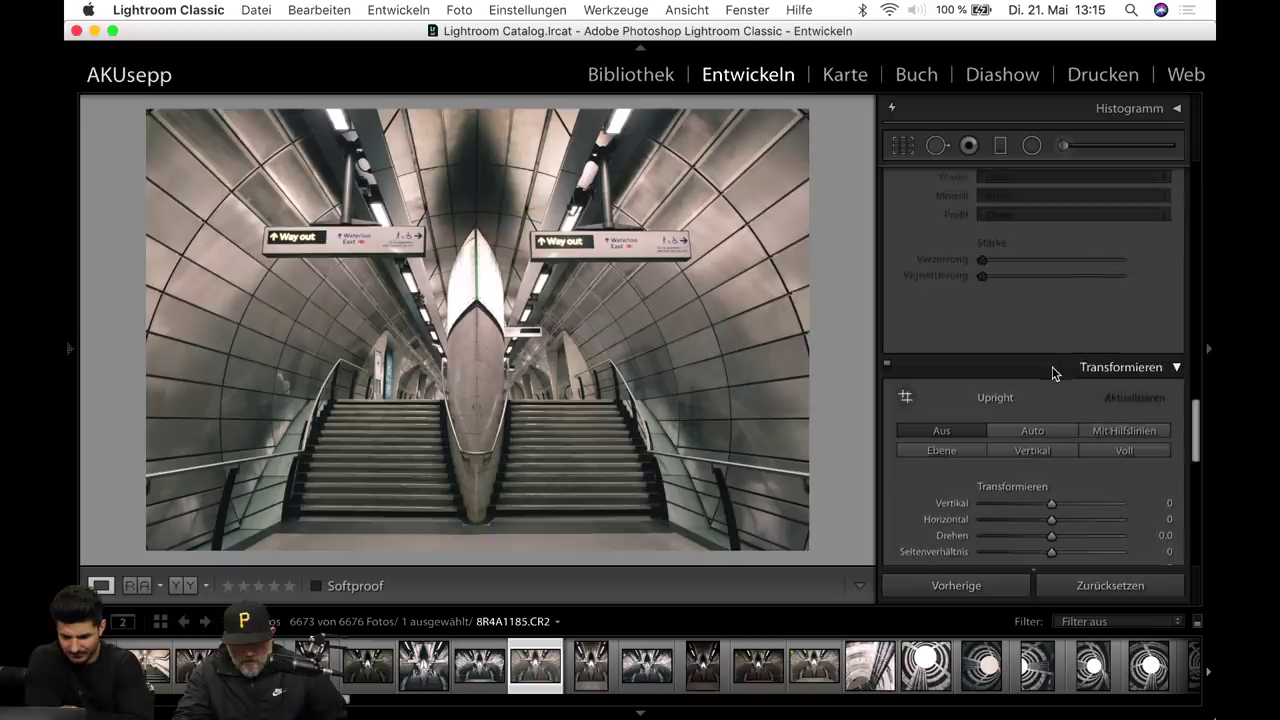
scroll(1052, 373, up, 3)
click(897, 245)
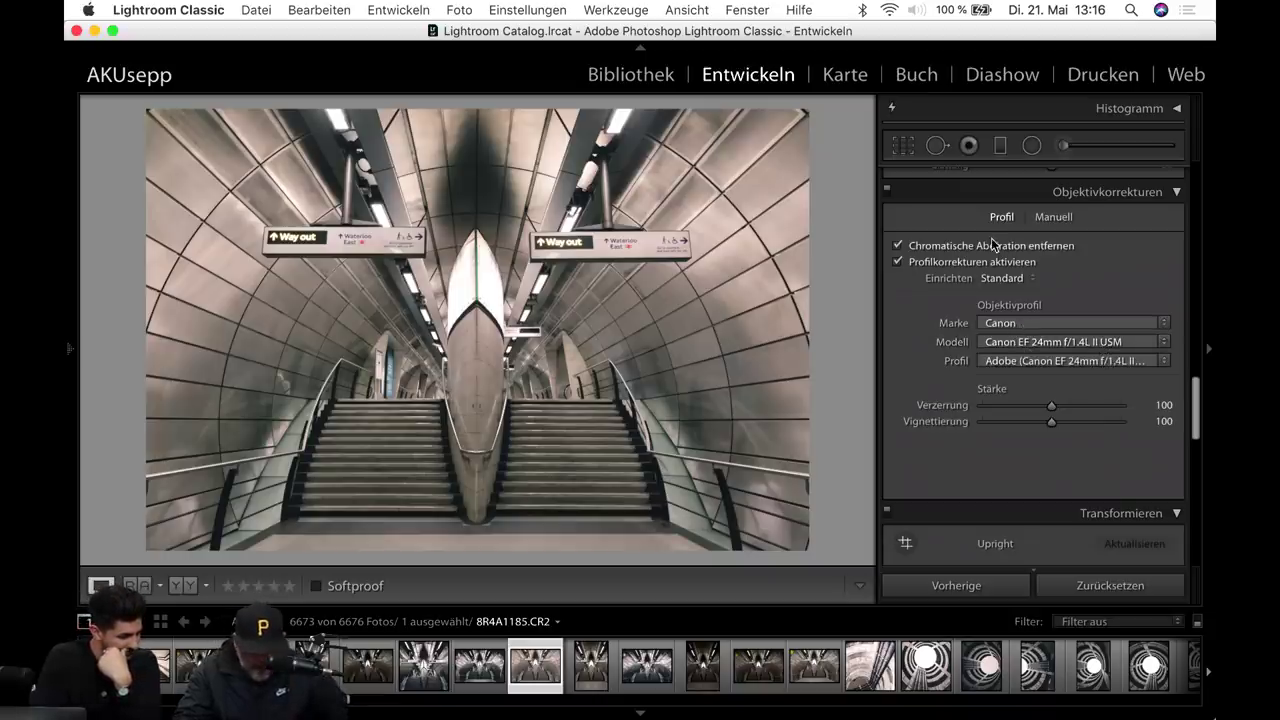
scroll(993, 245, up, 10)
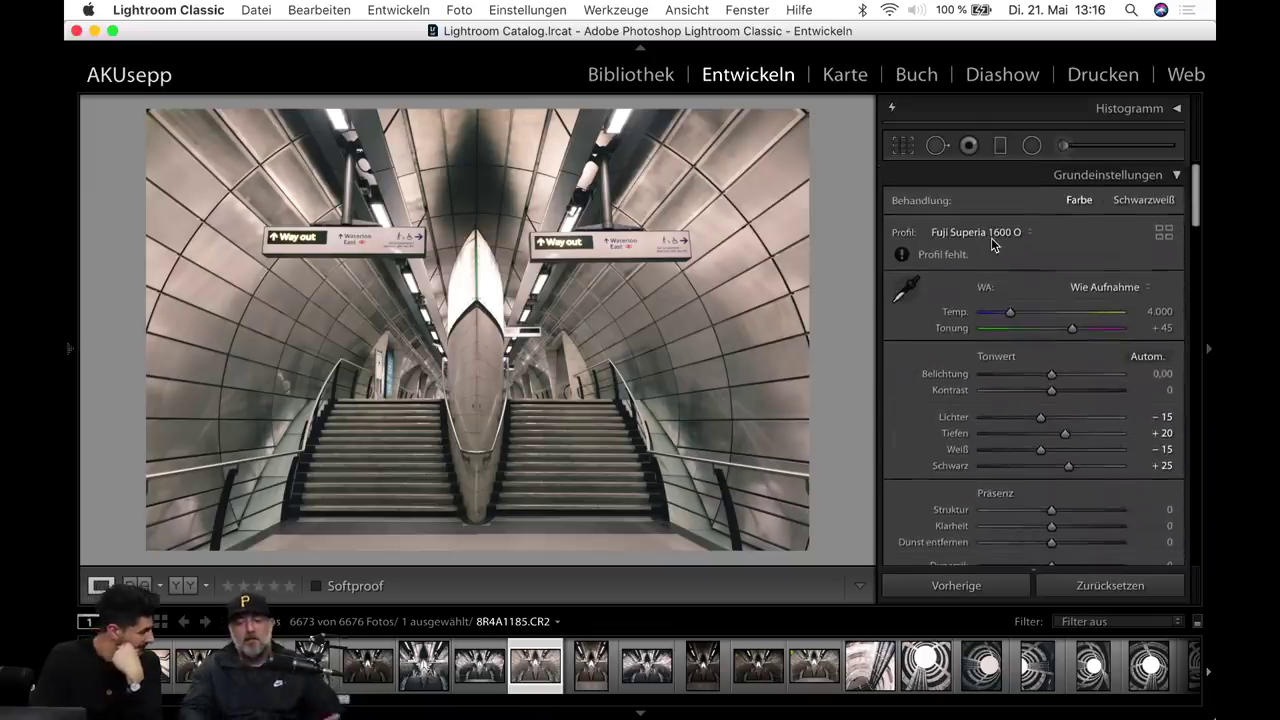
Straighten to −0.28° and crop slightly tighter at the original ratio, keeping symmetry centred.
click(903, 146)
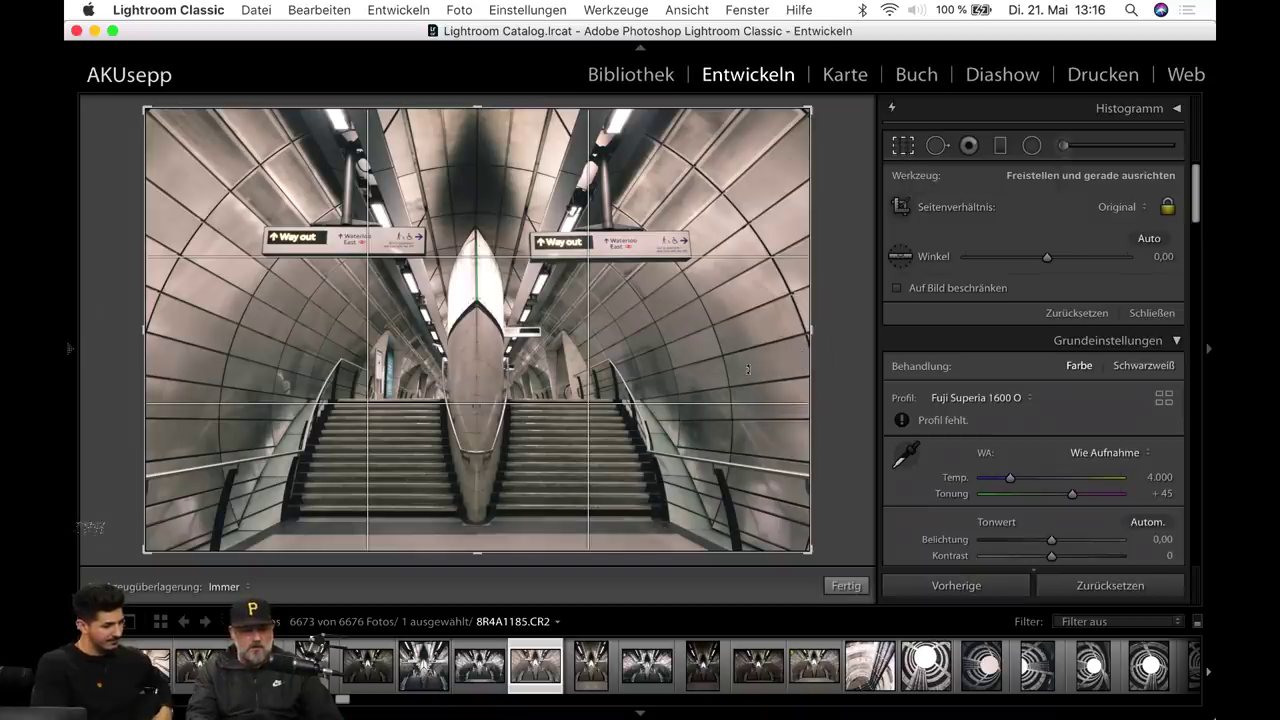
click(1045, 258)
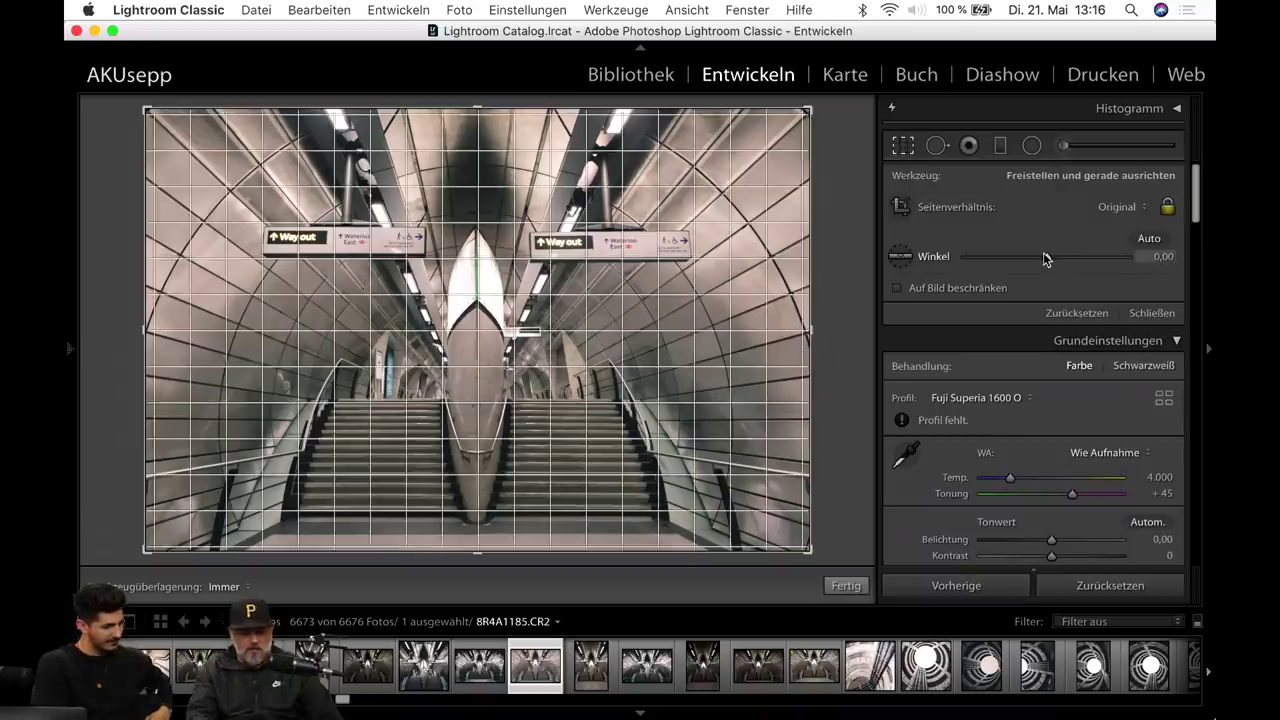
drag(1043, 258, 1043, 258)
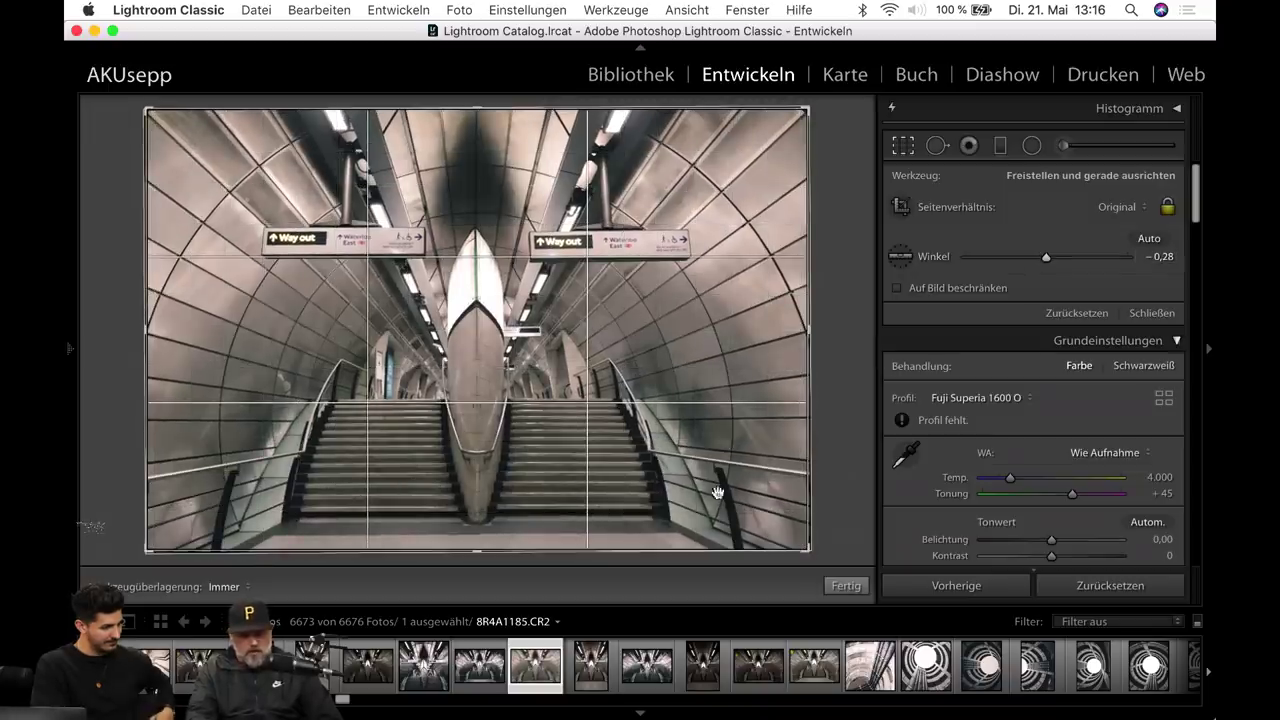
drag(478, 555, 474, 541)
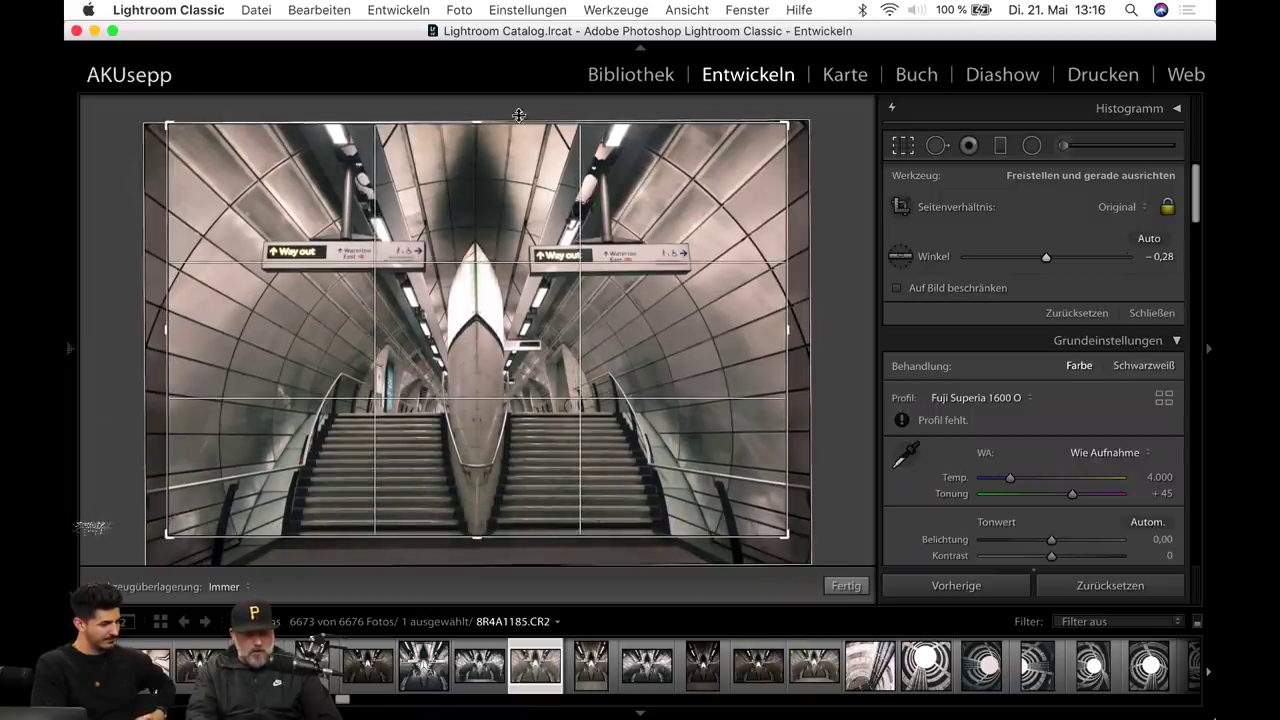
mouse_move(471, 195)
mouse_down()
mouse_move(478, 131)
mouse_move(476, 154)
mouse_up()
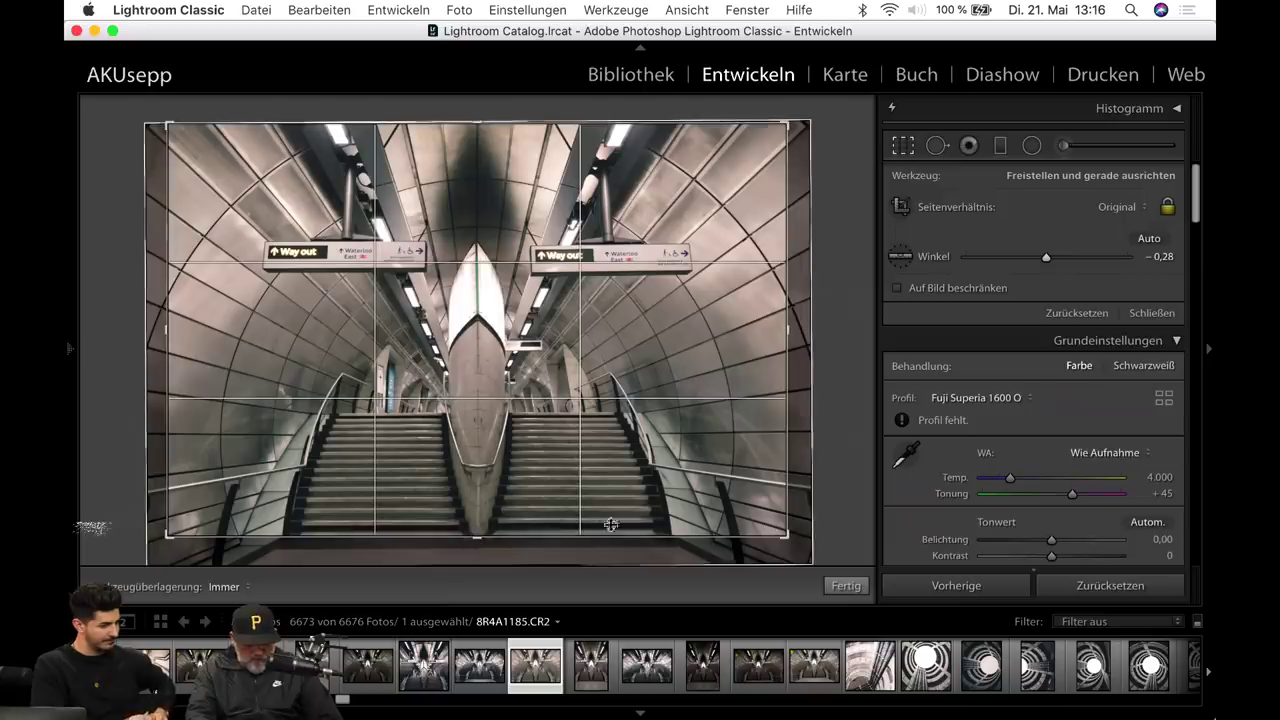
drag(787, 535, 796, 553)
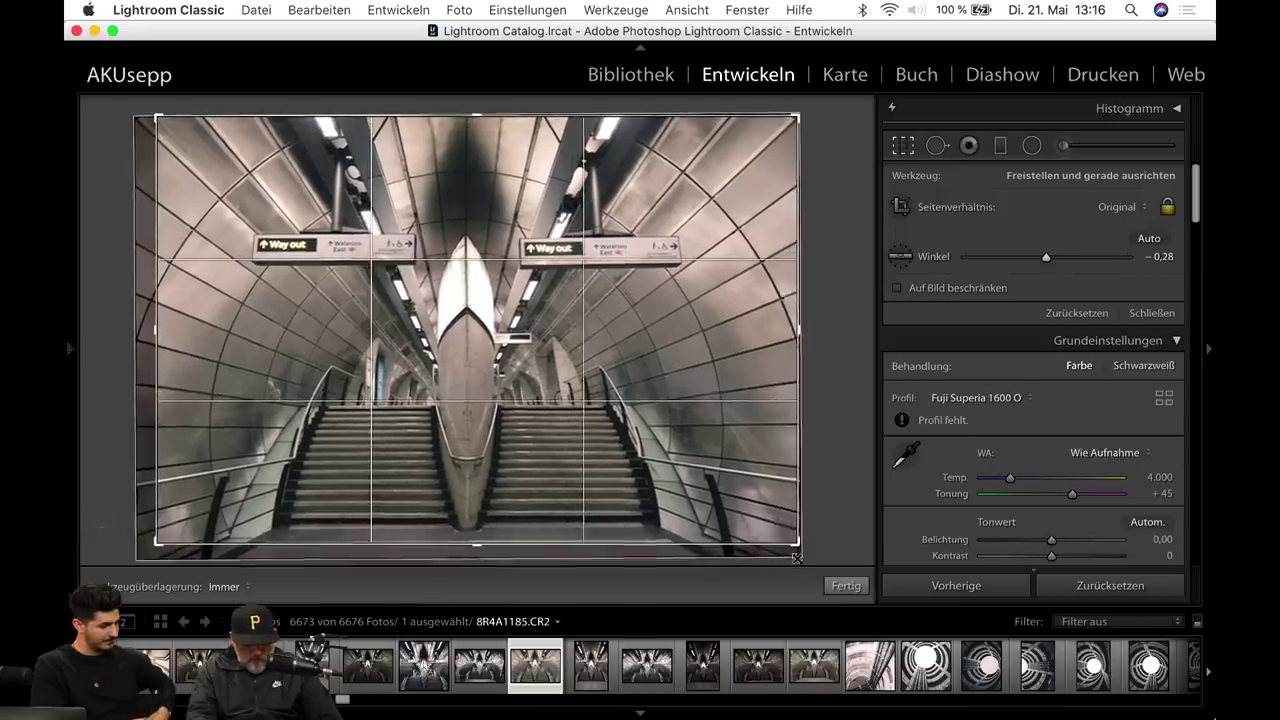
drag(456, 408, 458, 414)
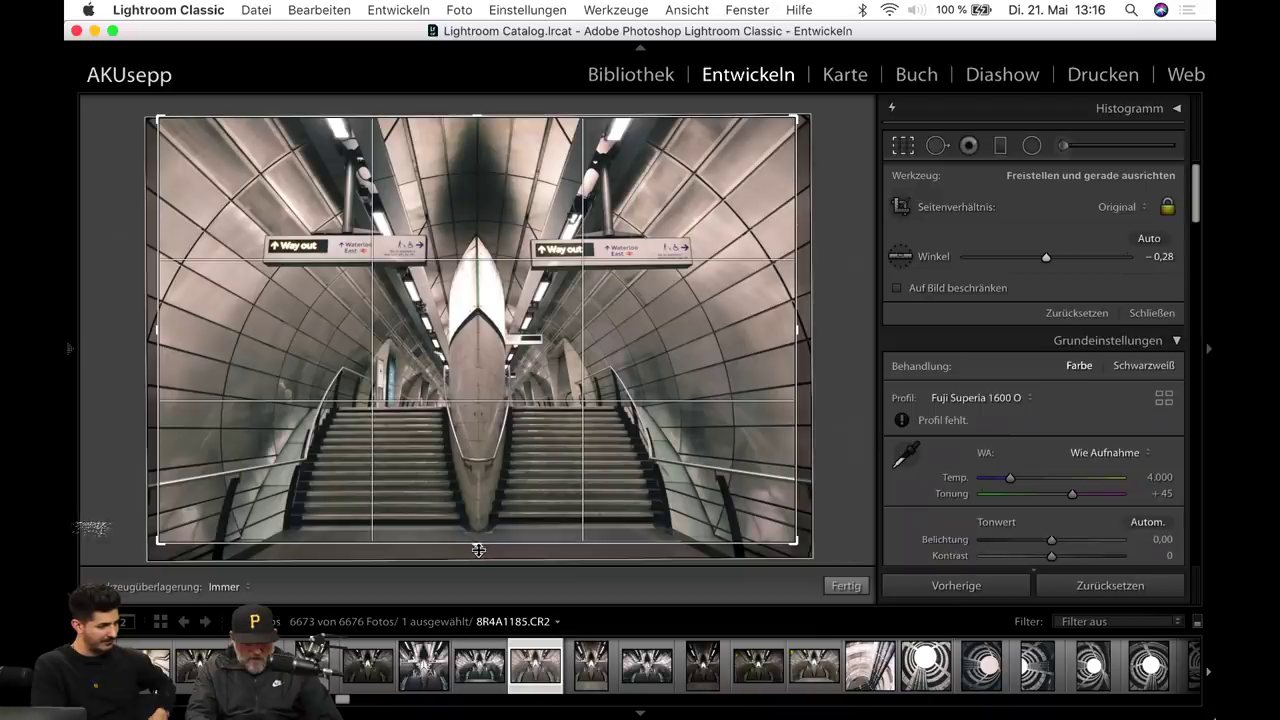
click(1152, 313)
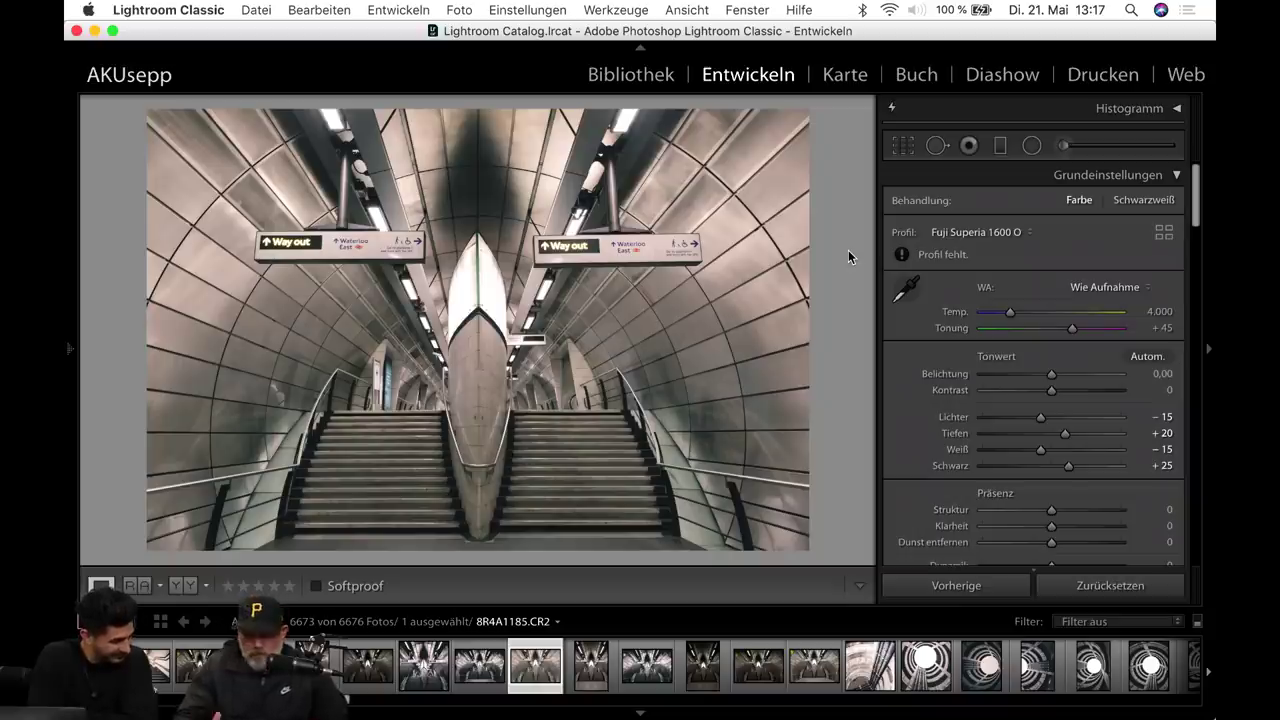
Apply Autom. tone settings, then set Lichter to −70.
click(1152, 357)
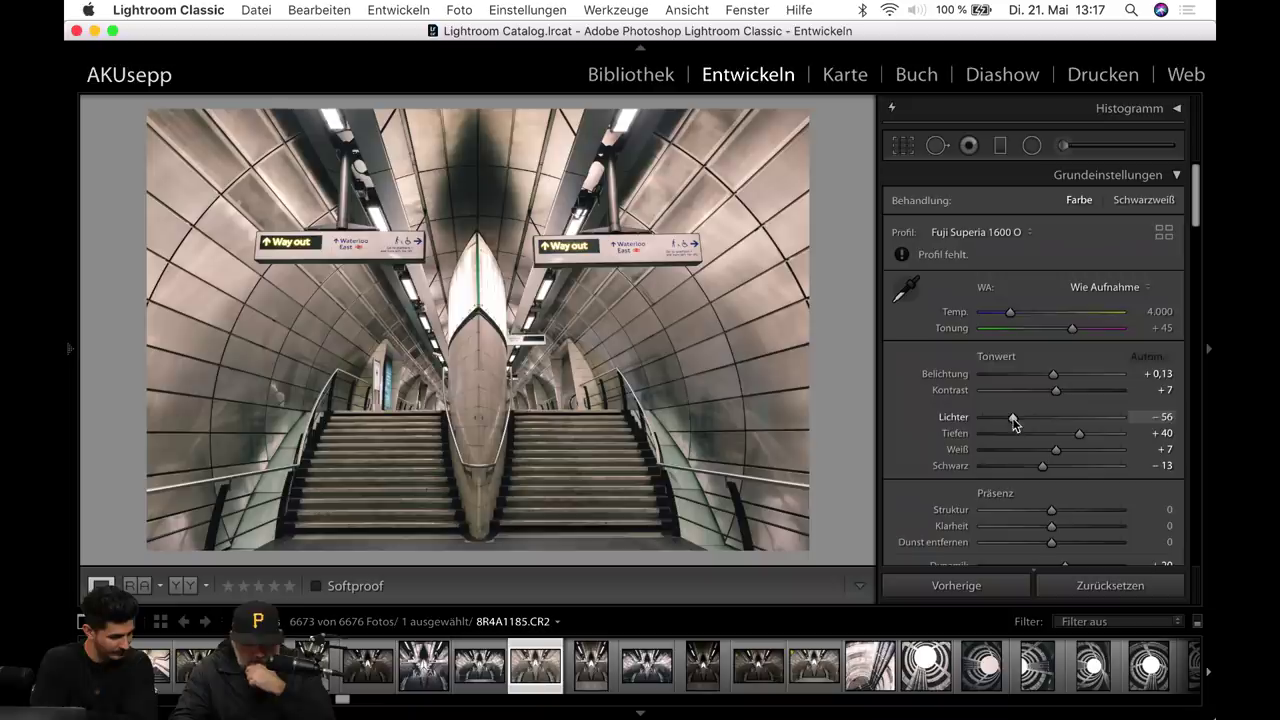
mouse_move(1013, 420)
mouse_down()
mouse_move(963, 425)
mouse_move(980, 431)
mouse_up()
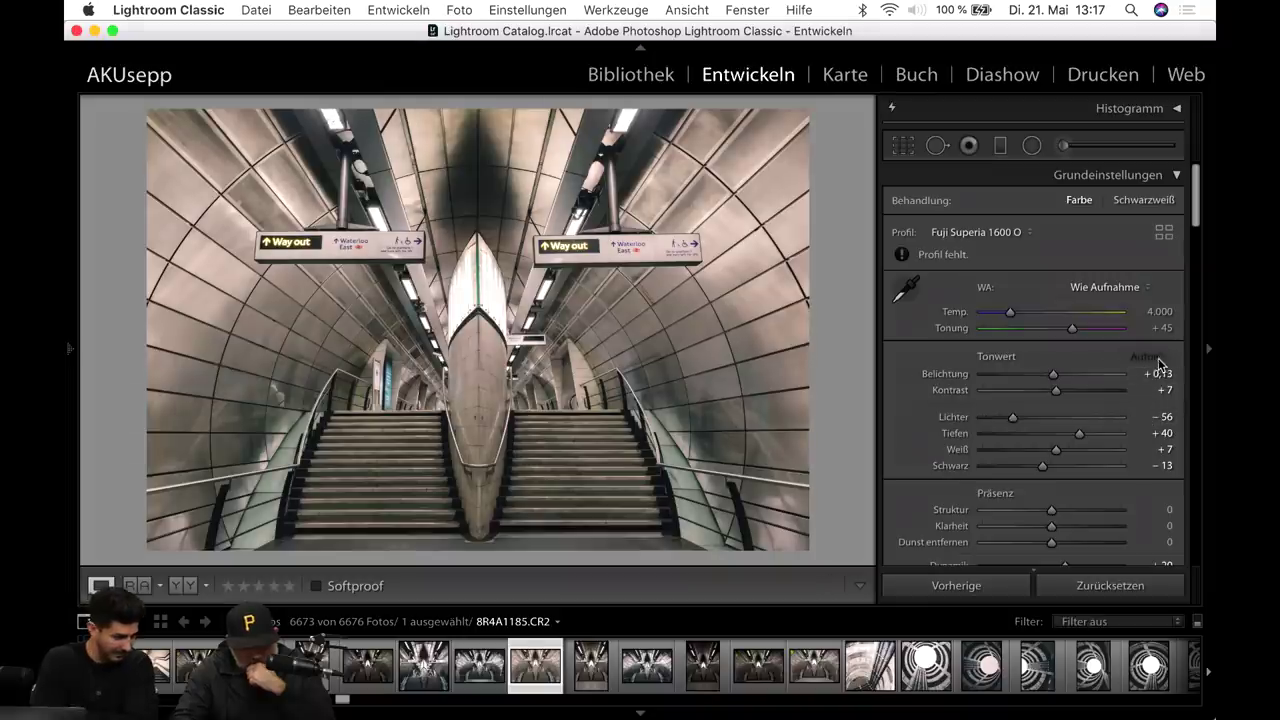
drag(1012, 418, 1003, 418)
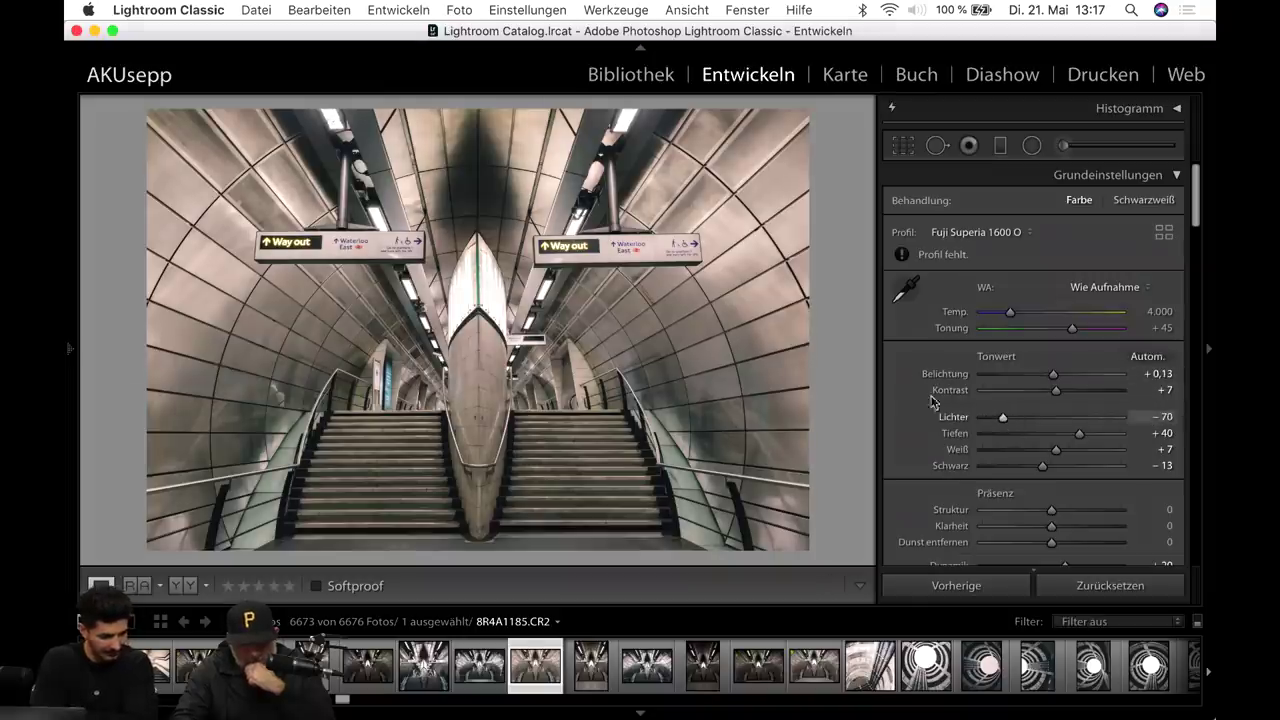
Show the History panel and step back to the 'Freistellen - Rechteck' crop entry.
click(70, 349)
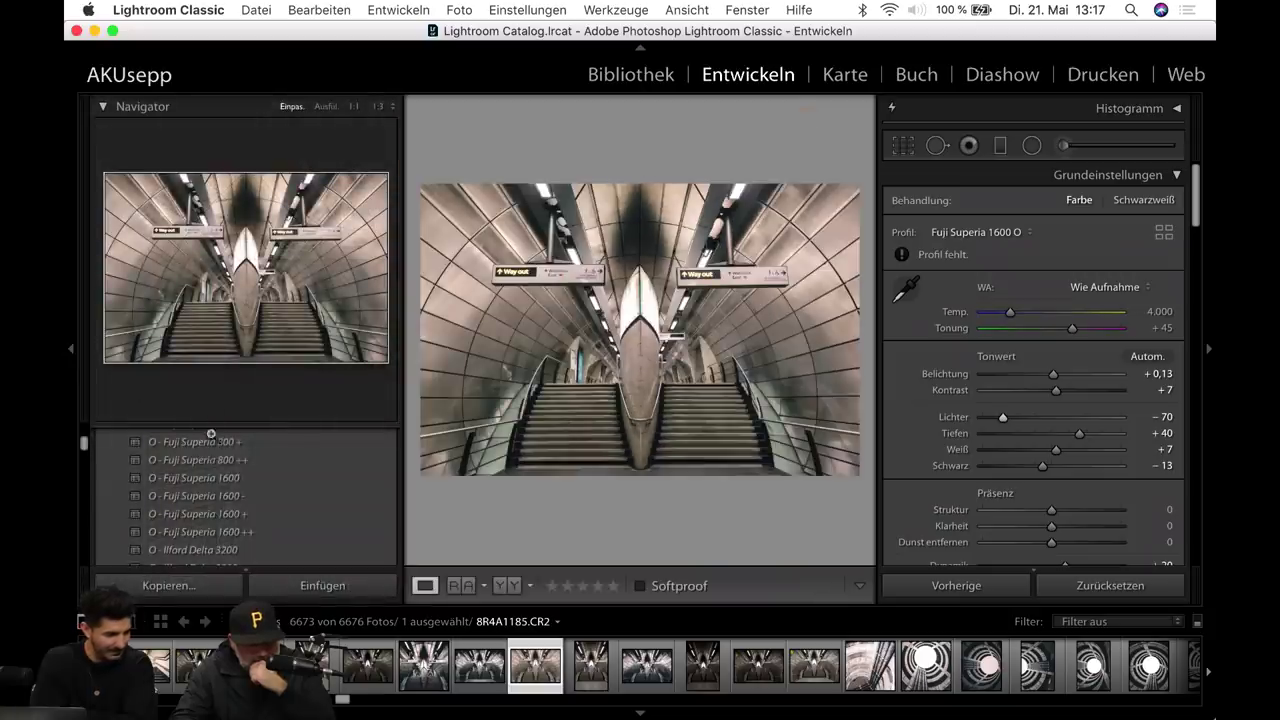
scroll(211, 440, down, 3)
scroll(211, 445, down, 5)
scroll(211, 450, down, 5)
scroll(211, 459, down, 3)
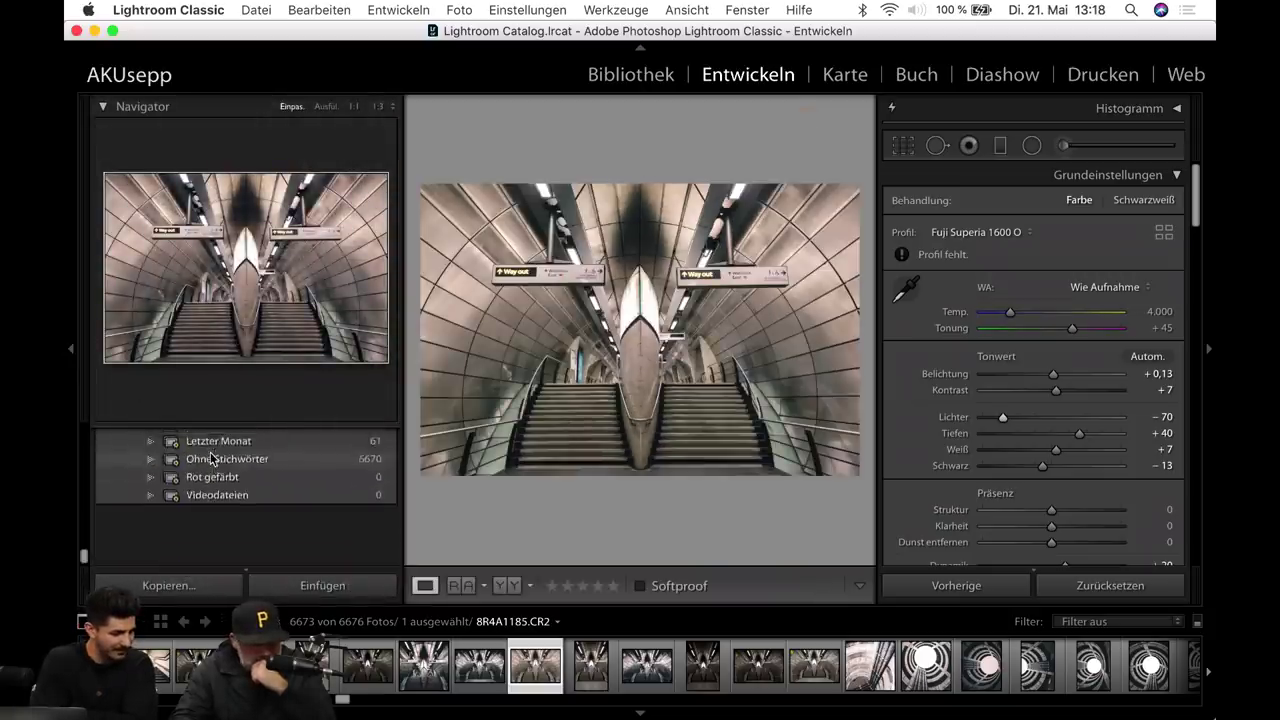
scroll(211, 459, up, 5)
scroll(211, 459, up, 3)
scroll(211, 459, up, 2)
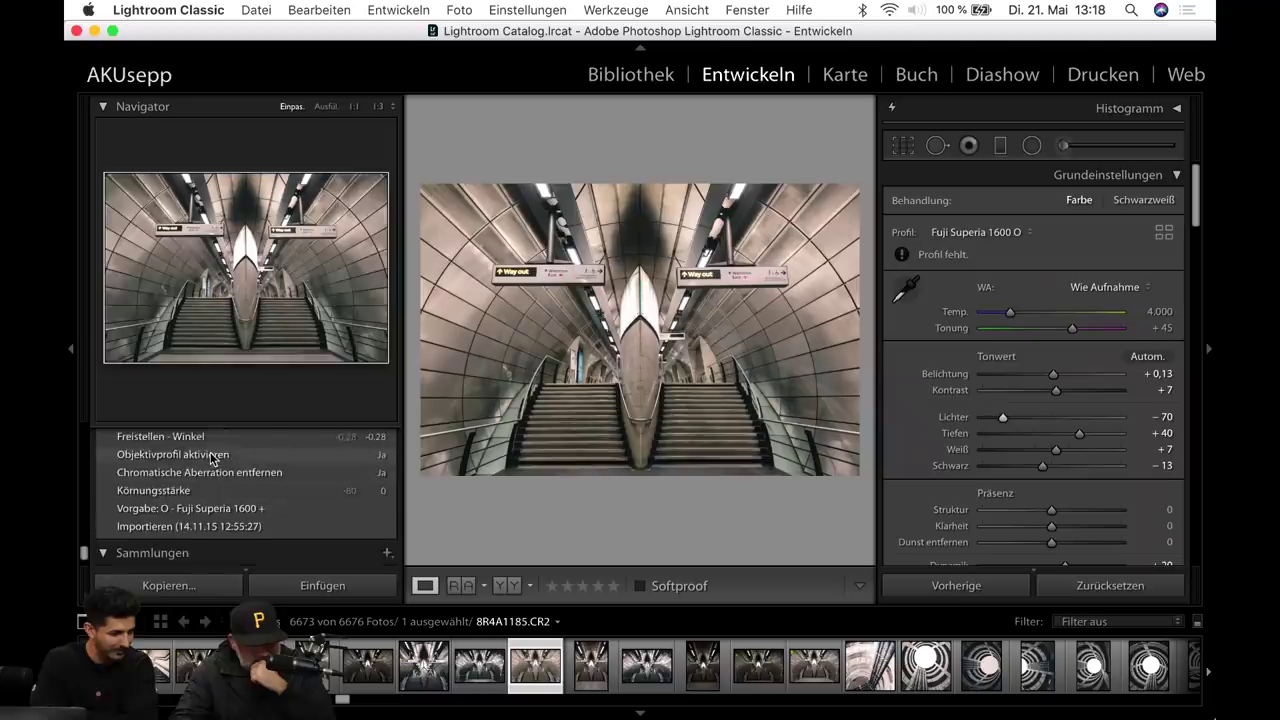
scroll(211, 459, up, 1)
scroll(211, 459, up, 1)
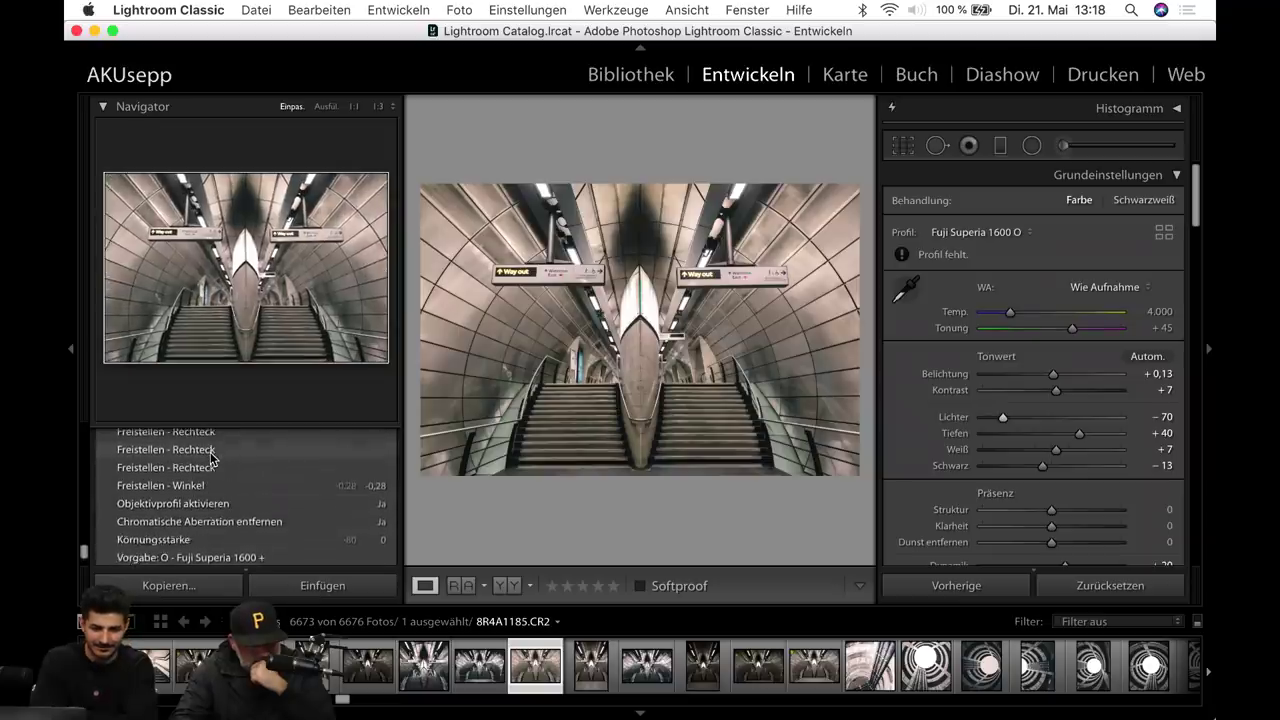
scroll(211, 459, up, 1)
scroll(211, 459, up, 1)
scroll(211, 459, up, 1)
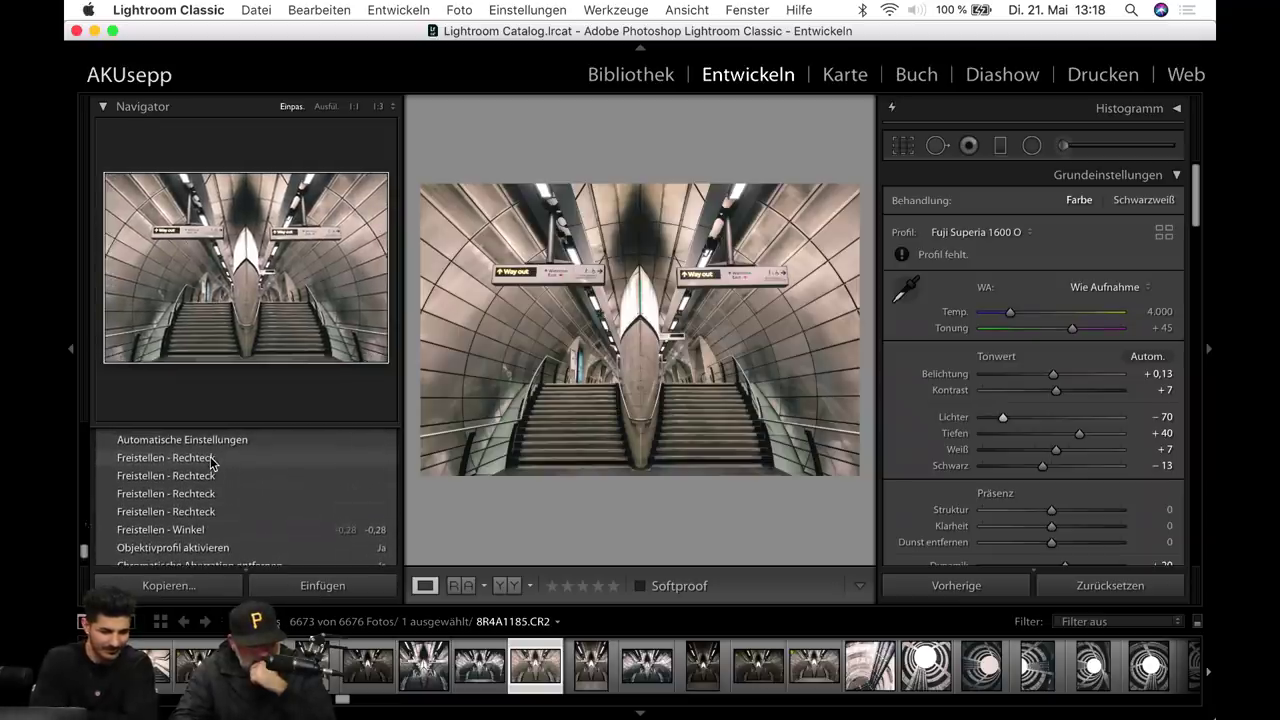
click(211, 461)
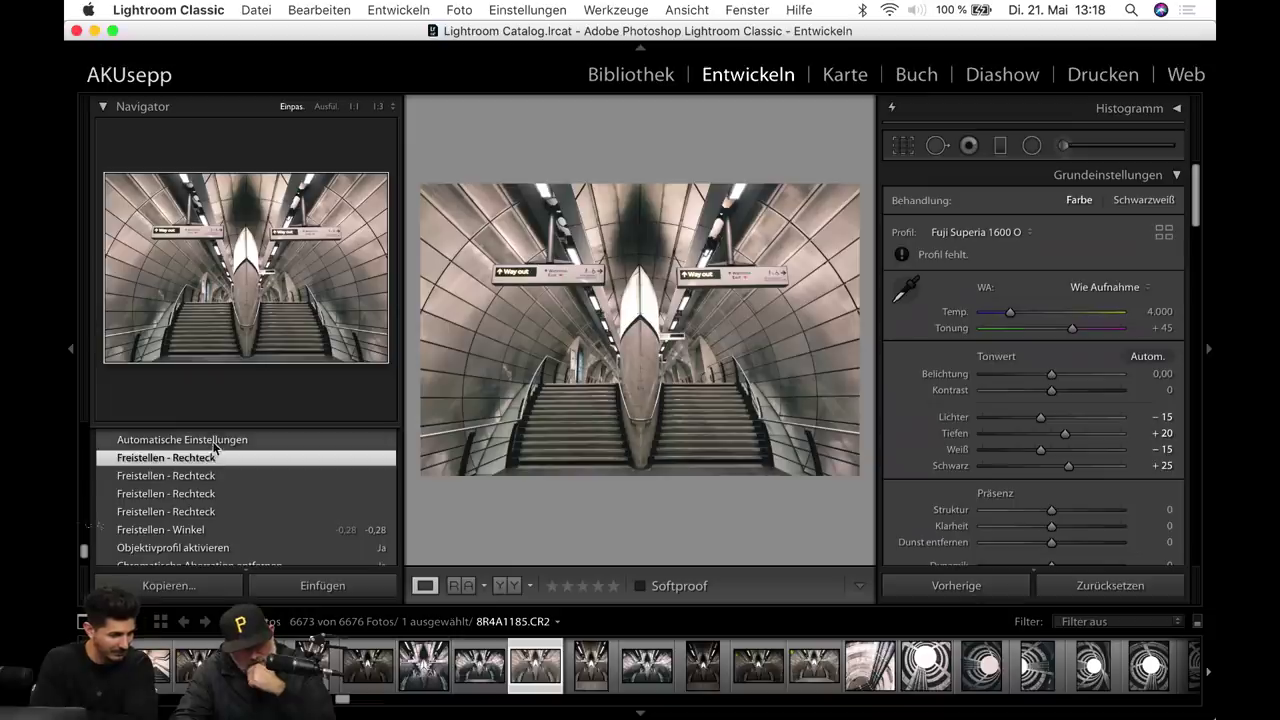
Compare the auto-settings and crop history steps, settling on the crop step with Lichter −15.
click(213, 441)
click(212, 459)
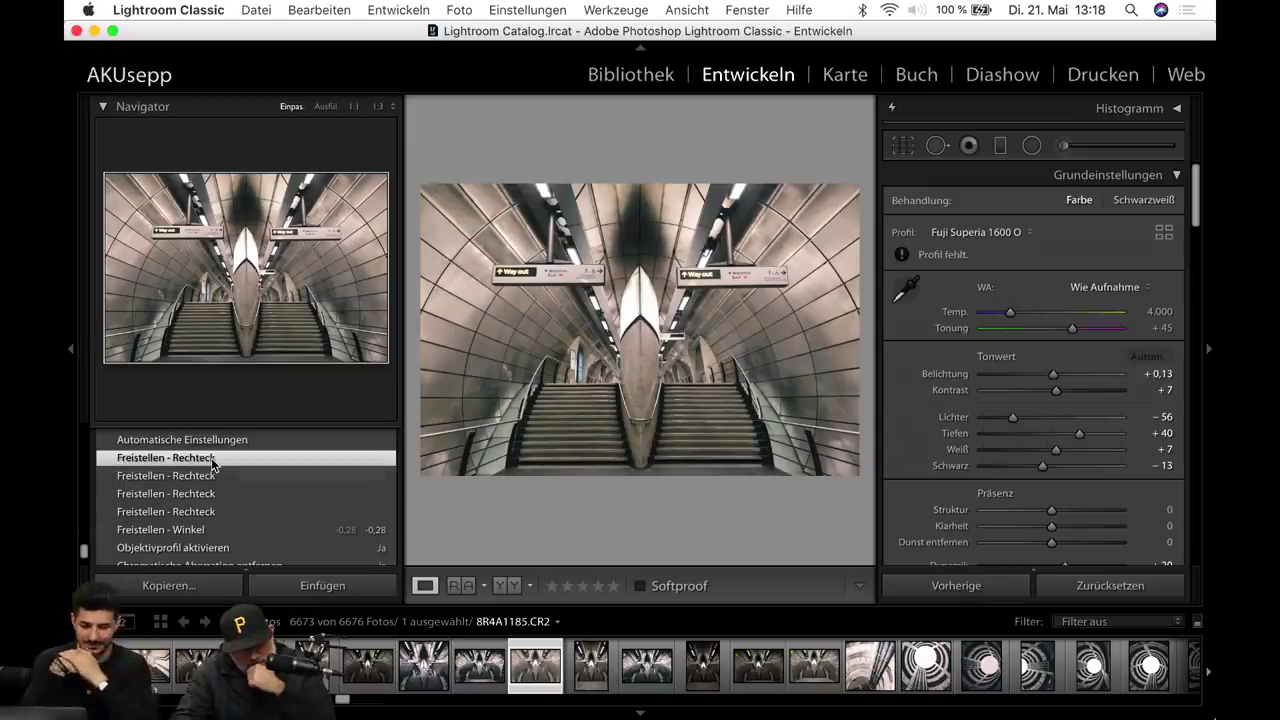
click(212, 444)
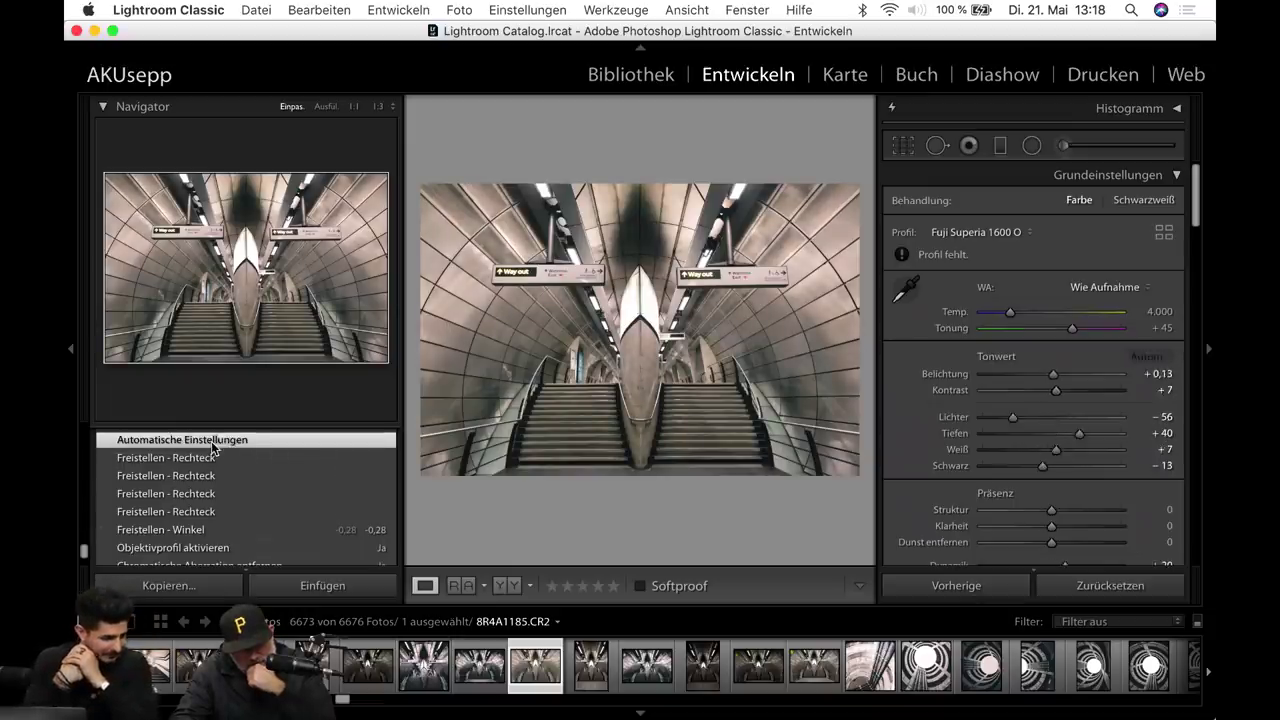
click(212, 460)
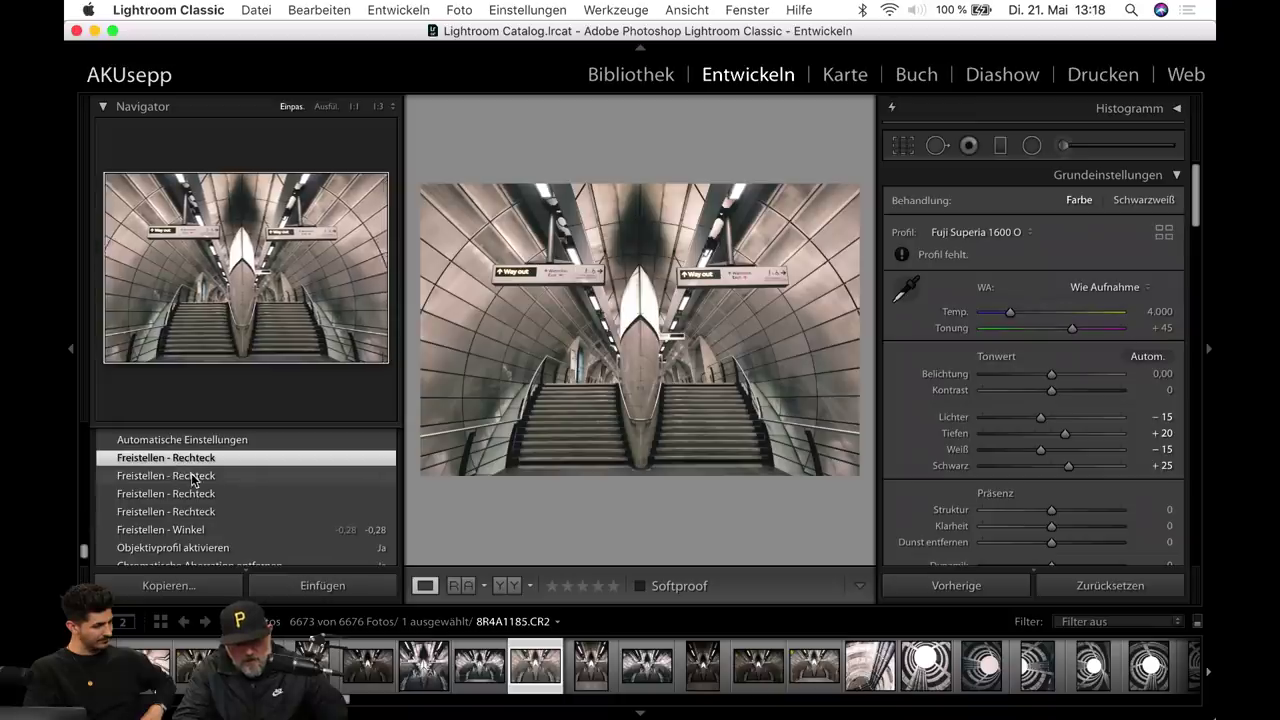
scroll(188, 526, down, 3)
scroll(191, 528, up, 2)
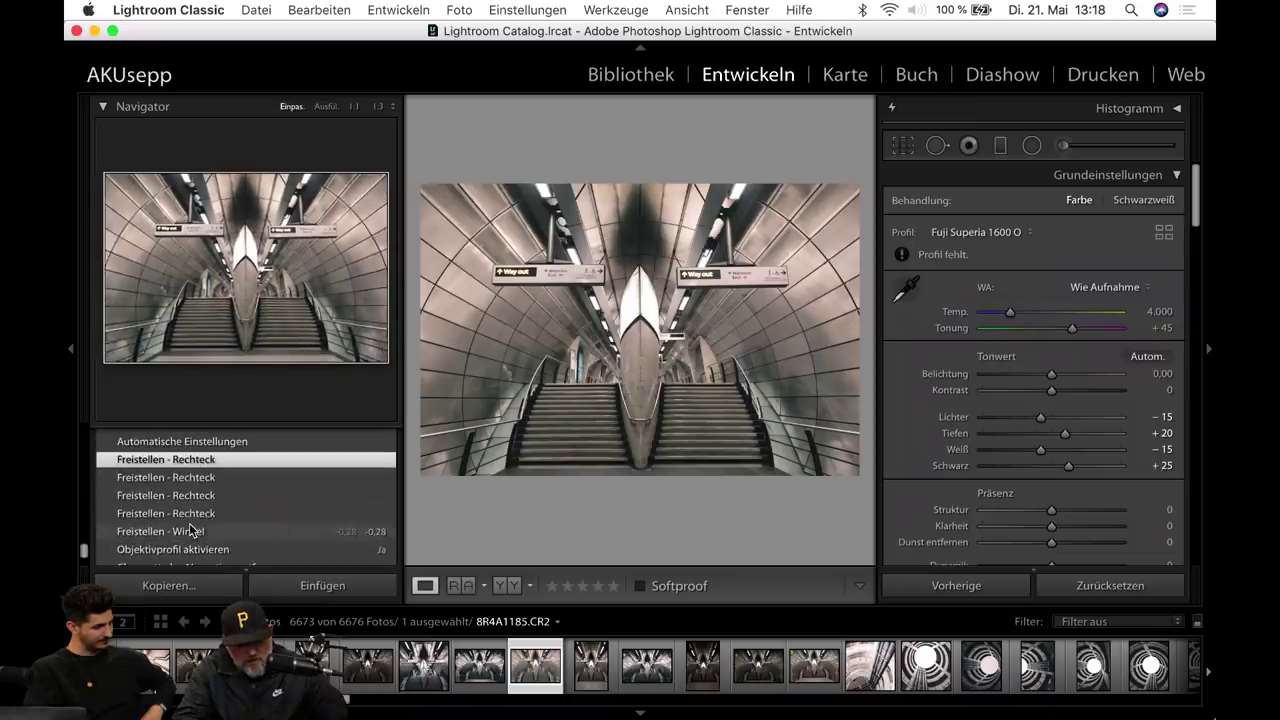
scroll(188, 526, up, 1)
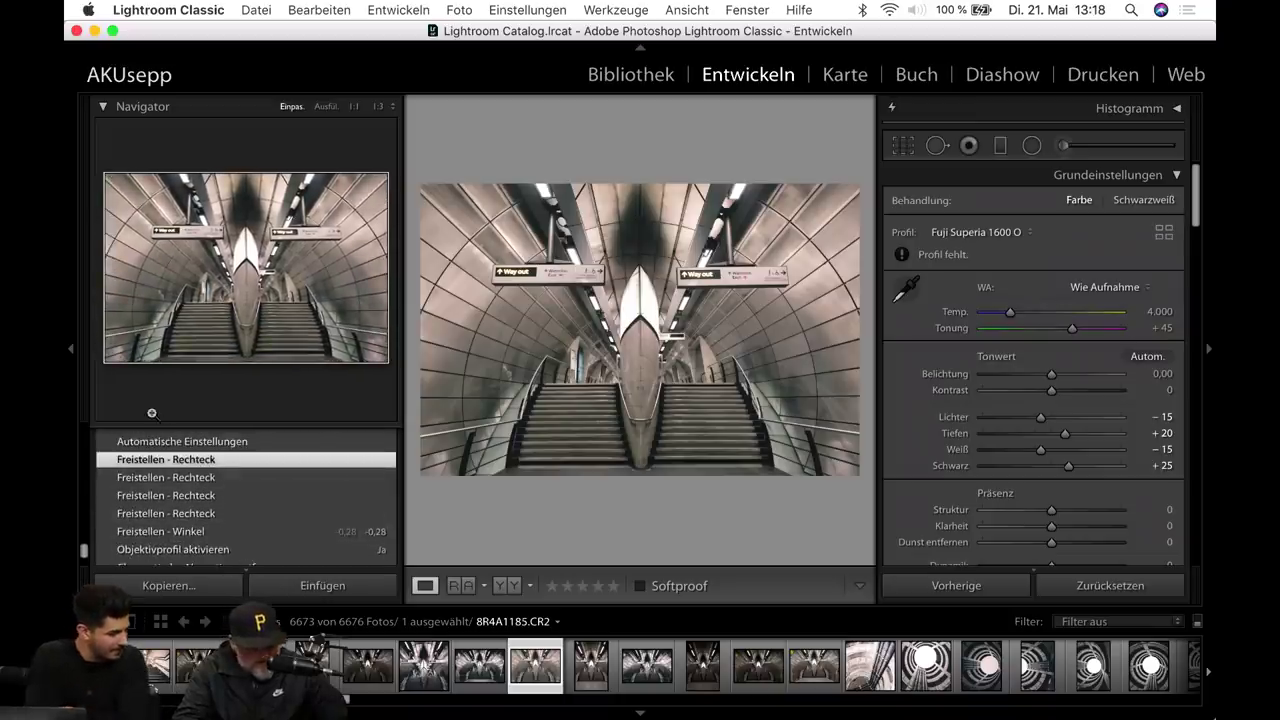
With the left panel hidden, set Lichter to −98 and Tiefen to −7.
click(72, 346)
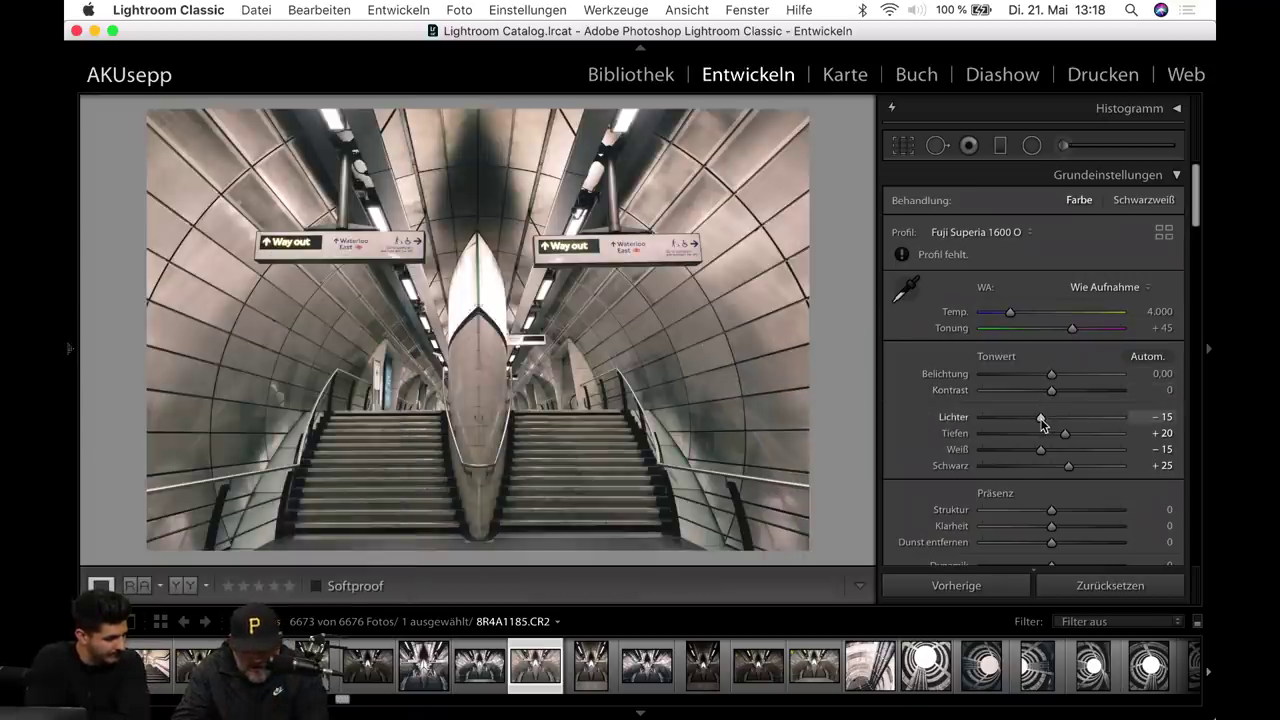
click(980, 424)
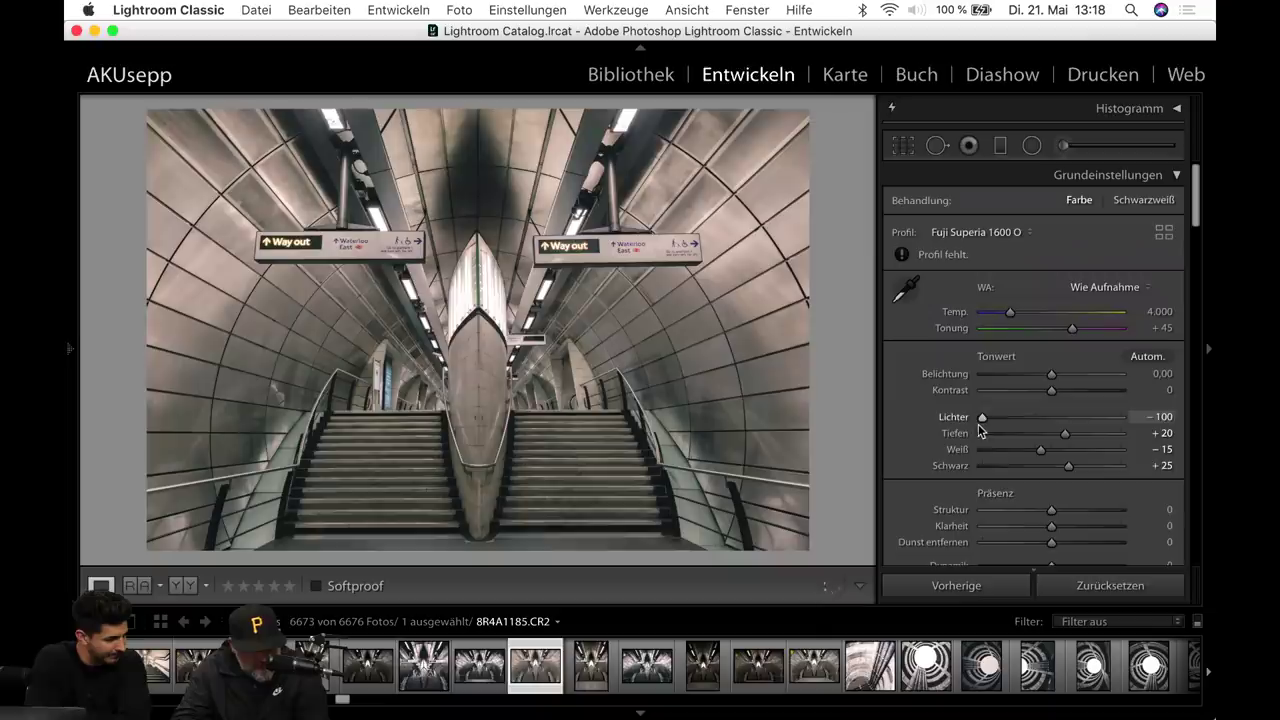
drag(1044, 427, 981, 428)
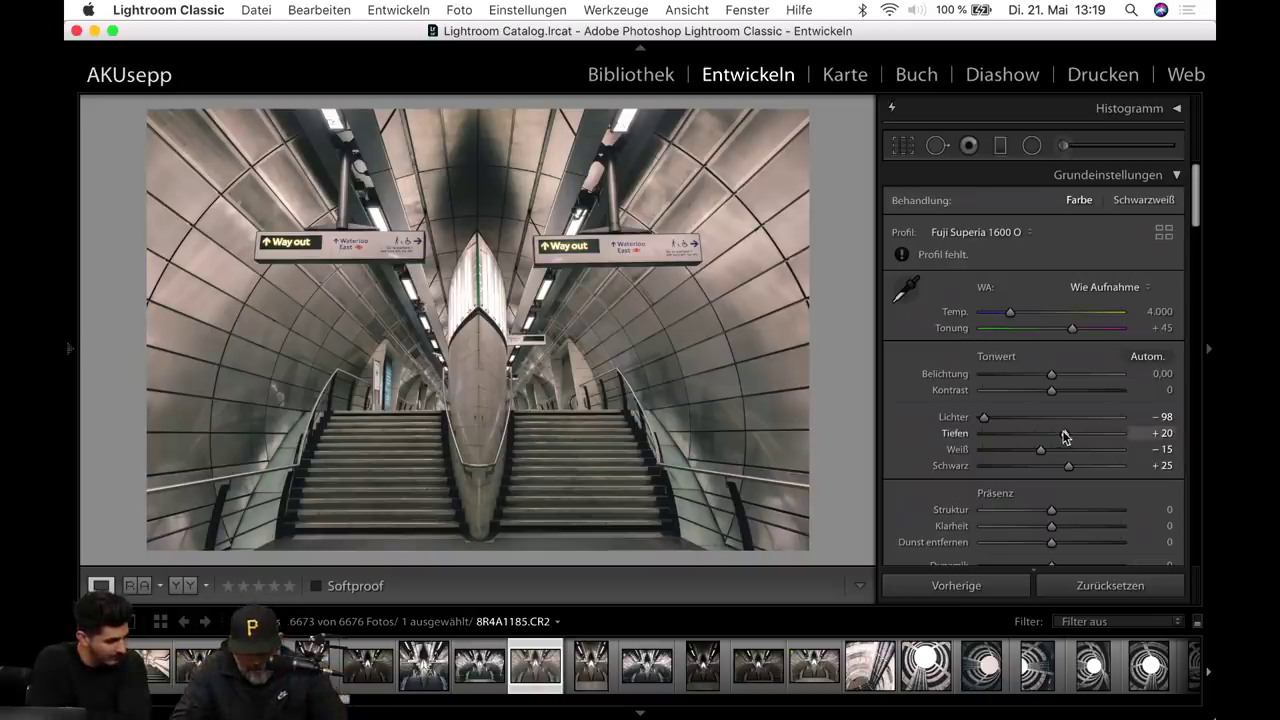
mouse_move(1083, 436)
mouse_down()
mouse_move(1049, 437)
mouse_move(1081, 435)
mouse_up()
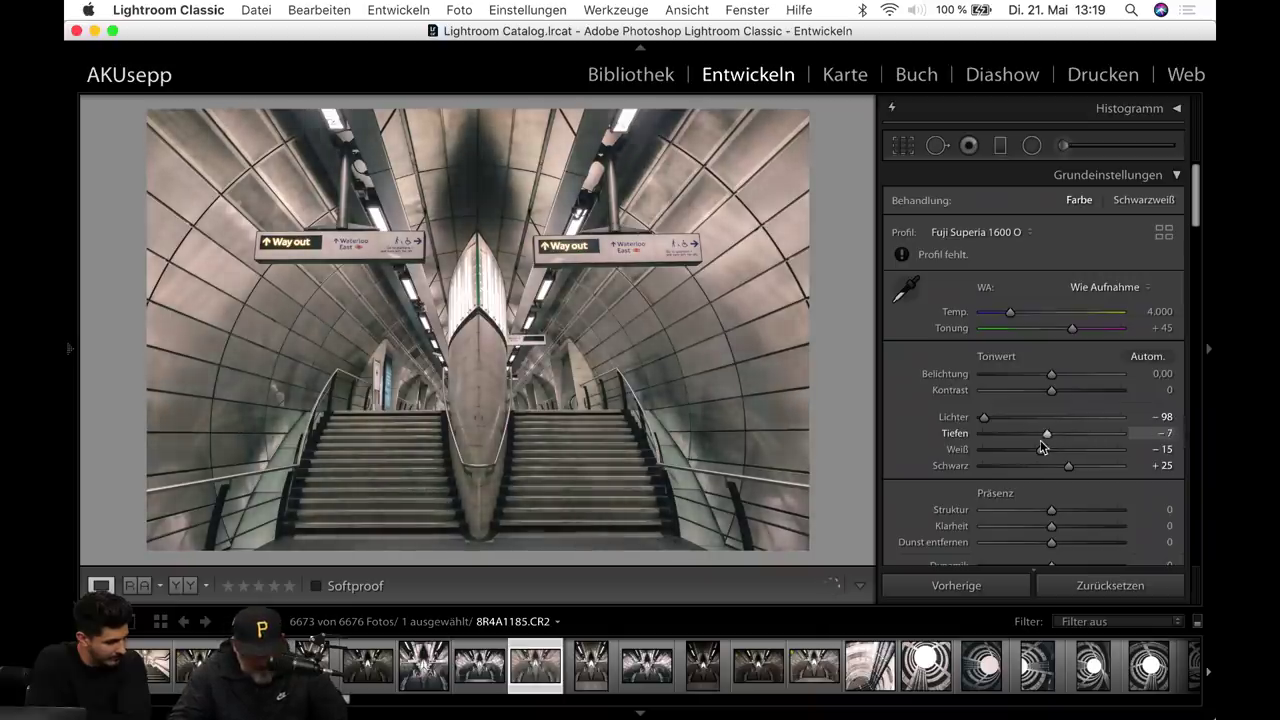
drag(1050, 439, 1071, 434)
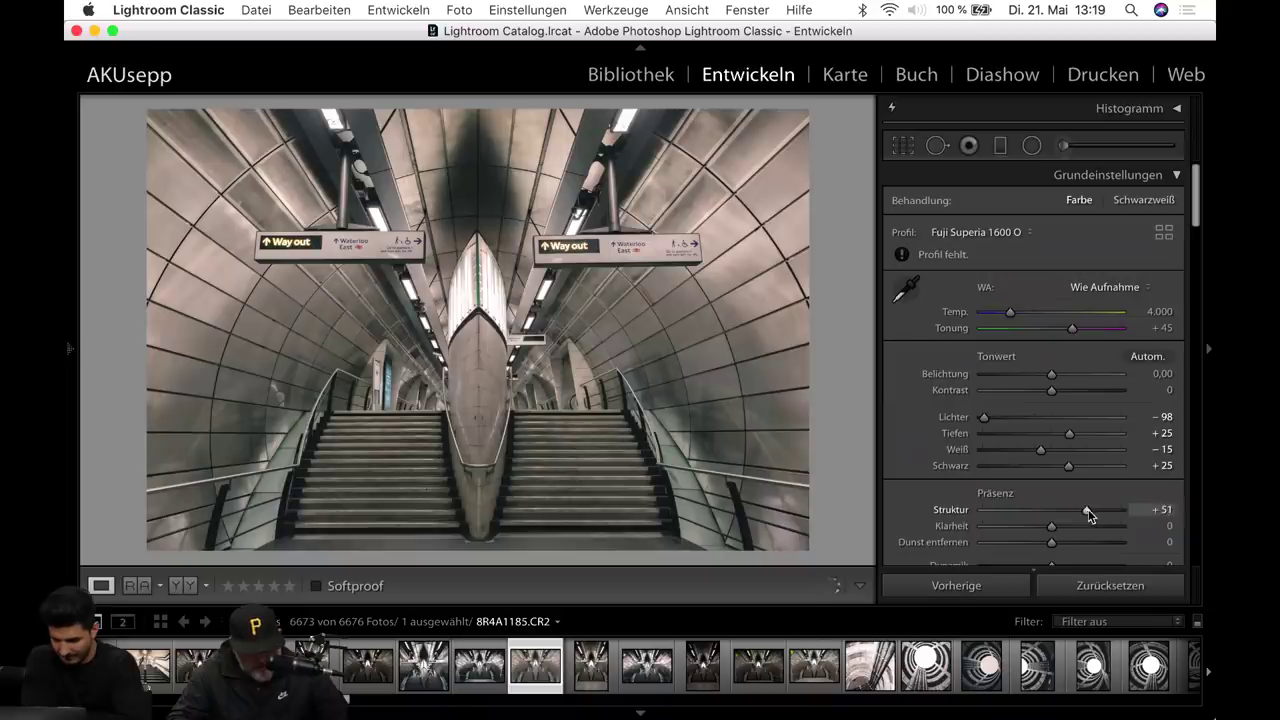
Preview Structure at its minimum for comparison, then set it to +37 for crisper detail.
drag(1055, 510, 933, 528)
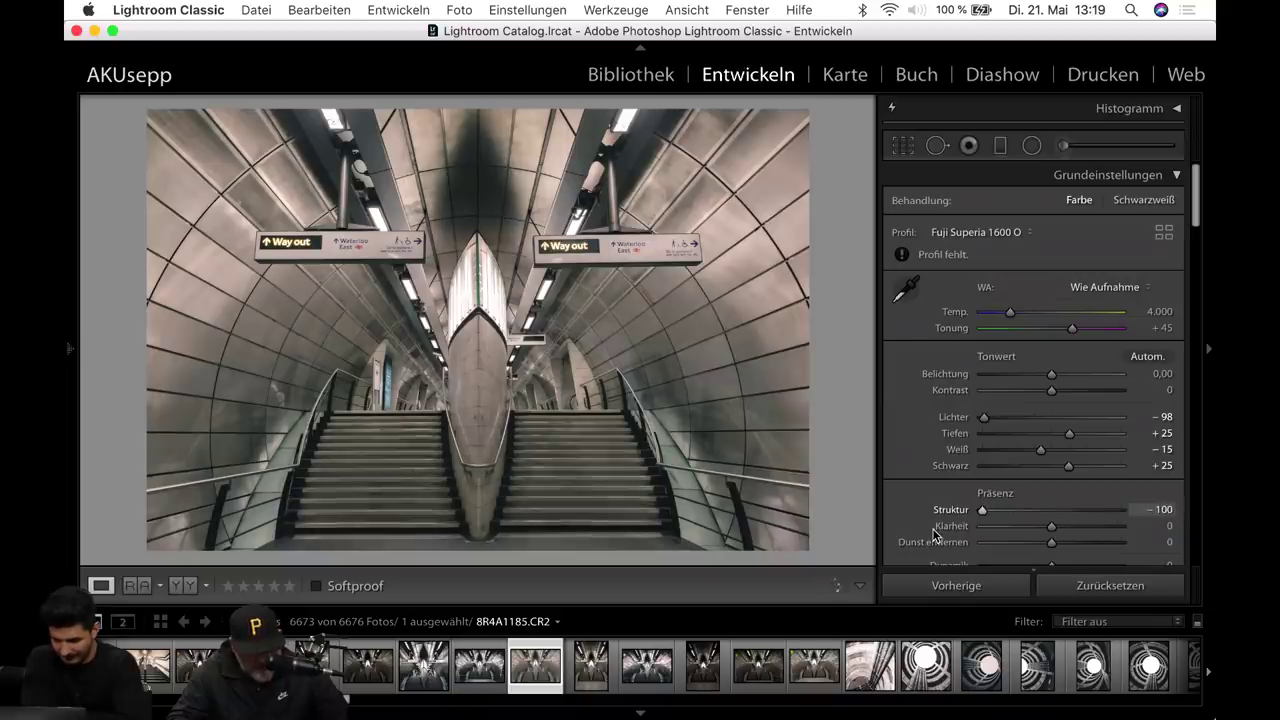
drag(1062, 524, 1071, 524)
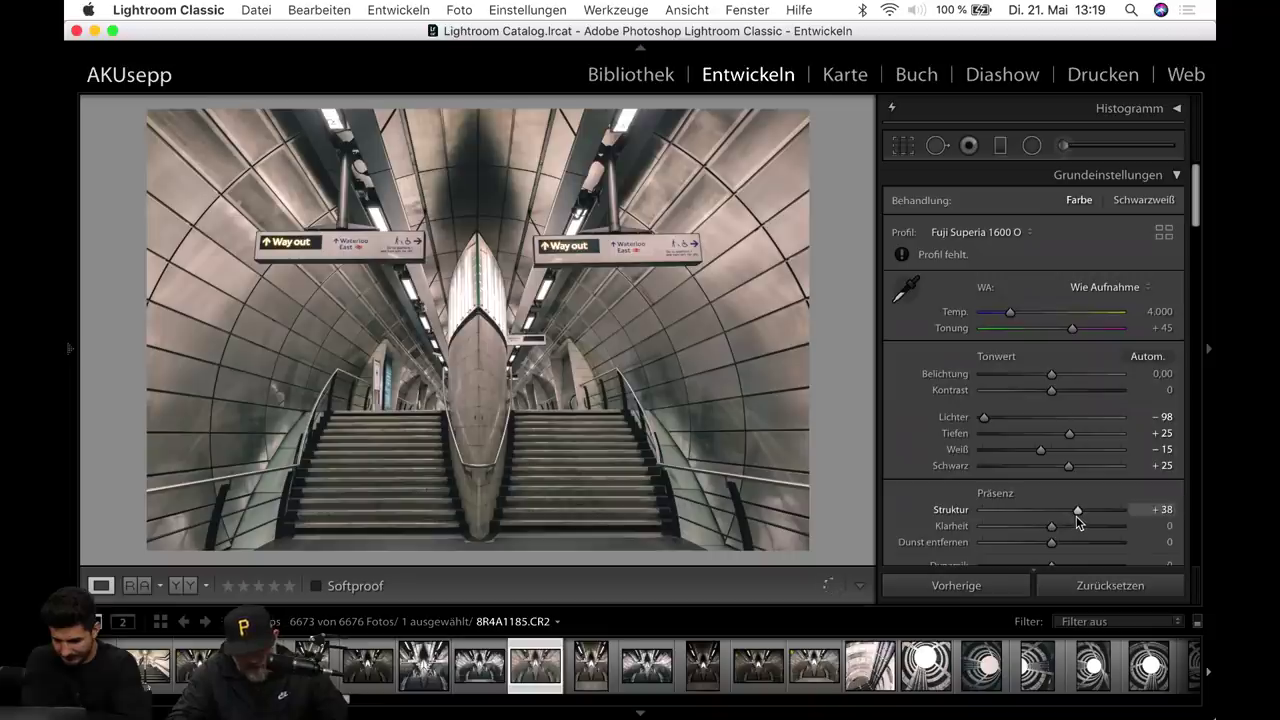
scroll(1078, 521, down, 1)
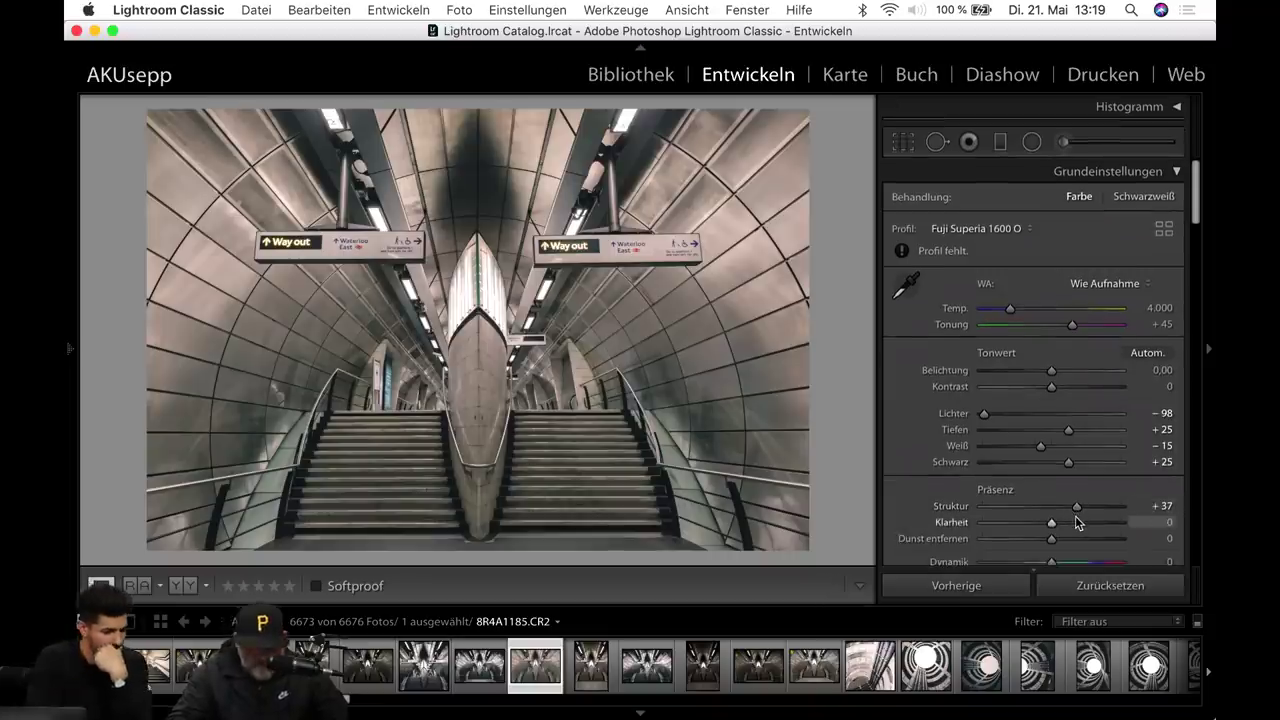
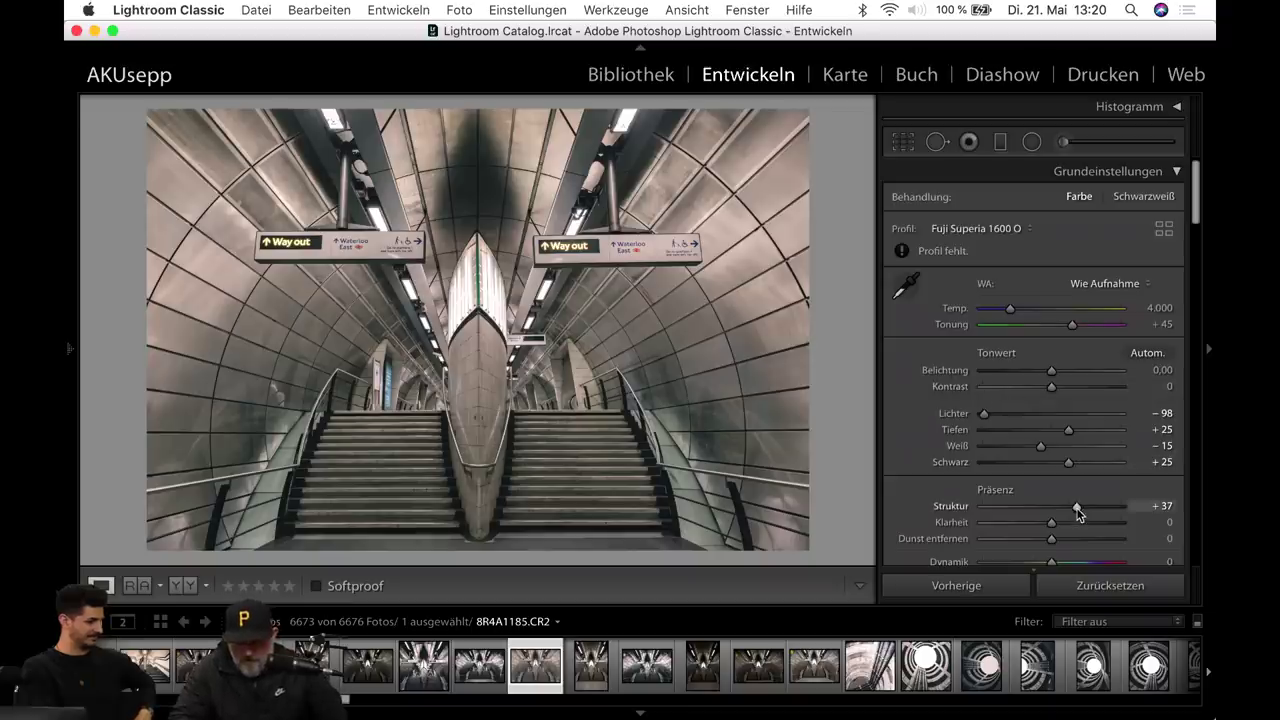
Ease Struktur back to +33 in Grundeinstellungen.
drag(1078, 507, 1074, 507)
scroll(1050, 400, down, 3)
scroll(1050, 400, down, 3)
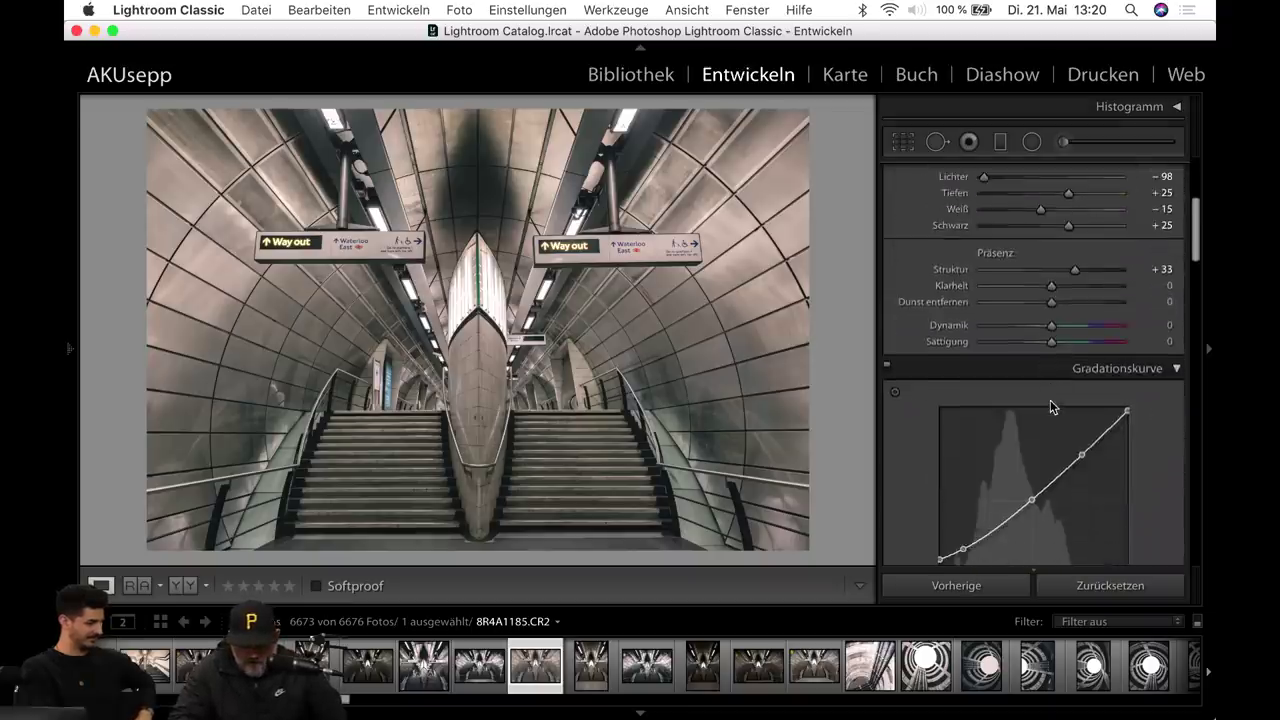
scroll(1050, 400, up, 3)
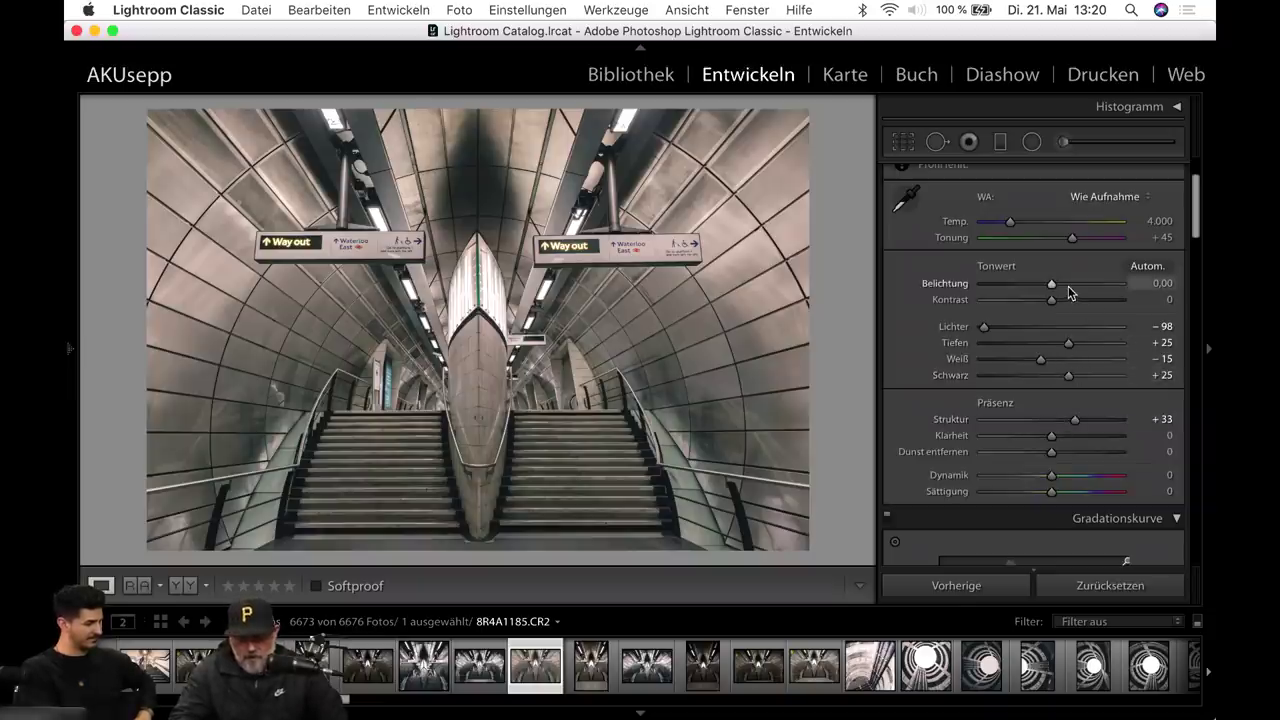
scroll(1005, 290, down, 5)
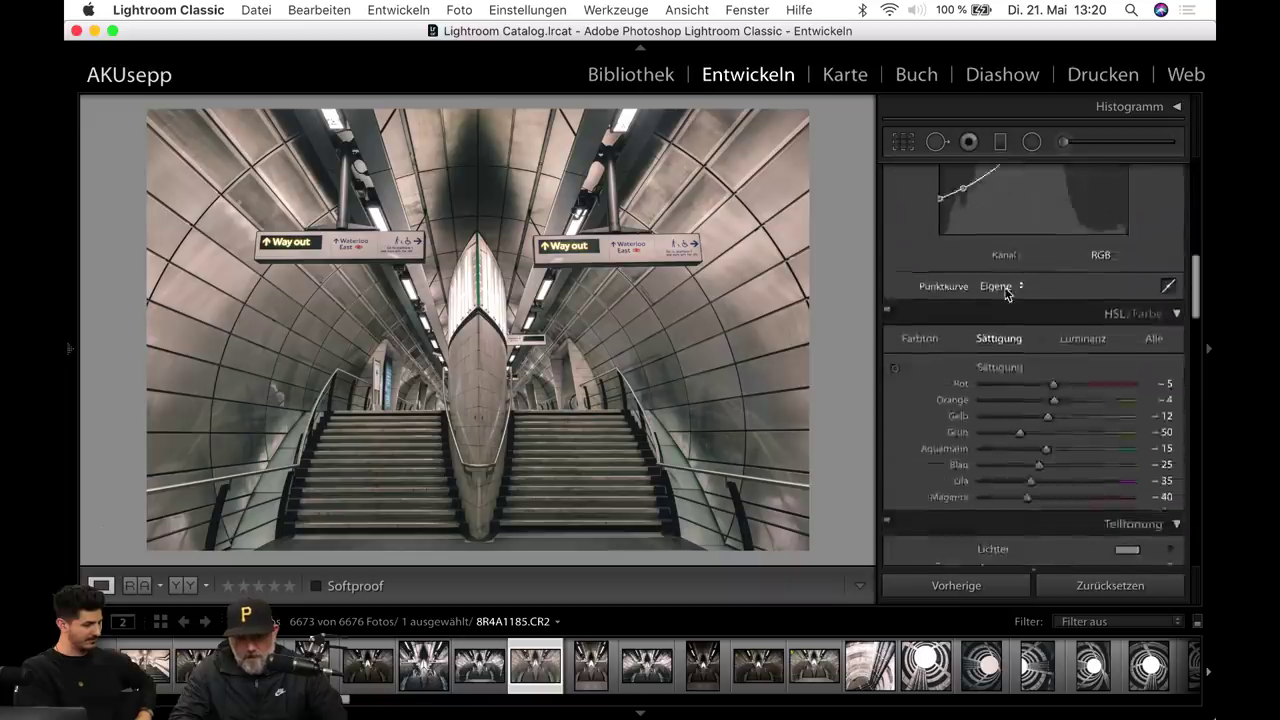
scroll(1005, 290, down, 5)
scroll(1005, 293, down, 3)
scroll(1005, 293, down, 3)
scroll(1005, 291, down, 2)
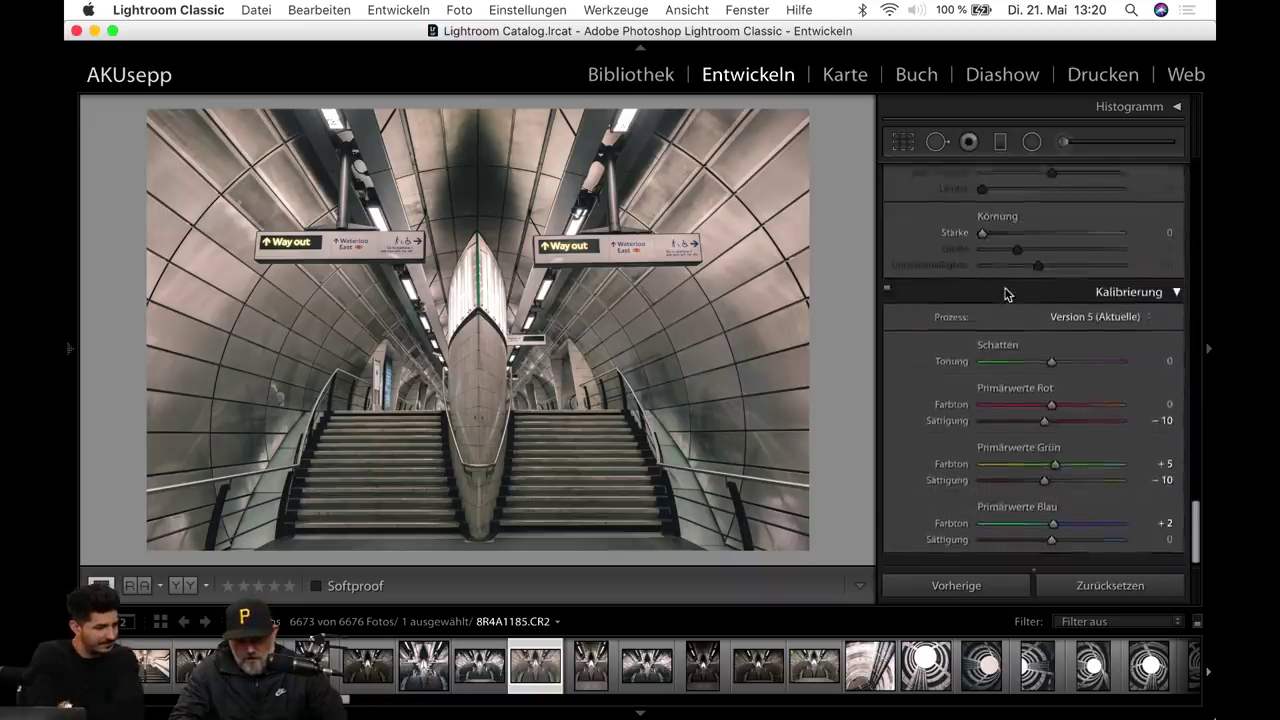
scroll(1005, 291, up, 5)
scroll(1005, 289, up, 5)
scroll(1005, 290, up, 5)
scroll(1005, 291, up, 5)
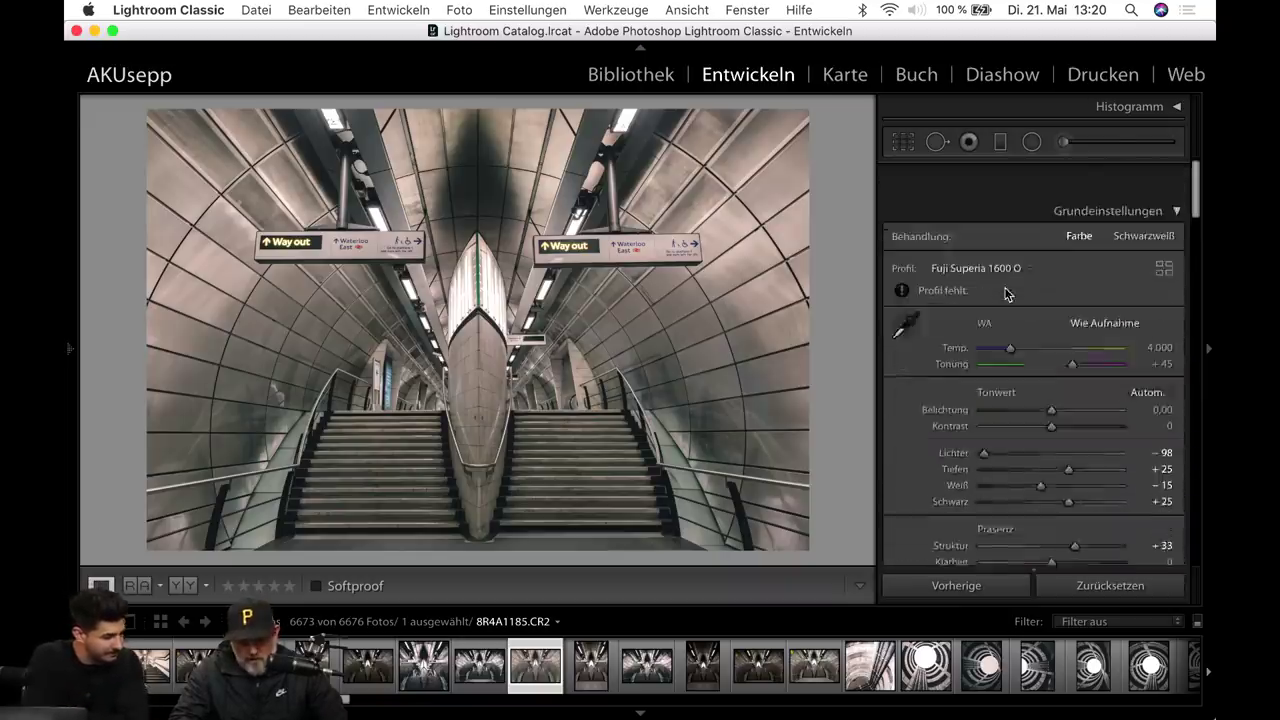
scroll(1030, 340, up, 2)
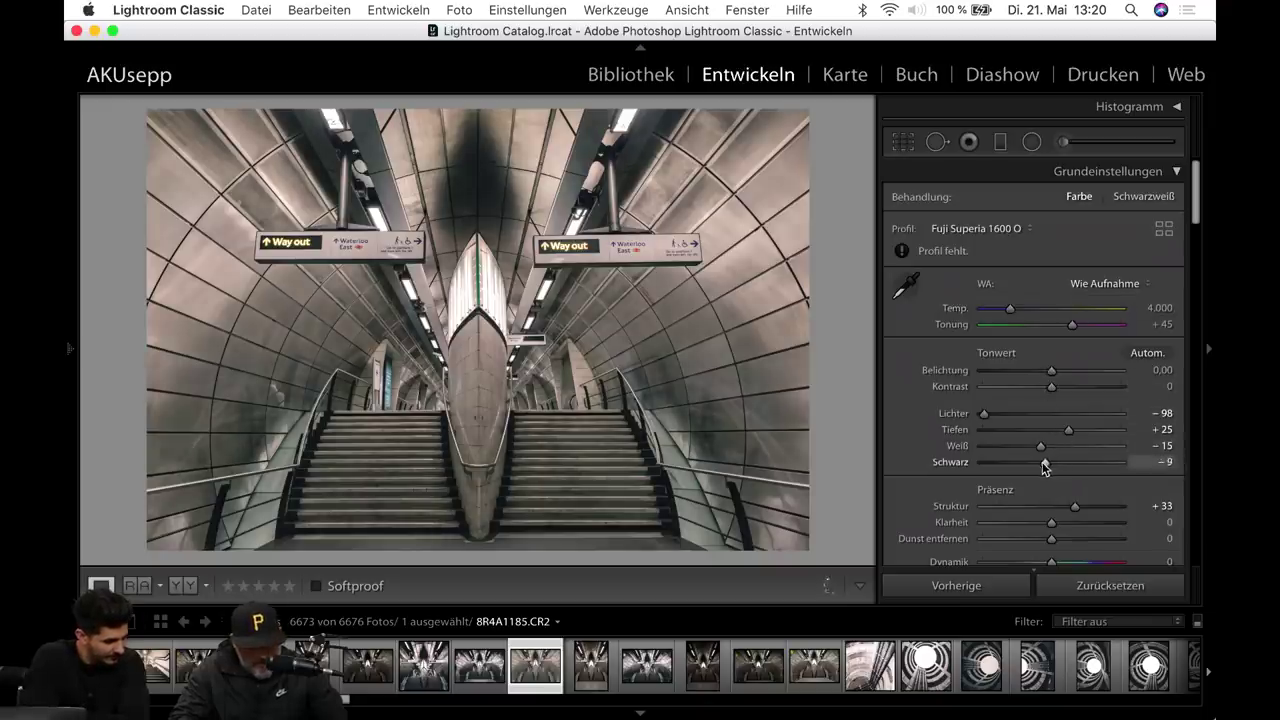
Deepen the Schwarz (blacks) slider to -15.
drag(1044, 463, 1043, 460)
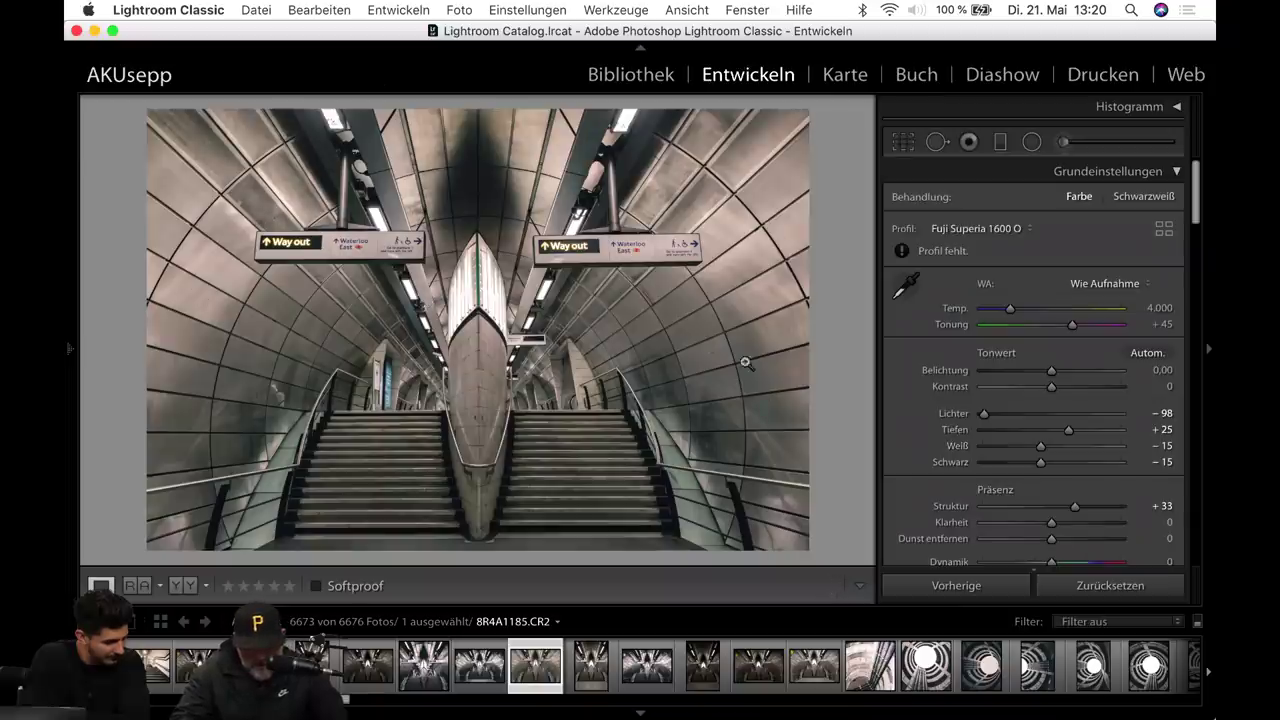
scroll(1055, 319, down, 5)
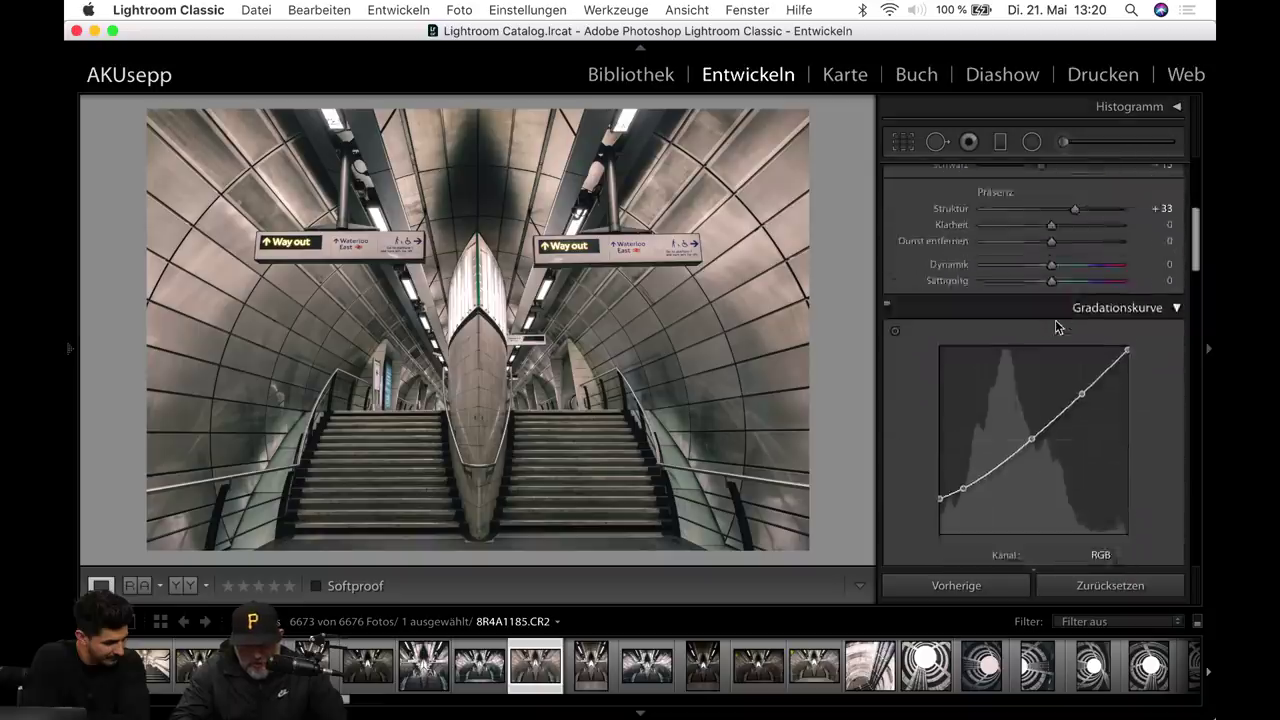
scroll(1055, 319, down, 5)
scroll(1055, 319, up, 1)
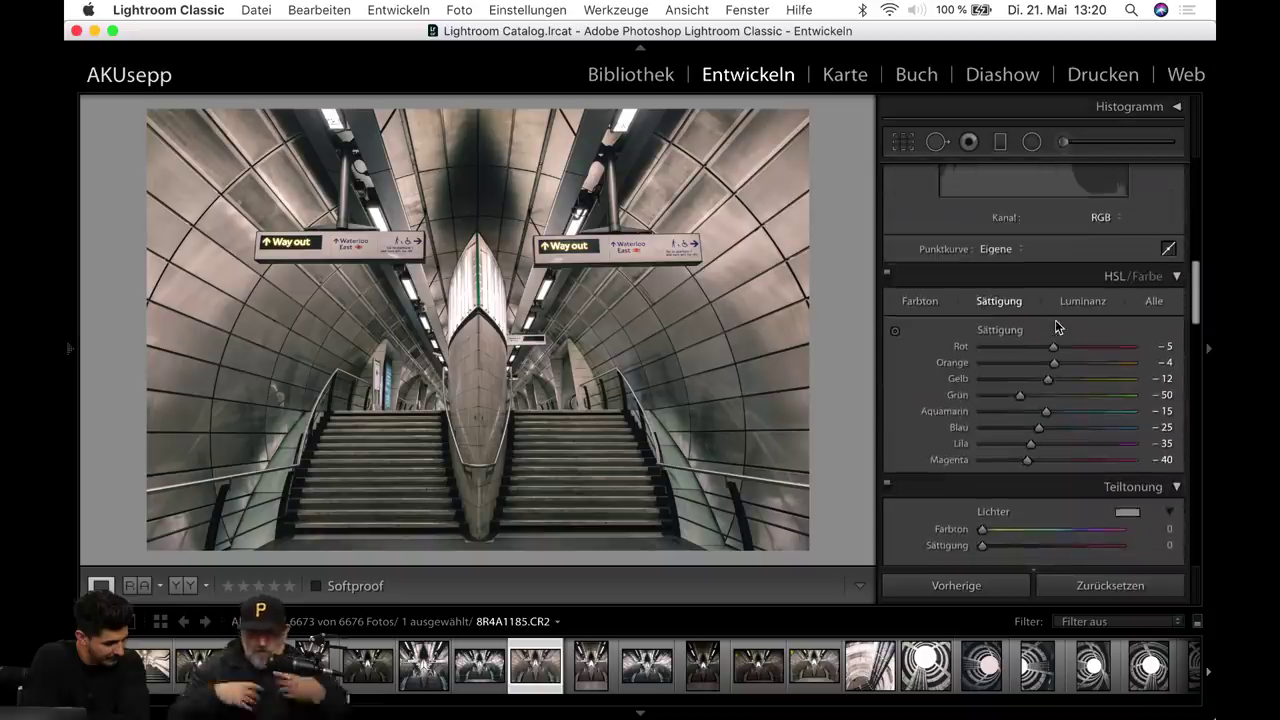
scroll(1055, 320, up, 5)
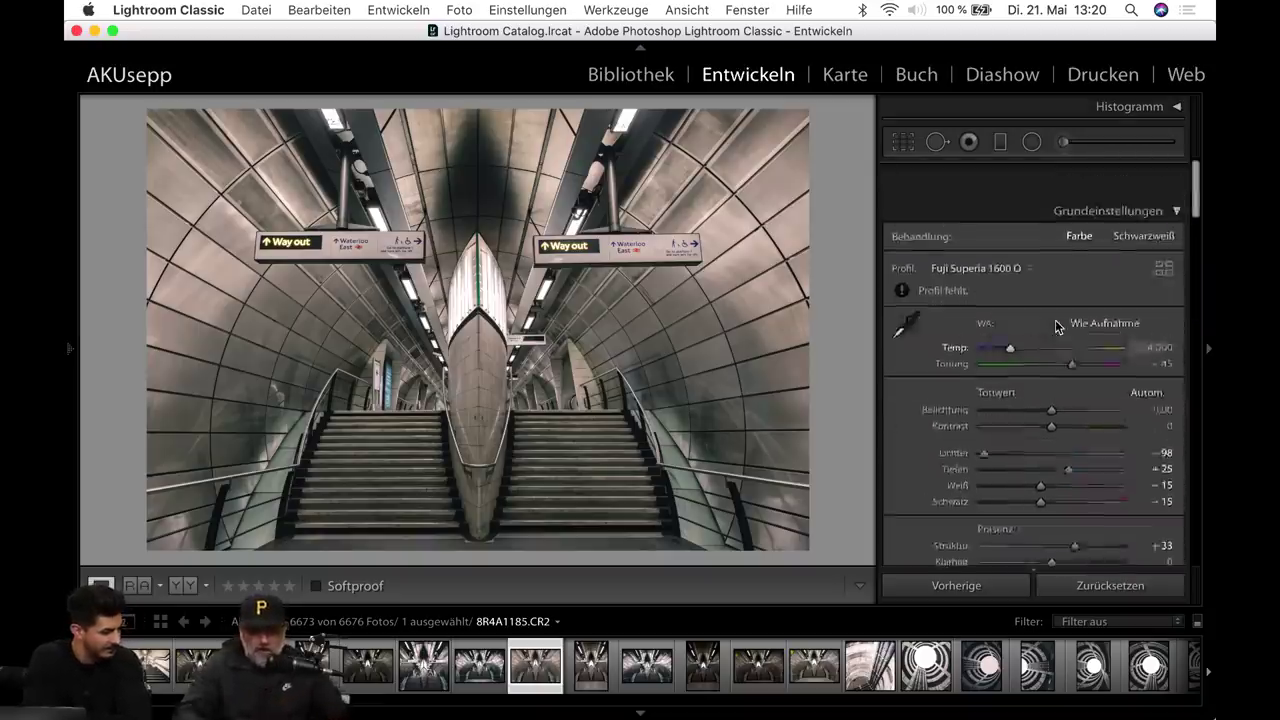
scroll(1050, 328, down, 1)
scroll(1048, 331, down, 2)
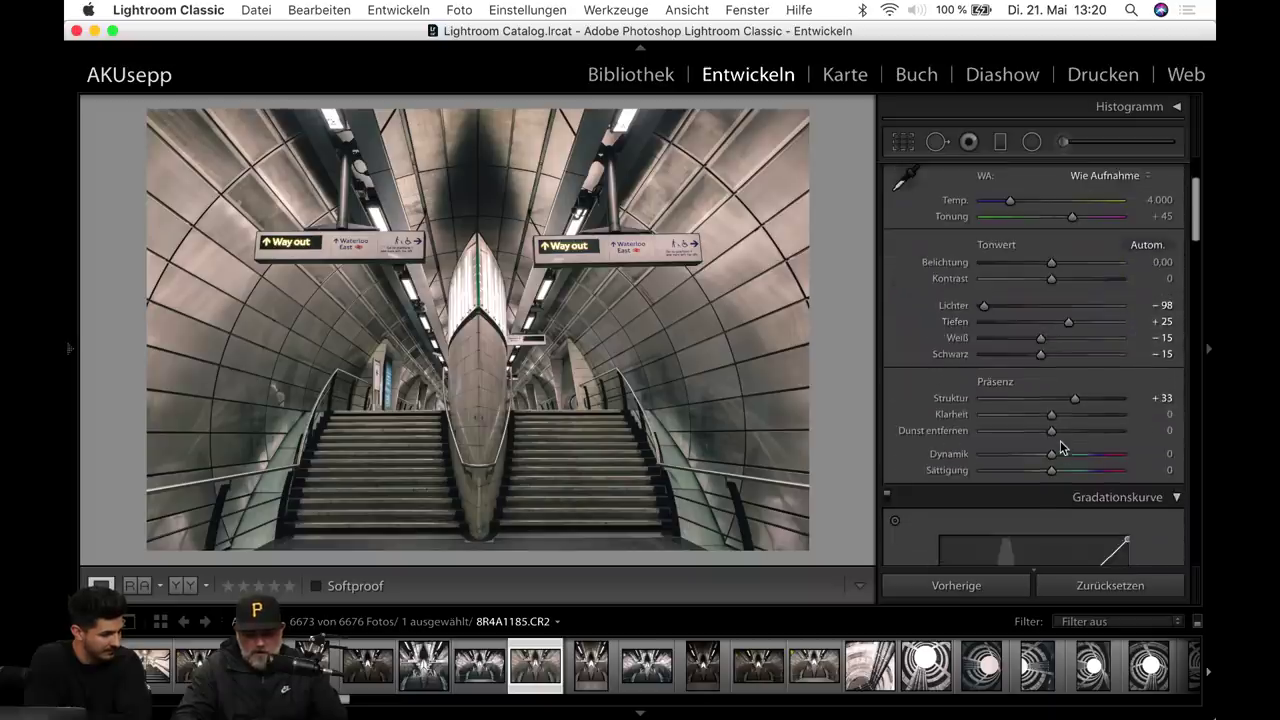
scroll(1058, 442, down, 4)
scroll(1060, 440, down, 1)
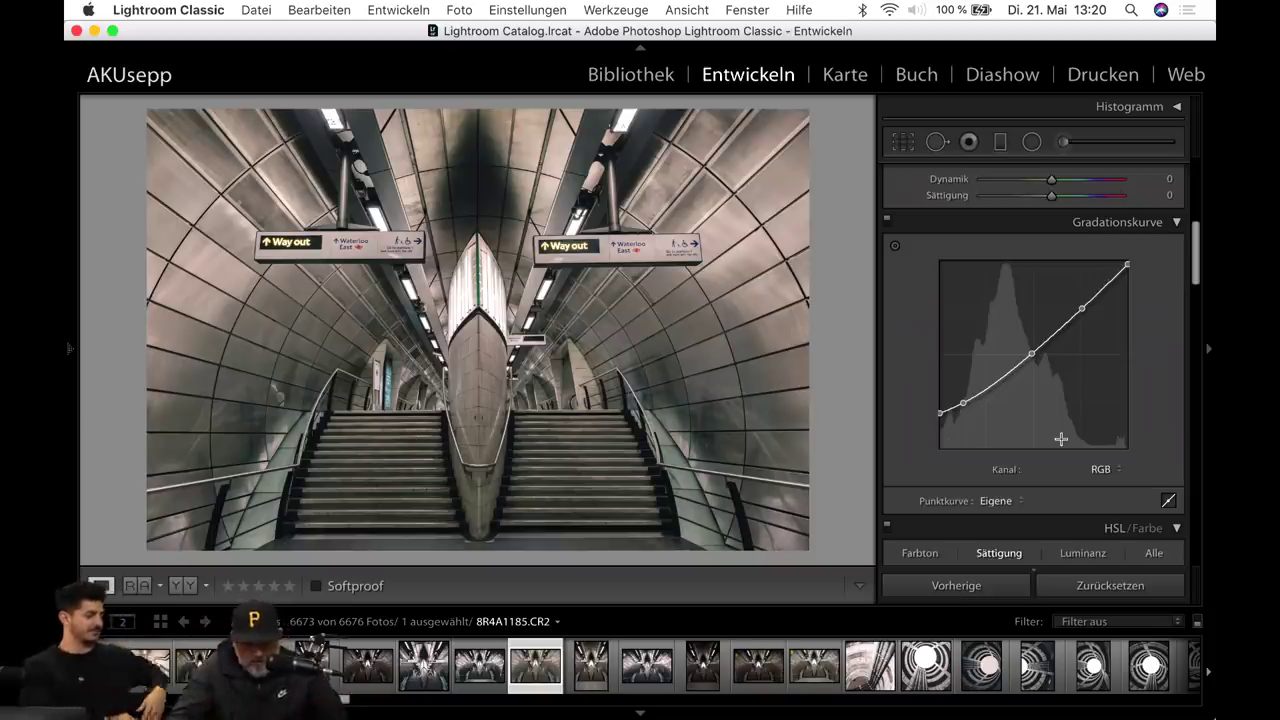
Set HSL Gelb saturation to -100, comparing briefly with some yellow restored.
scroll(1060, 438, up, 3)
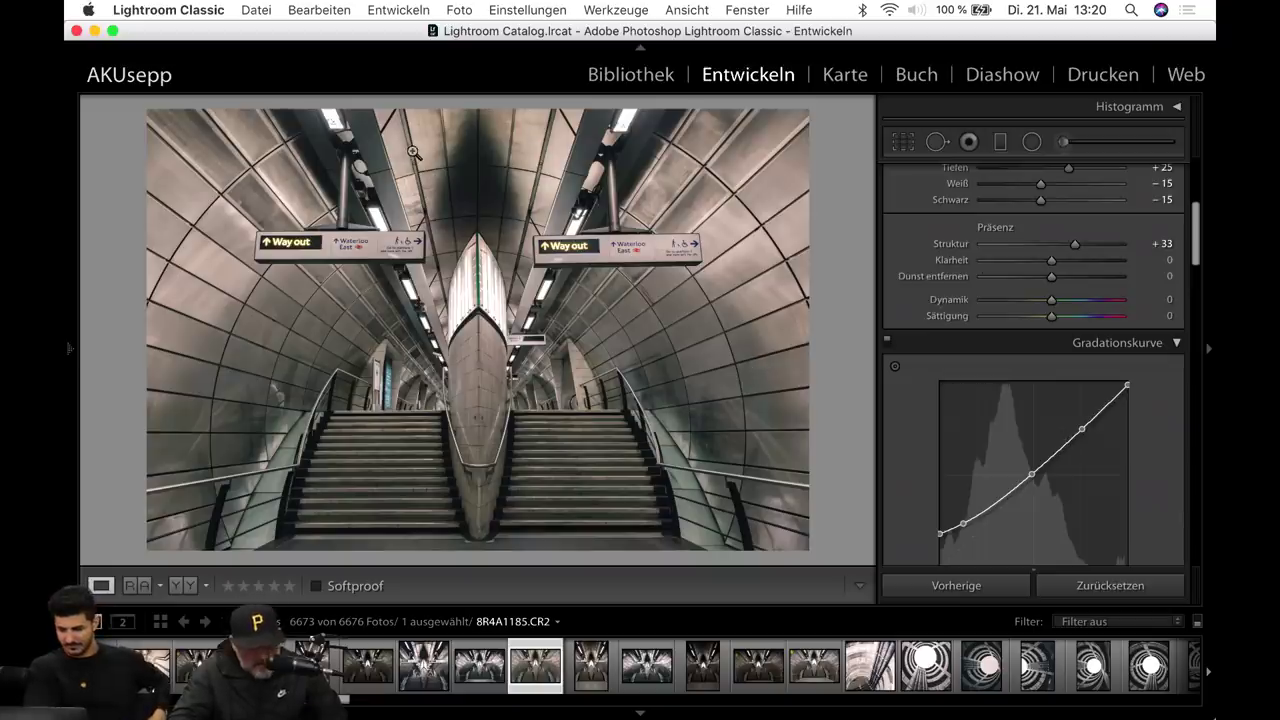
scroll(887, 312, down, 5)
scroll(887, 312, down, 3)
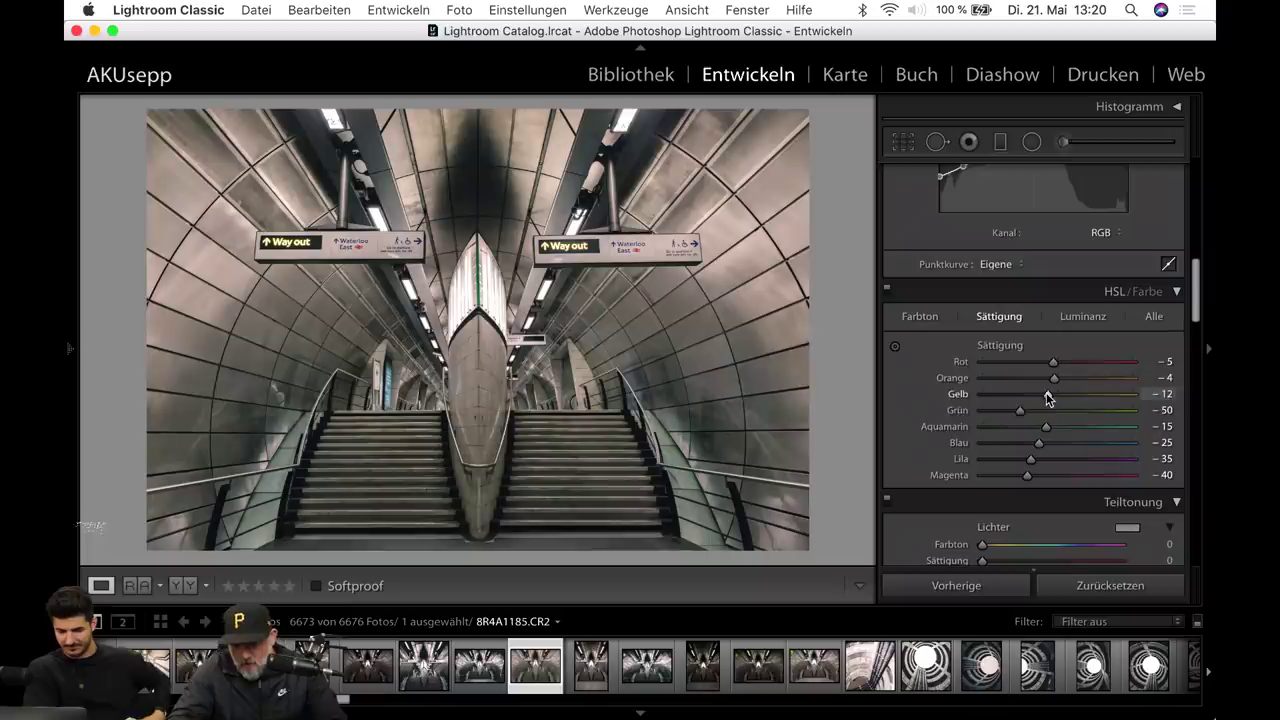
key(shift+Down)
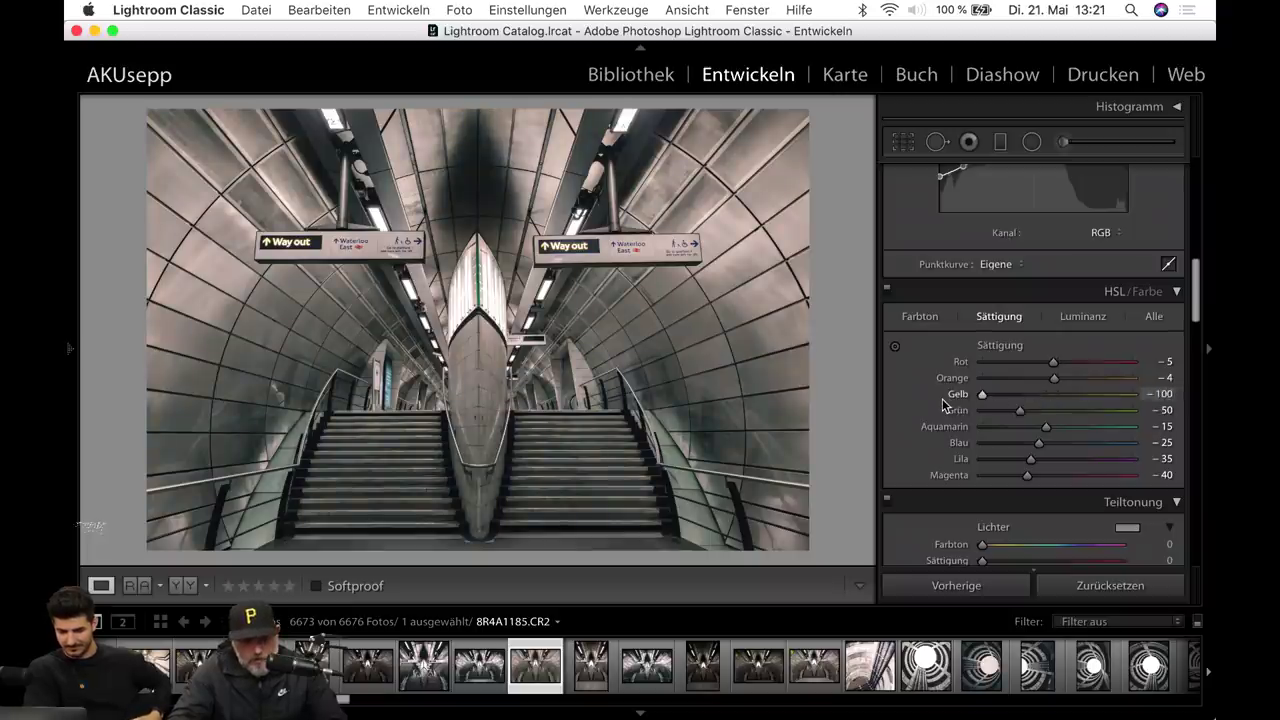
mouse_move(958, 402)
mouse_down()
mouse_move(1046, 406)
mouse_move(934, 409)
mouse_up()
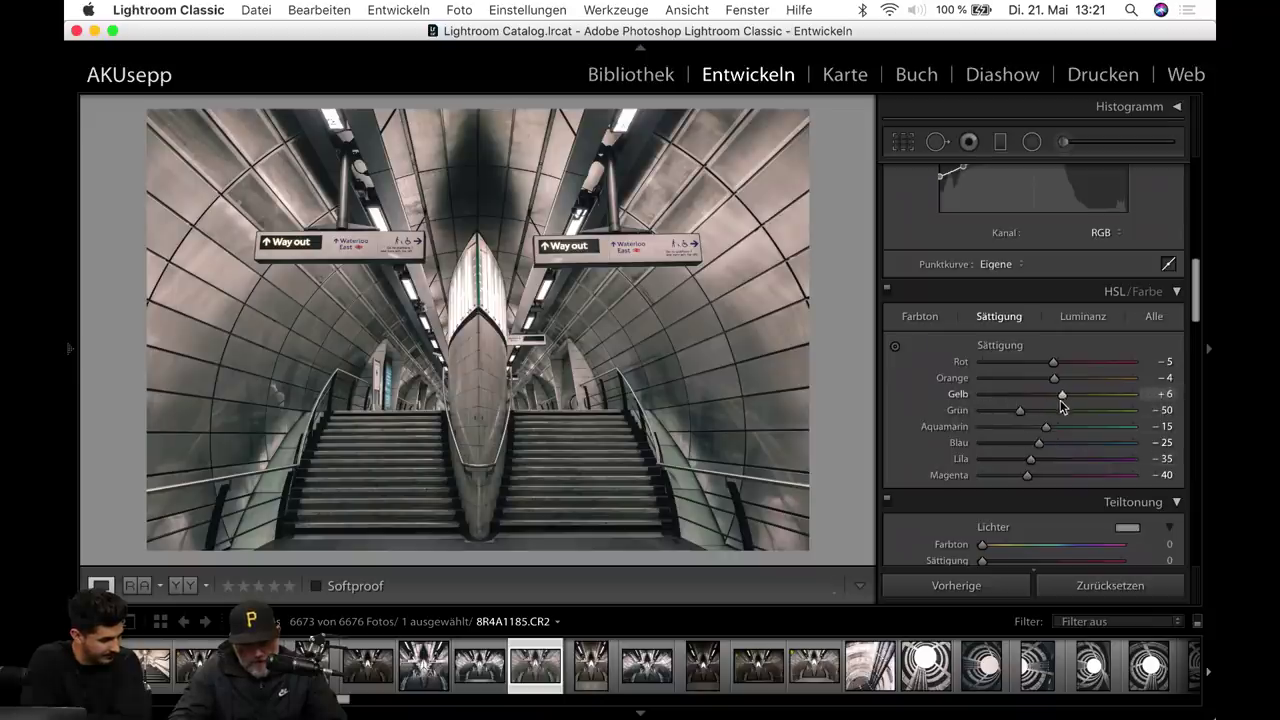
drag(1119, 418, 881, 438)
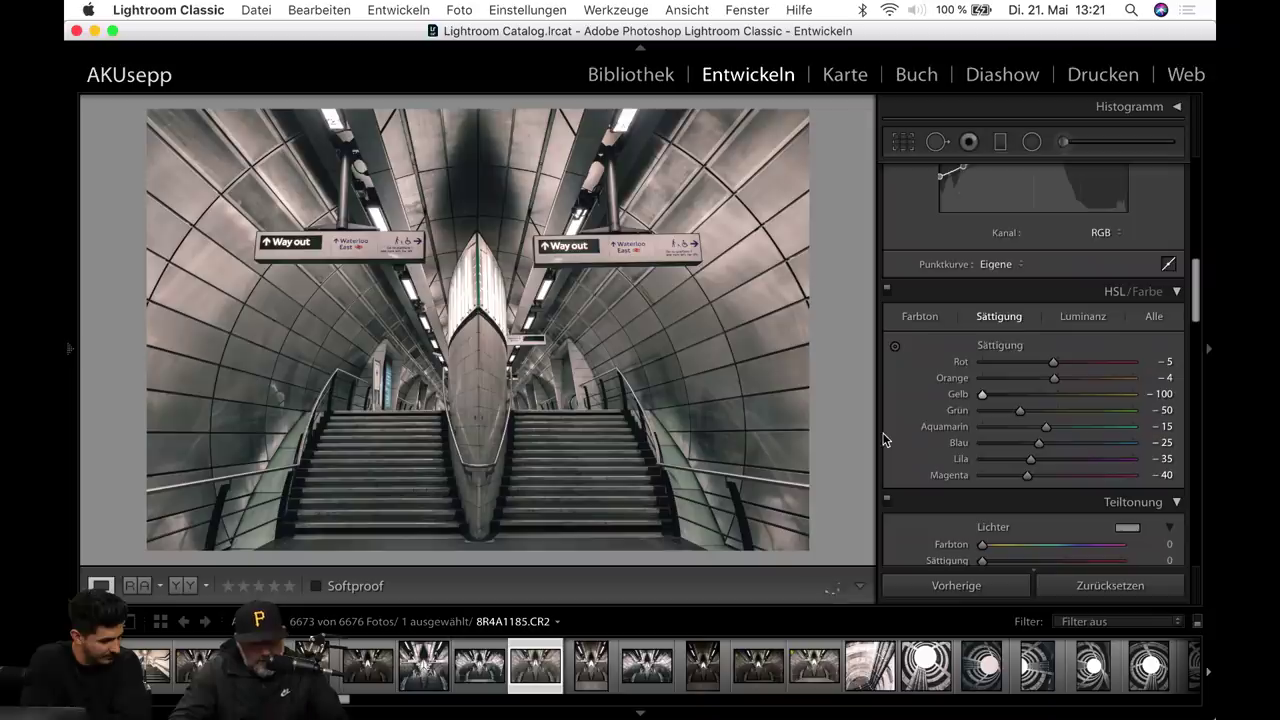
click(316, 252)
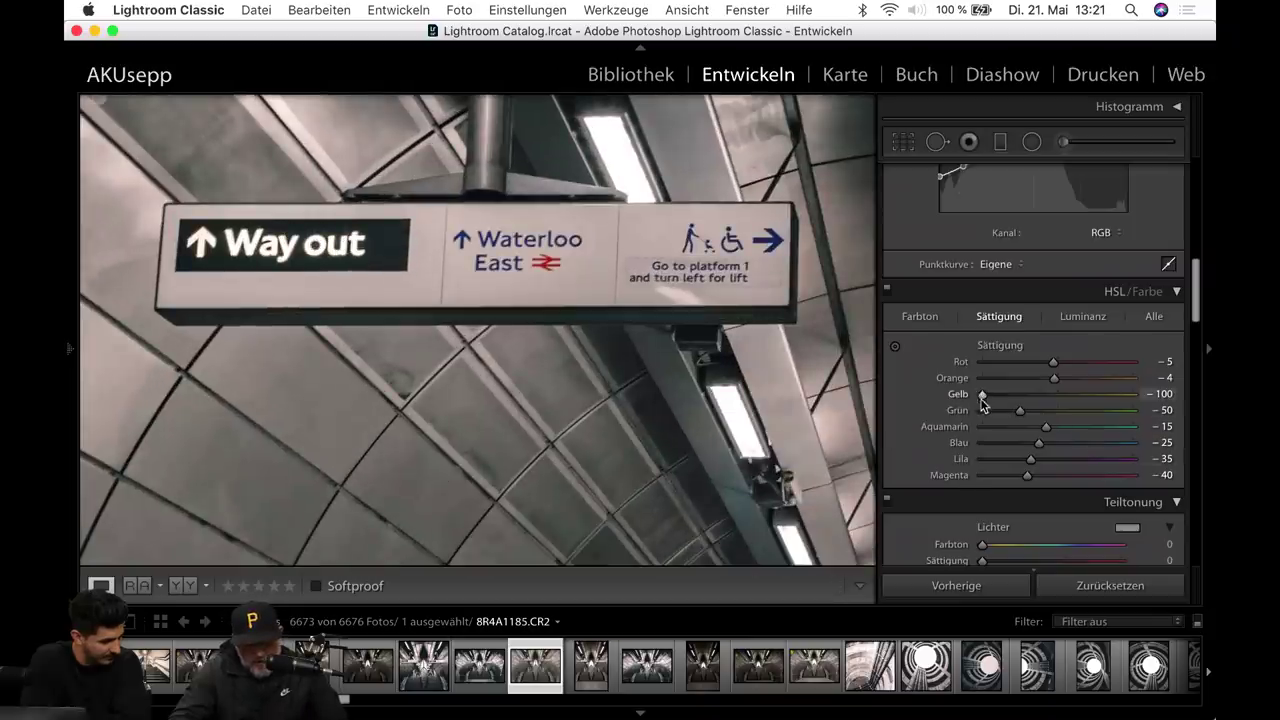
drag(982, 395, 1043, 406)
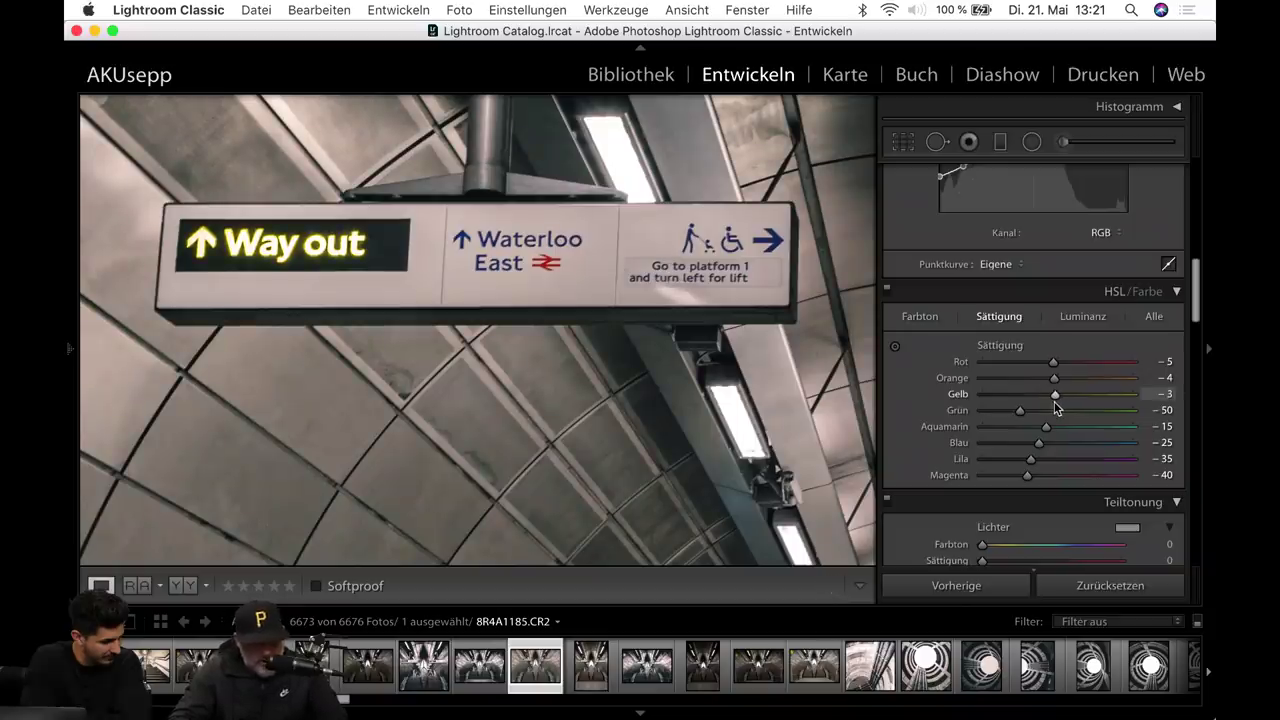
drag(1056, 407, 904, 424)
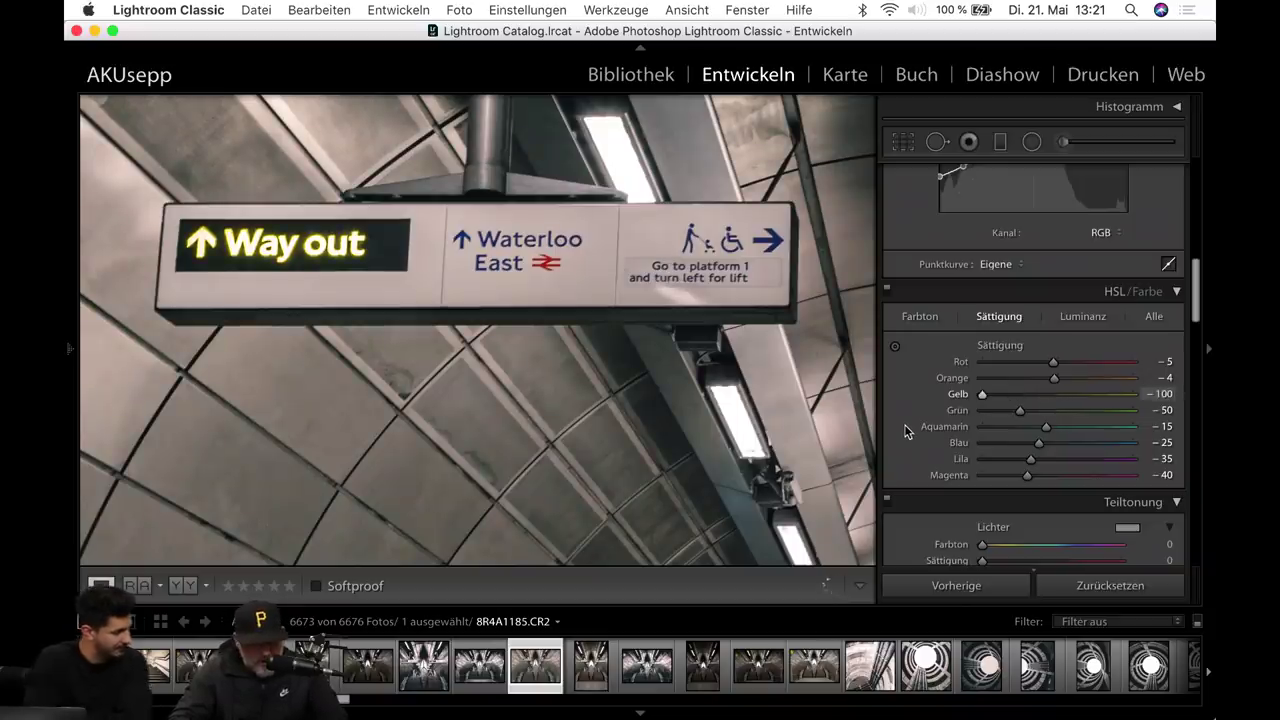
click(505, 255)
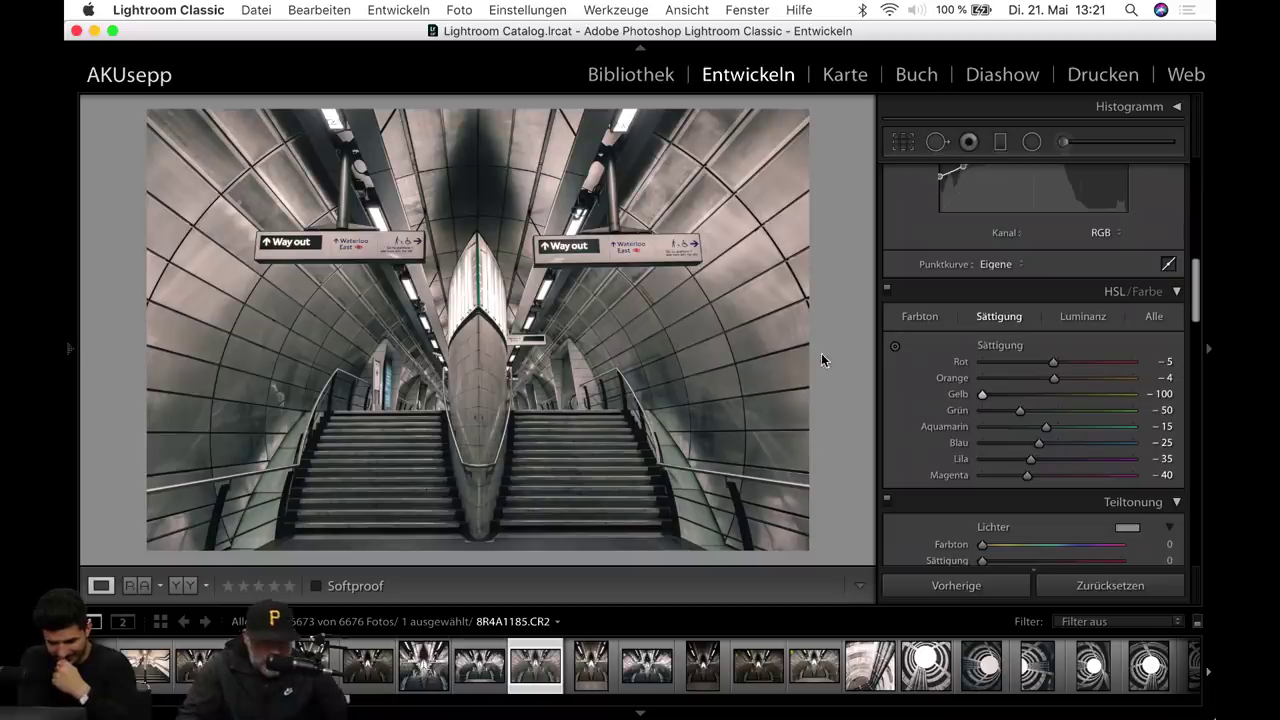
Lift the tone curve's black endpoint to about 18.8% and add a low point.
scroll(1053, 373, up, 2)
scroll(1053, 373, up, 5)
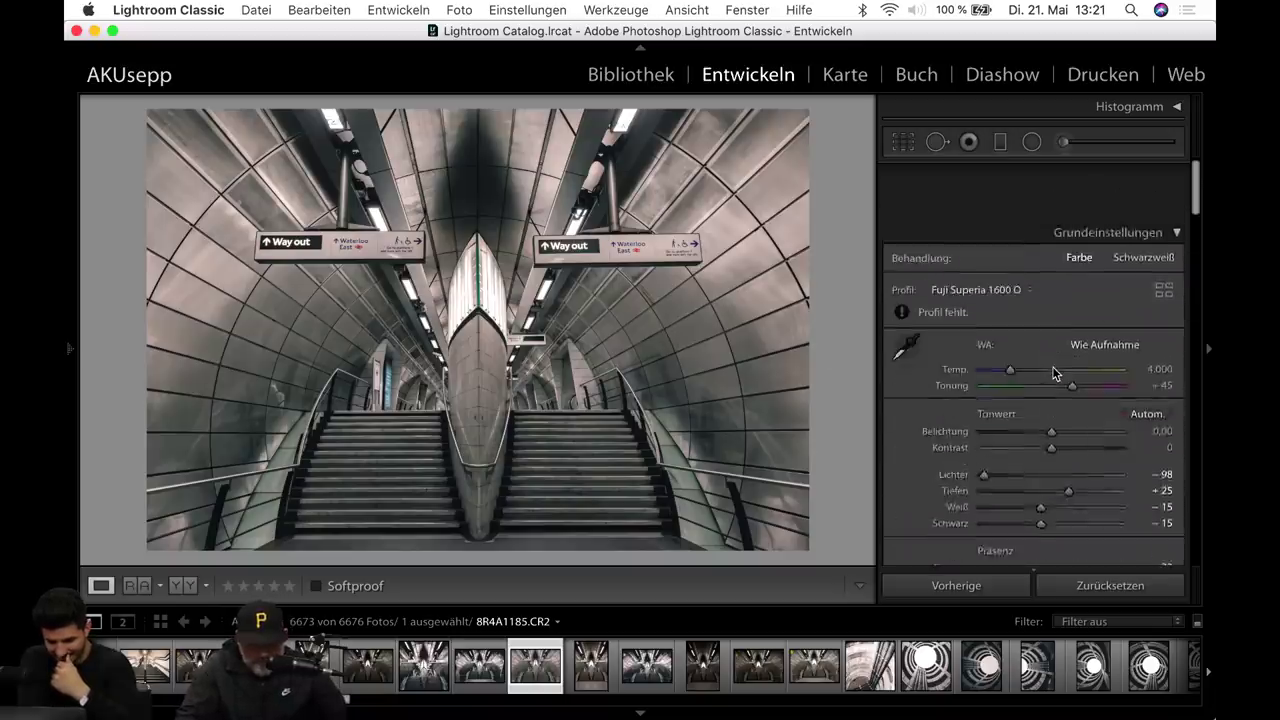
scroll(1053, 373, up, 3)
scroll(1053, 373, down, 2)
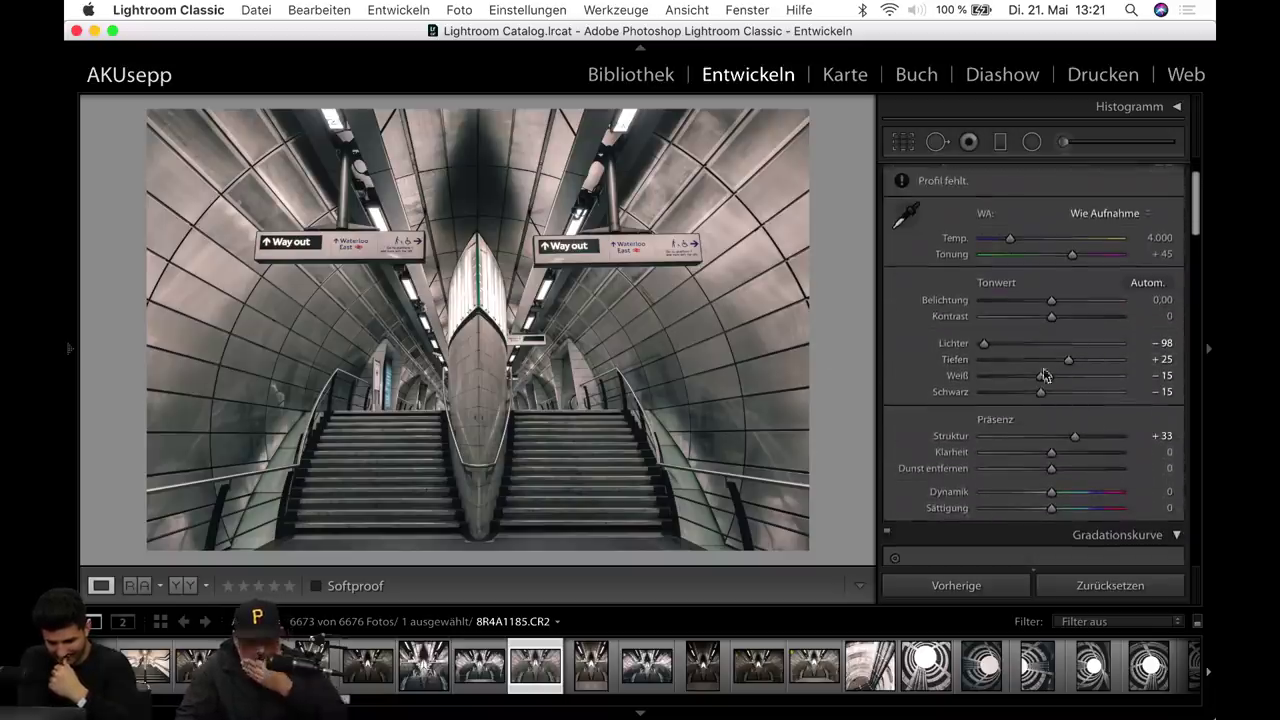
scroll(1015, 360, down, 2)
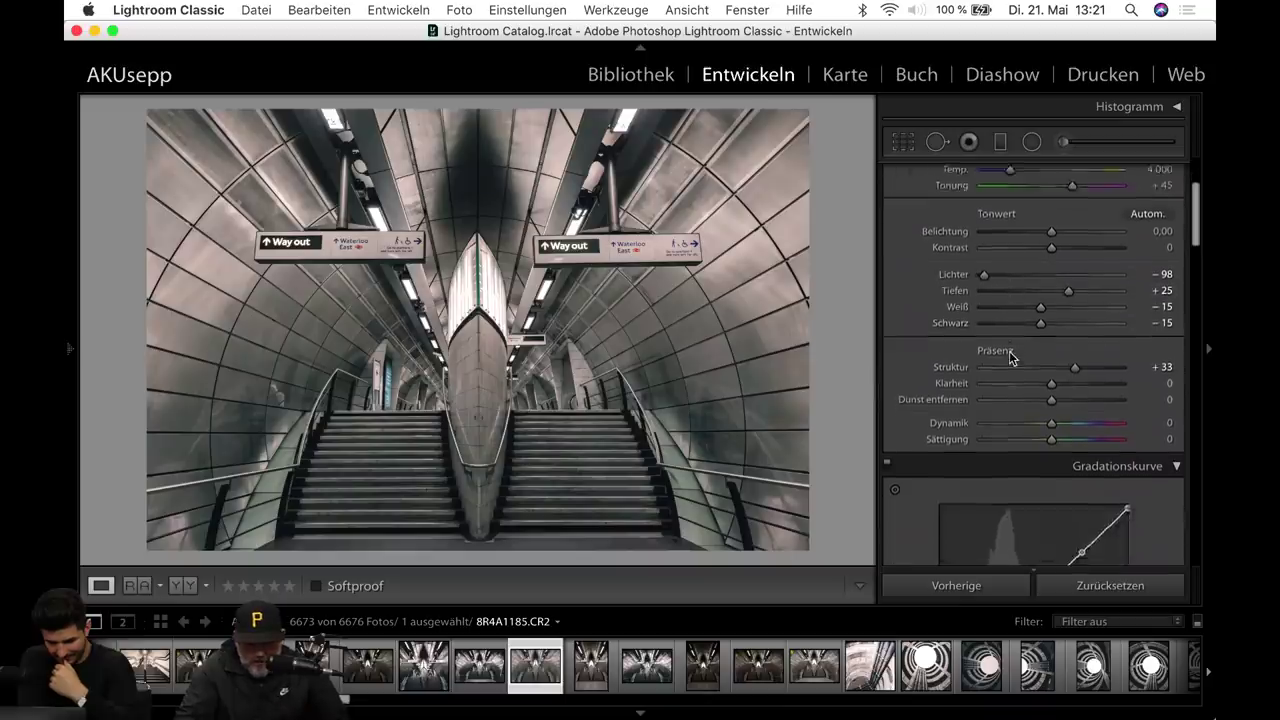
scroll(1012, 355, down, 2)
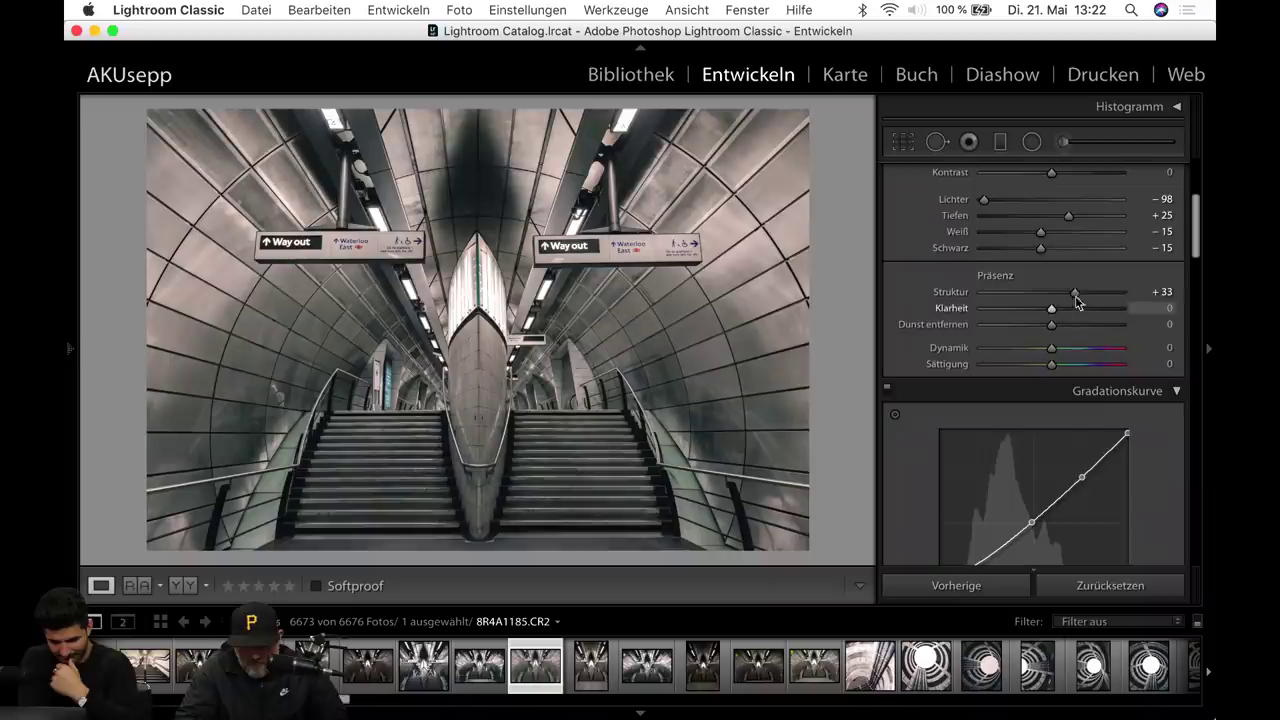
scroll(1076, 295, down, 3)
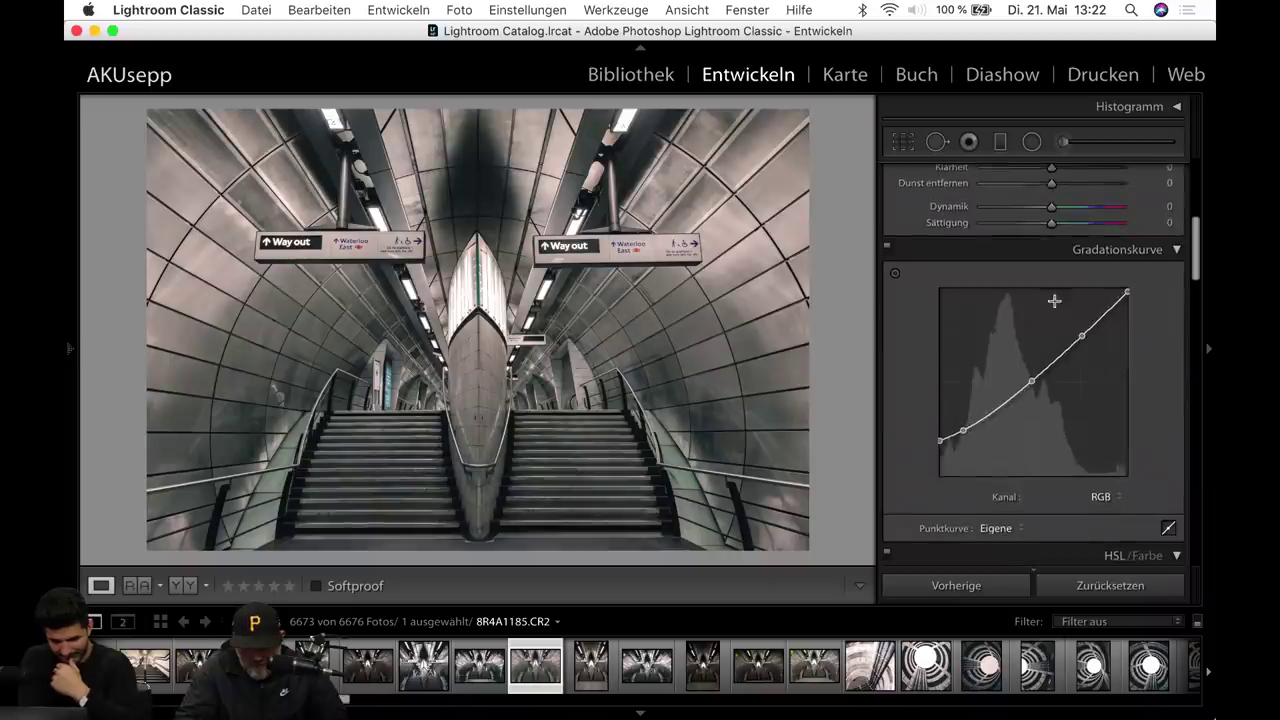
drag(963, 451, 963, 430)
drag(940, 474, 940, 440)
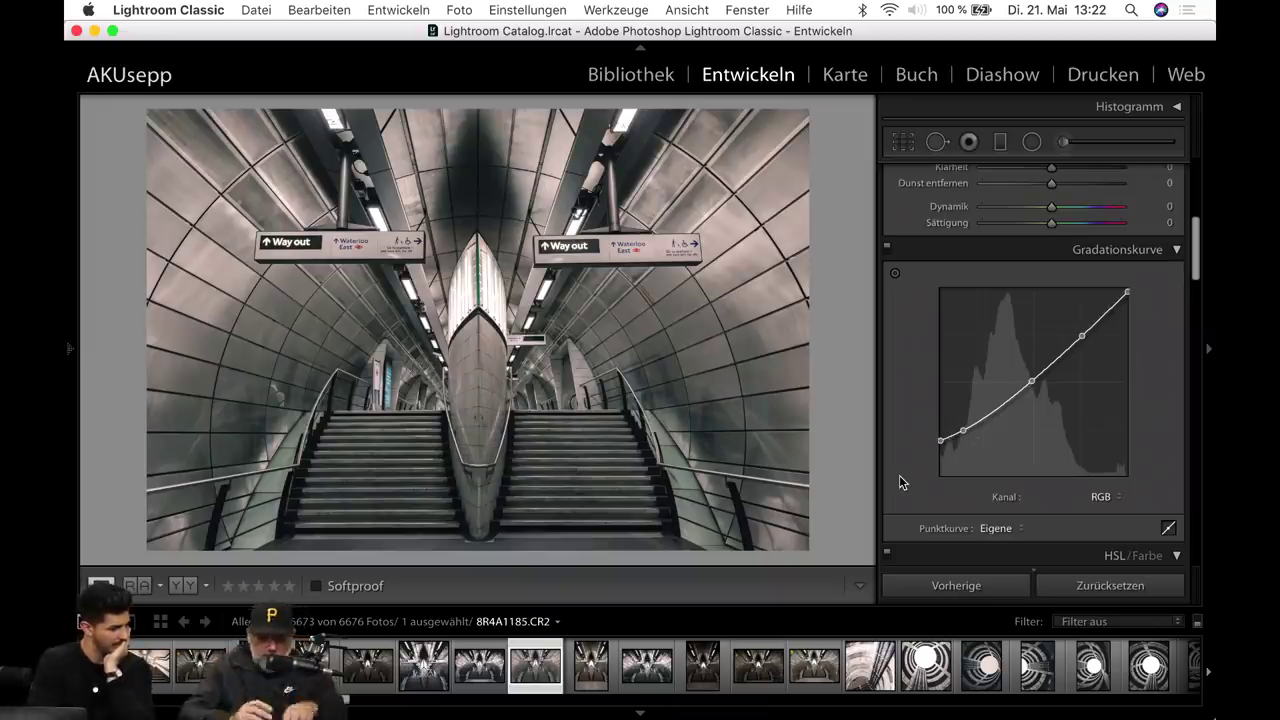
Expand the Histogramm panel to show the shooting info.
scroll(1062, 409, up, 5)
scroll(1062, 409, up, 2)
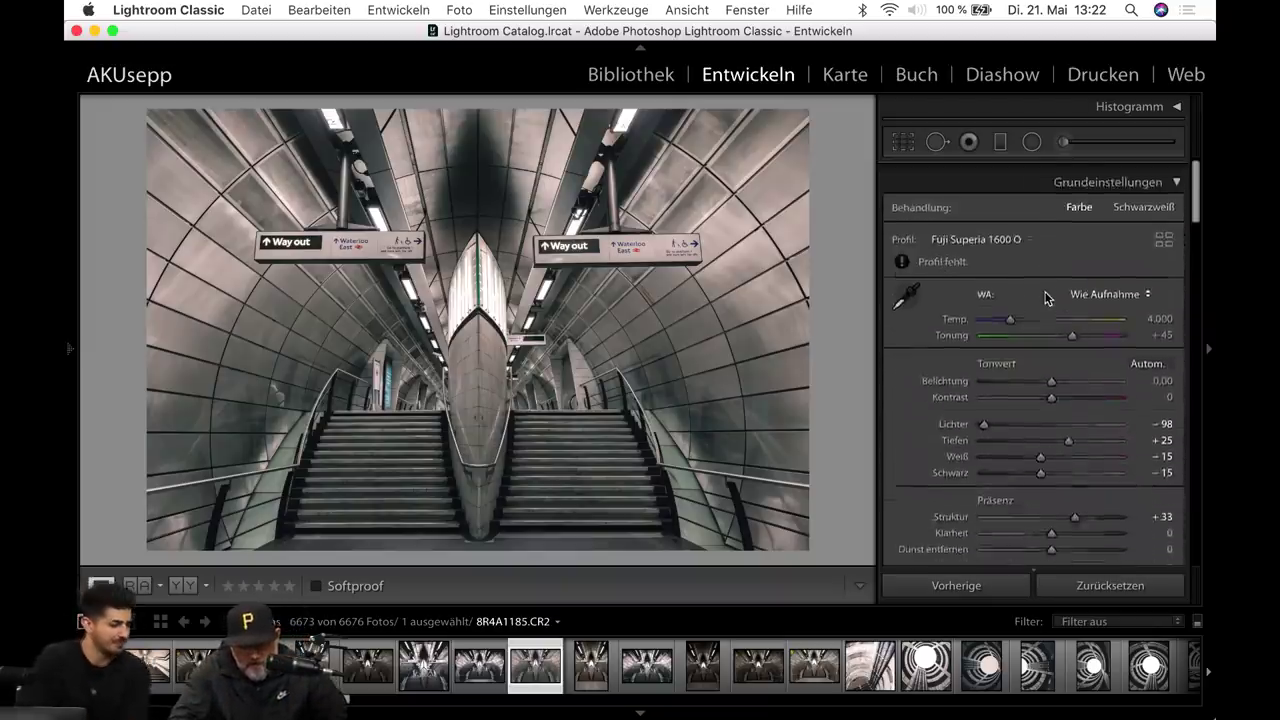
click(1168, 108)
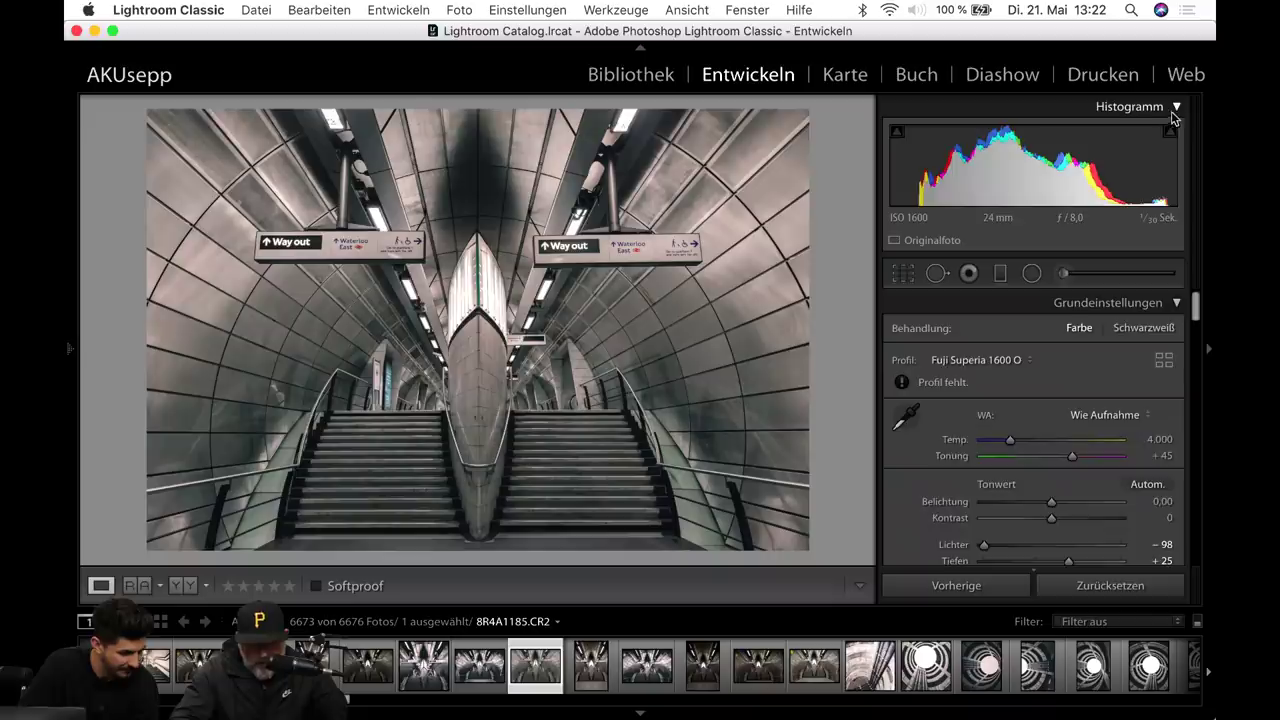
Collapse the Histogramm panel again.
click(1173, 113)
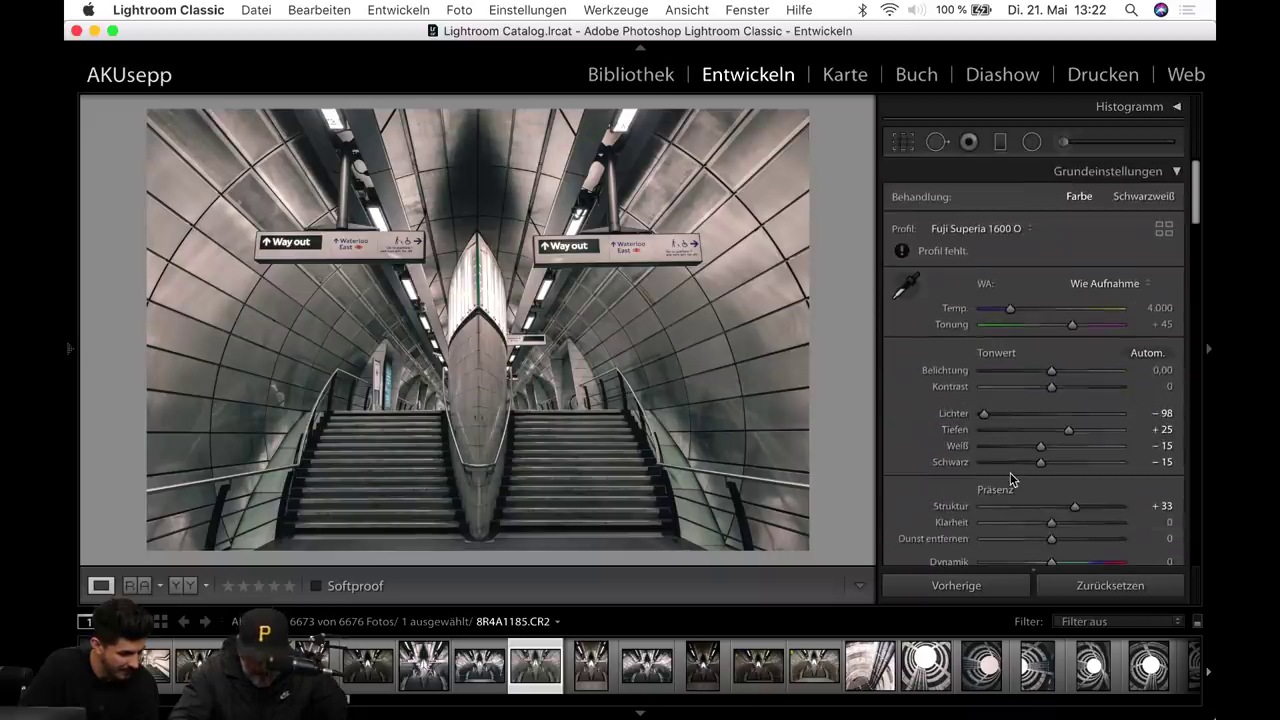
scroll(1012, 480, down, 2)
scroll(1012, 480, down, 3)
scroll(1010, 476, down, 3)
scroll(1009, 473, down, 2)
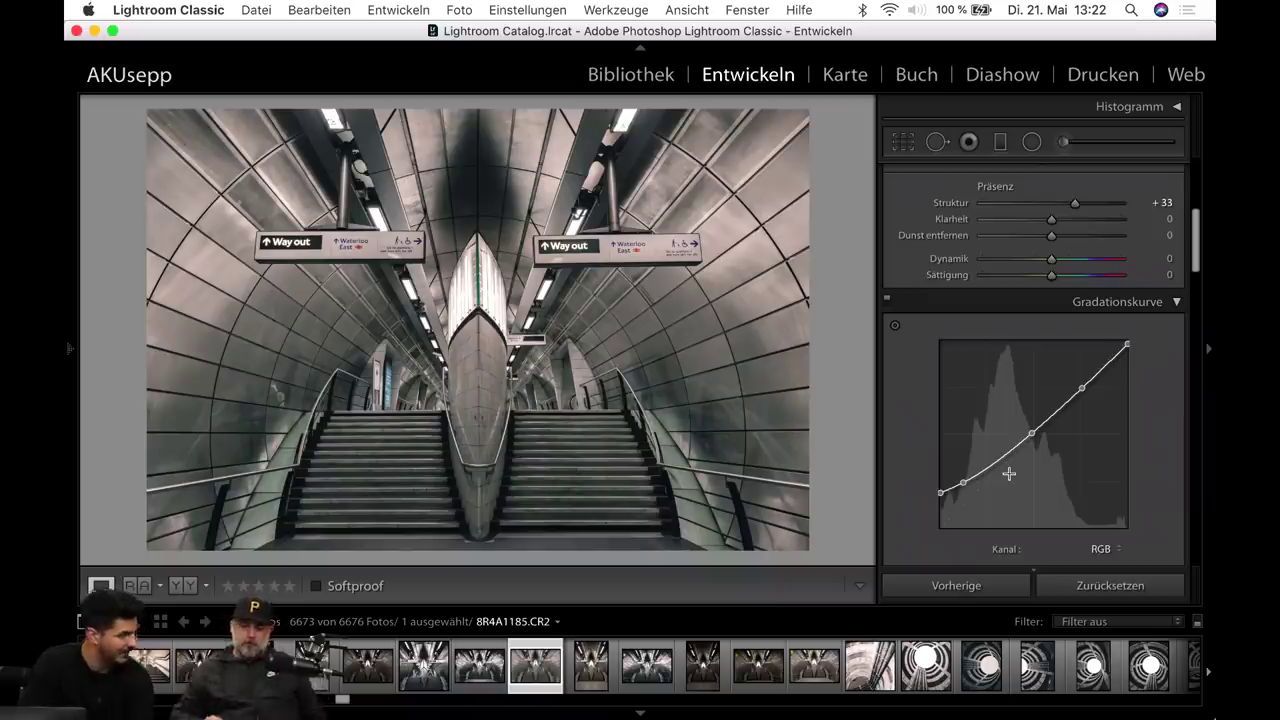
scroll(1012, 403, down, 2)
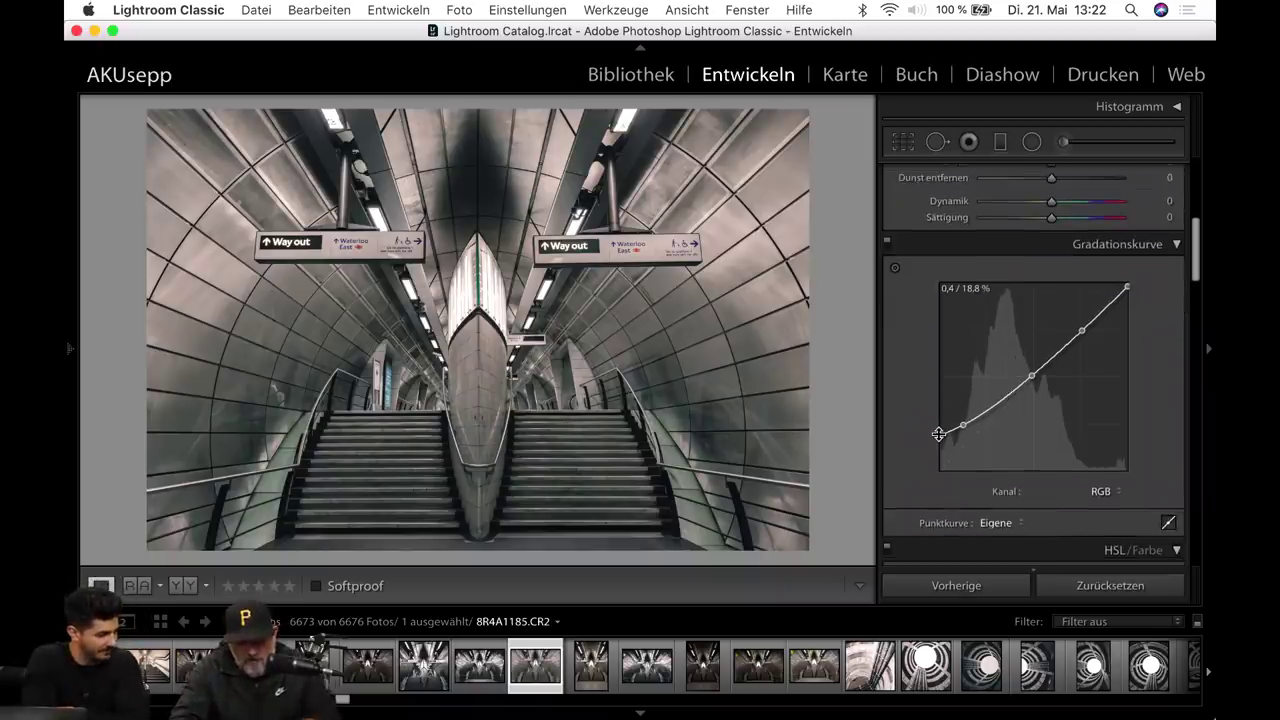
Fine-tune the tone curve's raised black point to roughly 22%.
drag(940, 436, 934, 432)
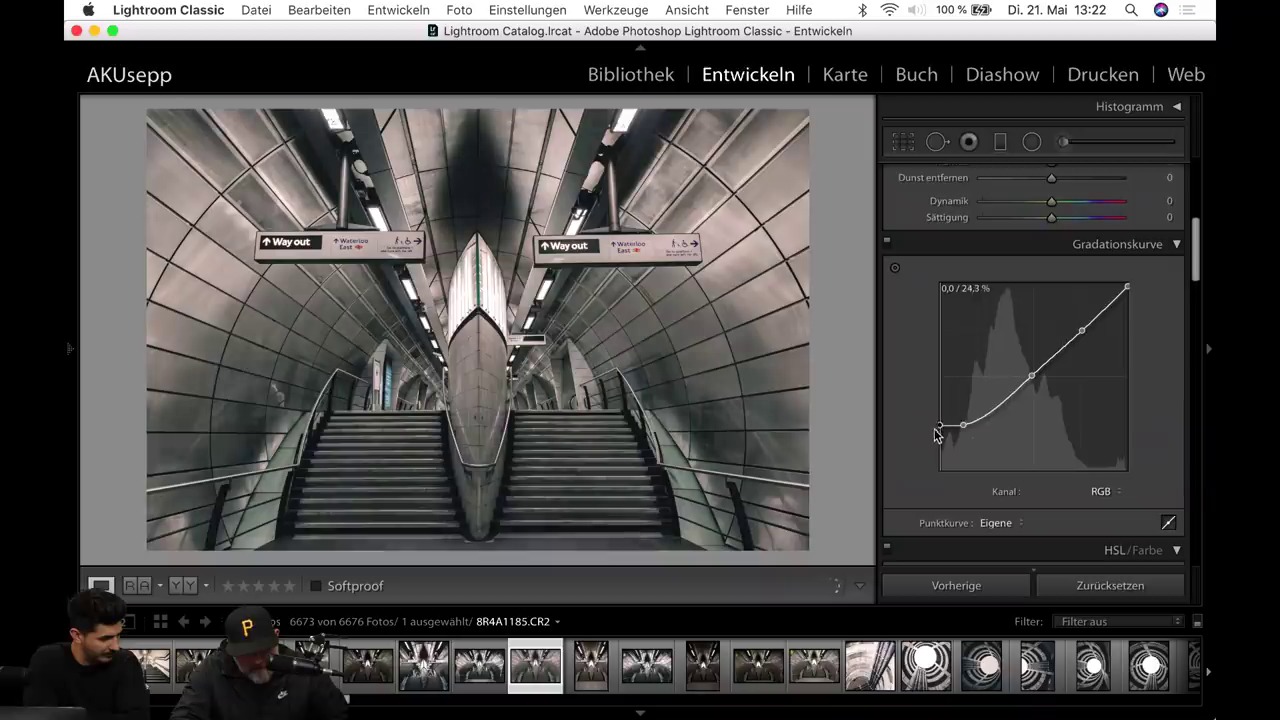
drag(934, 432, 940, 432)
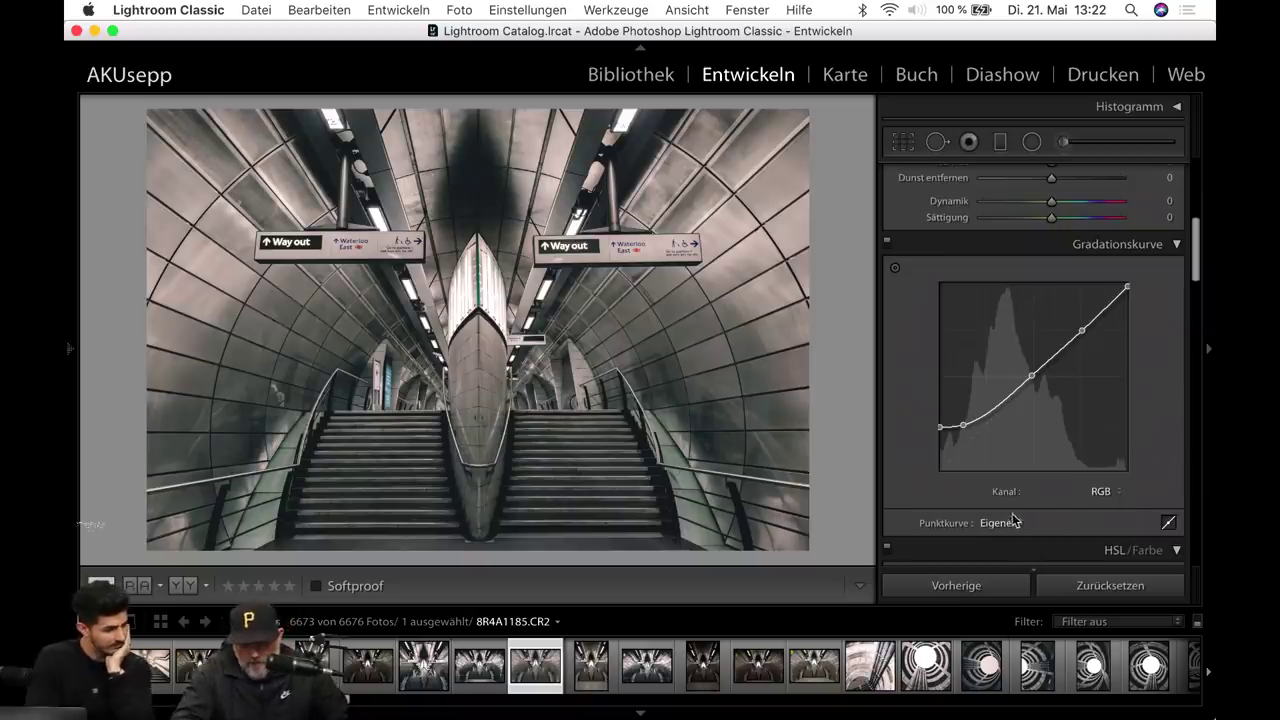
scroll(1160, 416, down, 2)
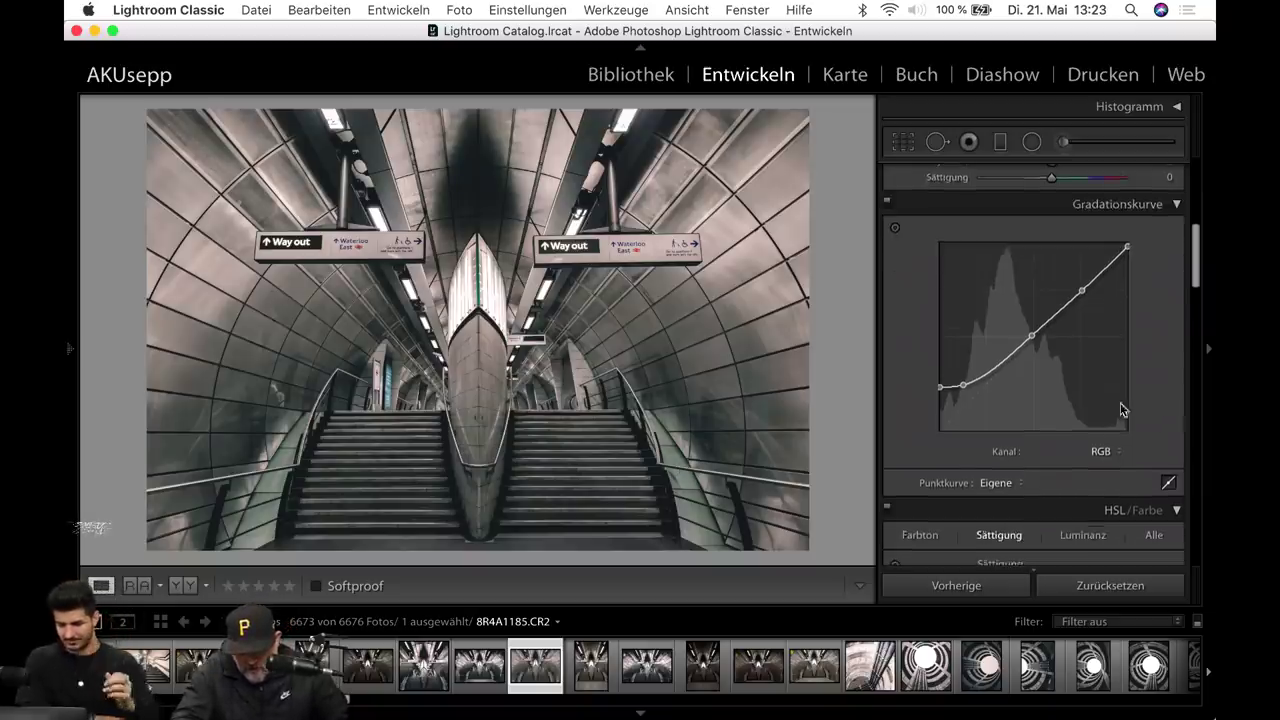
scroll(1129, 457, down, 1)
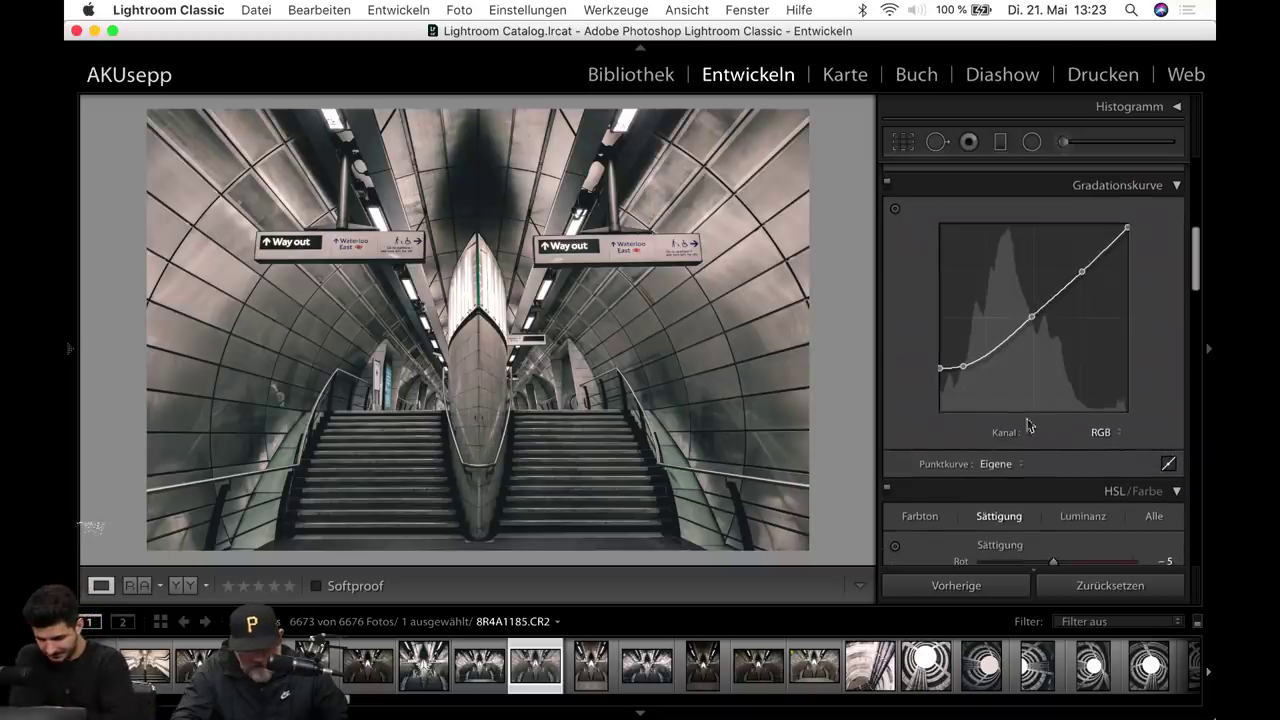
mouse_move(942, 366)
mouse_down()
mouse_move(940, 392)
mouse_move(936, 370)
mouse_up()
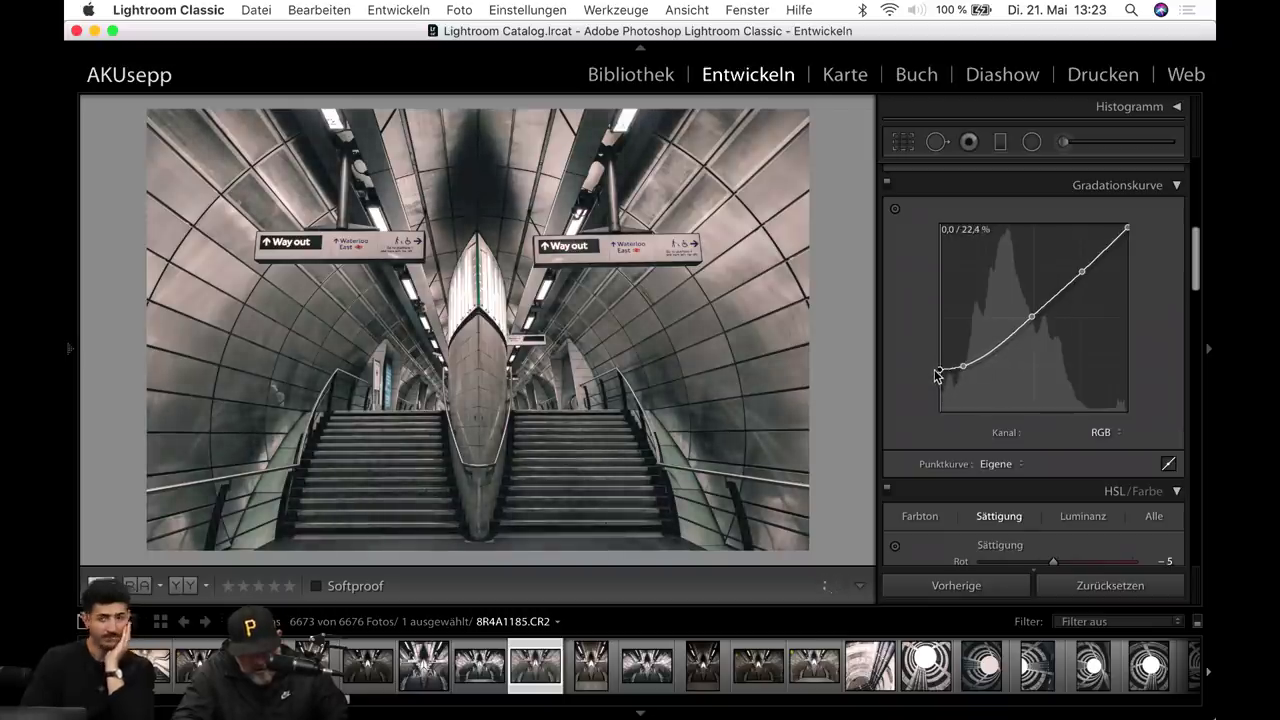
scroll(1000, 370, up, 3)
scroll(1020, 369, up, 3)
Raise Kontrast to +5 and set the tone curve black point to about 16.9%.
scroll(1048, 368, up, 3)
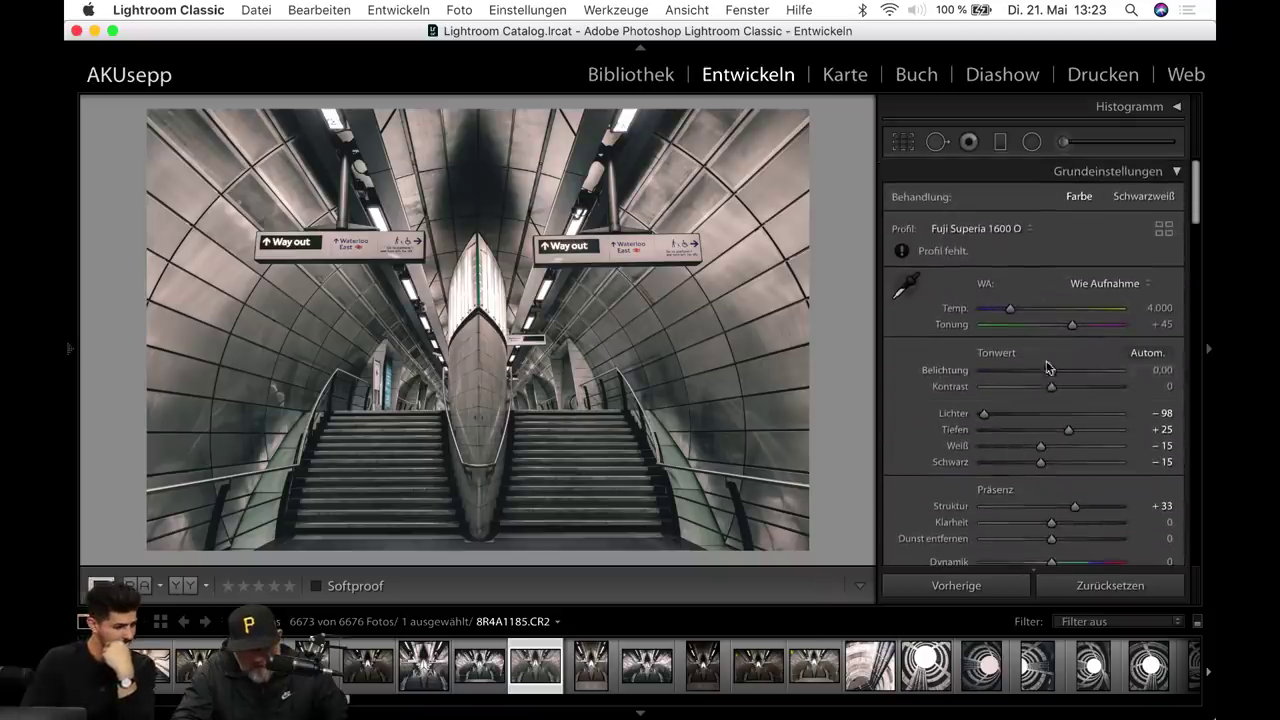
mouse_move(1137, 386)
mouse_down()
mouse_move(1165, 385)
mouse_move(970, 413)
mouse_up()
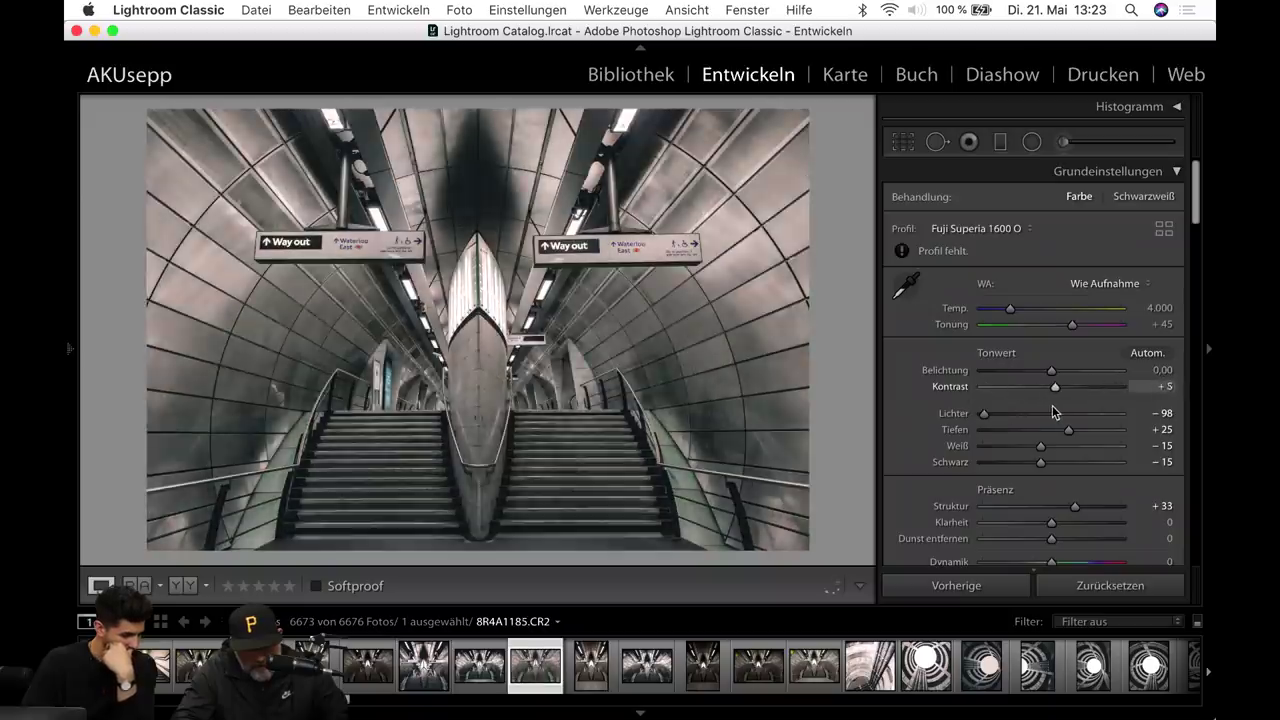
scroll(1003, 405, down, 5)
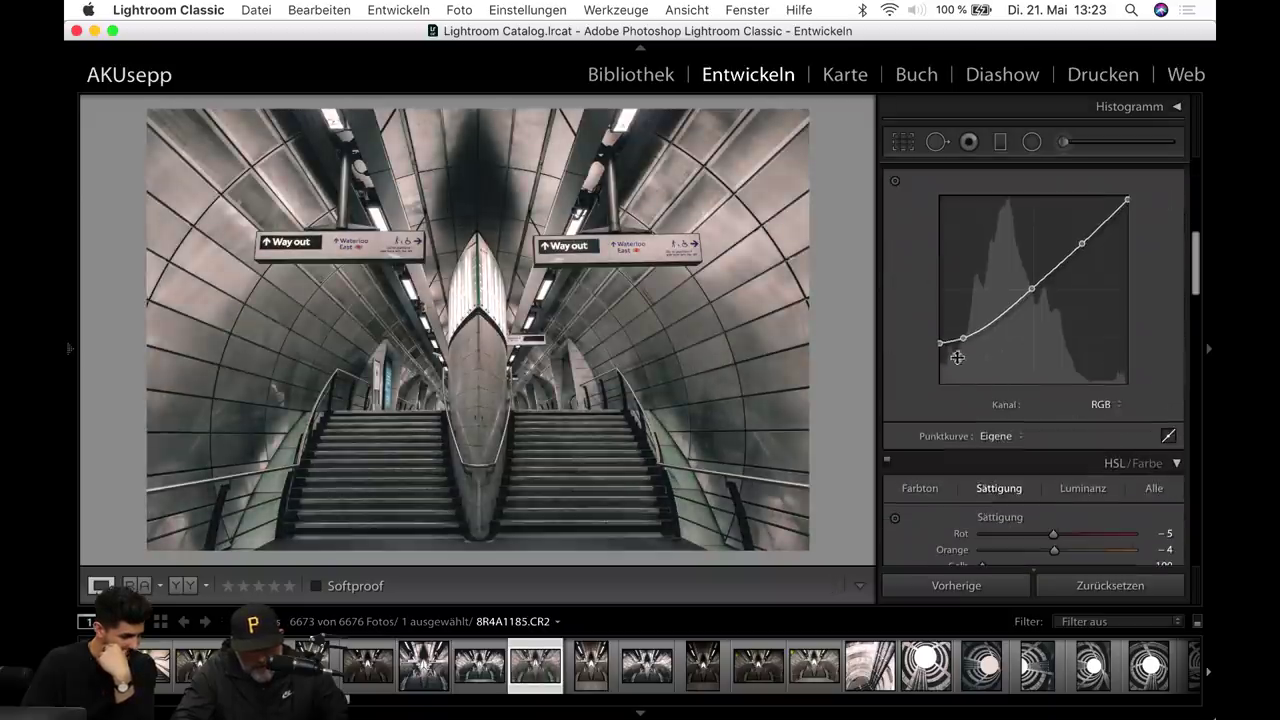
drag(939, 344, 940, 353)
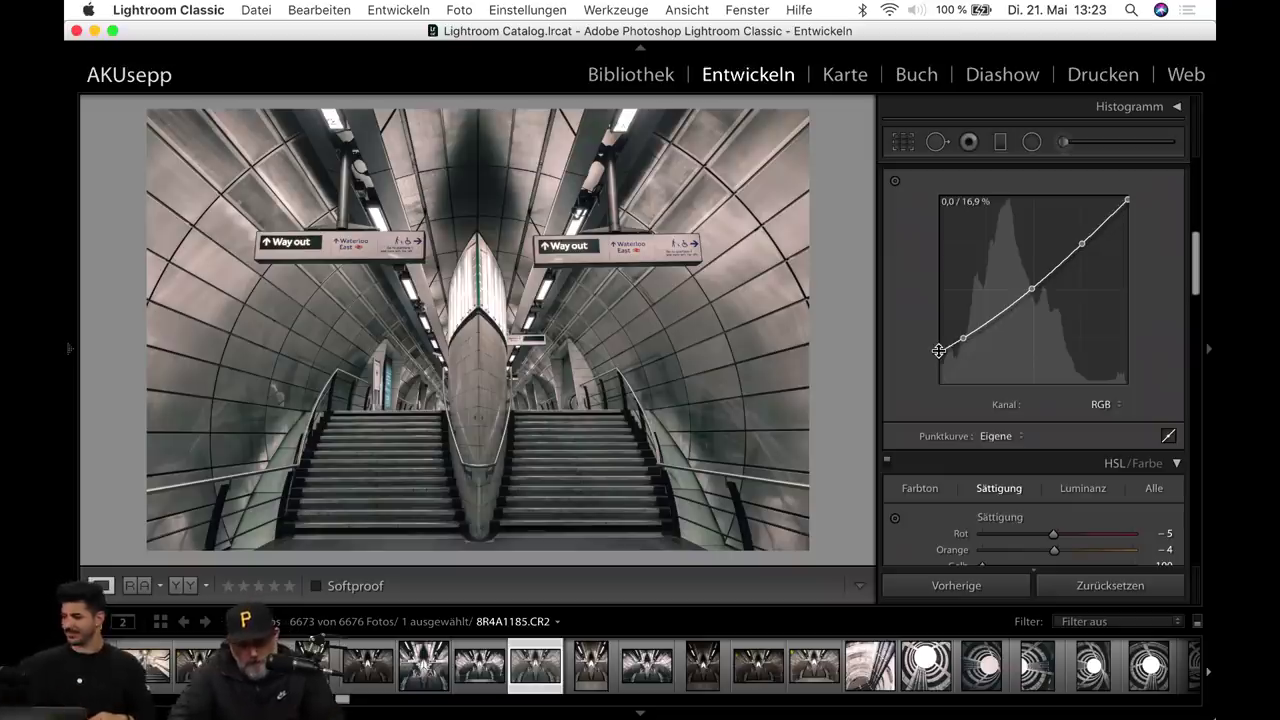
Lift the tone curve black point to about 23.9% for more faded shadows.
drag(940, 355, 934, 343)
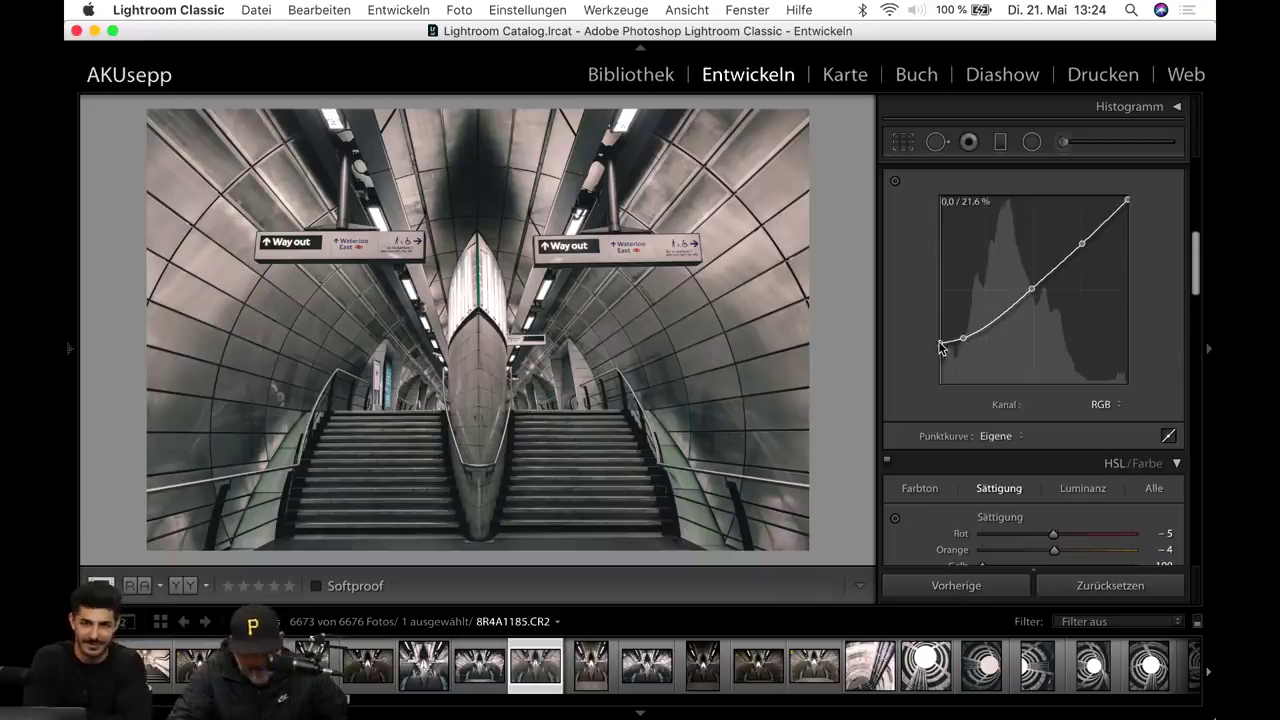
drag(940, 347, 939, 342)
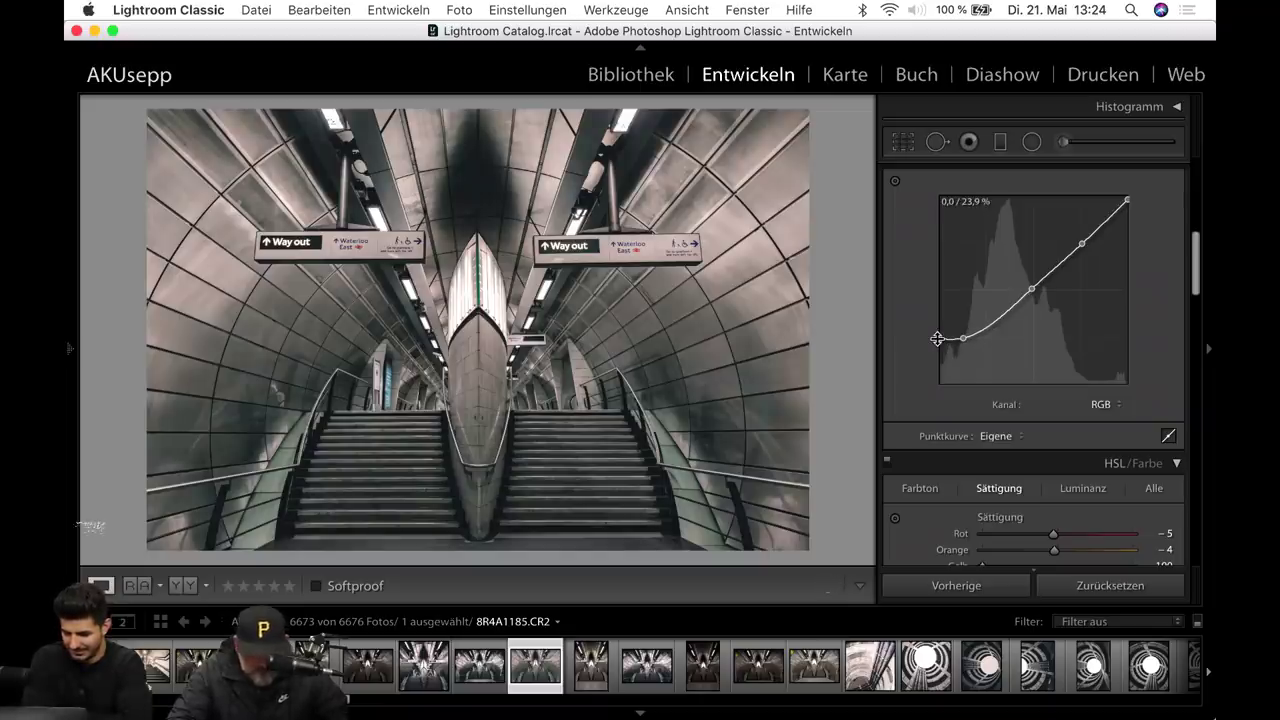
Scroll the right panel to bring the Transformieren section into view.
scroll(952, 310, up, 5)
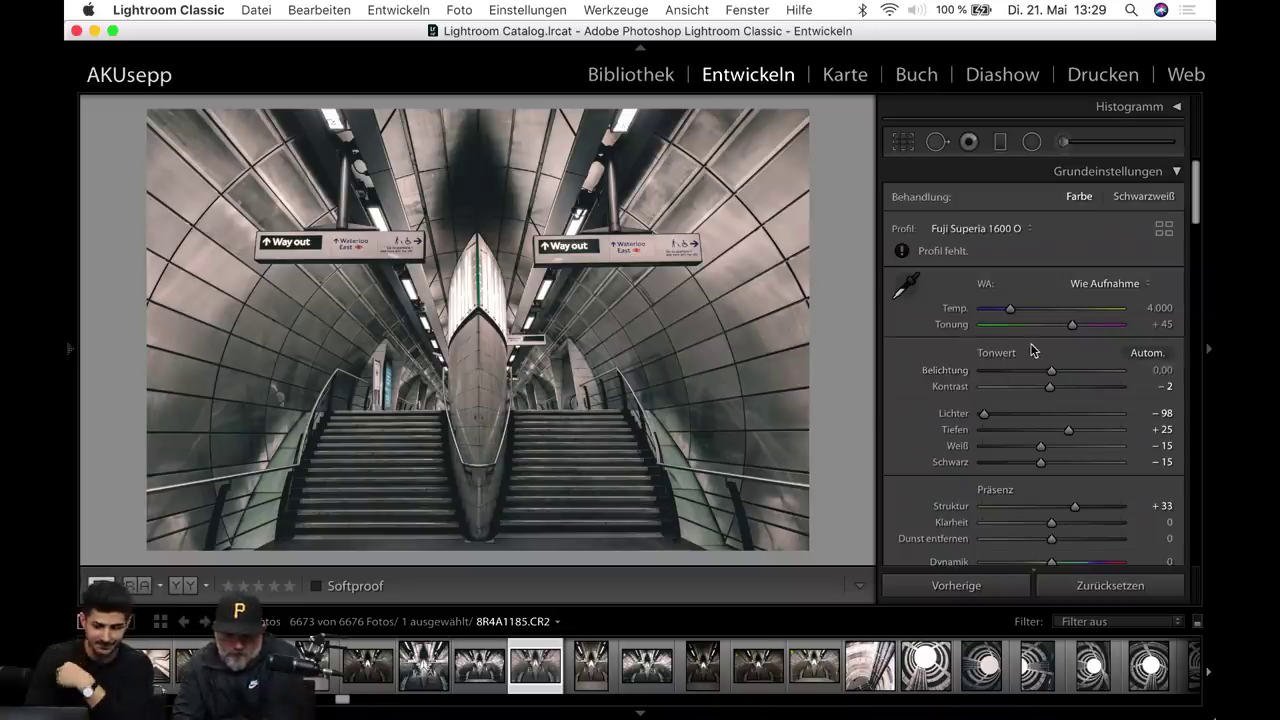
scroll(1030, 352, down, 15)
scroll(1033, 349, up, 3)
scroll(1033, 349, up, 3)
scroll(1033, 349, up, 3)
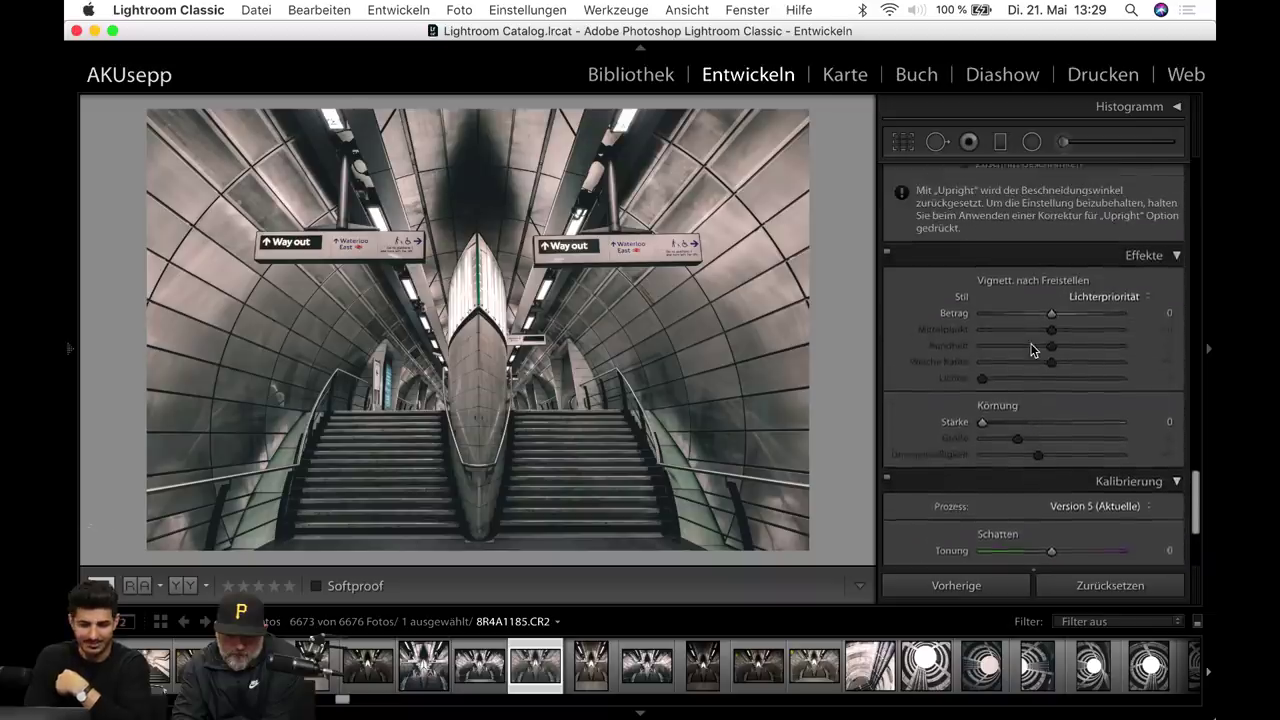
scroll(1033, 349, up, 2)
scroll(1033, 349, up, 1)
scroll(1033, 347, up, 2)
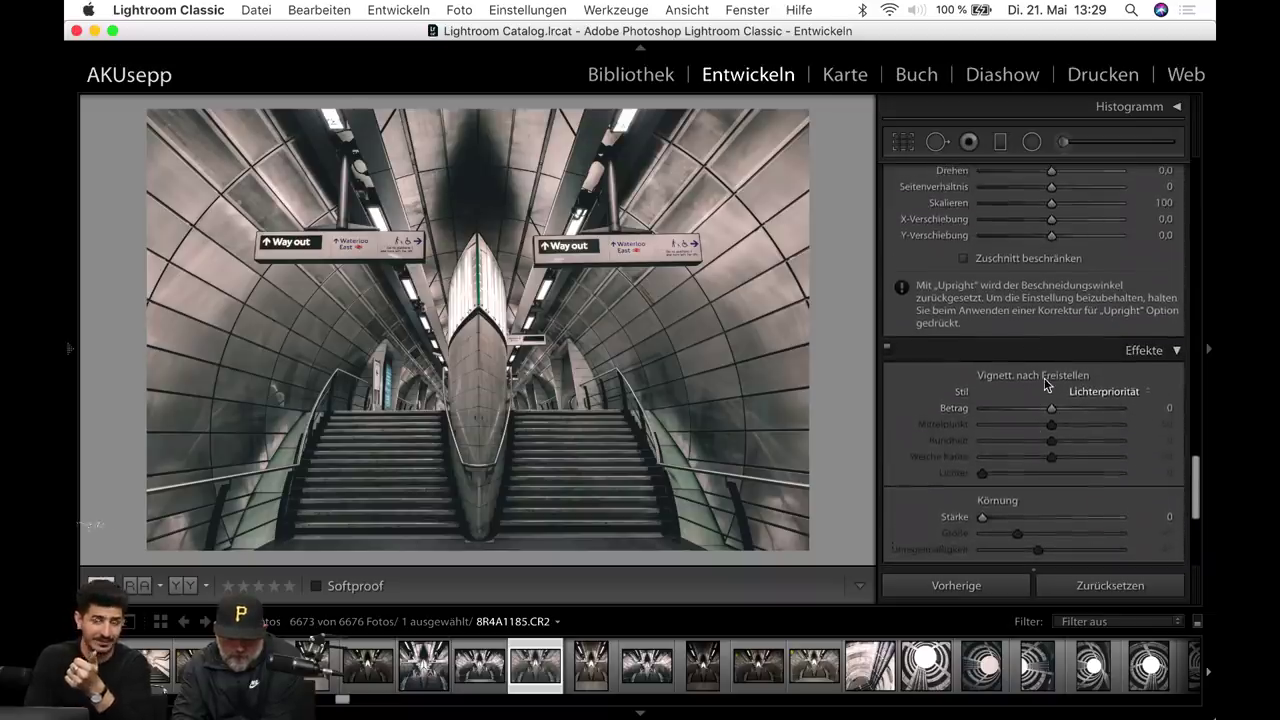
scroll(1040, 365, up, 4)
scroll(1044, 378, up, 1)
scroll(1044, 378, up, 1)
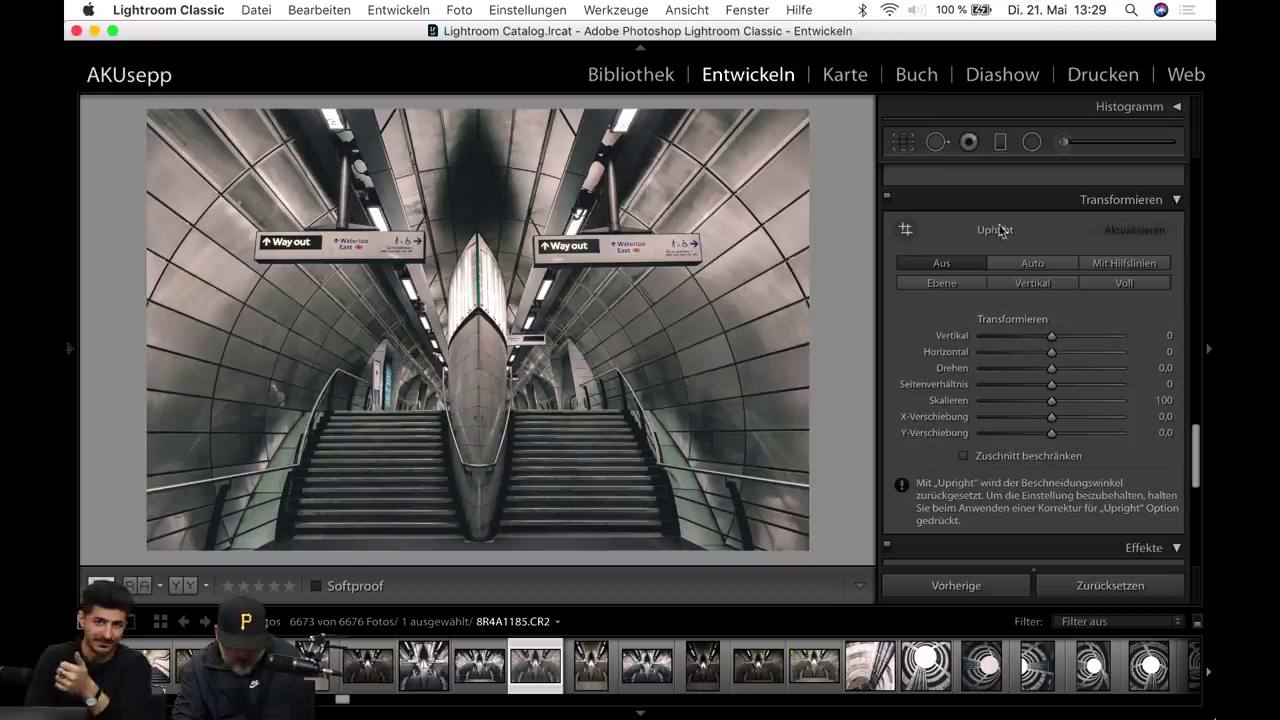
Apply Upright Auto and crop the photo's bottom edge slightly inward.
click(1031, 265)
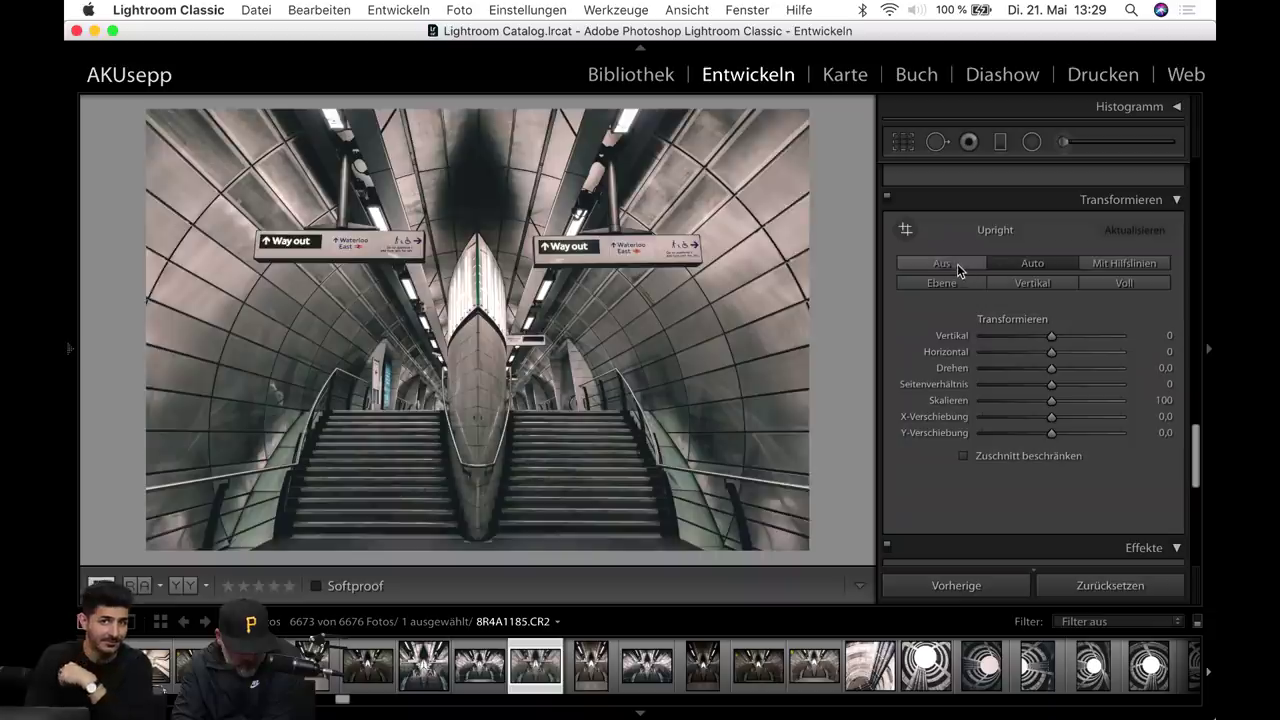
click(1021, 267)
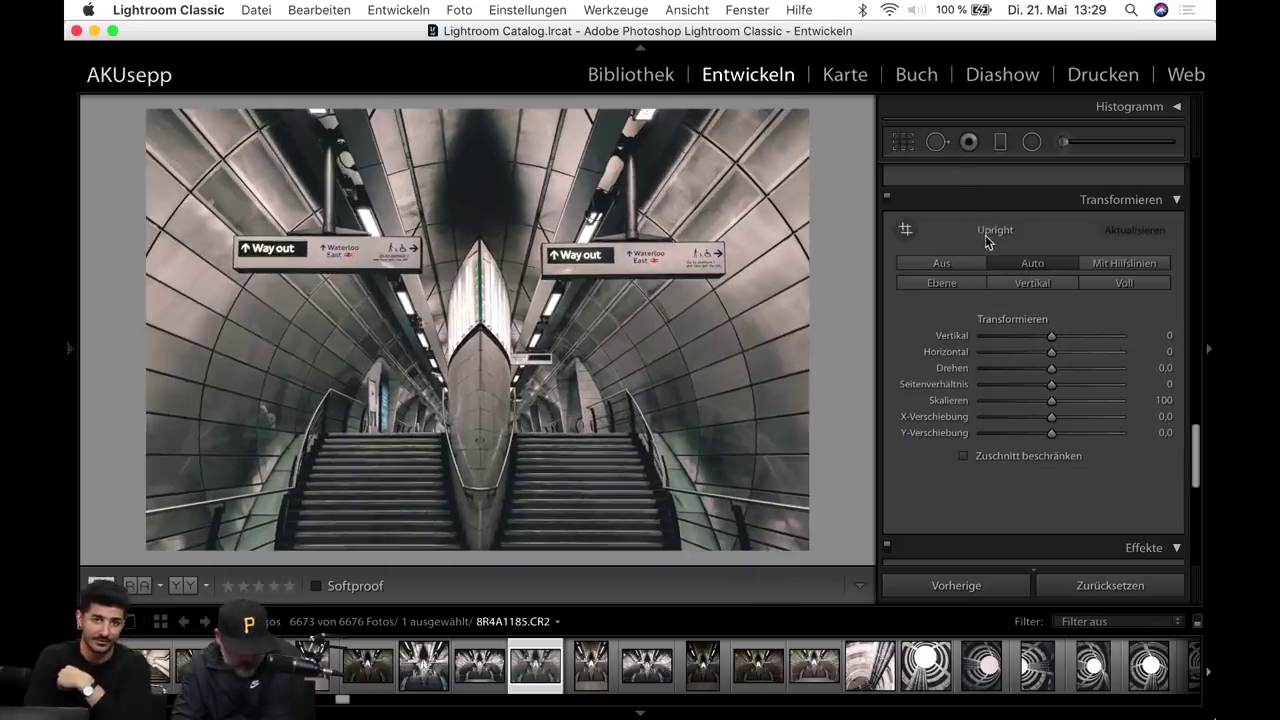
click(903, 142)
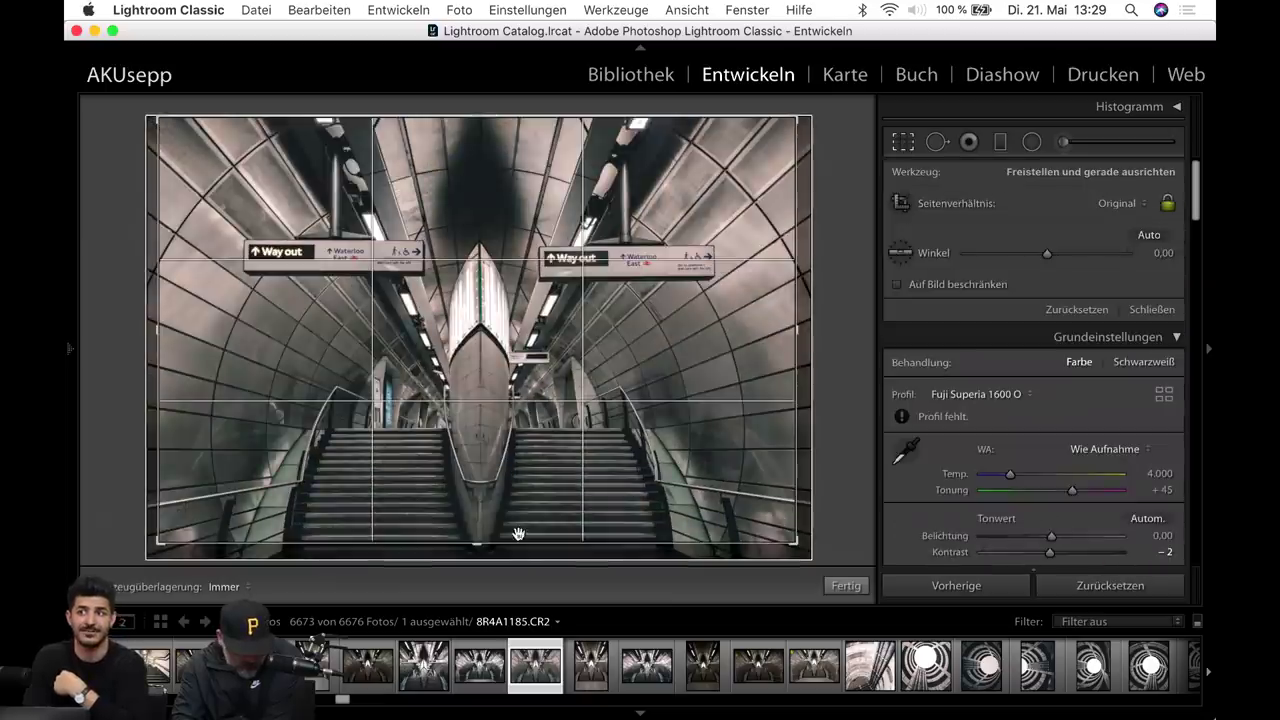
drag(479, 557, 479, 548)
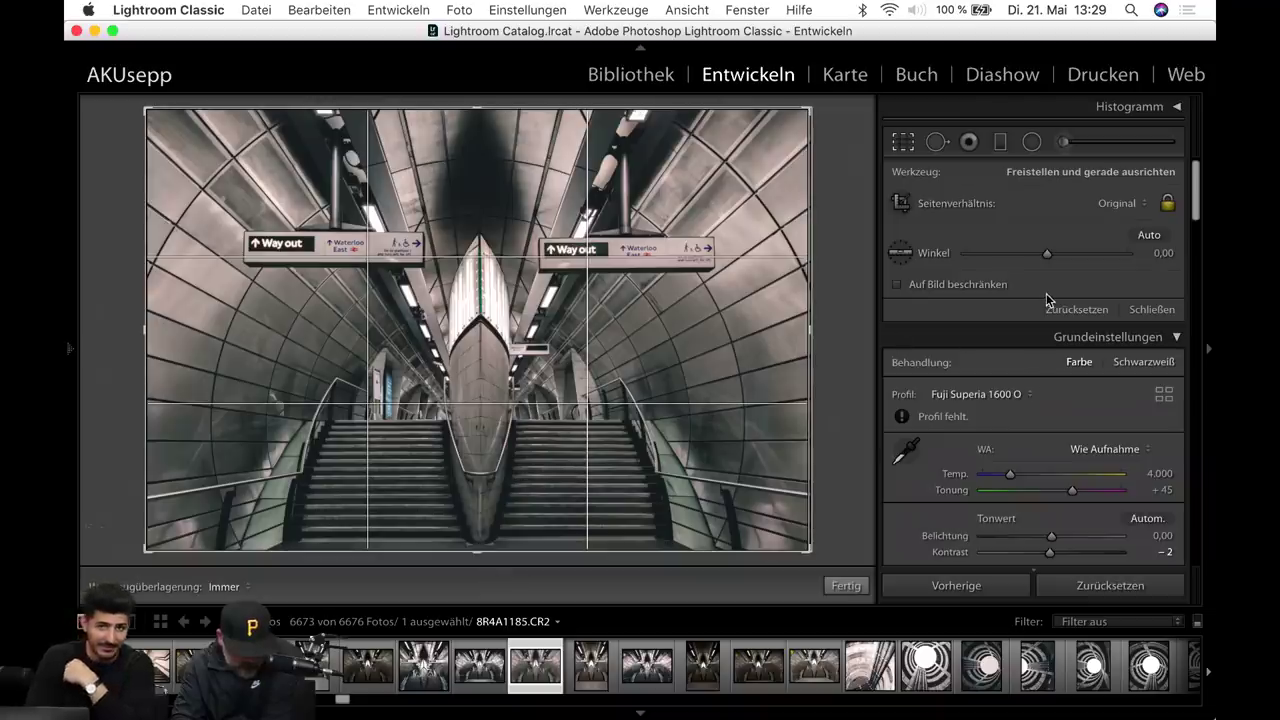
scroll(1048, 290, up, 1)
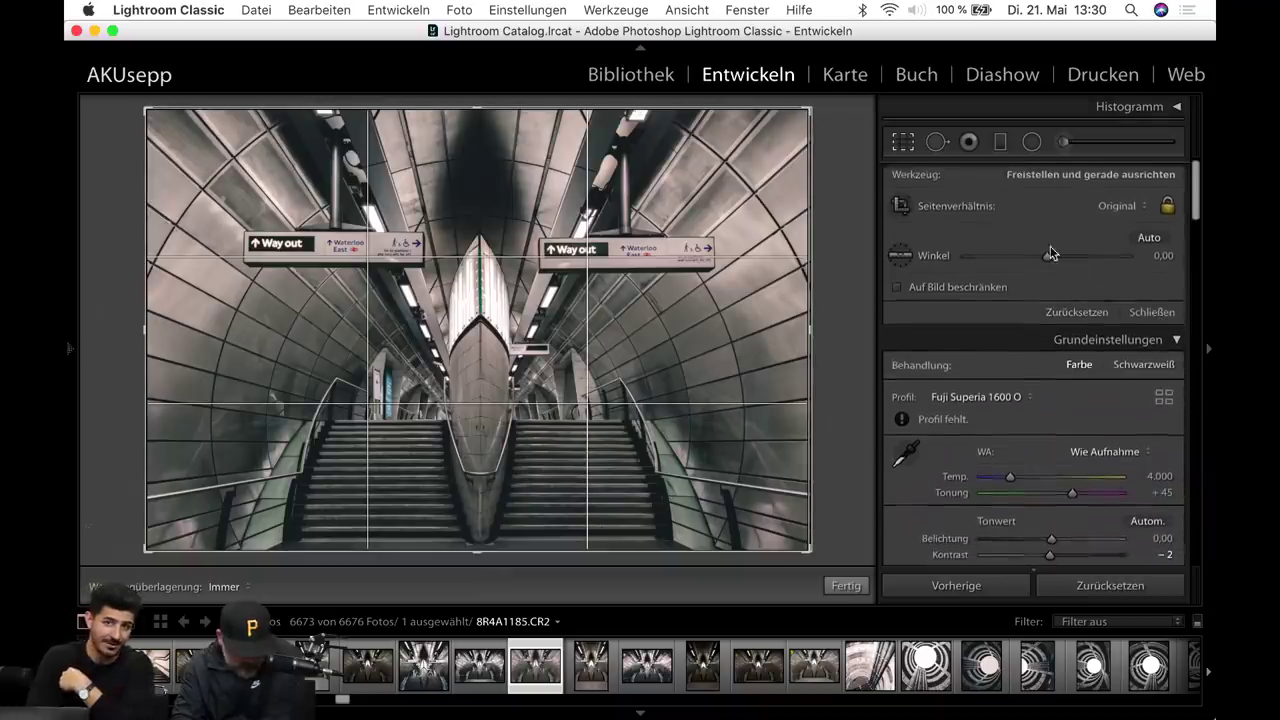
click(1152, 312)
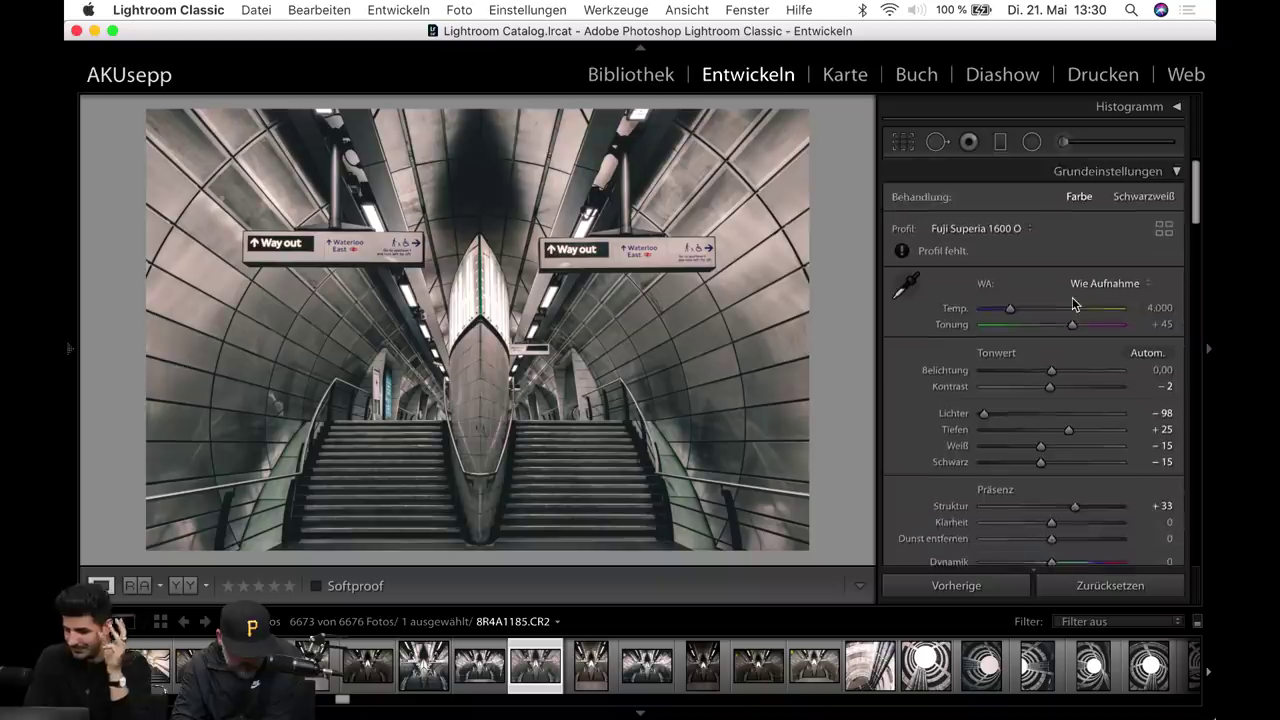
Switch Upright back to Aus.
scroll(1072, 299, down, 5)
scroll(1072, 299, down, 5)
scroll(1072, 299, down, 5)
scroll(1072, 299, down, 5)
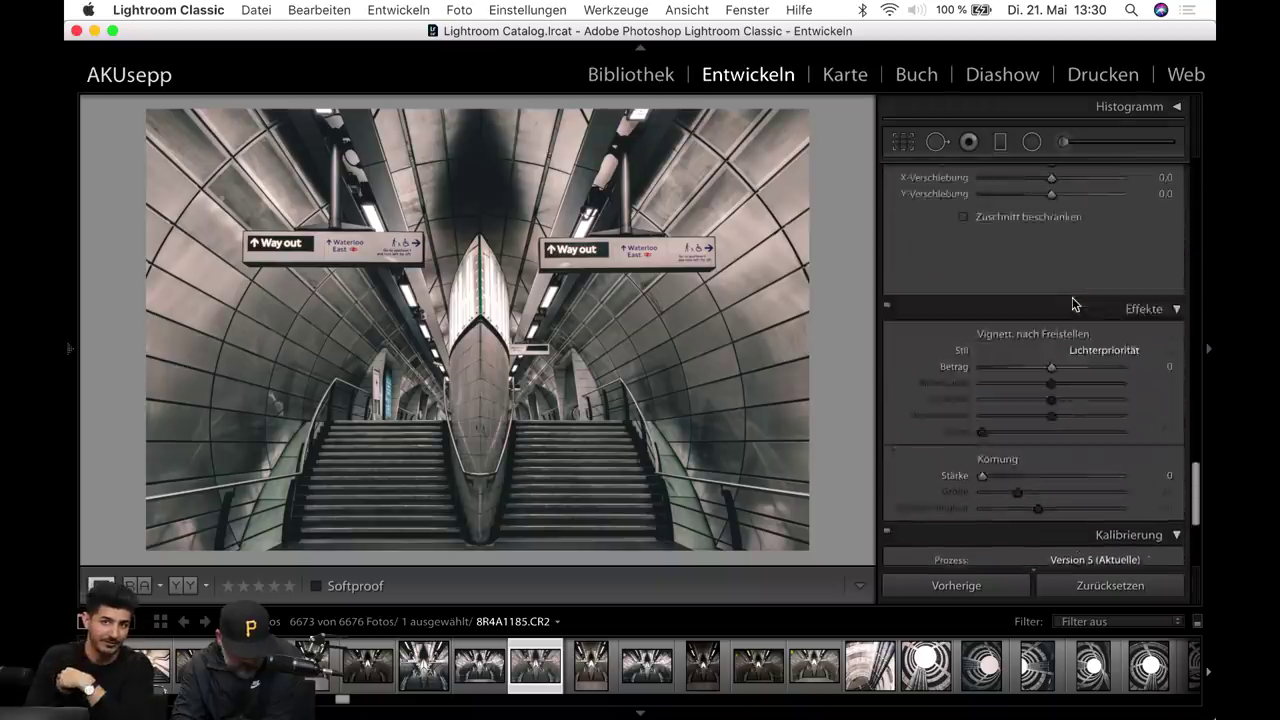
scroll(1072, 300, up, 3)
scroll(1072, 300, up, 3)
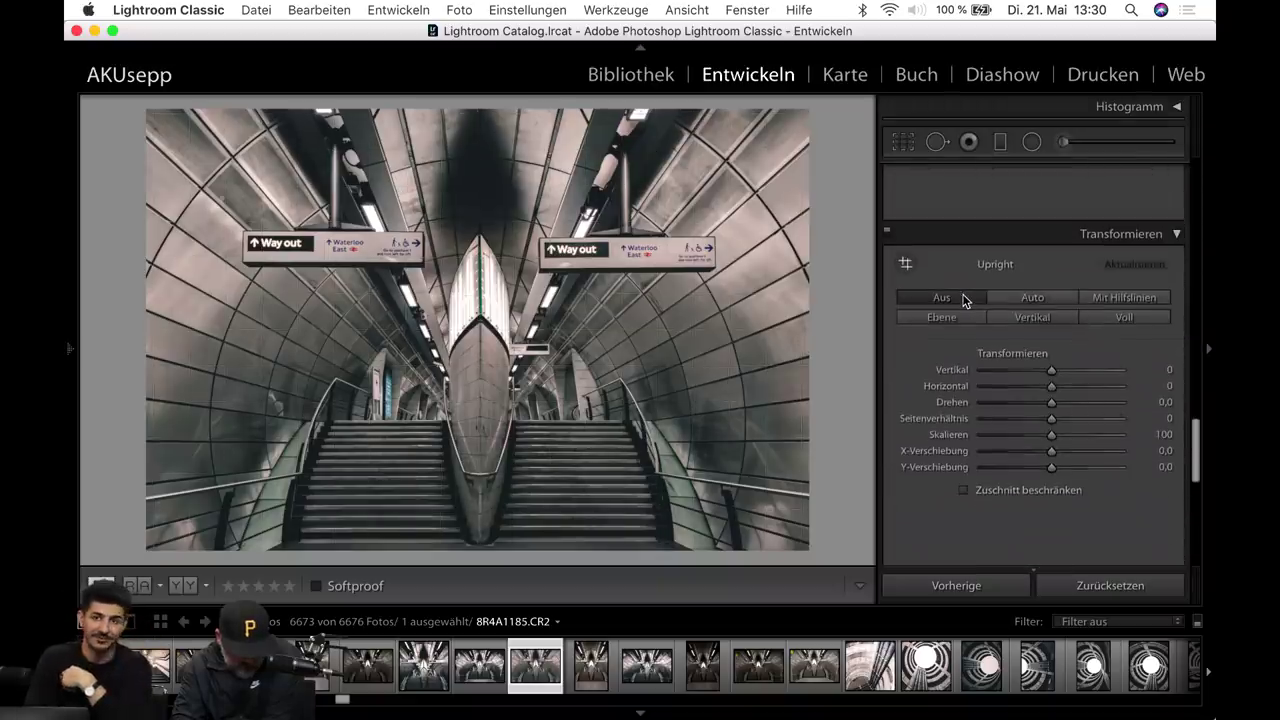
click(963, 296)
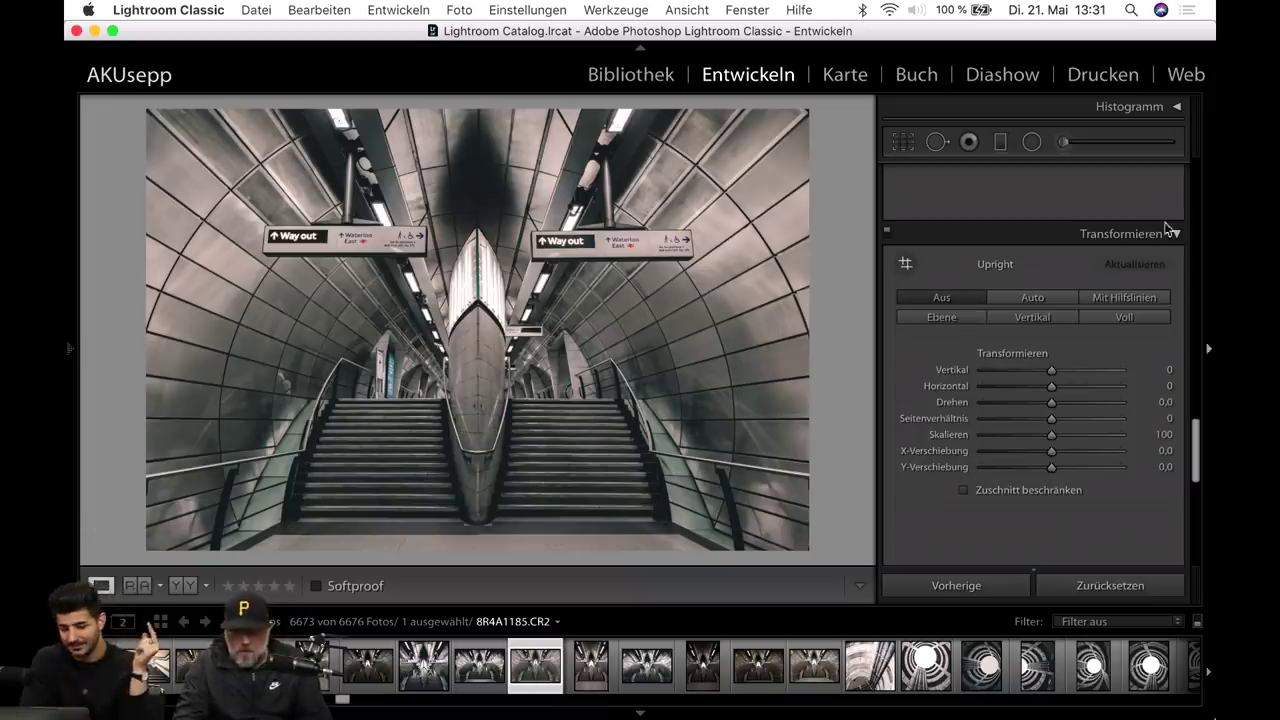
scroll(1035, 360, up, 3)
scroll(1035, 360, up, 3)
scroll(1035, 360, up, 3)
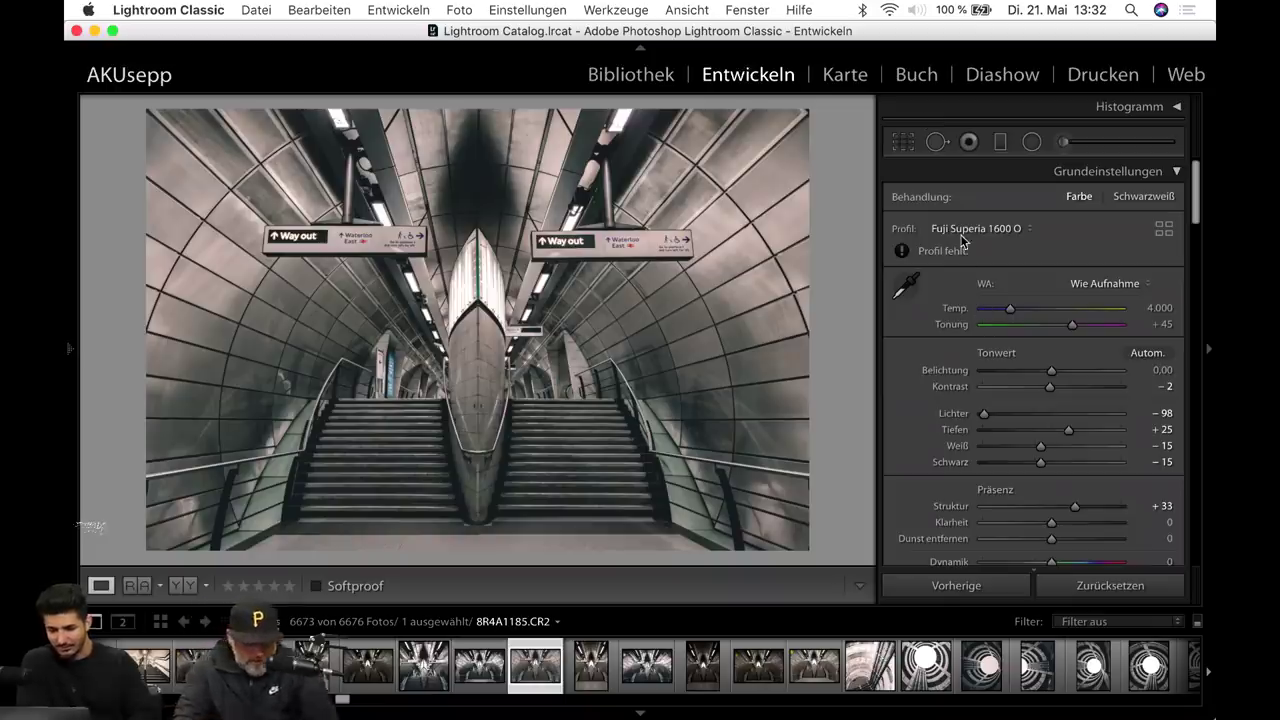
Set Struktur to +35 and settle Klarheit at +53 after trying +100, −16 and 0.
scroll(1018, 344, down, 2)
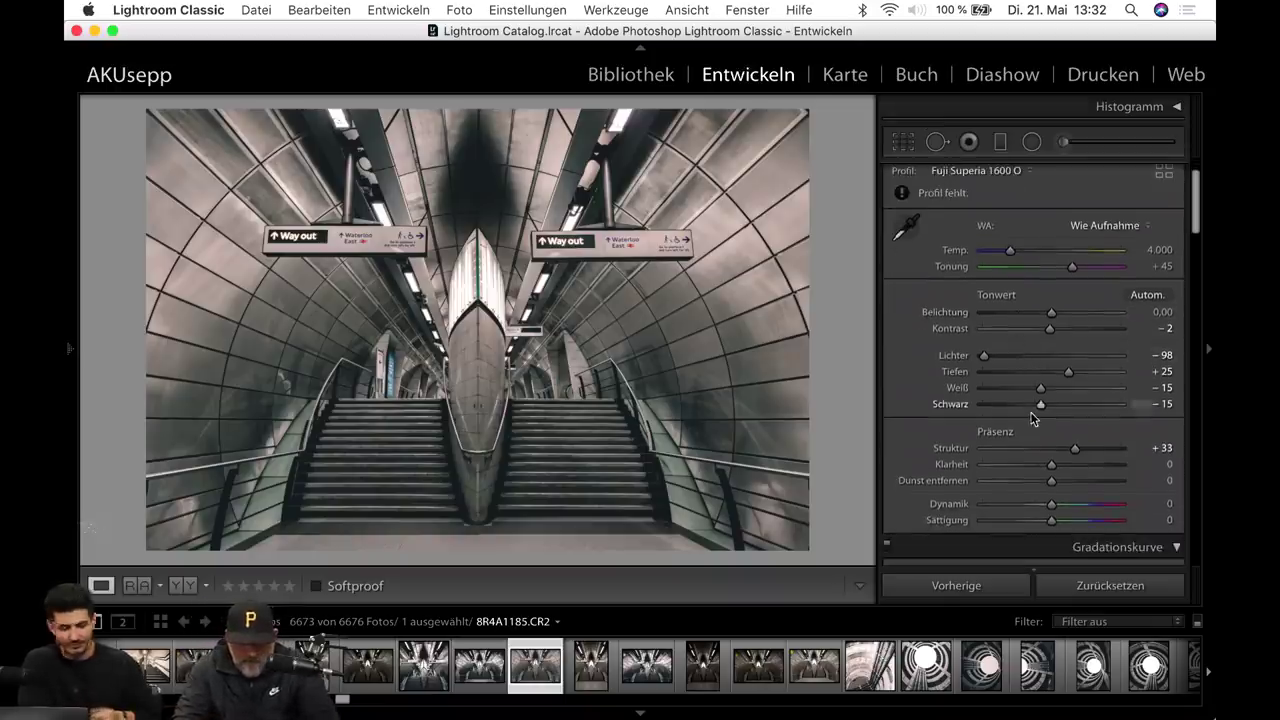
drag(1076, 450, 1078, 449)
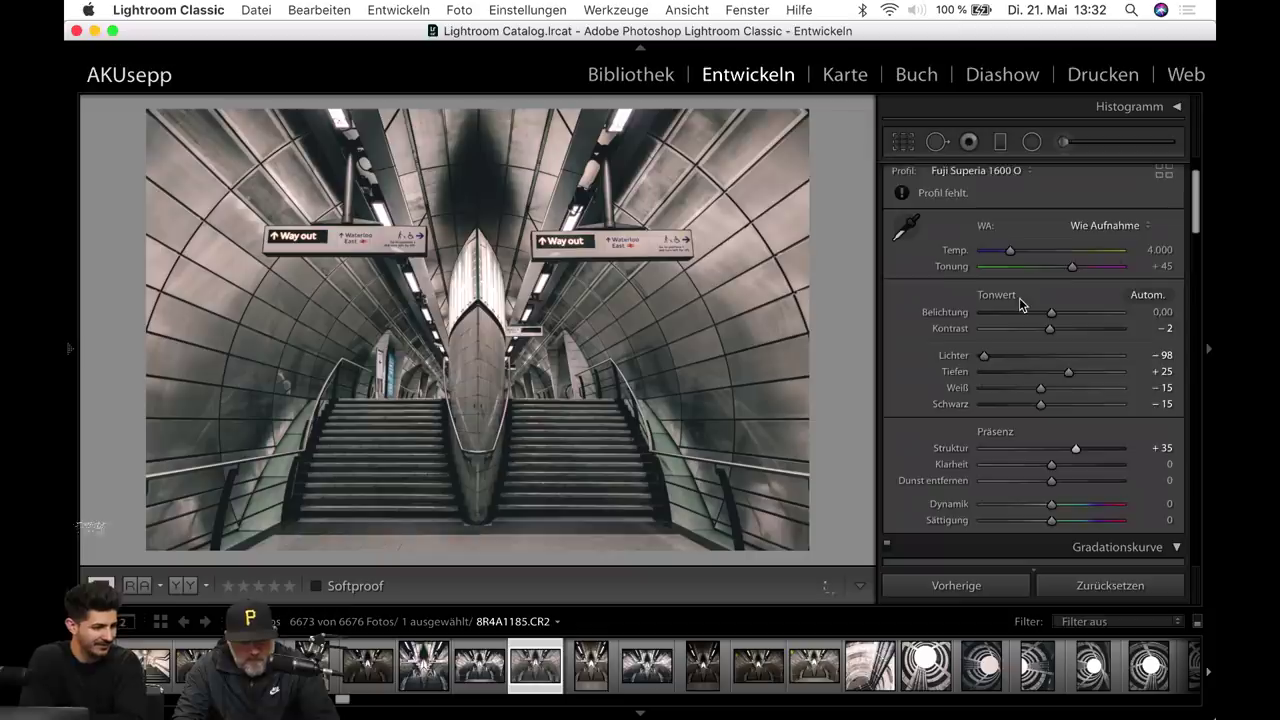
scroll(1077, 440, down, 1)
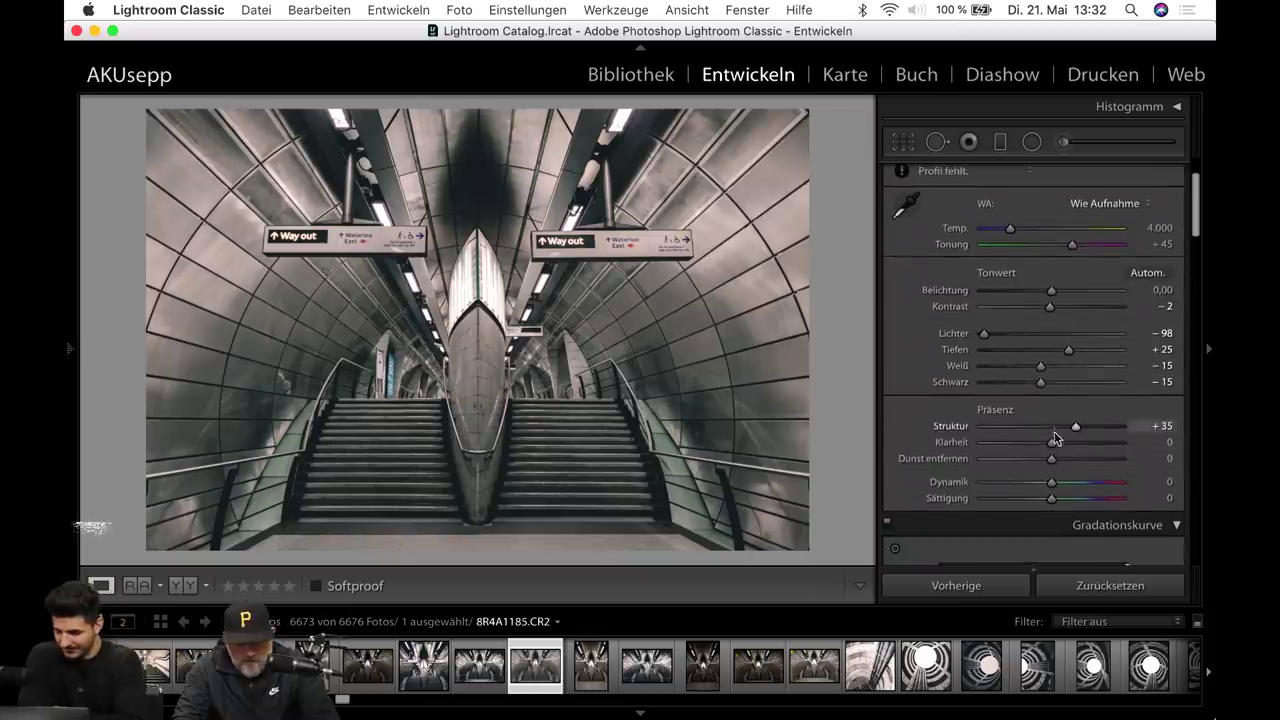
drag(1051, 442, 1126, 442)
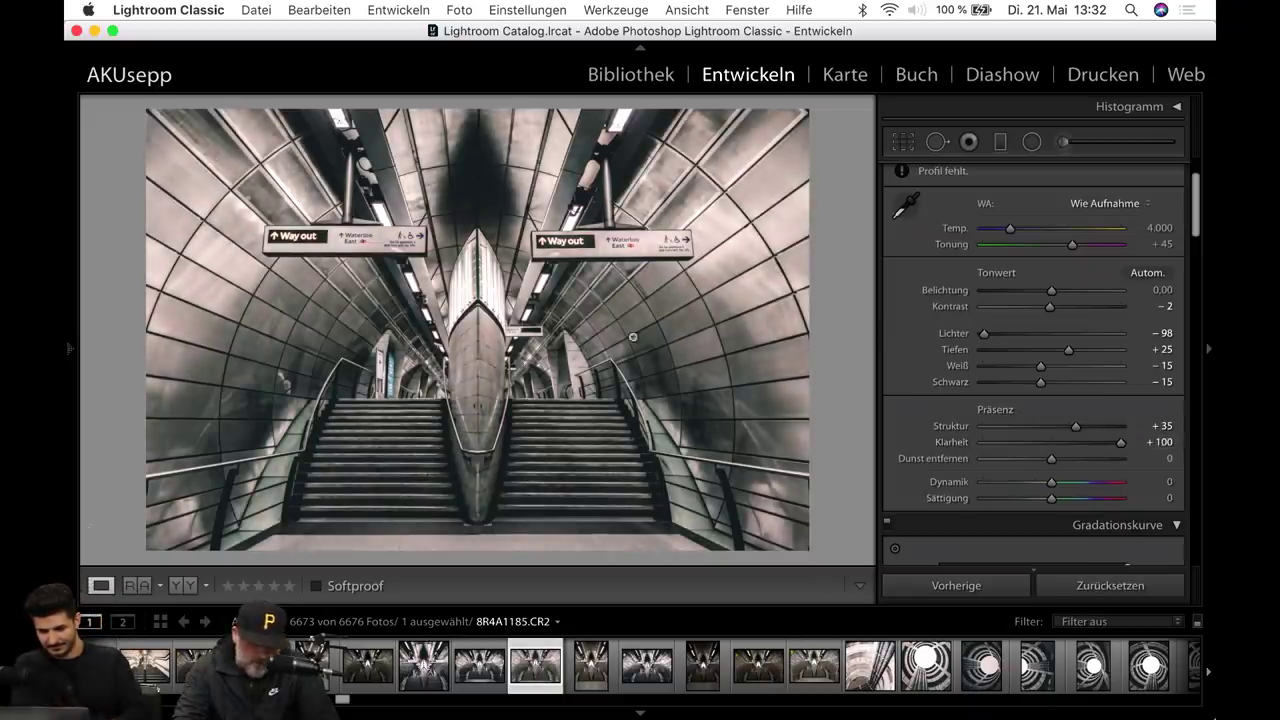
click(696, 343)
click(709, 380)
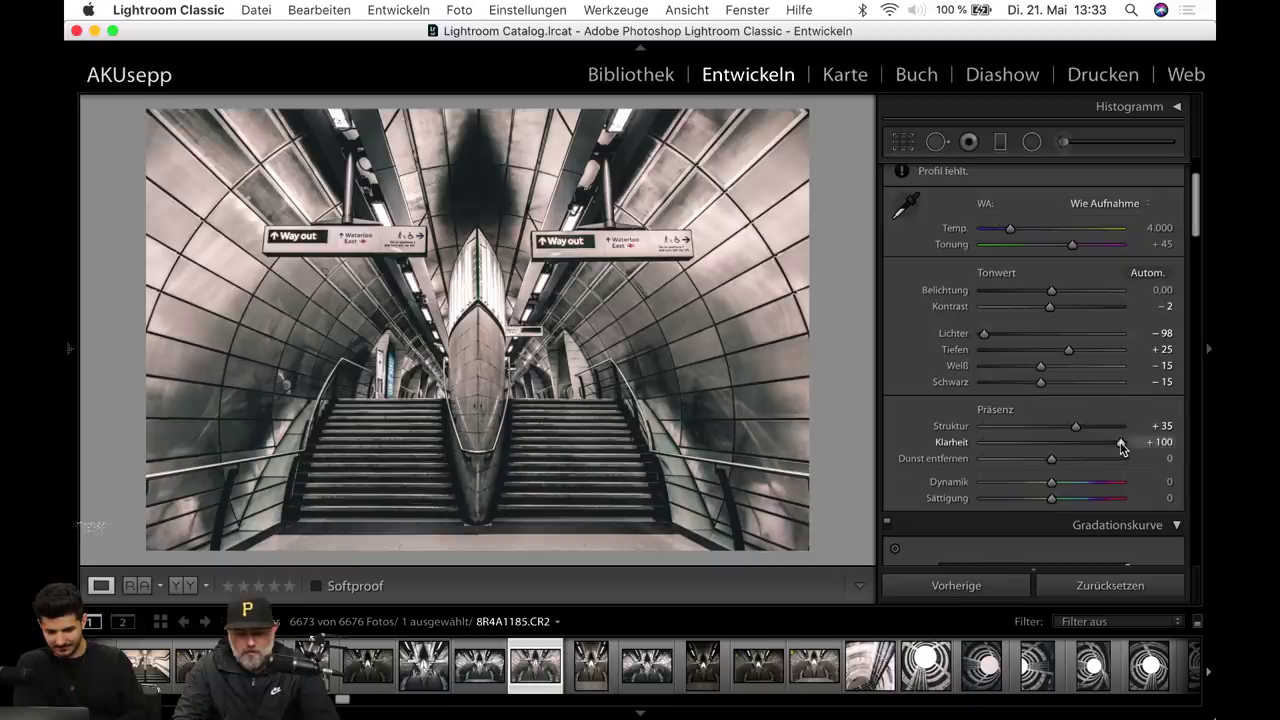
drag(1118, 443, 1041, 445)
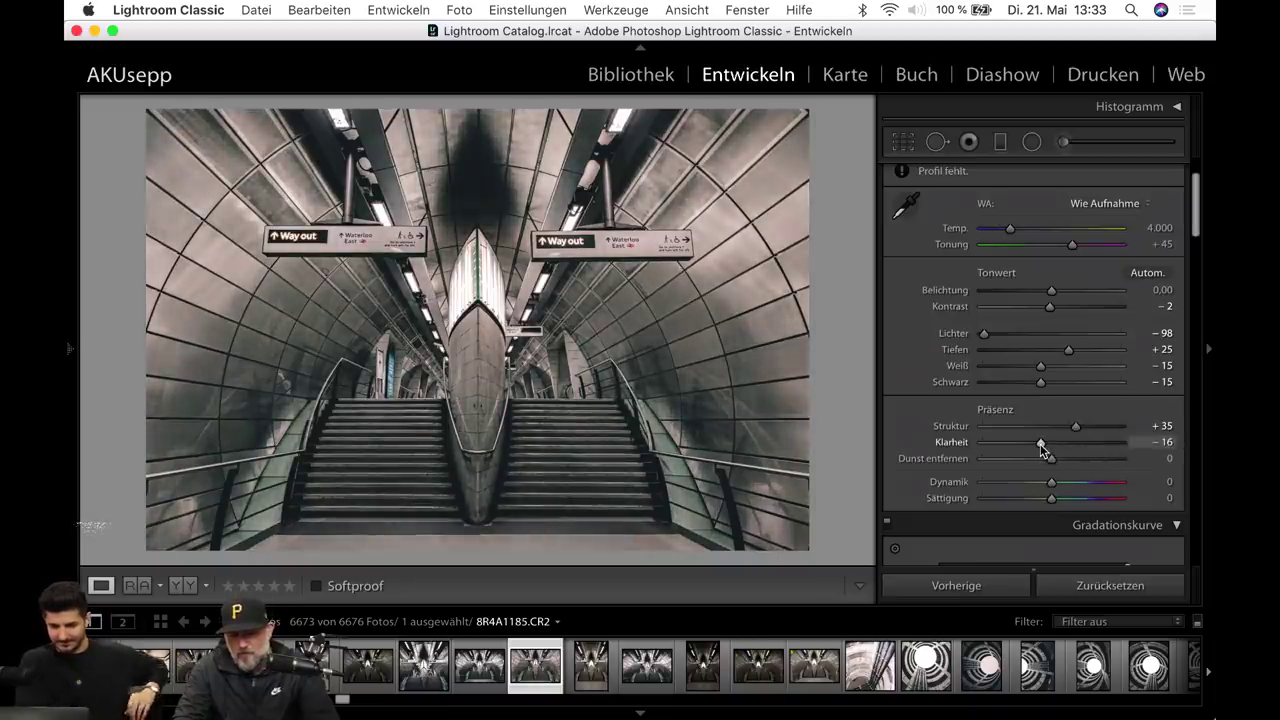
drag(1041, 445, 1091, 437)
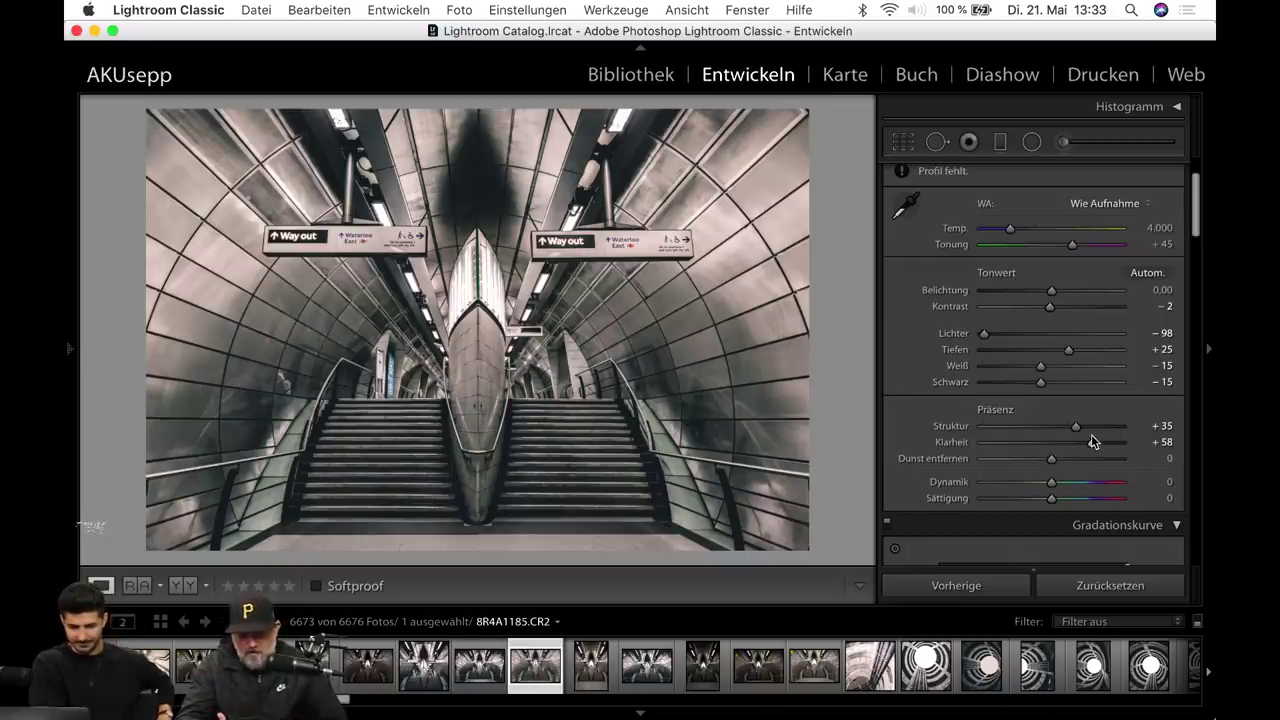
mouse_move(1090, 442)
mouse_down()
mouse_move(1073, 446)
mouse_move(1091, 455)
mouse_up()
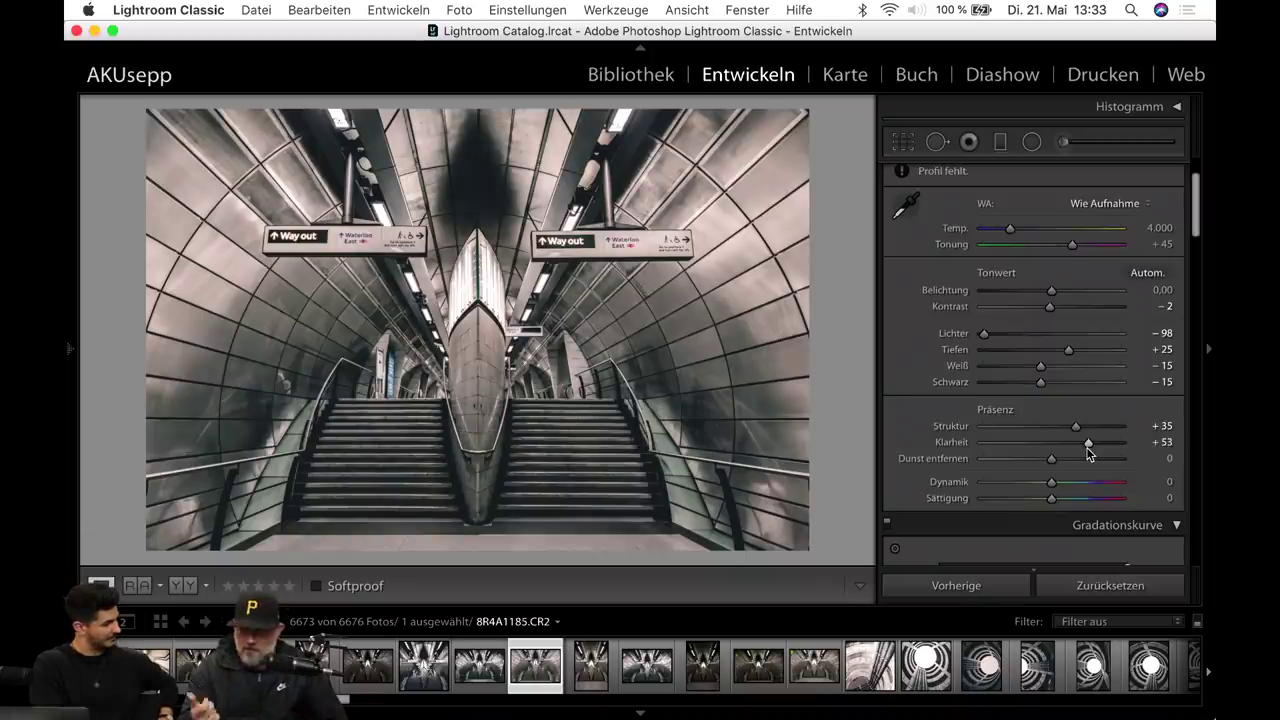
scroll(1064, 365, down, 3)
Test restoring yellow saturation, then return HSL Gelb saturation to −100.
scroll(1066, 362, down, 3)
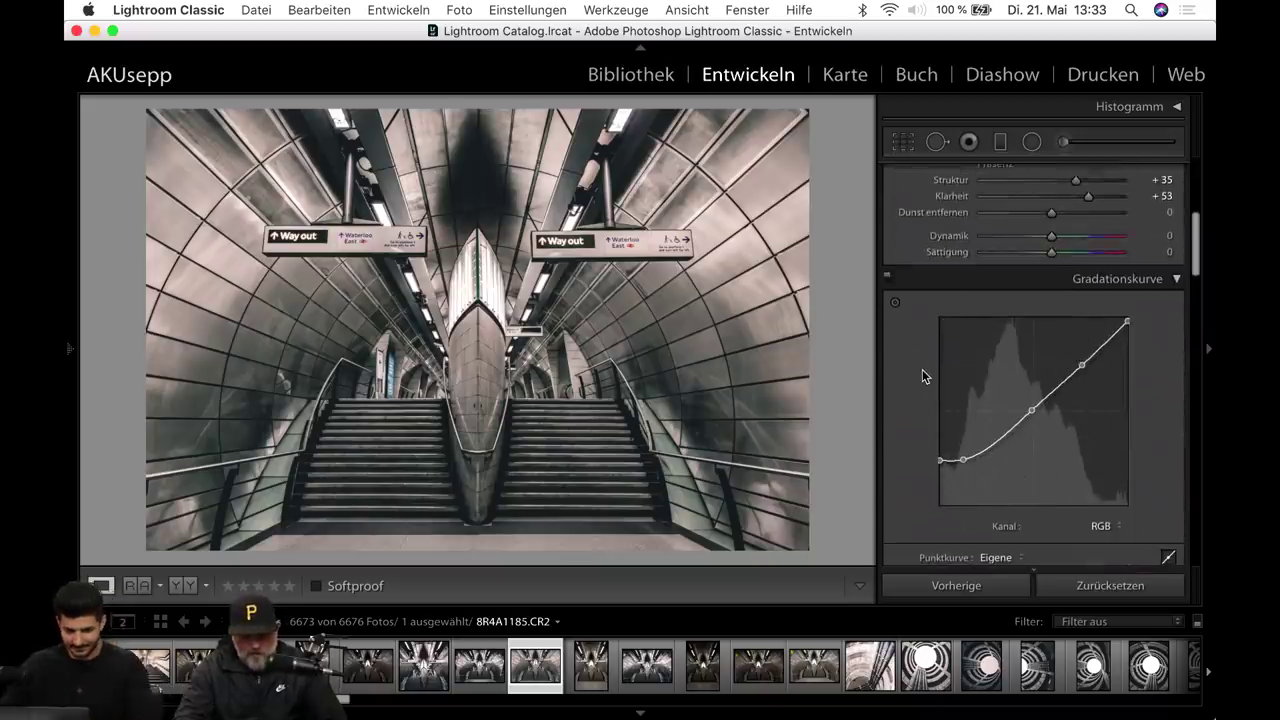
scroll(922, 376, down, 1)
scroll(922, 369, down, 2)
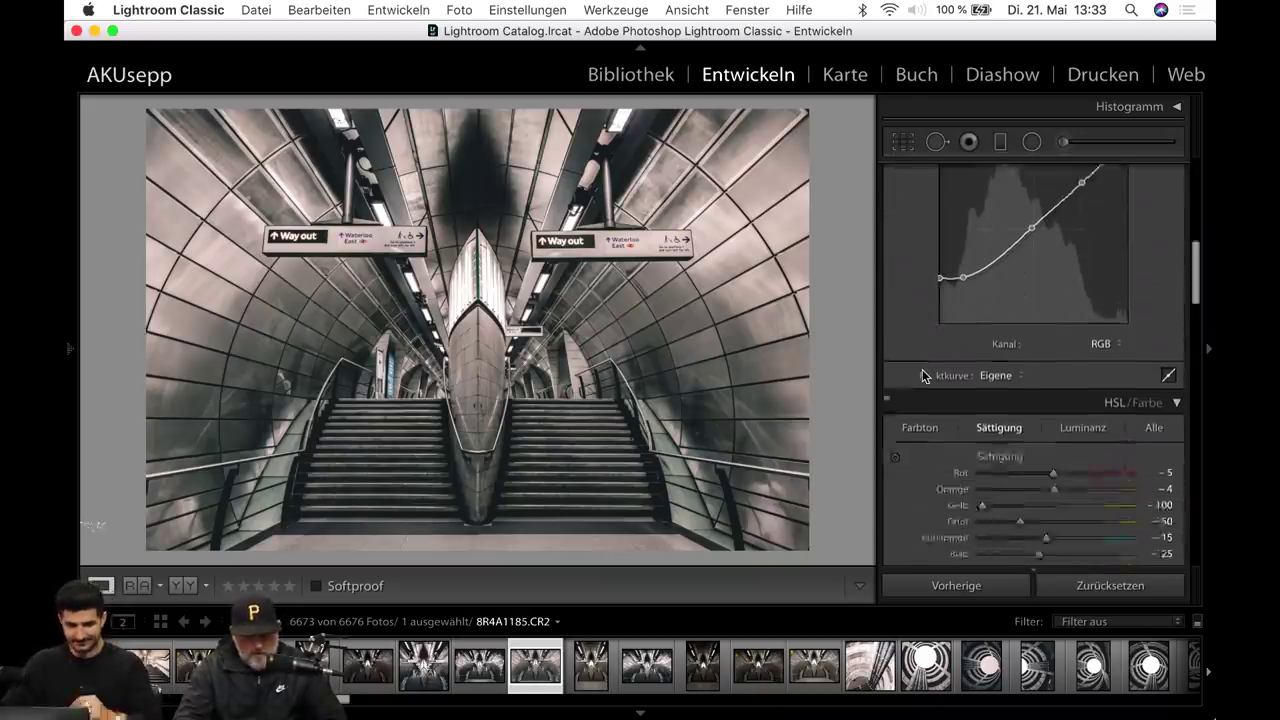
scroll(922, 369, down, 1)
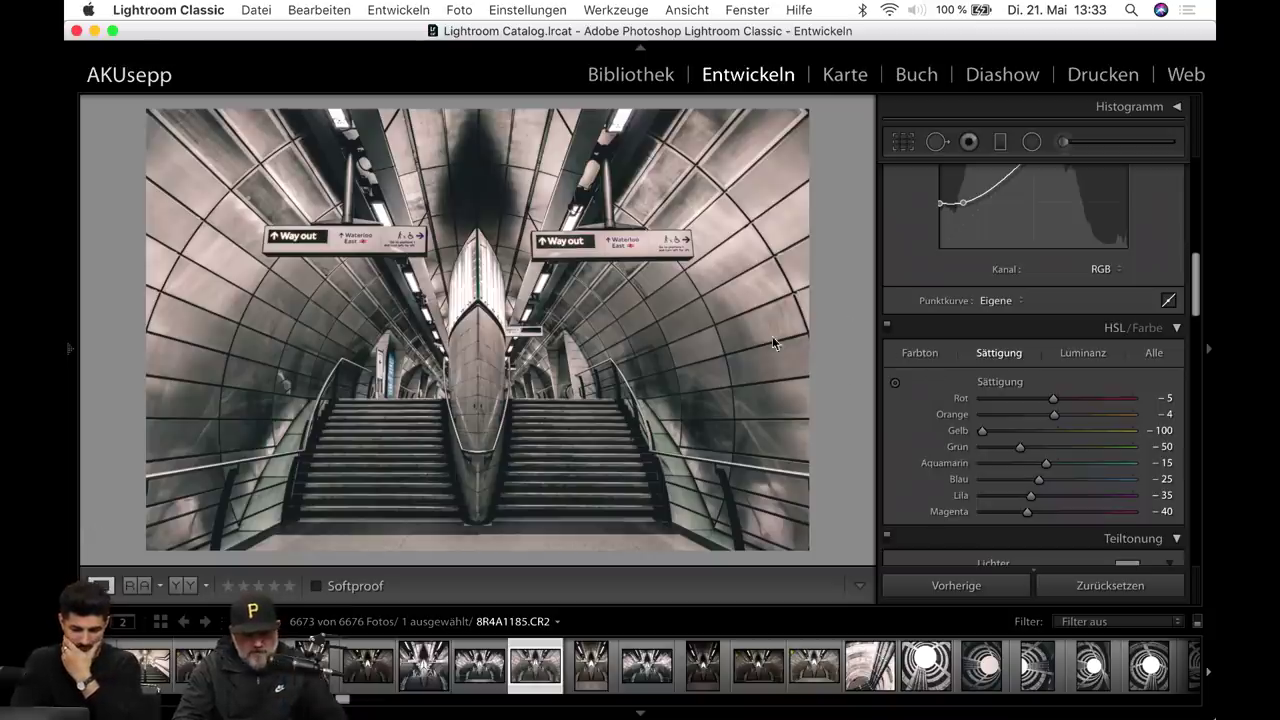
drag(982, 431, 1075, 431)
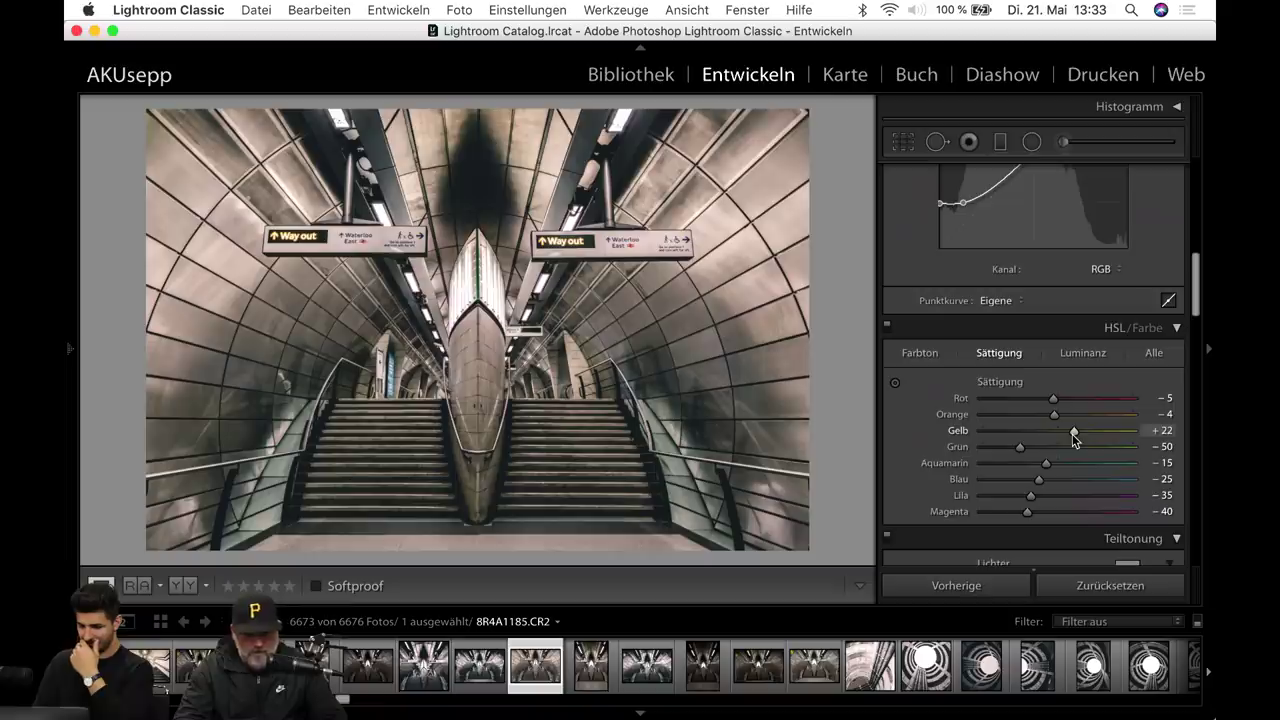
drag(1073, 431, 843, 460)
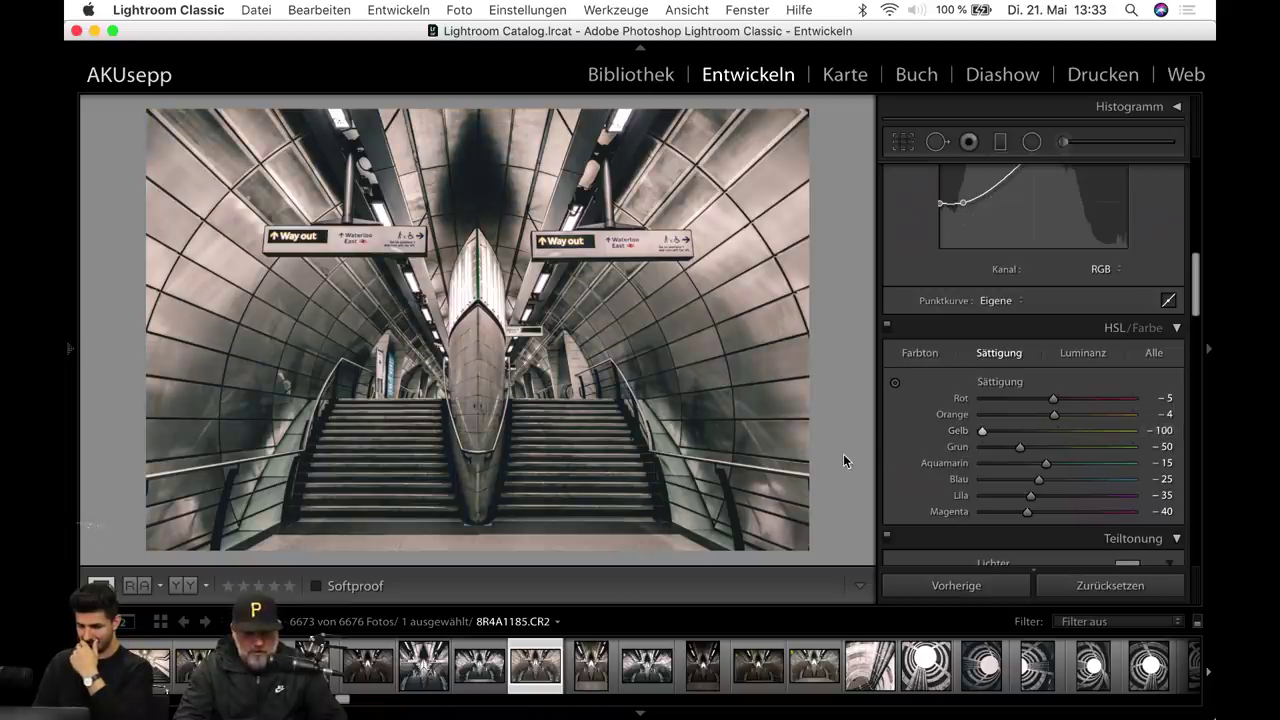
Raise the Schärfen Betrag (sharpening amount) to 38.
scroll(926, 430, down, 1)
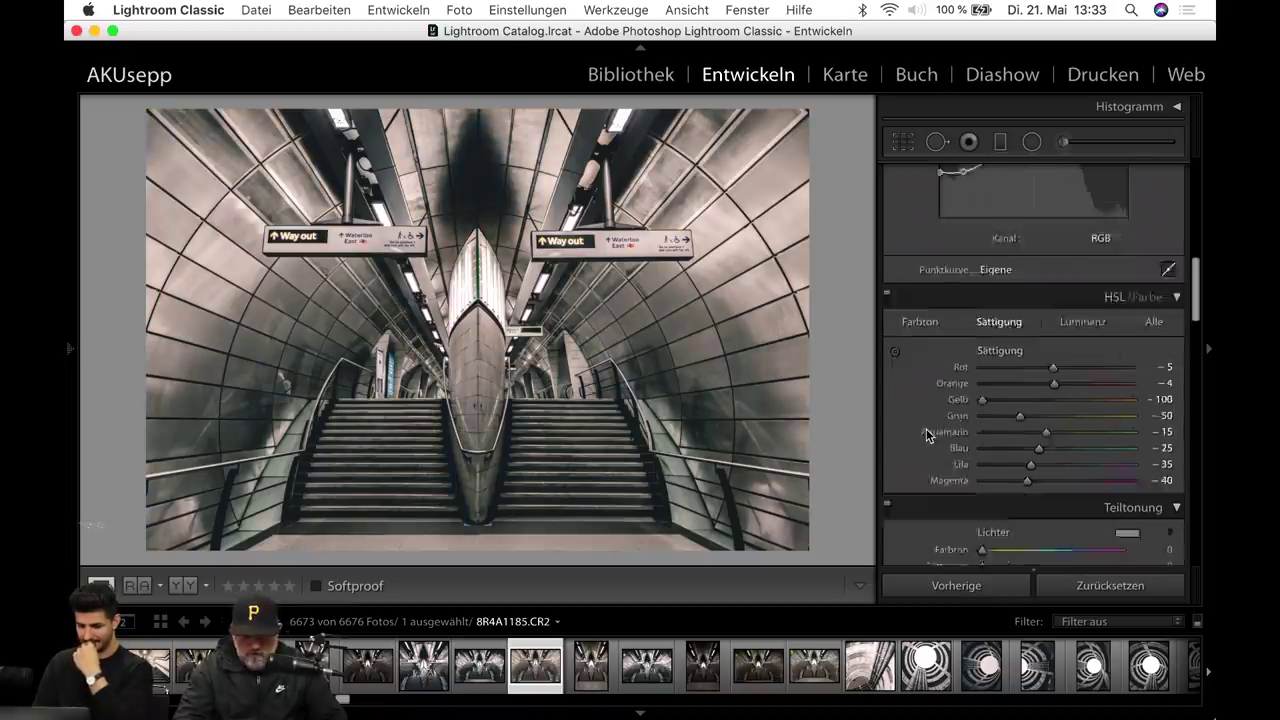
scroll(926, 430, down, 5)
scroll(926, 430, down, 3)
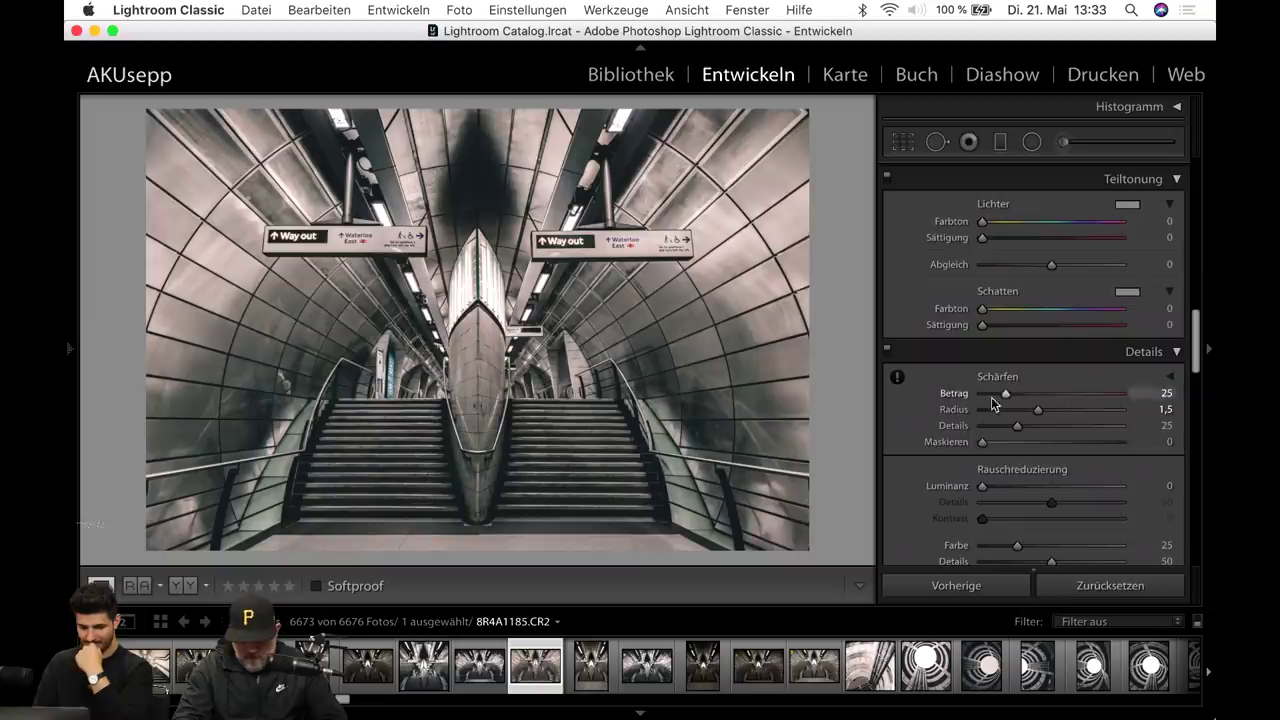
mouse_move(1005, 398)
mouse_down()
mouse_move(1026, 401)
mouse_move(1015, 394)
mouse_up()
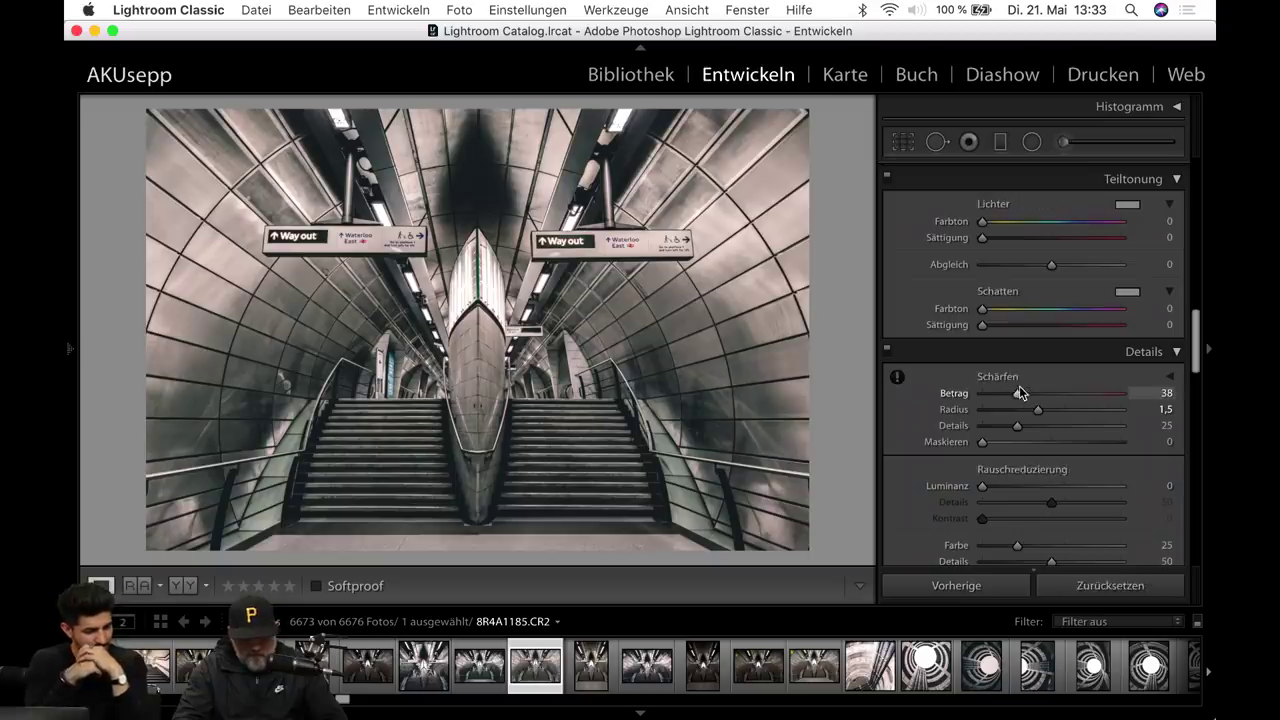
Set sharpening Maskieren to 50 using the Alt mask preview; briefly try luminance noise reduction.
drag(984, 442, 965, 448)
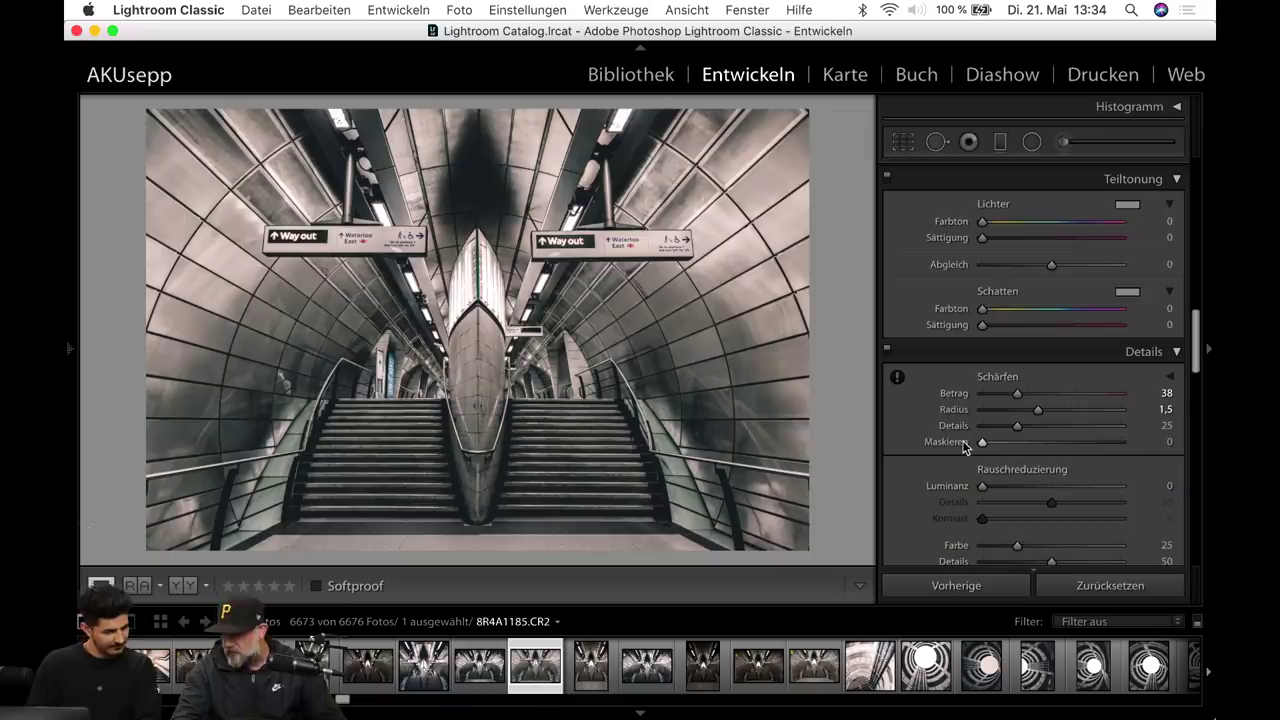
key(alt)
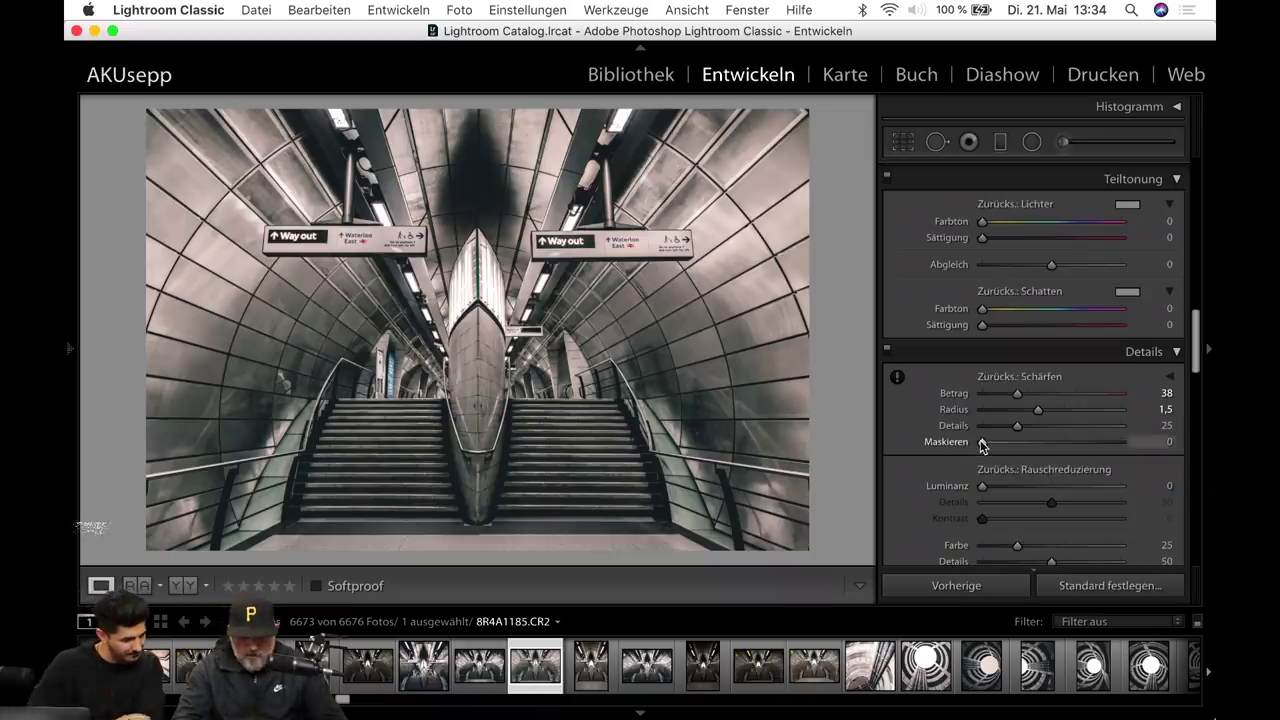
mouse_move(983, 442)
mouse_down()
mouse_move(1041, 442)
mouse_move(1123, 477)
mouse_move(981, 476)
mouse_up()
drag(955, 474, 980, 450)
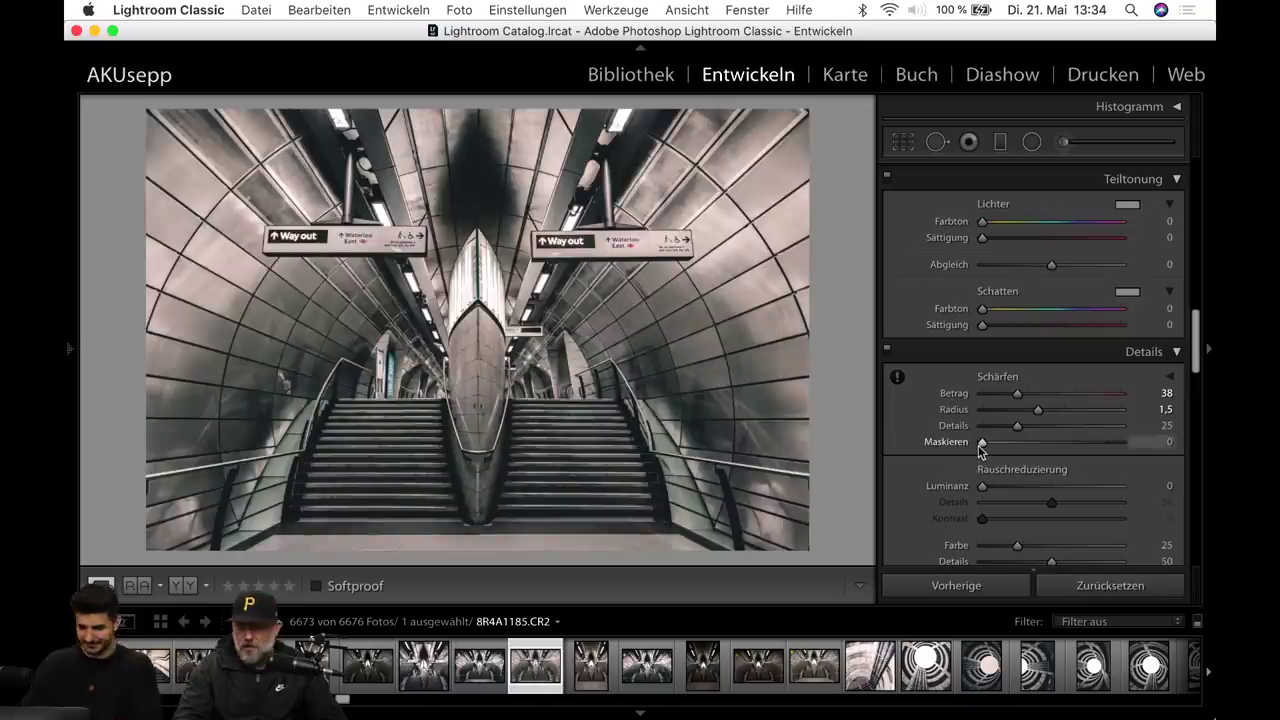
key(alt)
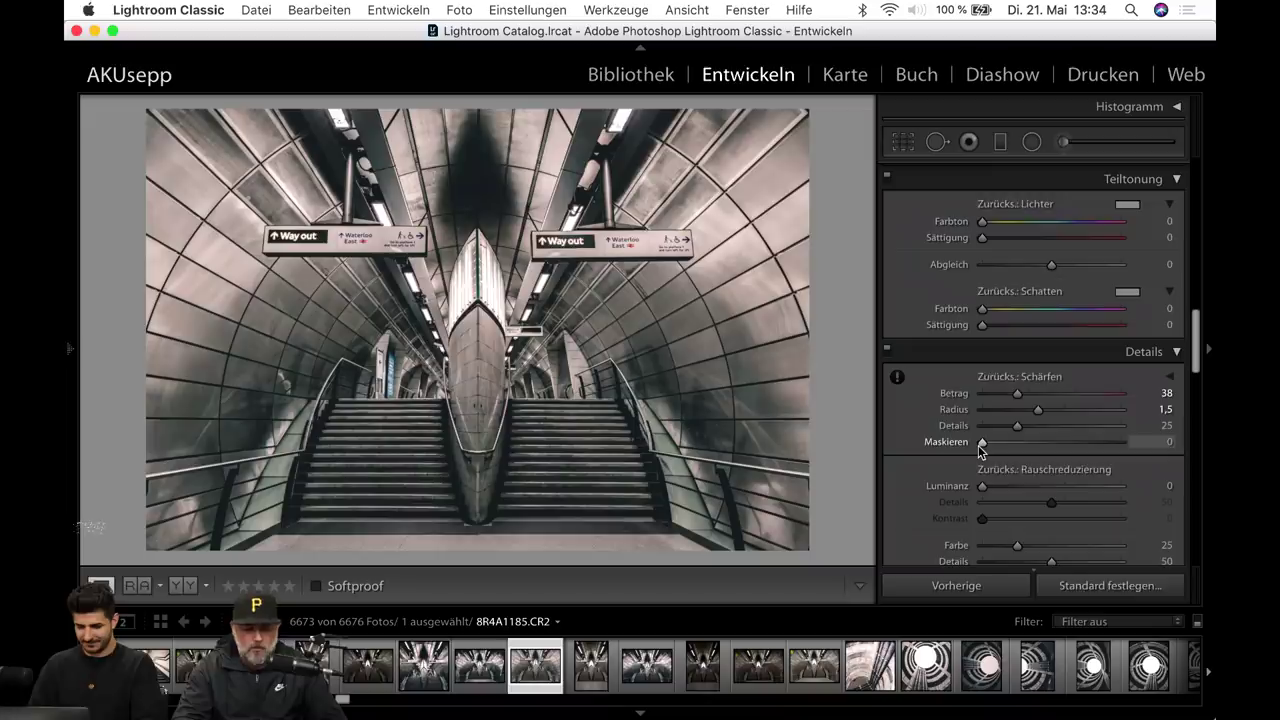
key(alt)
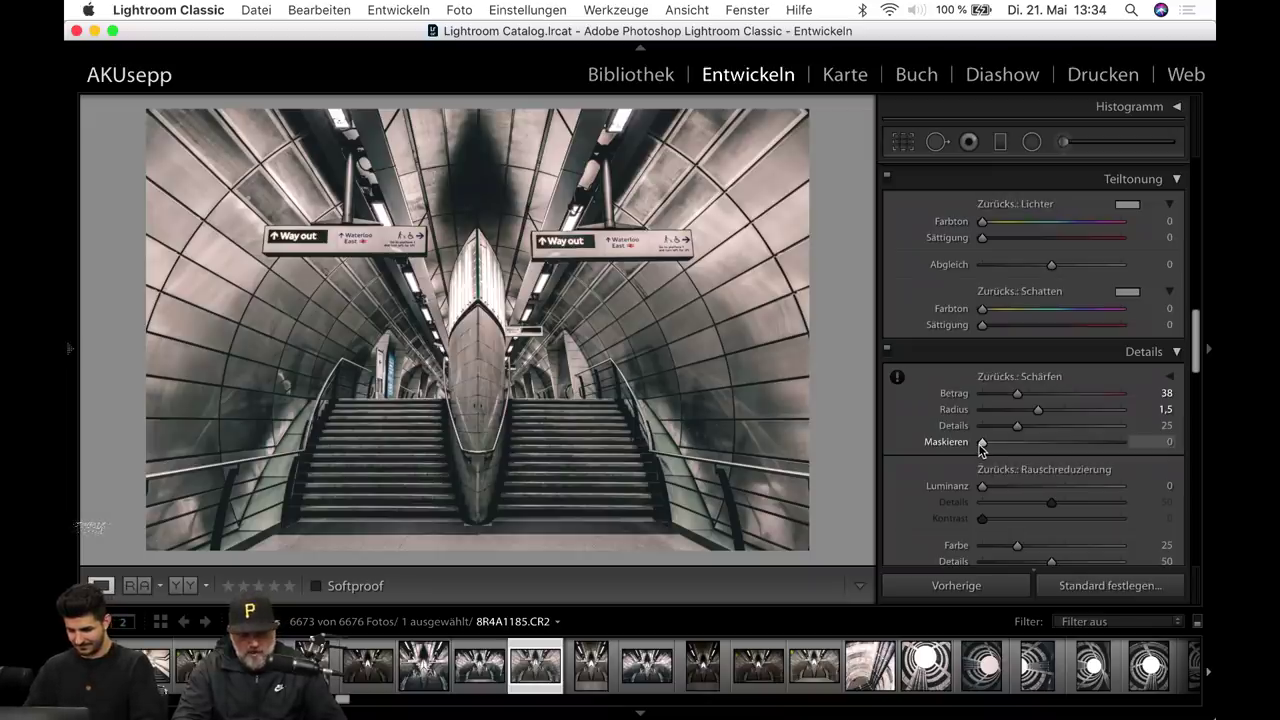
drag(980, 447, 1049, 447)
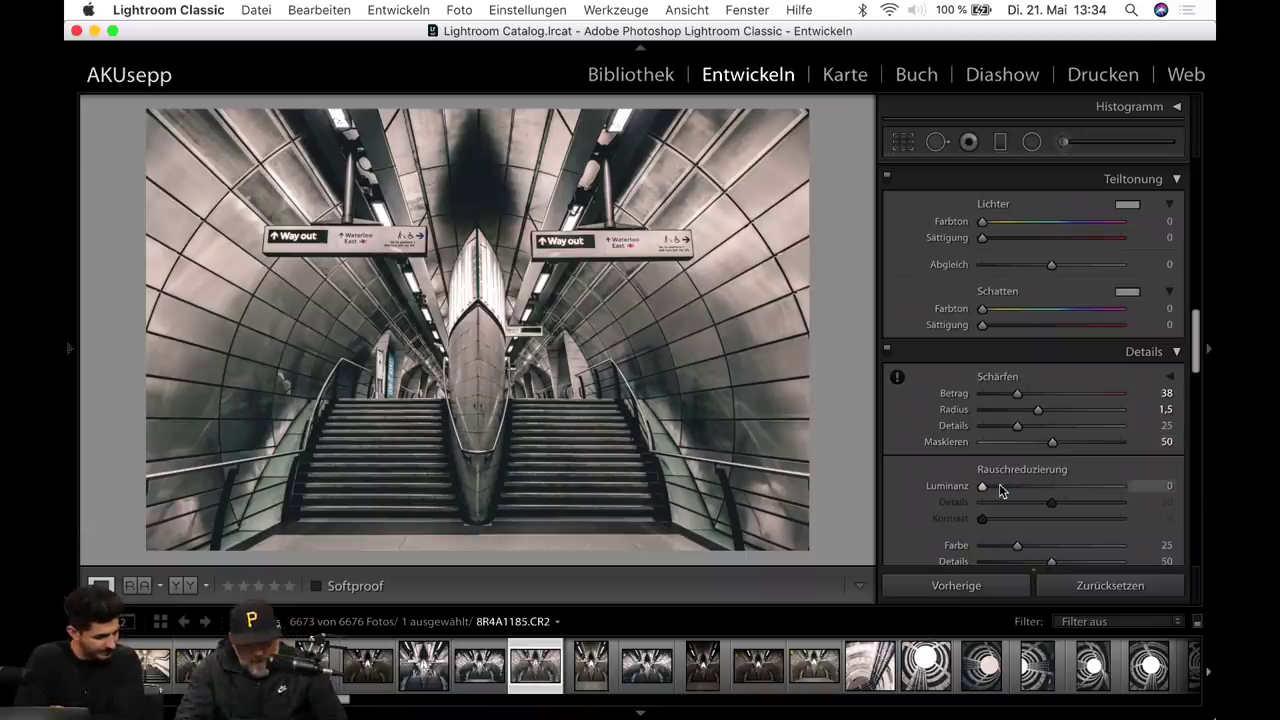
mouse_move(984, 488)
mouse_down()
mouse_move(1068, 508)
mouse_move(925, 520)
mouse_up()
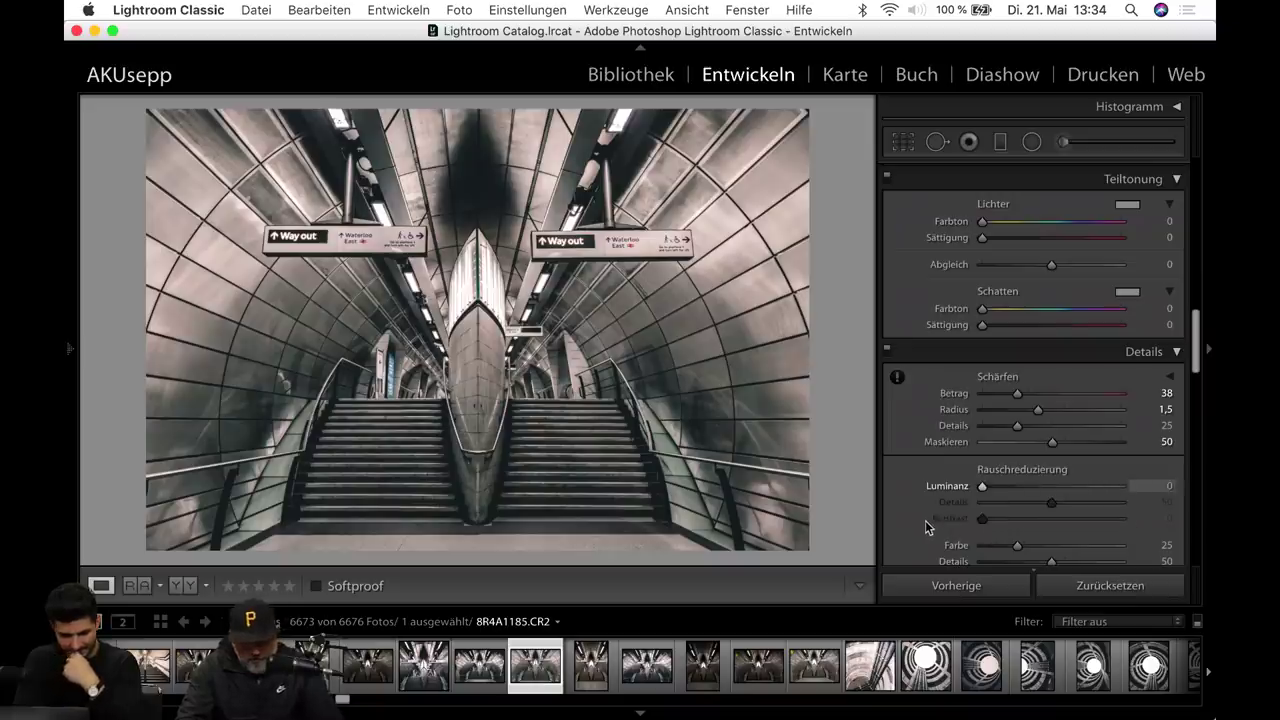
Set Luminanz noise reduction to 1 after briefly trying higher values.
click(993, 488)
drag(993, 486, 986, 494)
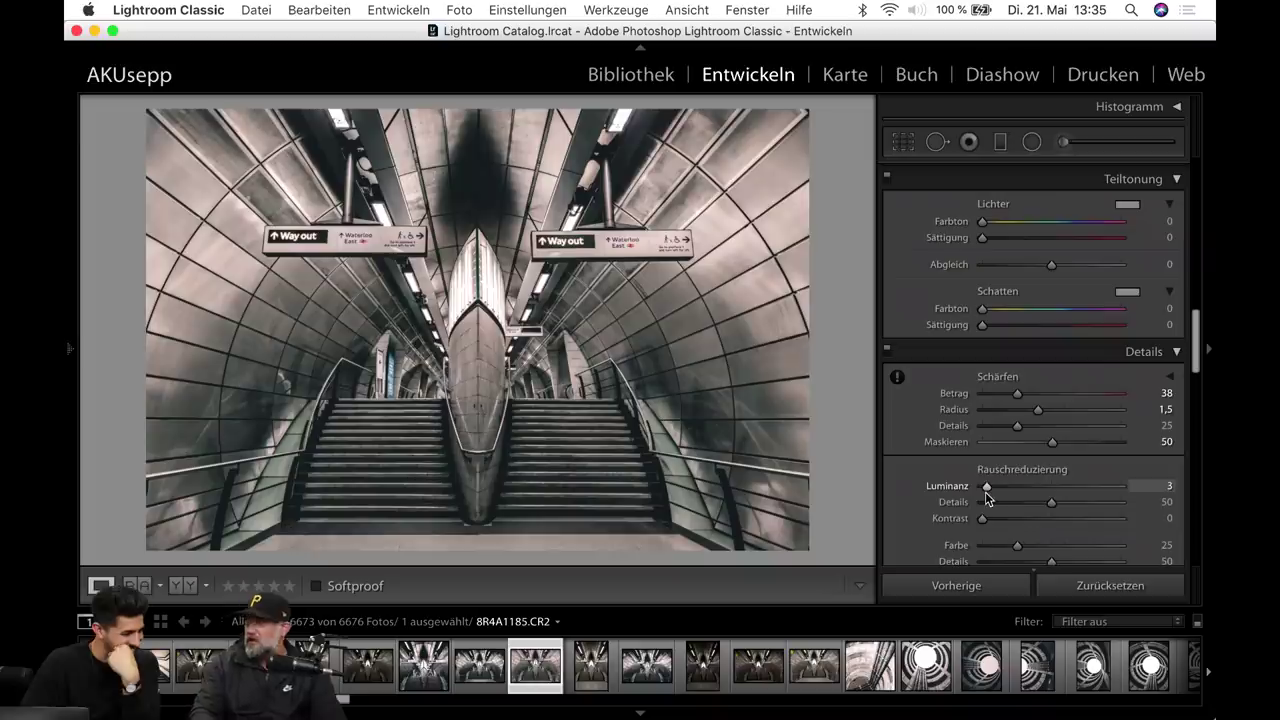
drag(990, 493, 986, 494)
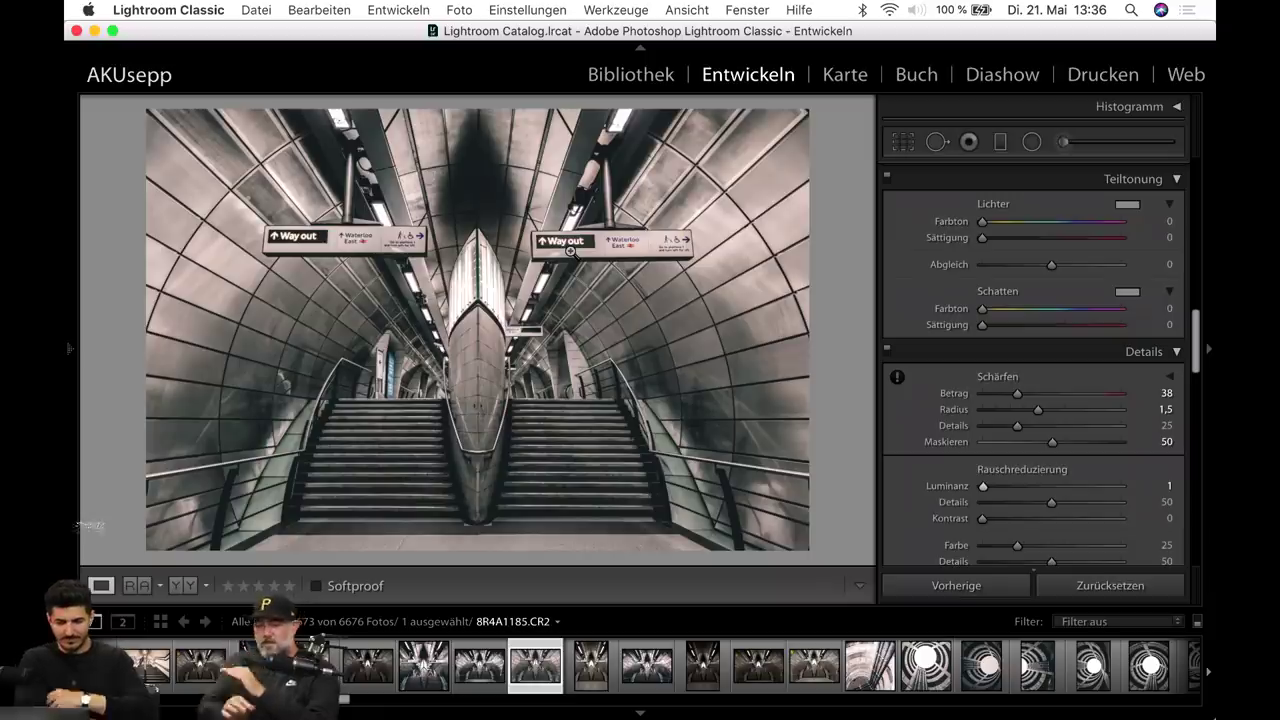
Review HSL hue and luminance, set Aquamarin luminance to +17, then show saturation values.
scroll(891, 352, up, 5)
scroll(890, 350, up, 2)
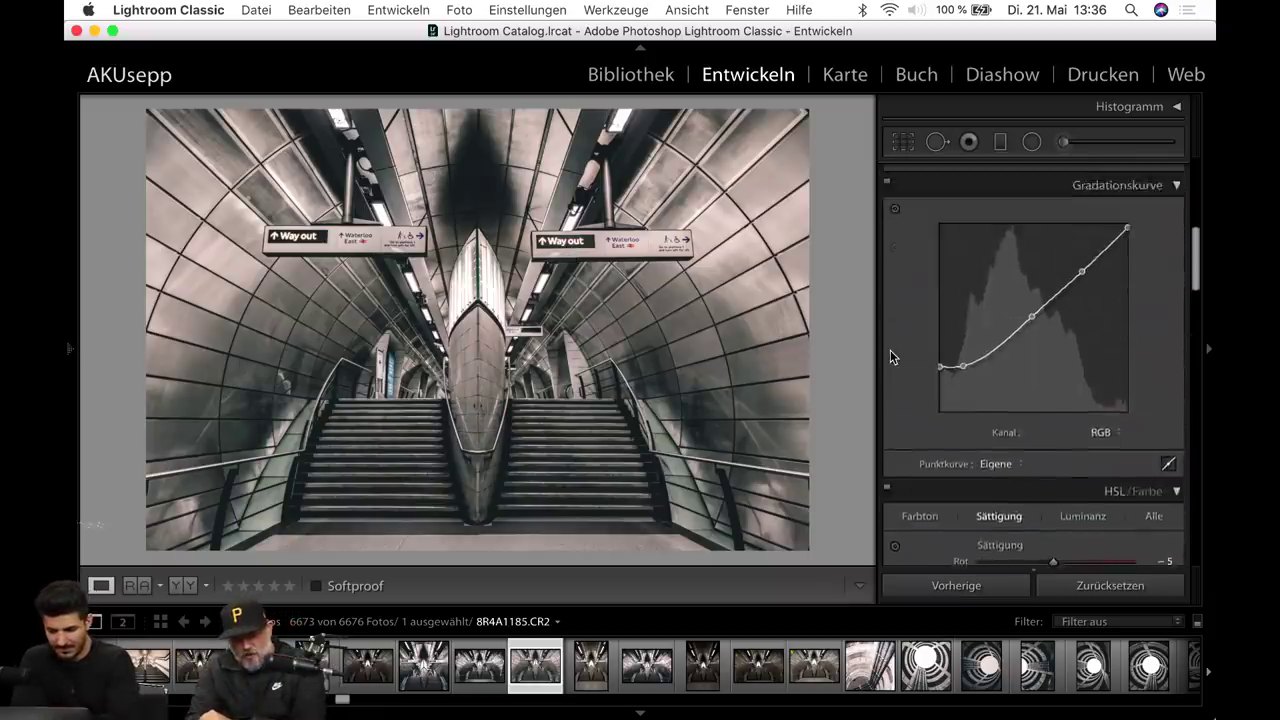
scroll(890, 350, down, 4)
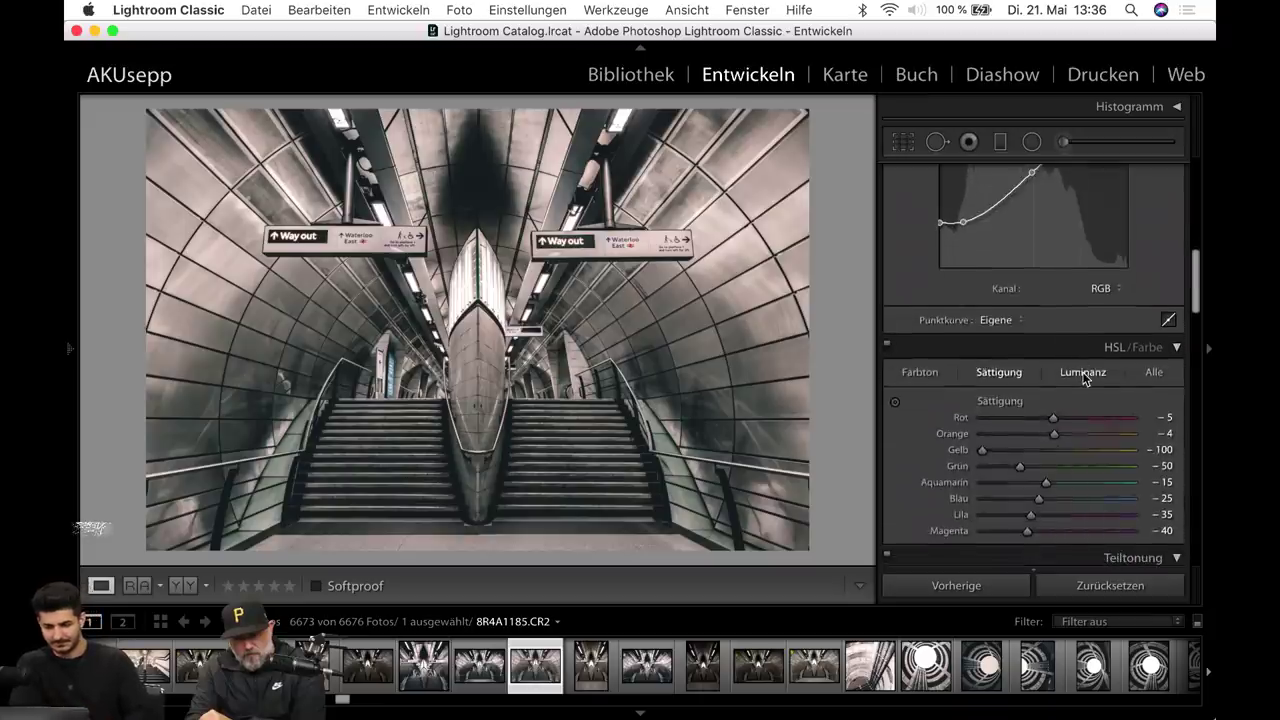
click(1083, 372)
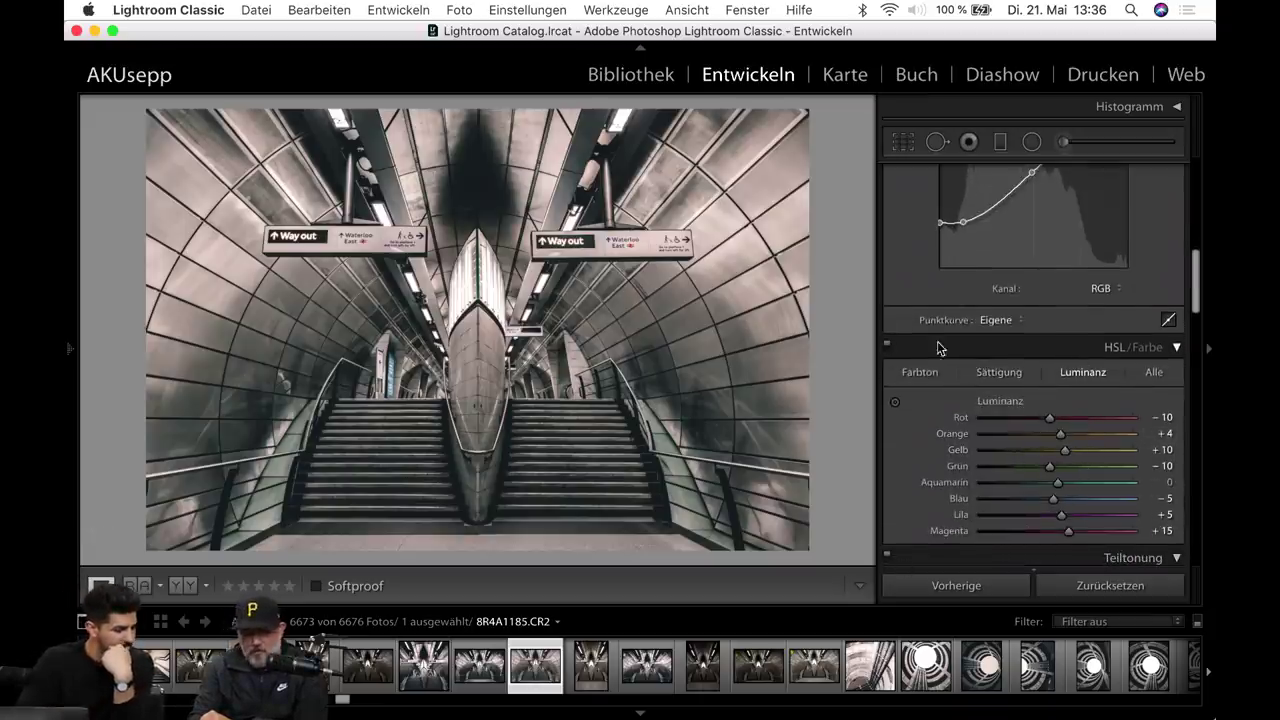
click(918, 374)
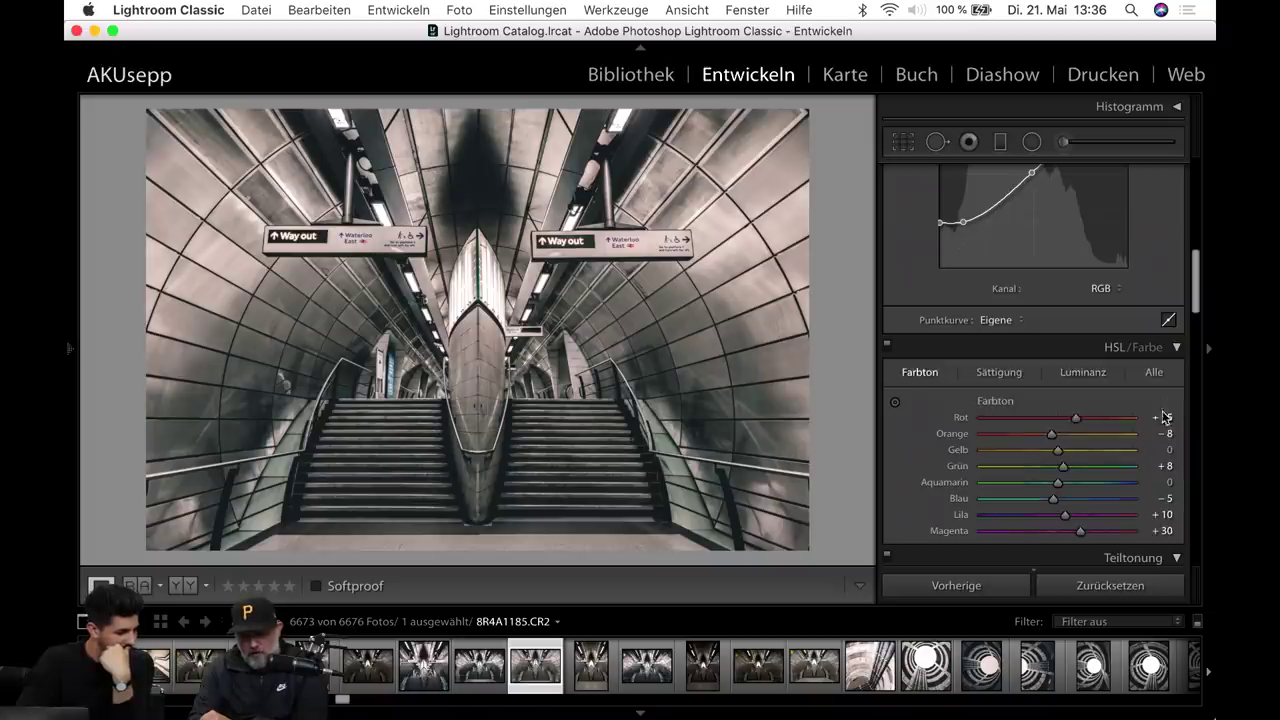
click(1080, 374)
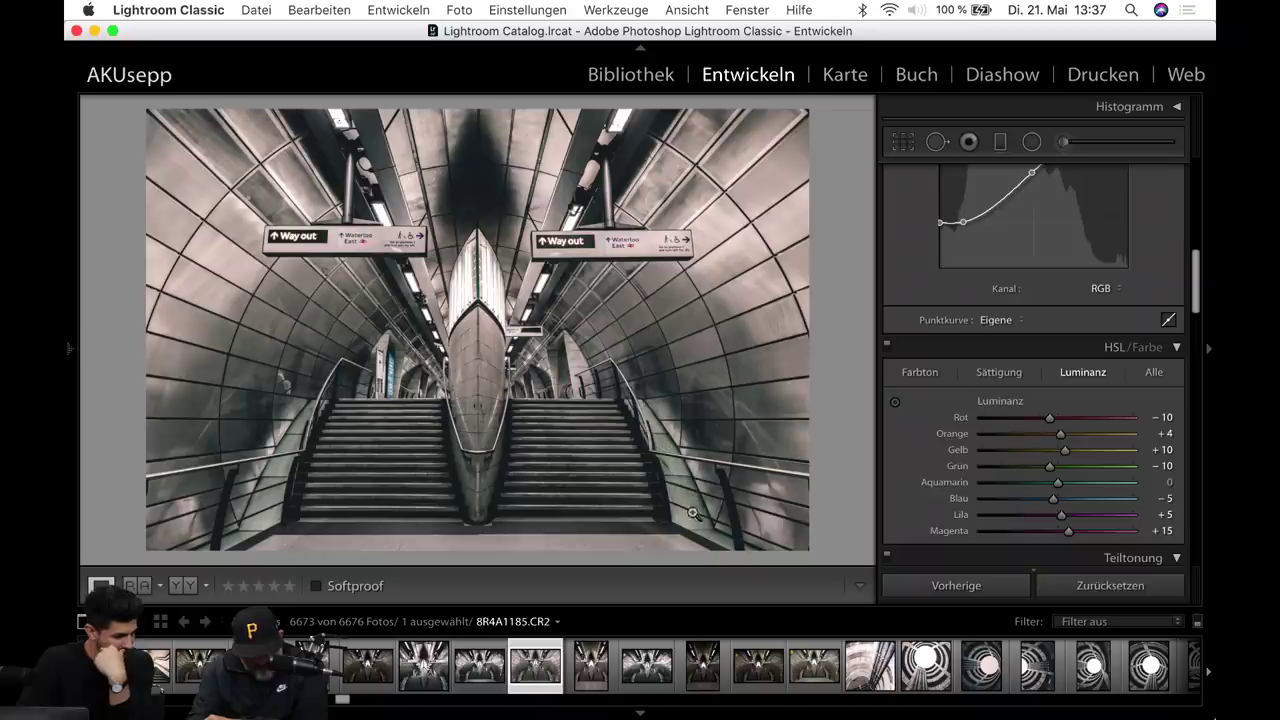
mouse_move(1058, 482)
mouse_down()
mouse_move(927, 502)
mouse_move(1171, 508)
mouse_move(1052, 505)
mouse_up()
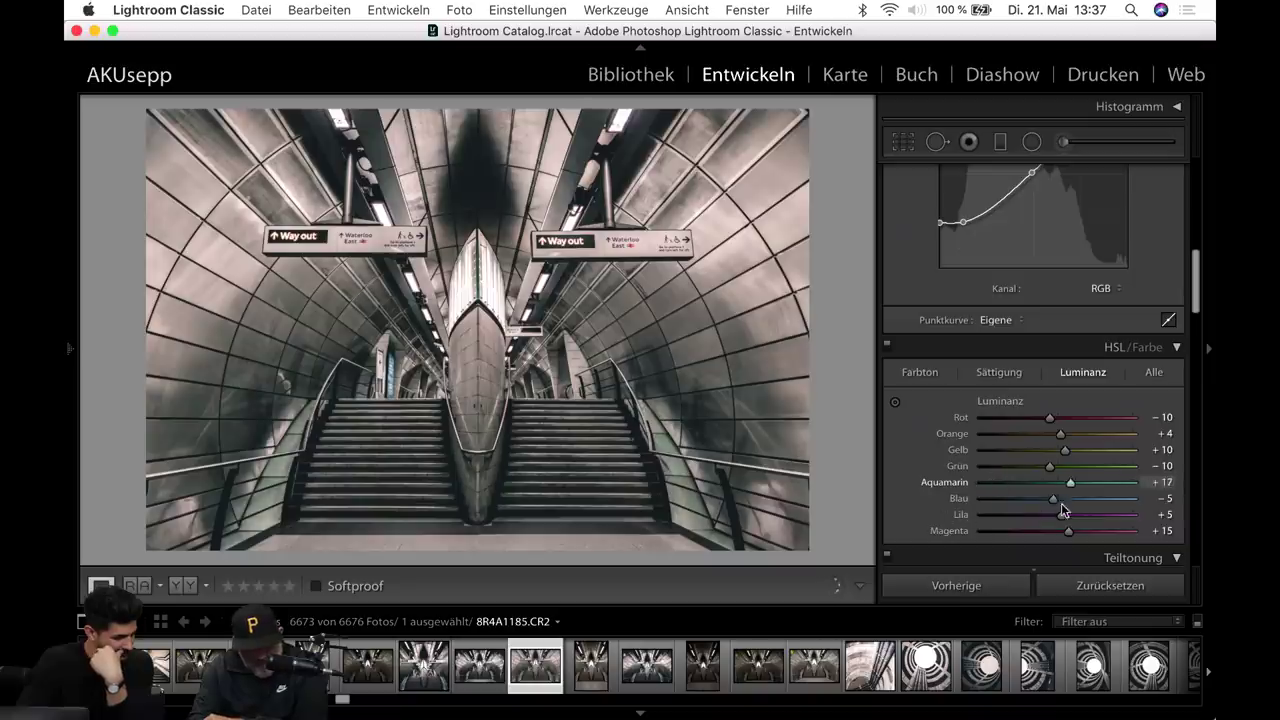
click(1002, 373)
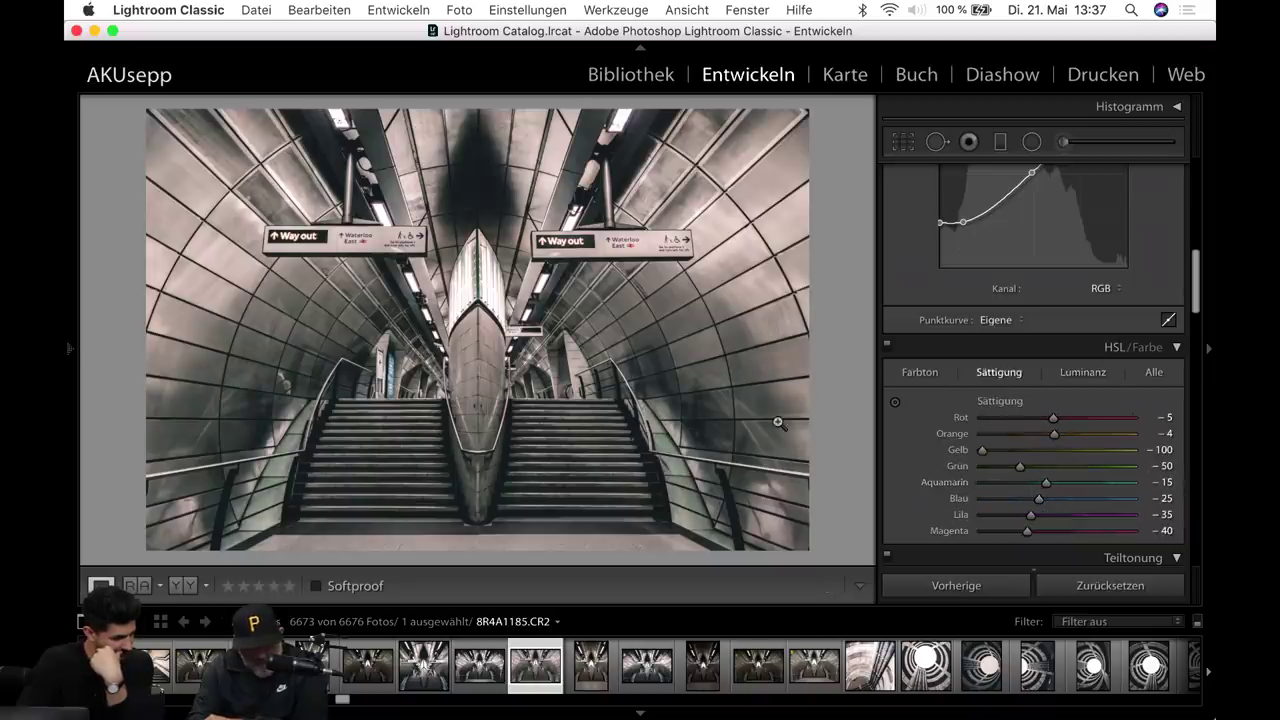
Inspect the stairs, left corridor entrance and pillar up close at 1:1.
click(674, 485)
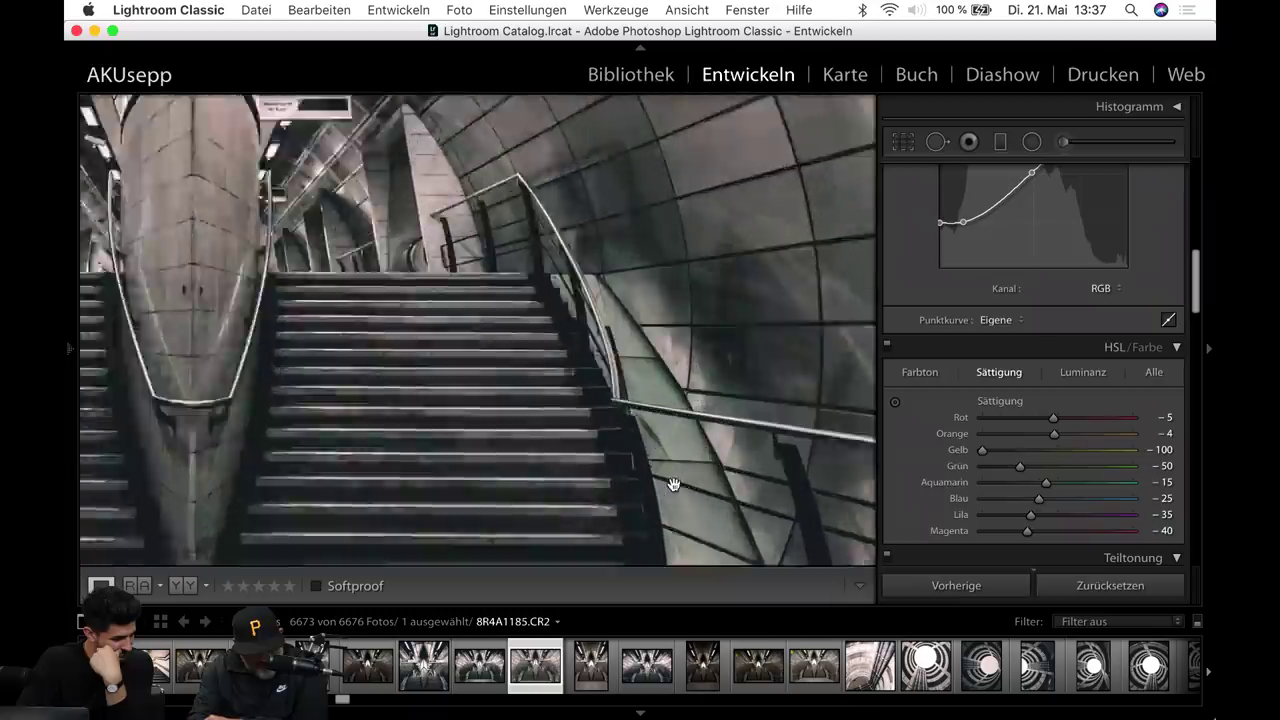
click(479, 401)
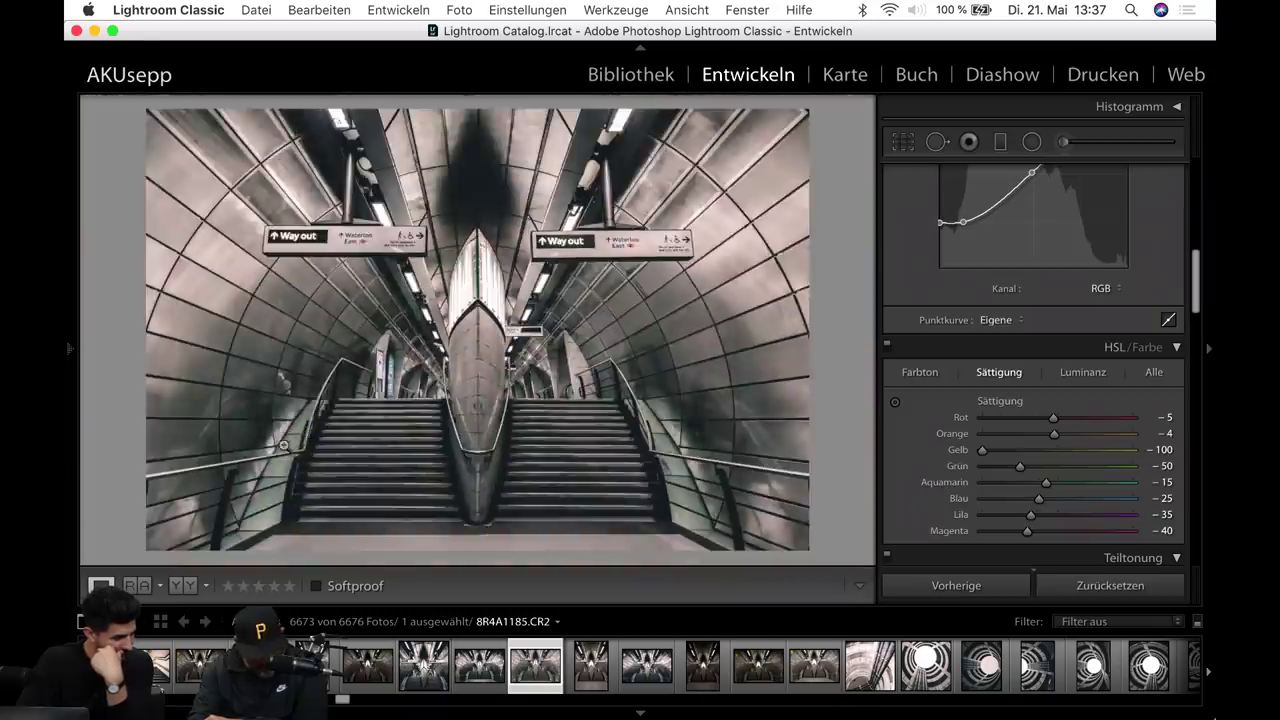
click(287, 450)
click(288, 455)
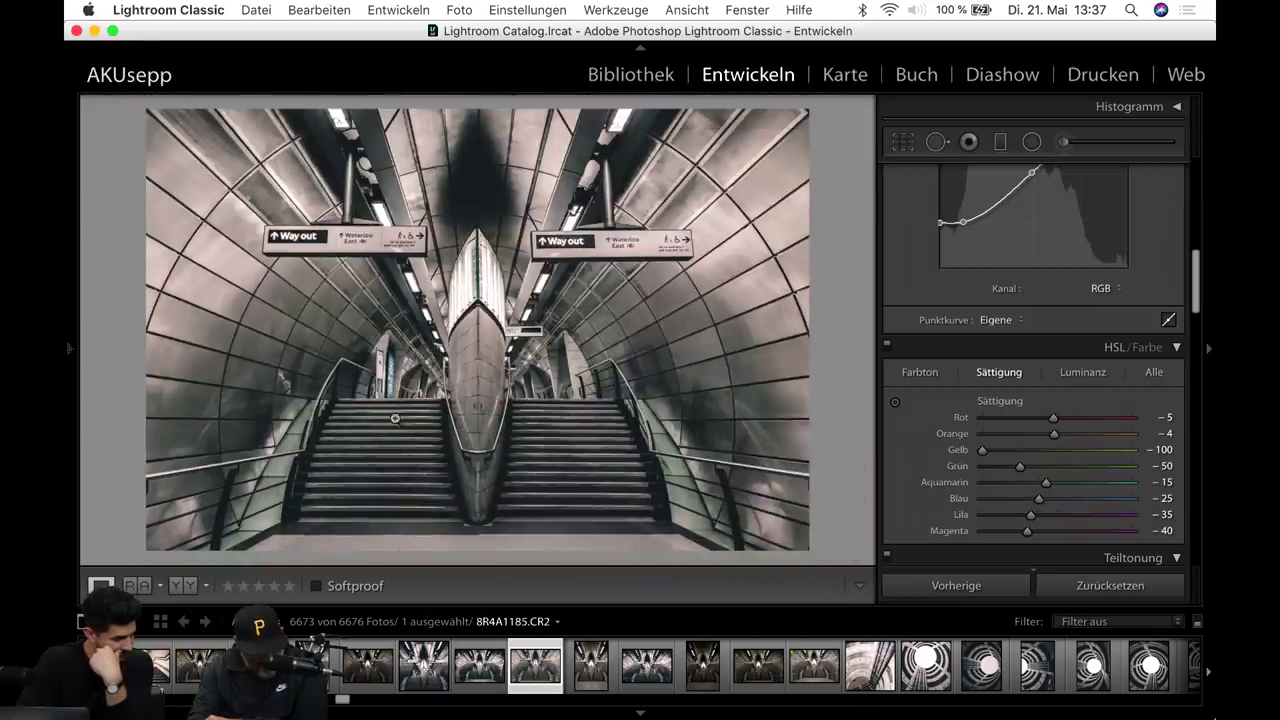
click(390, 368)
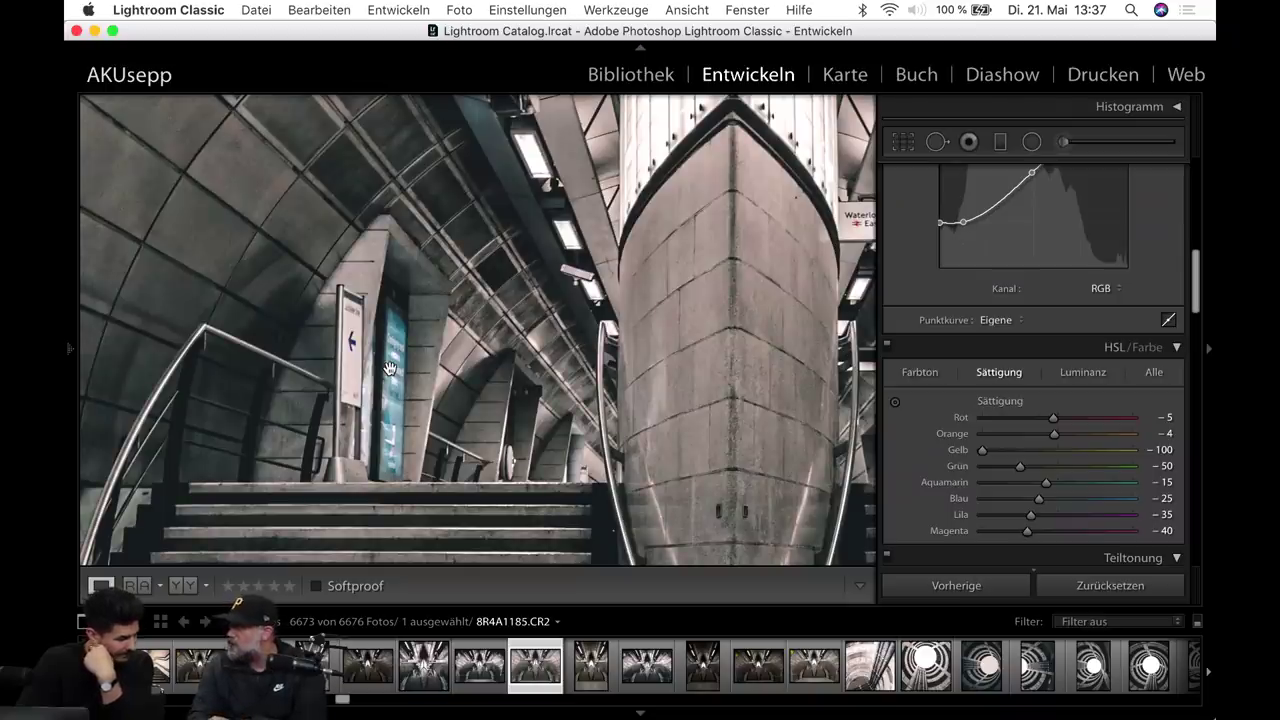
click(524, 330)
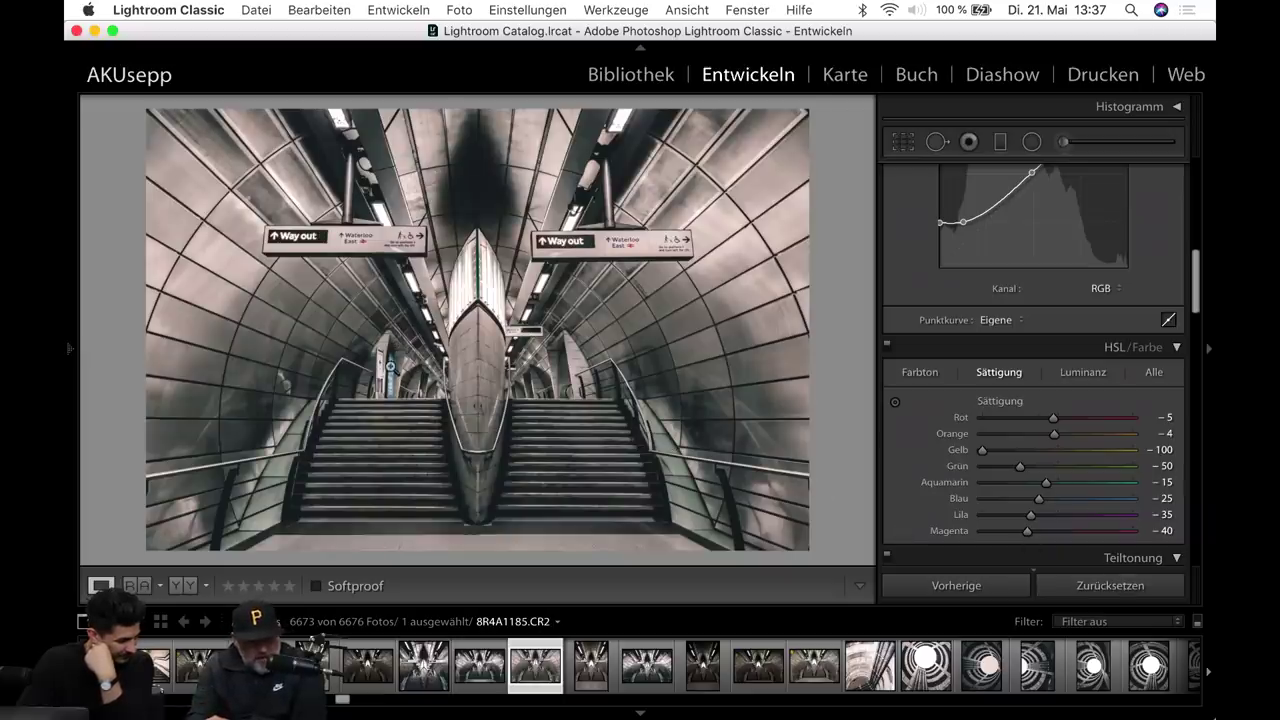
click(390, 366)
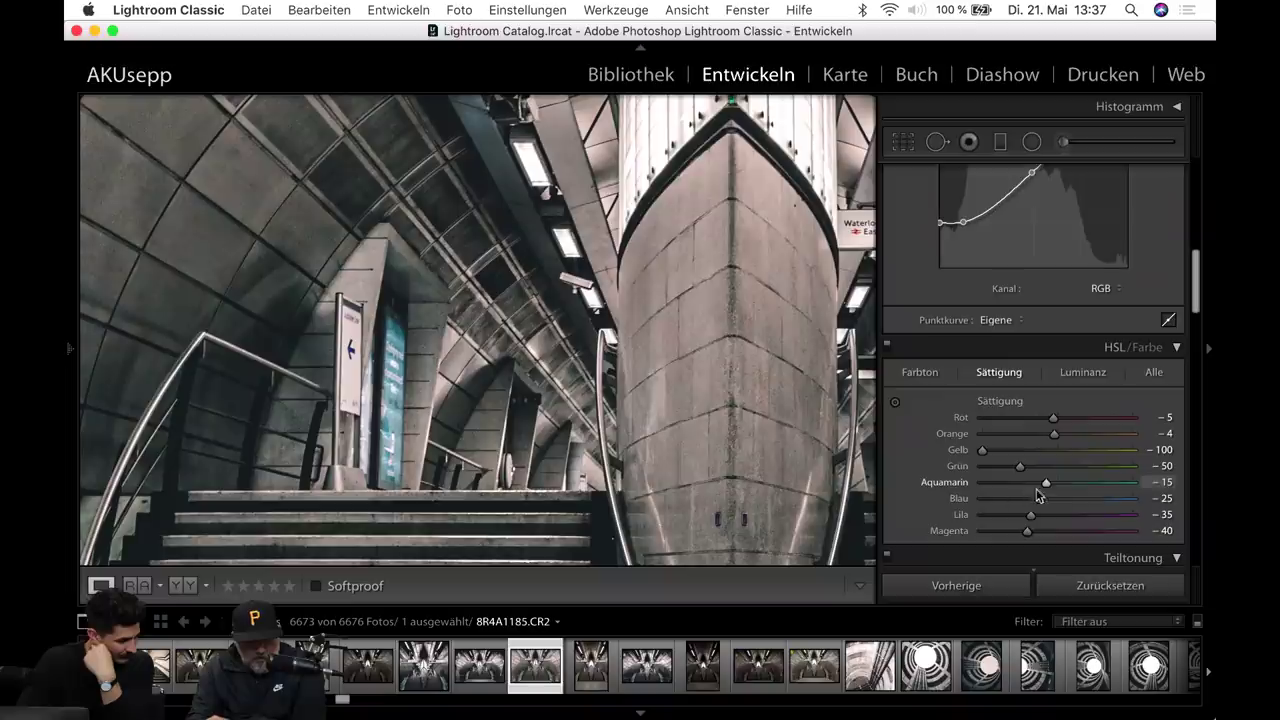
Set Aquamarin saturation to -100 and strongly brighten Aquamarin luminance.
drag(1047, 486, 903, 508)
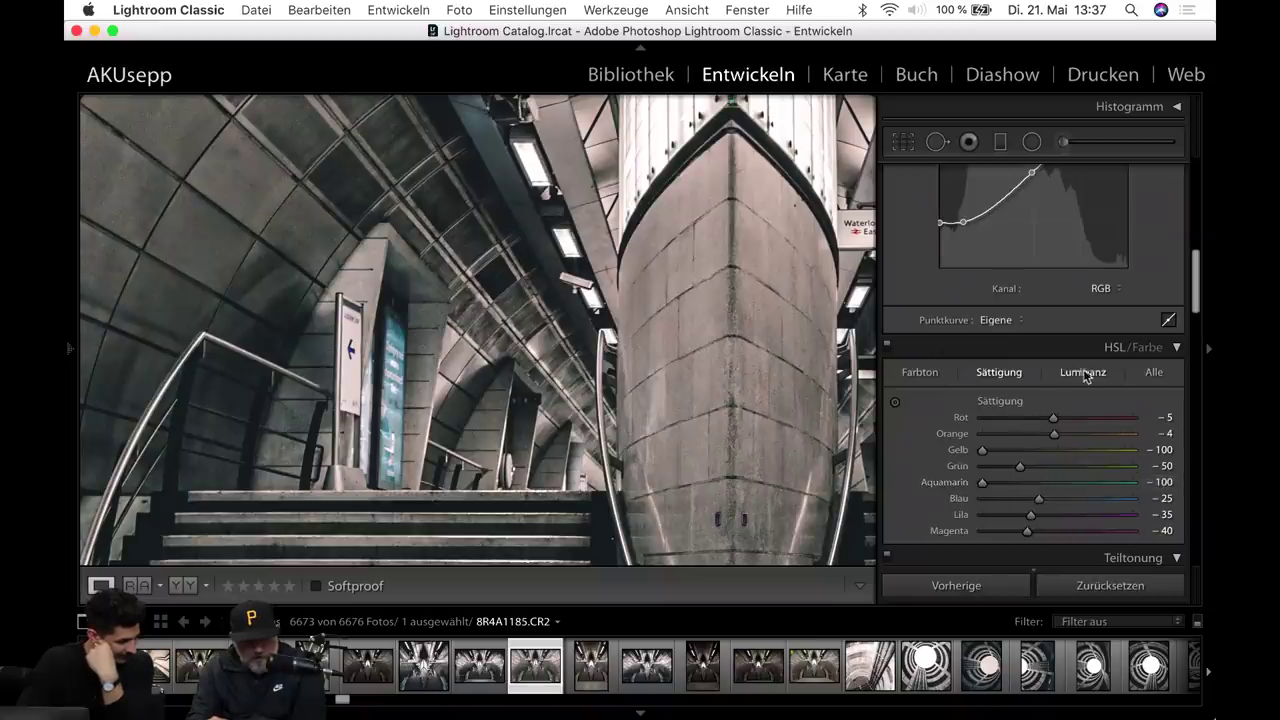
click(918, 373)
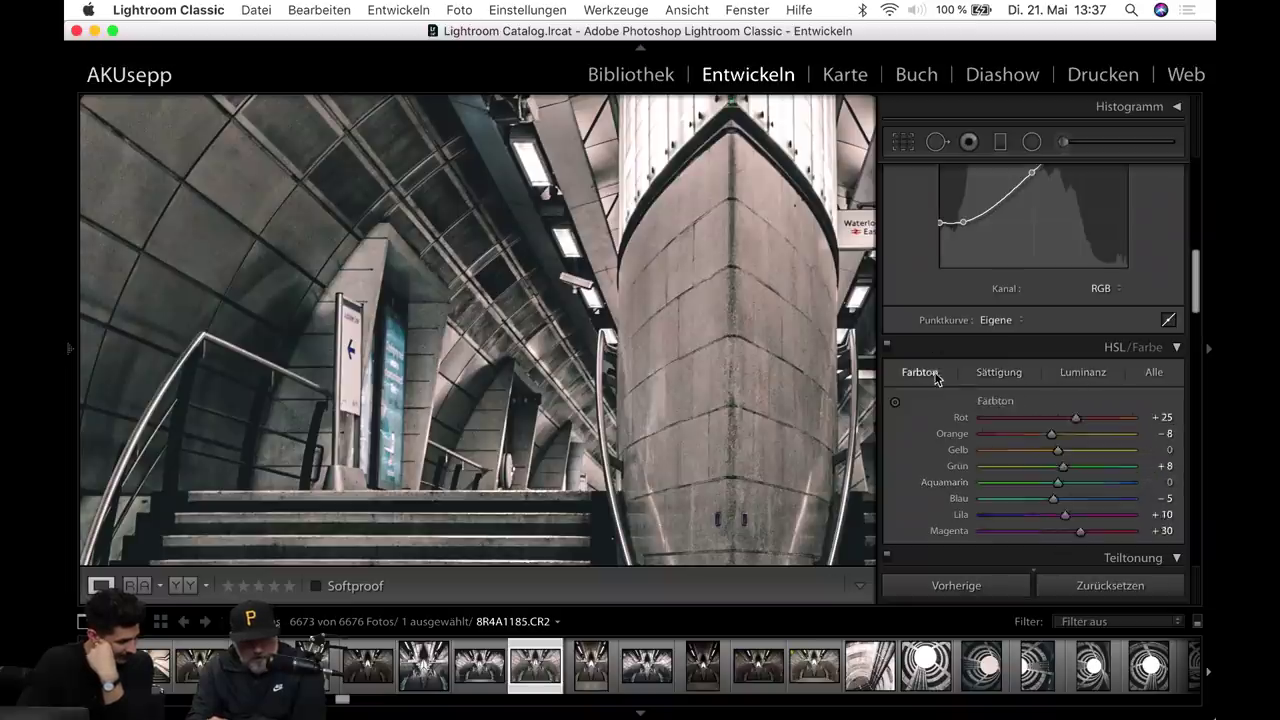
click(1097, 376)
drag(1058, 483, 1170, 484)
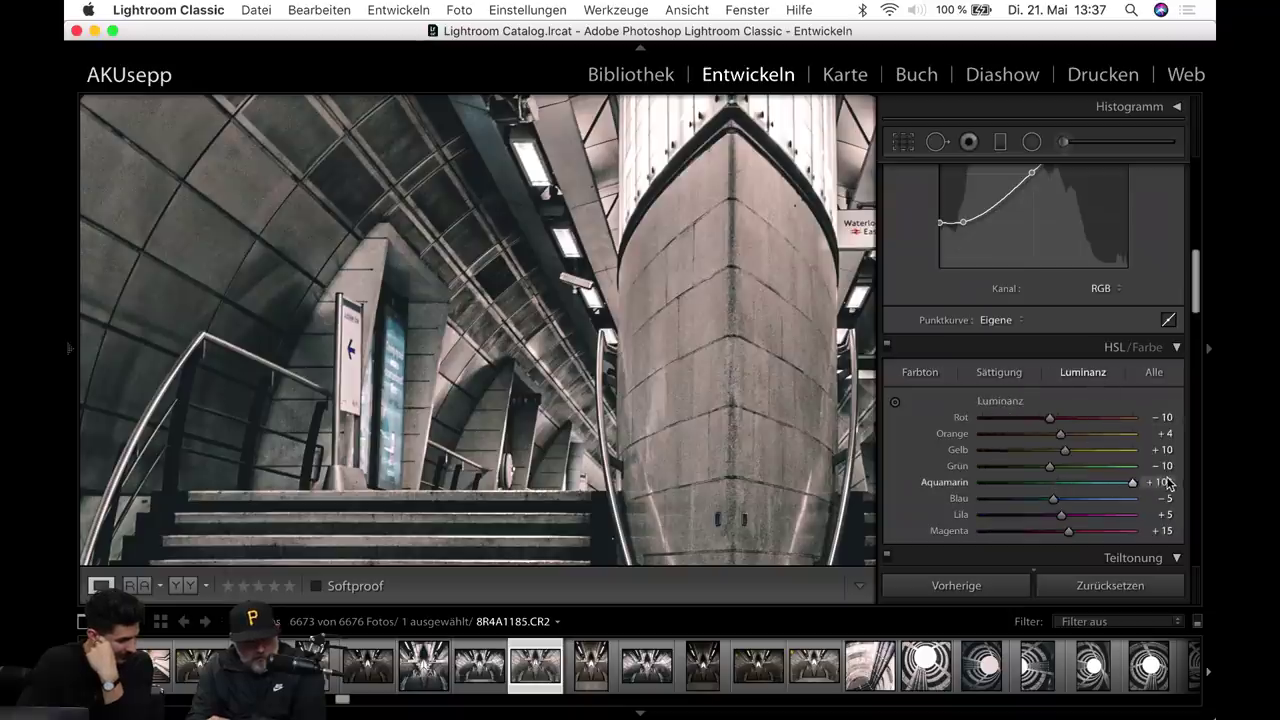
click(1009, 374)
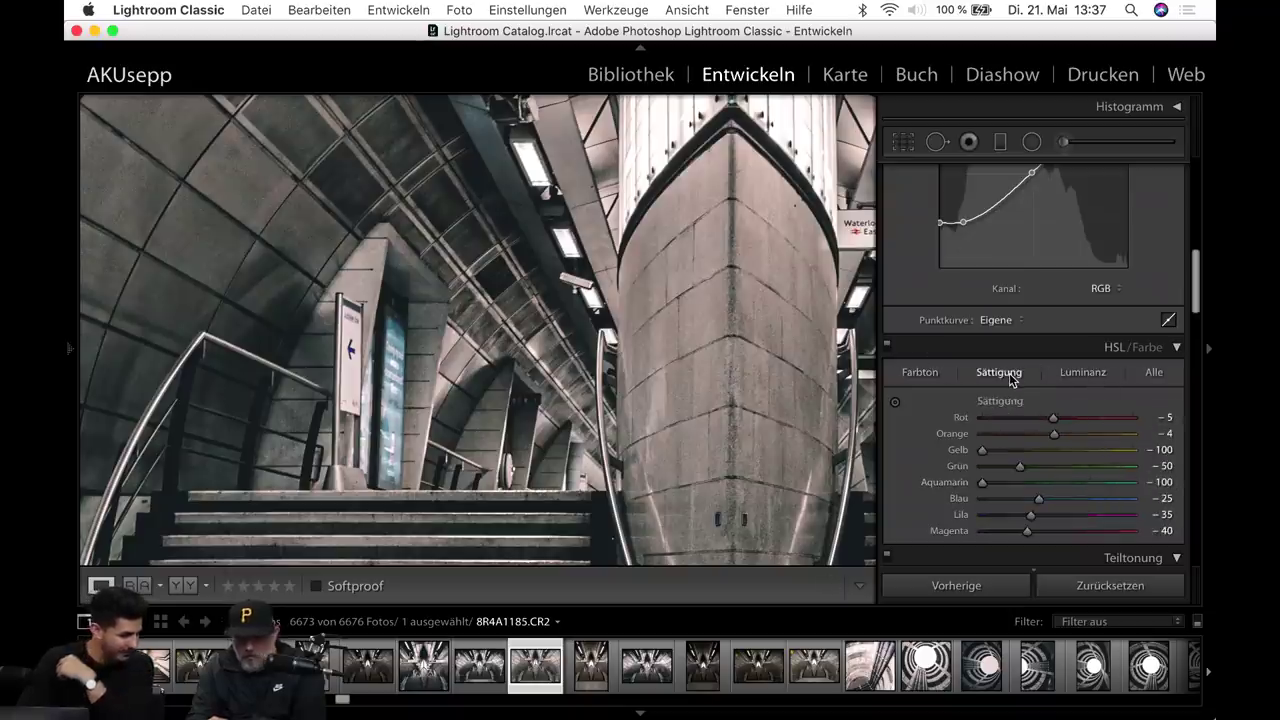
Check the left corridor and Way out sign at 1:1, then return to the full view.
click(422, 337)
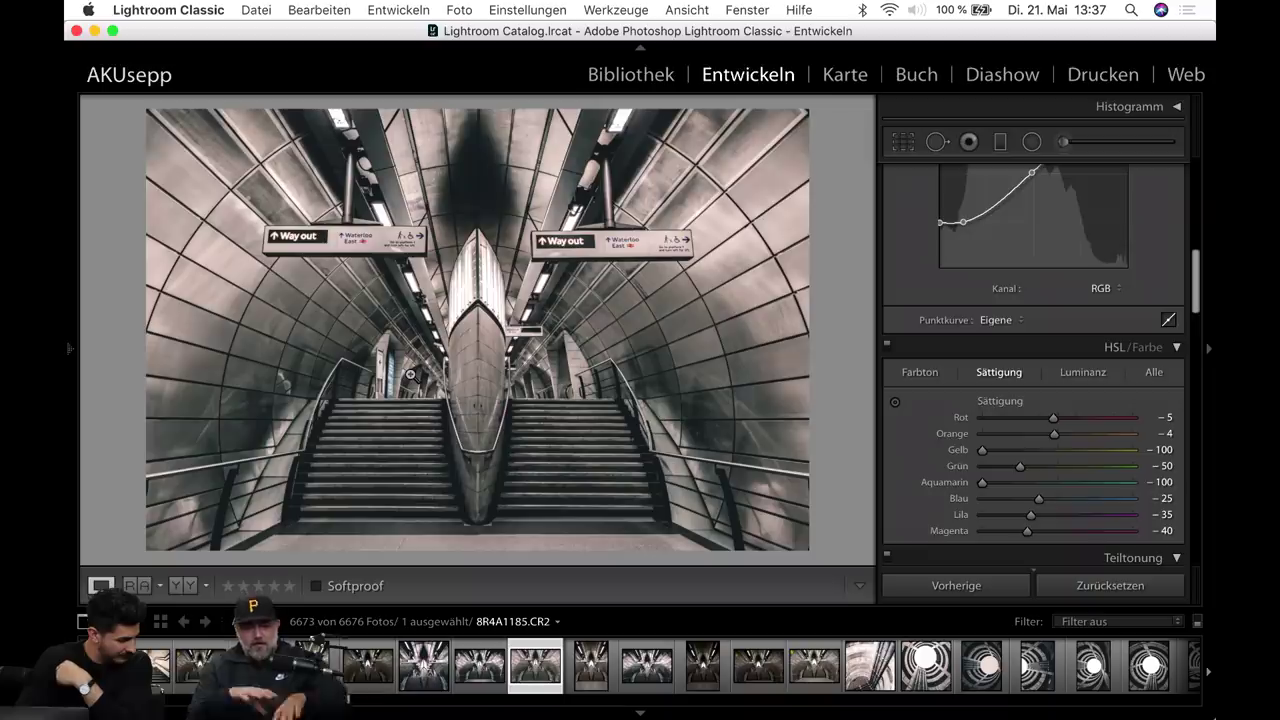
click(389, 365)
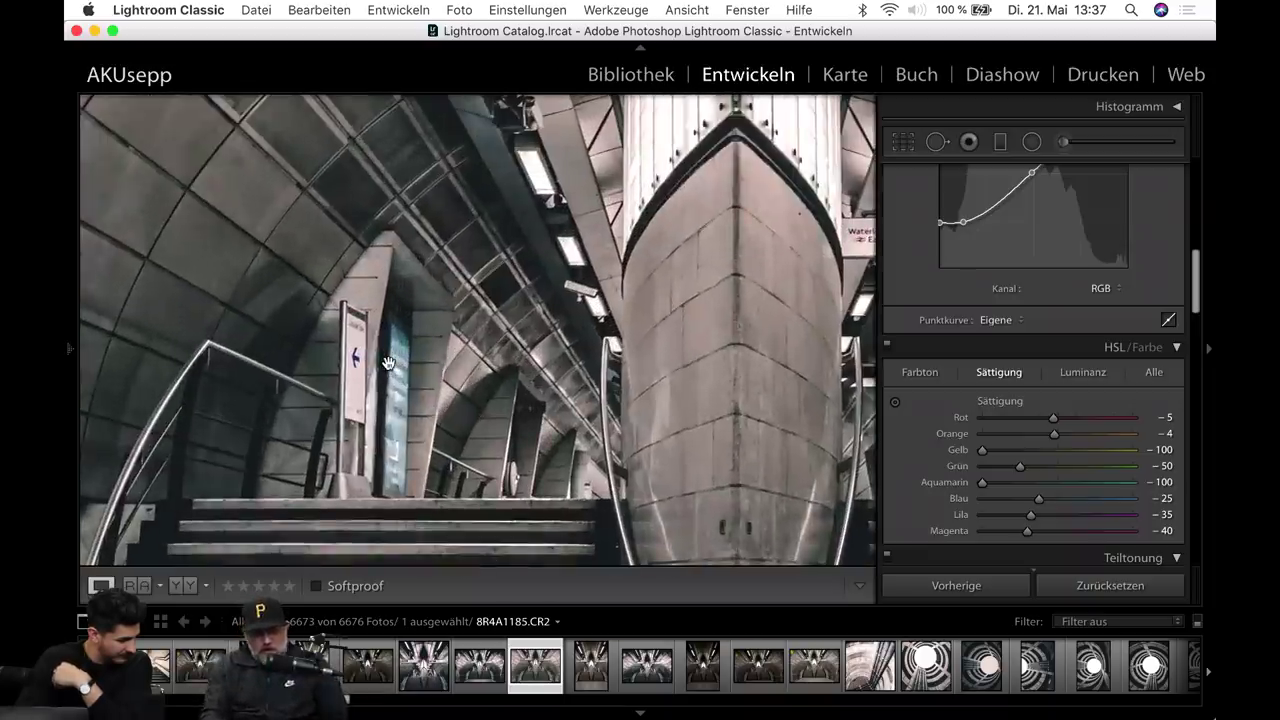
click(389, 363)
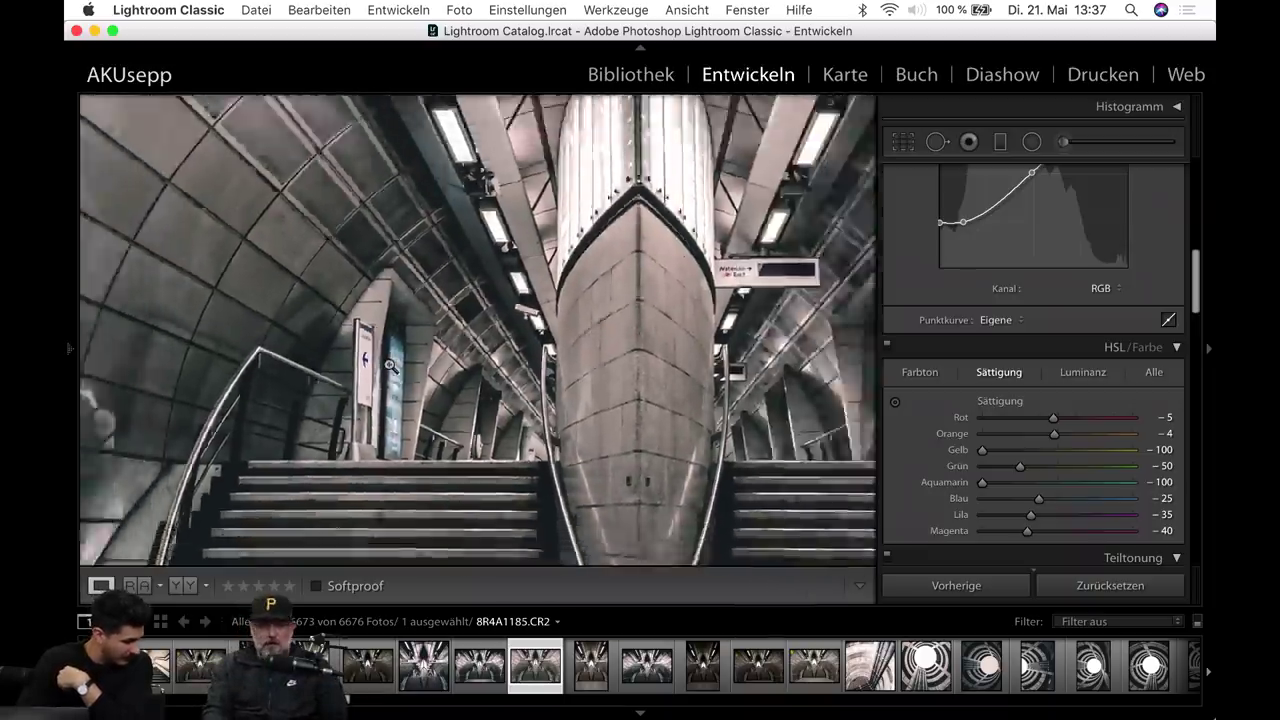
click(296, 243)
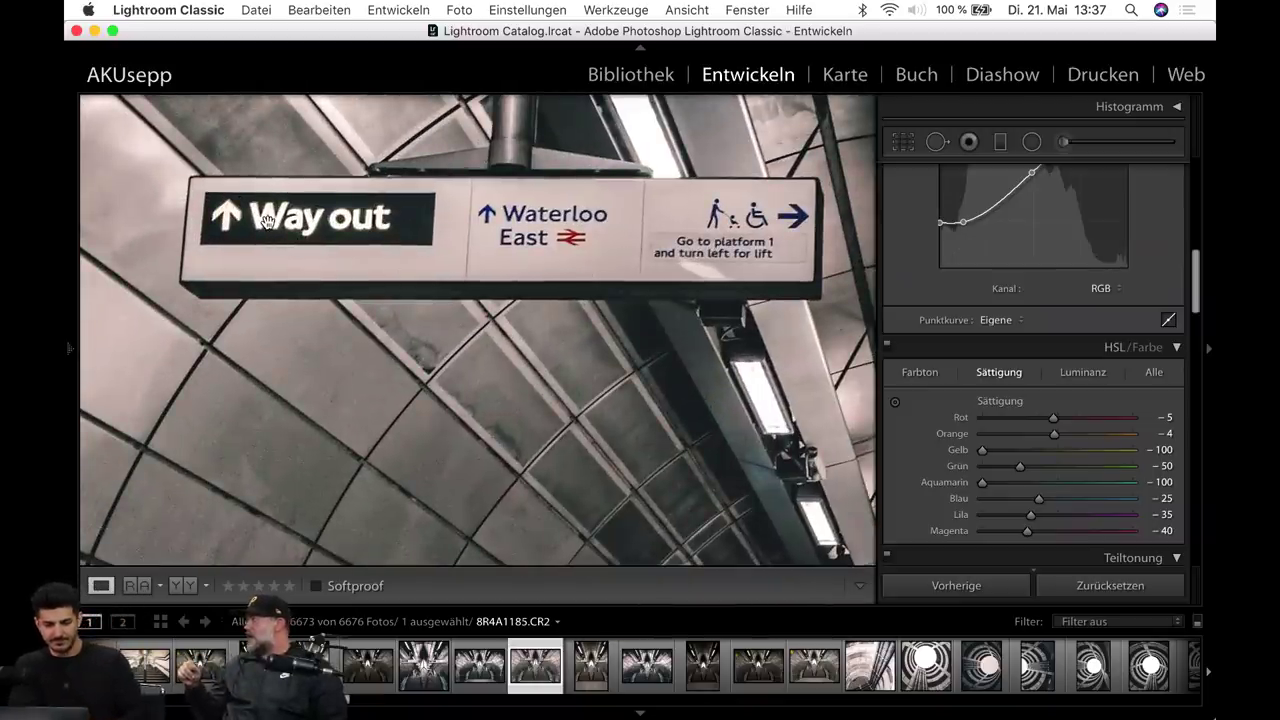
click(150, 210)
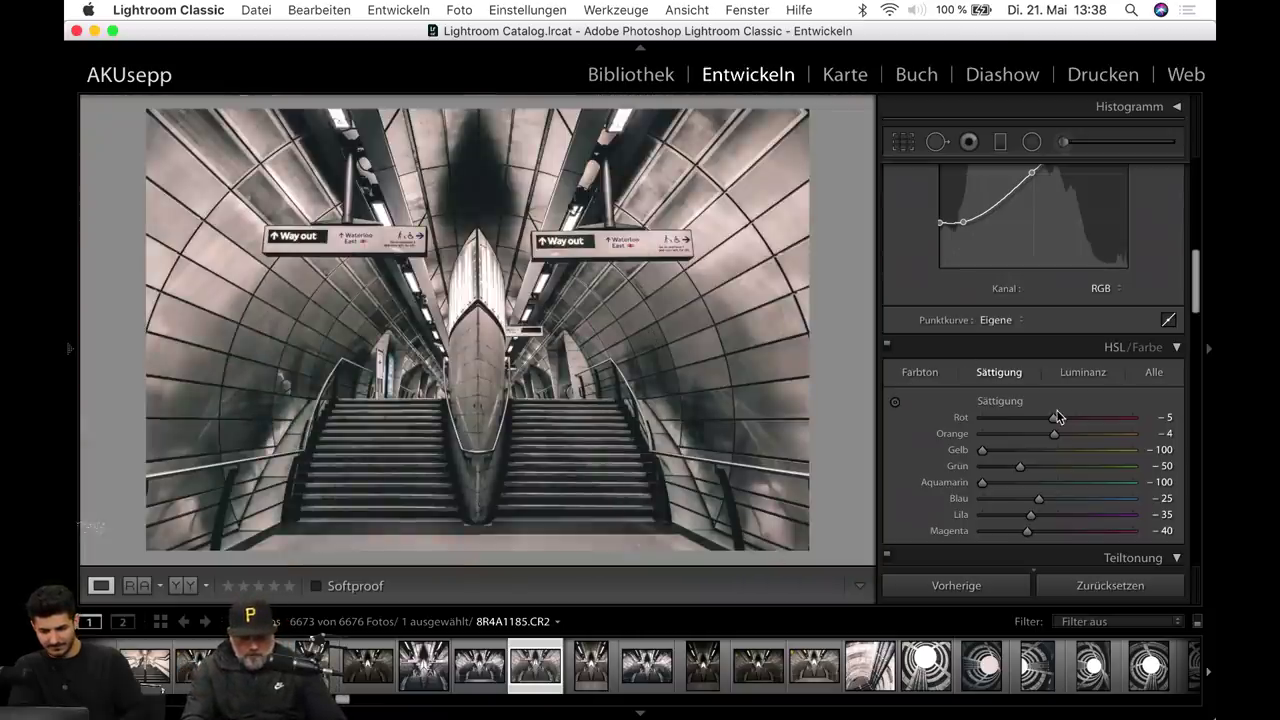
scroll(1058, 417, down, 5)
scroll(1052, 410, down, 2)
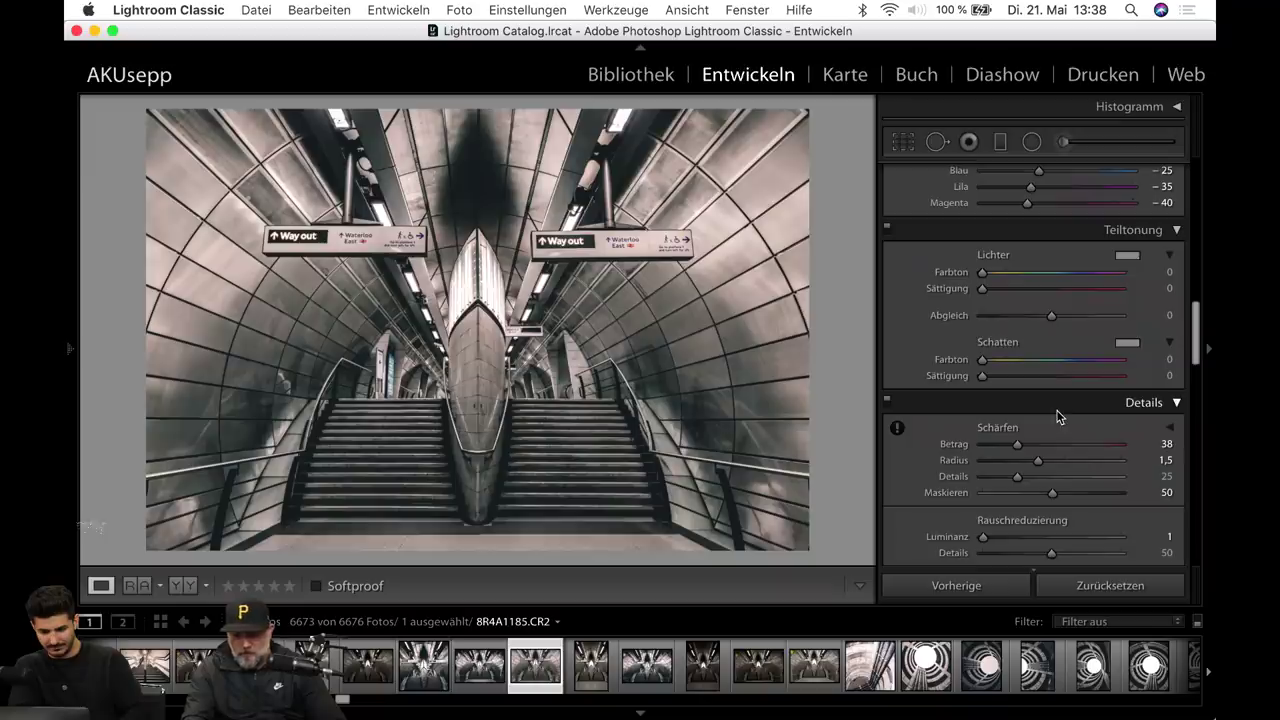
click(1018, 446)
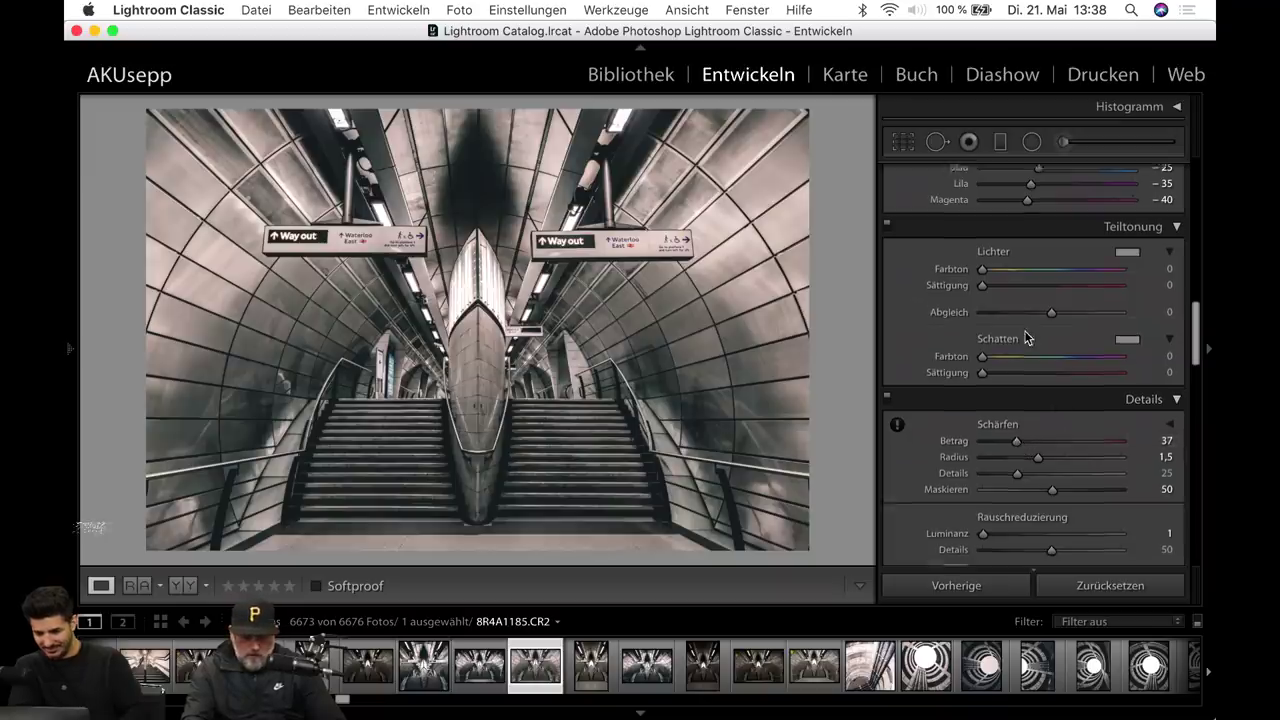
scroll(1025, 345, down, 3)
scroll(1028, 362, down, 3)
scroll(1030, 364, down, 3)
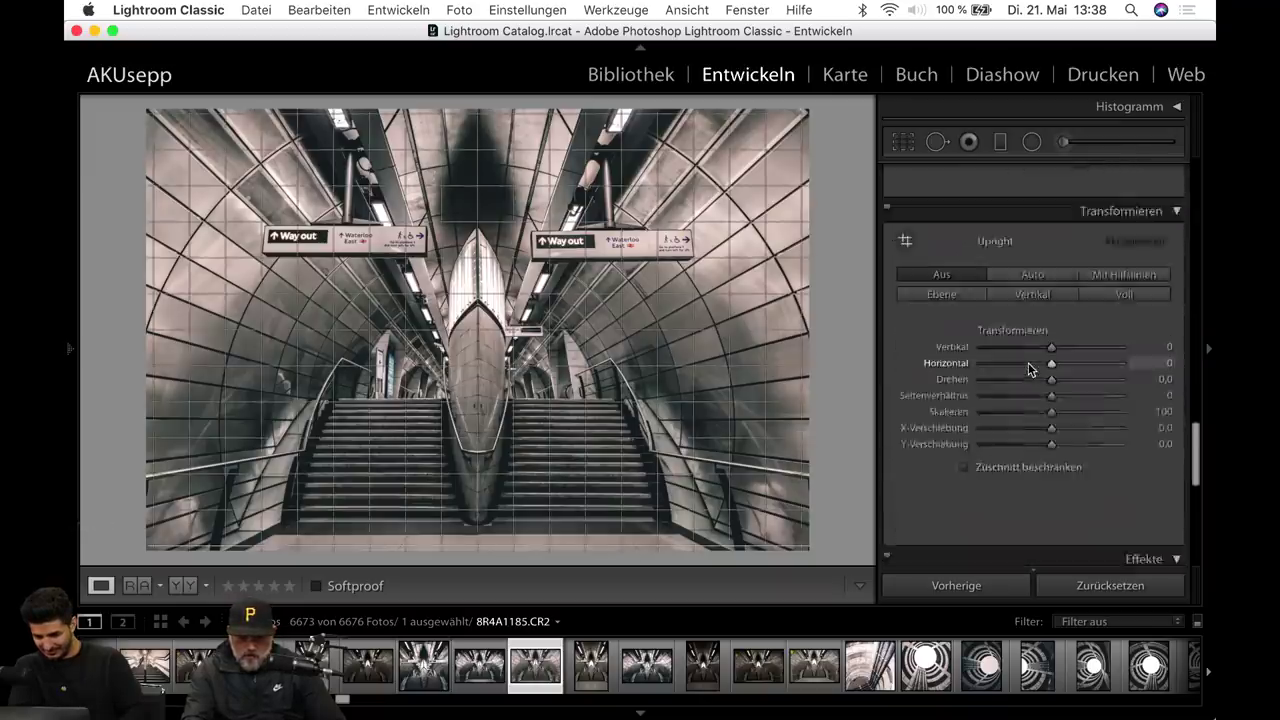
scroll(1034, 366, down, 3)
scroll(1040, 368, down, 2)
scroll(1040, 368, down, 2)
scroll(1048, 362, up, 3)
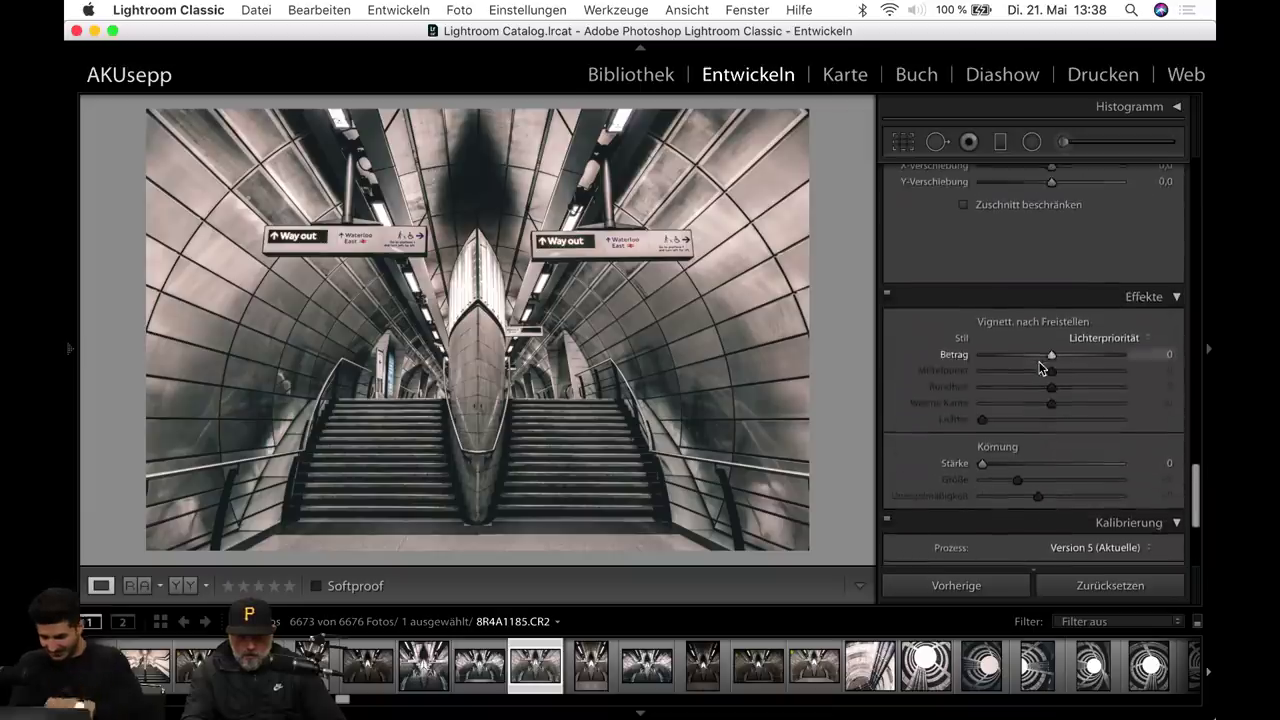
drag(1051, 356, 1048, 357)
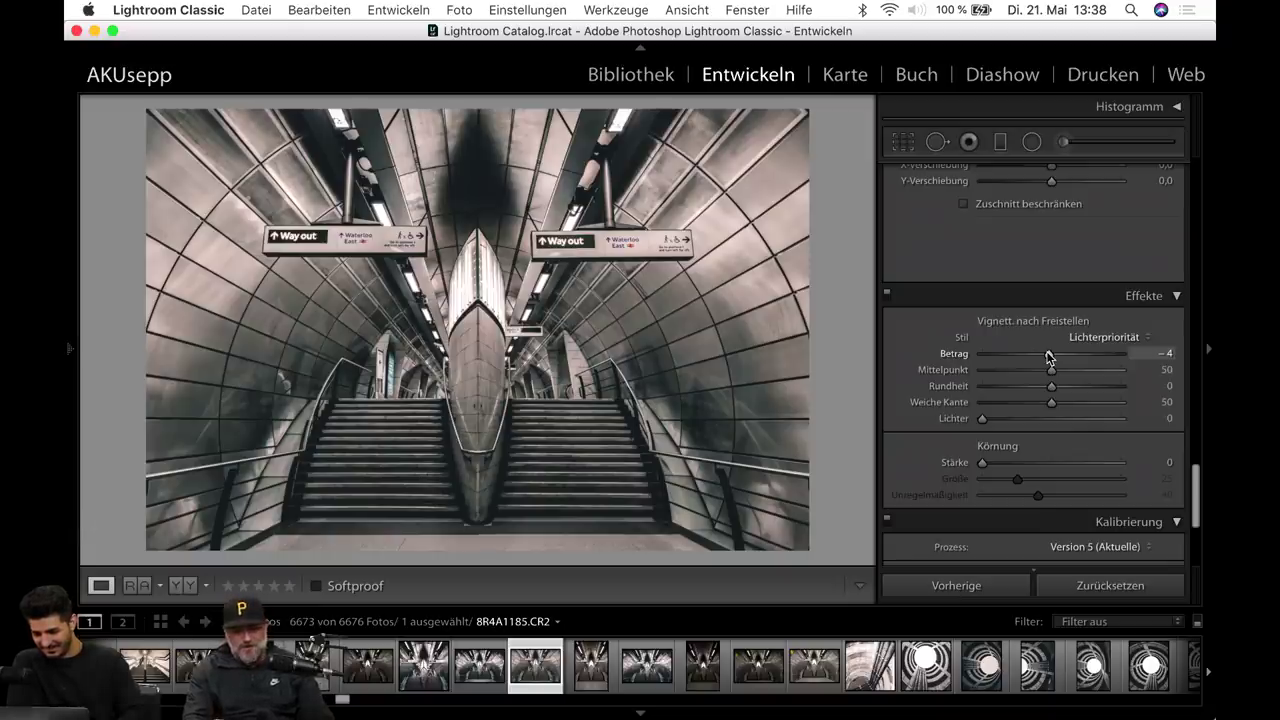
scroll(1032, 387, down, 3)
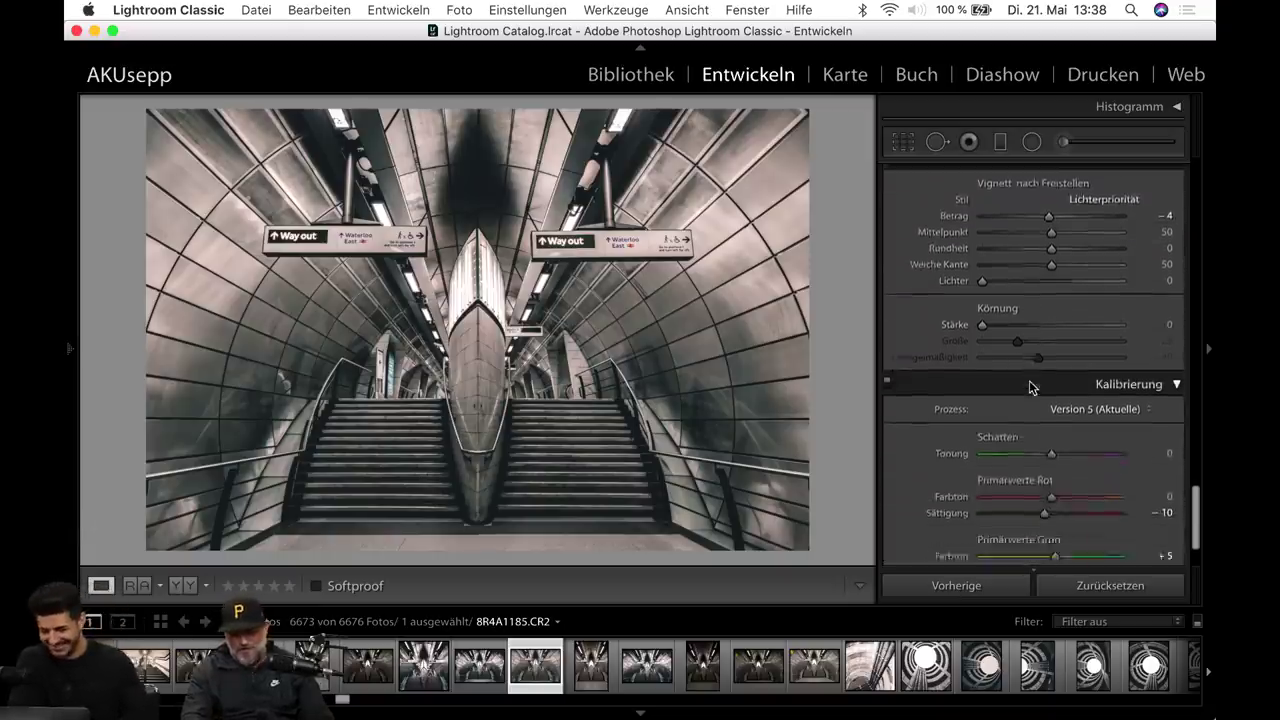
scroll(1032, 387, down, 2)
scroll(1010, 340, up, 2)
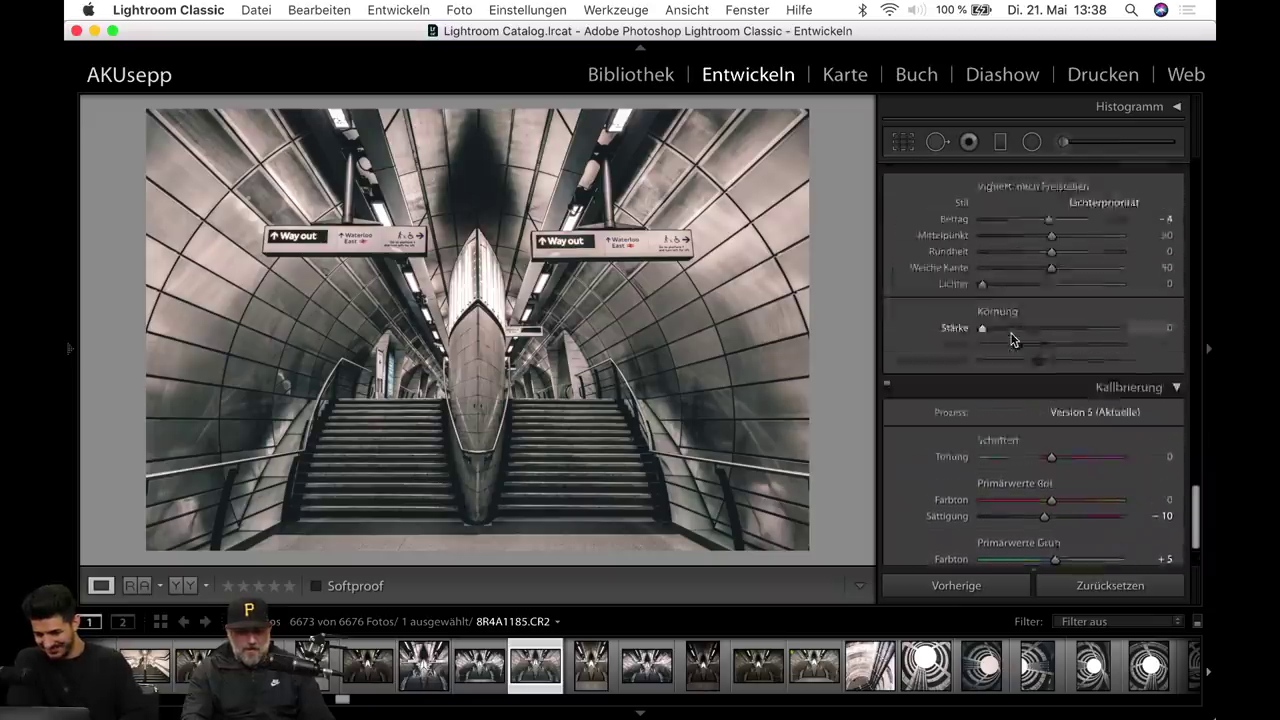
scroll(1012, 337, up, 3)
Scroll the Develop panels up toward Objektivkorrekturen and the Transformieren settings.
scroll(1014, 334, up, 3)
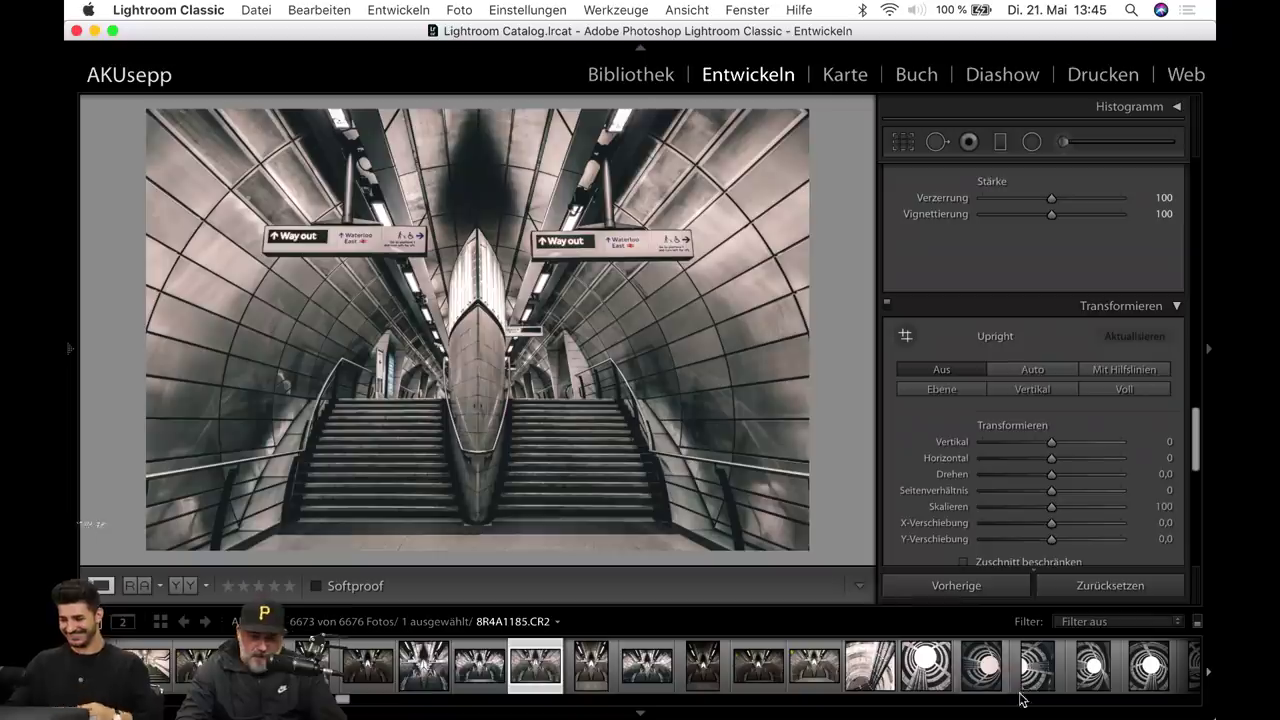
Try a horizontal shift in Transformieren, then reset it to 0.
drag(1051, 522, 1025, 511)
double_click(1051, 522)
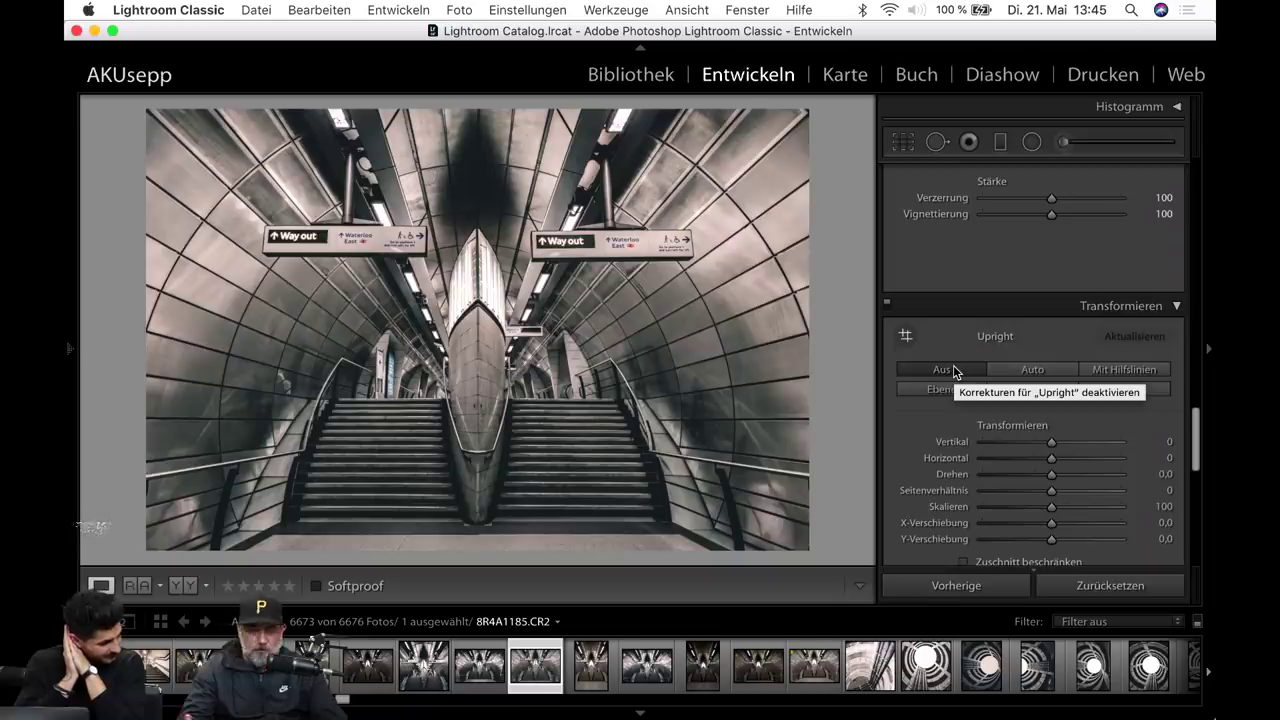
scroll(1055, 323, down, 2)
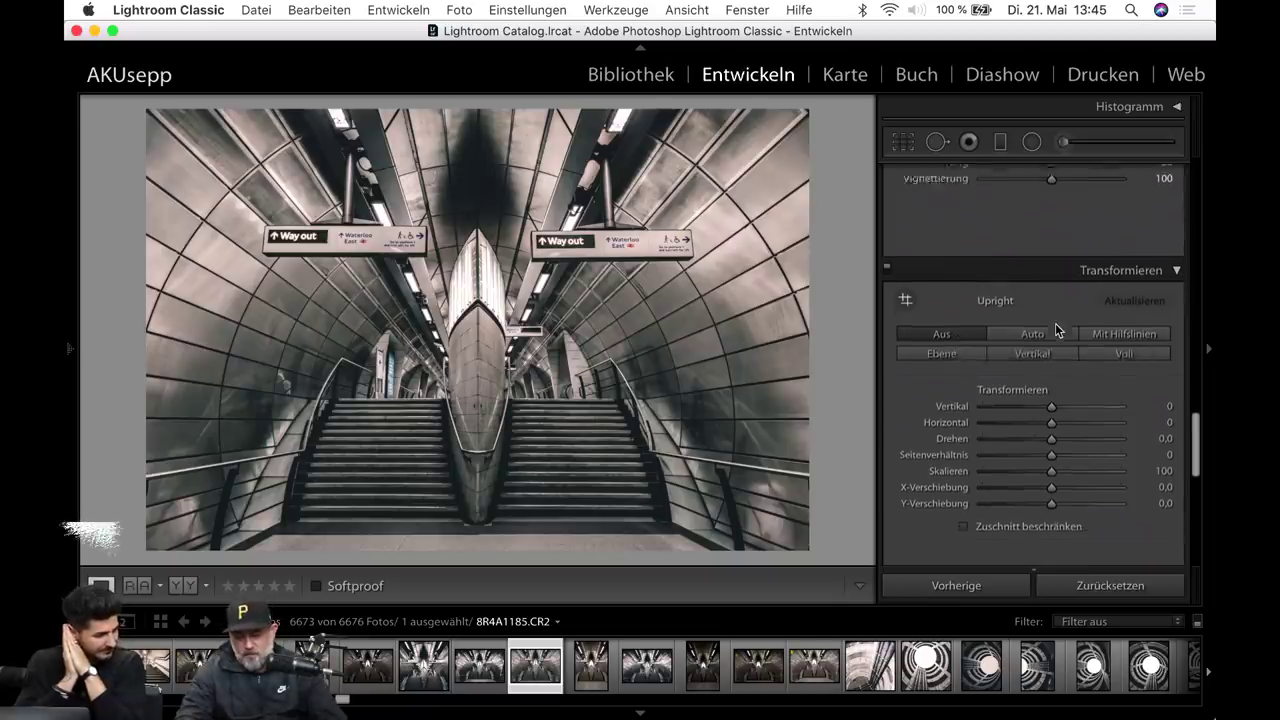
scroll(1055, 323, down, 2)
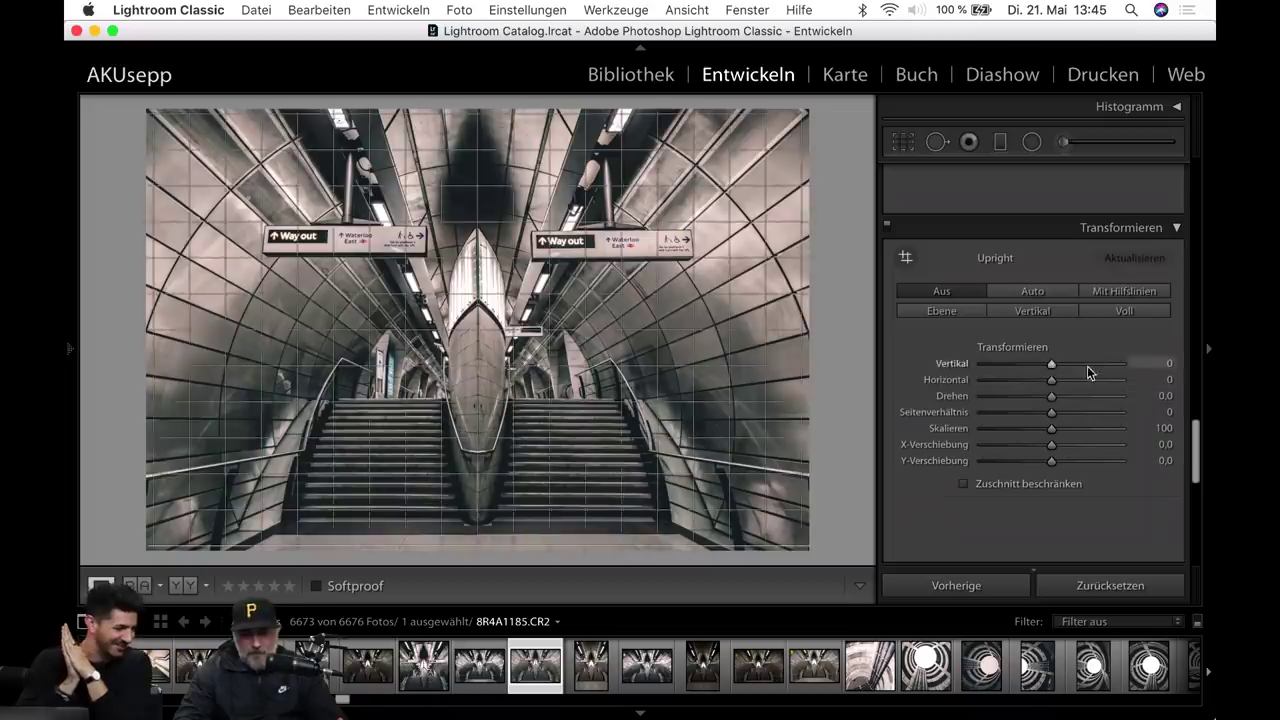
Compare Upright Auto against Aus, leave Auto applied, and open the crop overlay.
click(1032, 292)
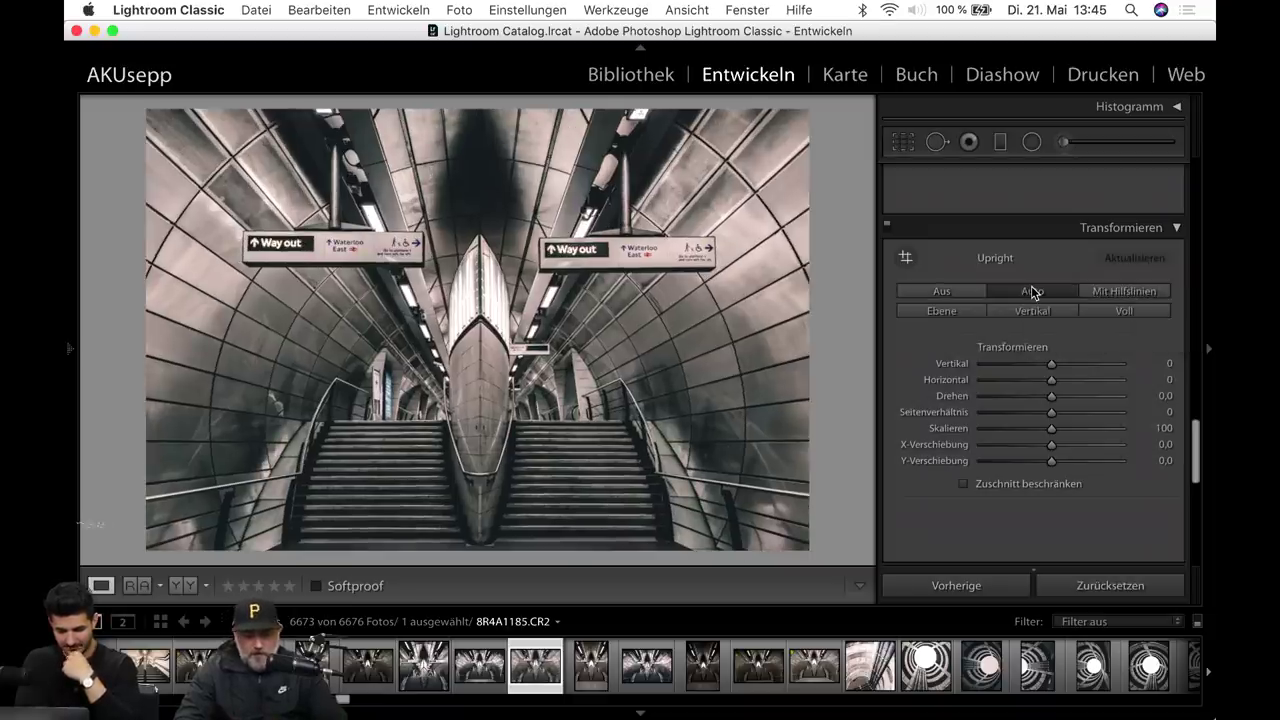
click(953, 292)
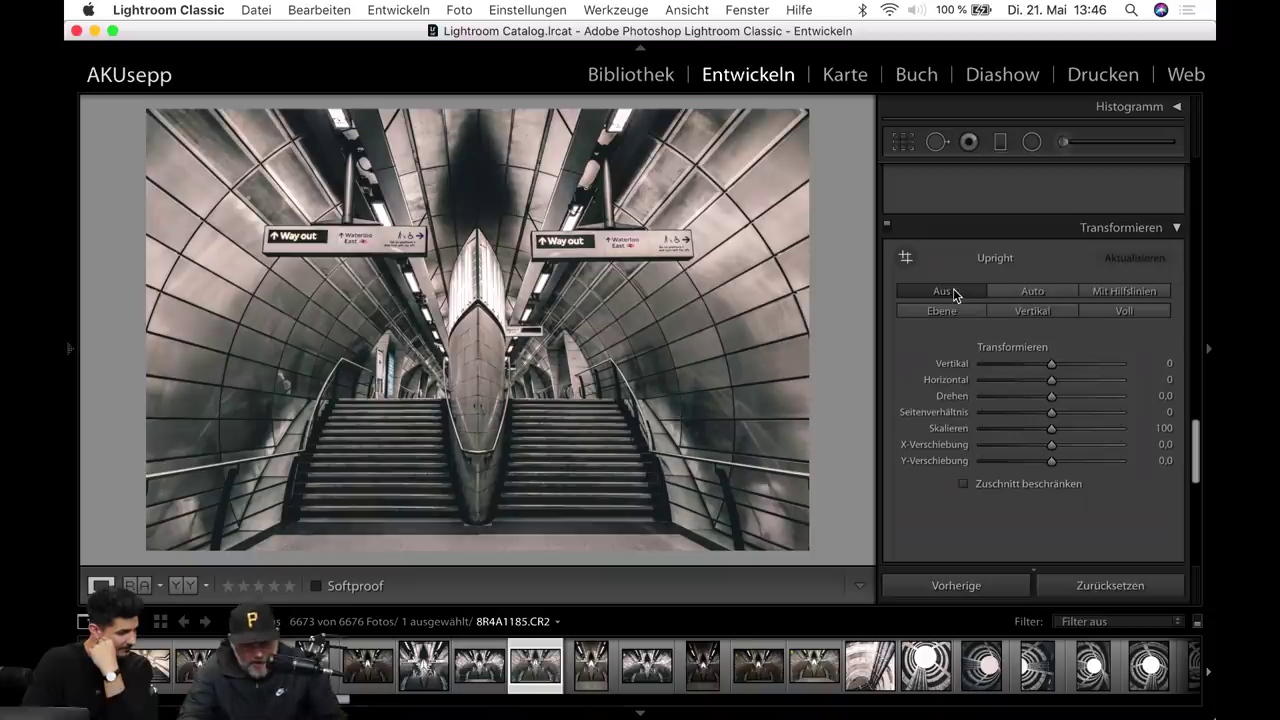
click(1011, 290)
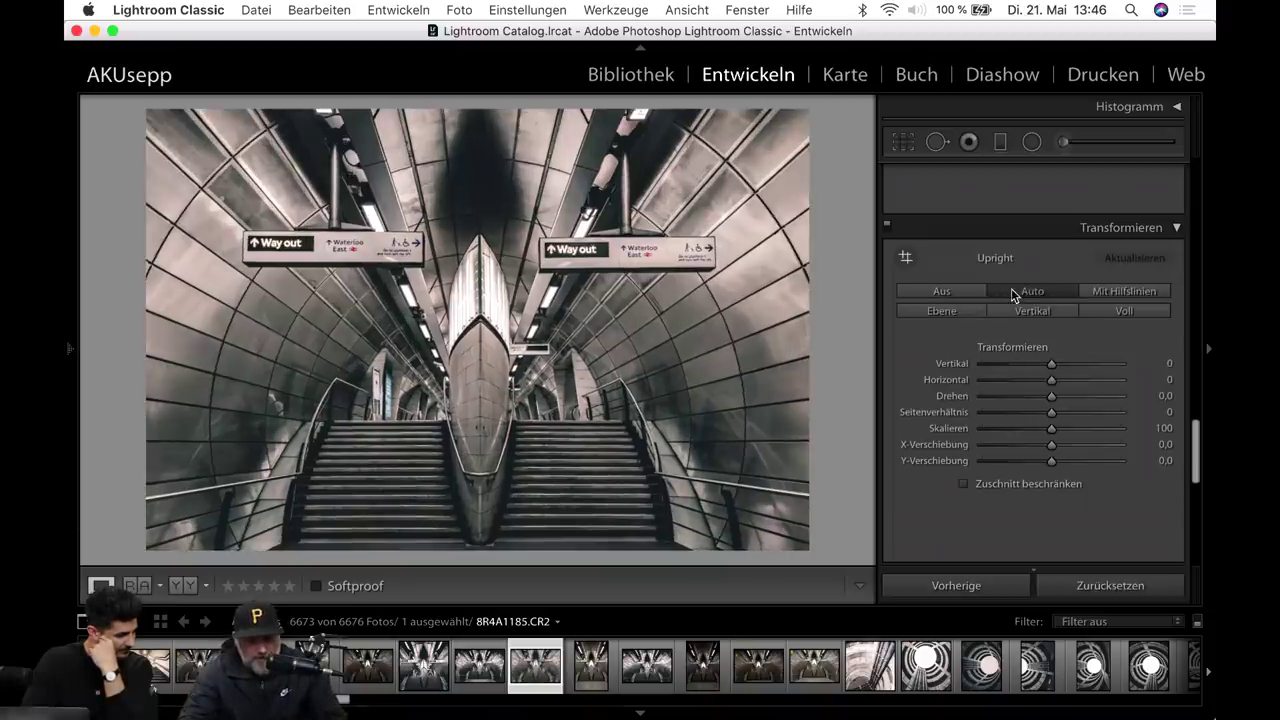
click(955, 290)
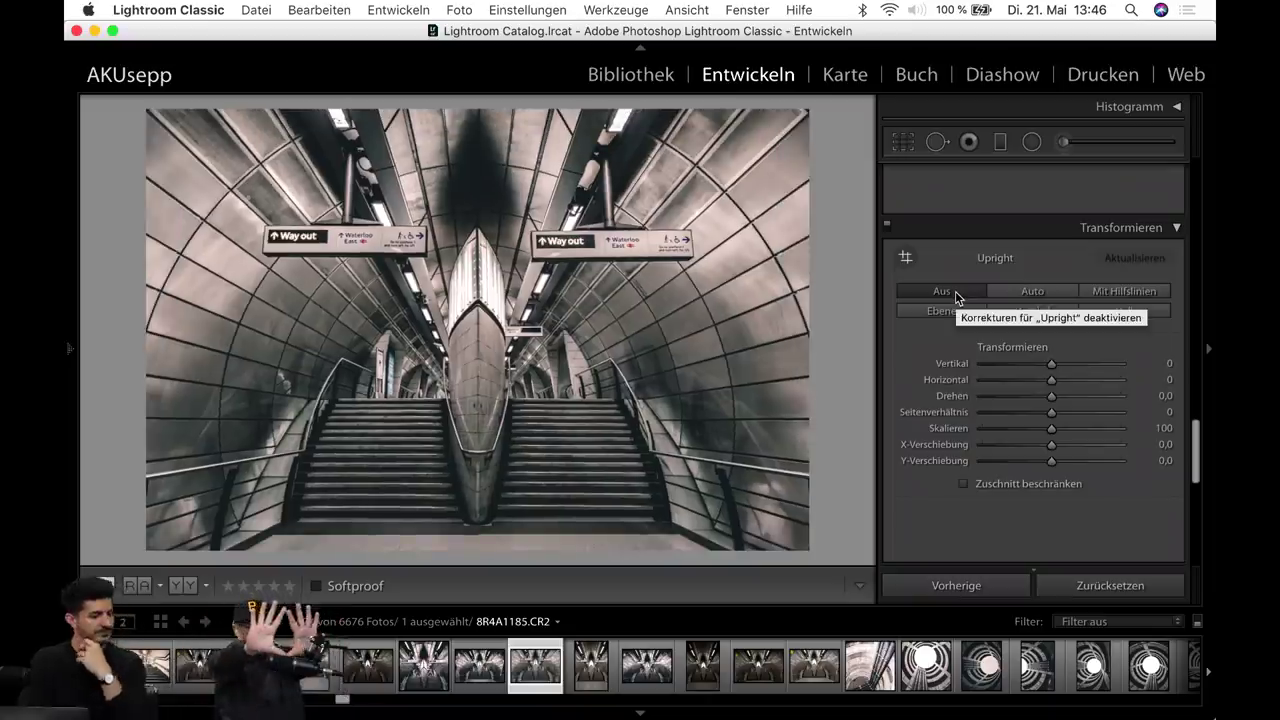
click(1042, 299)
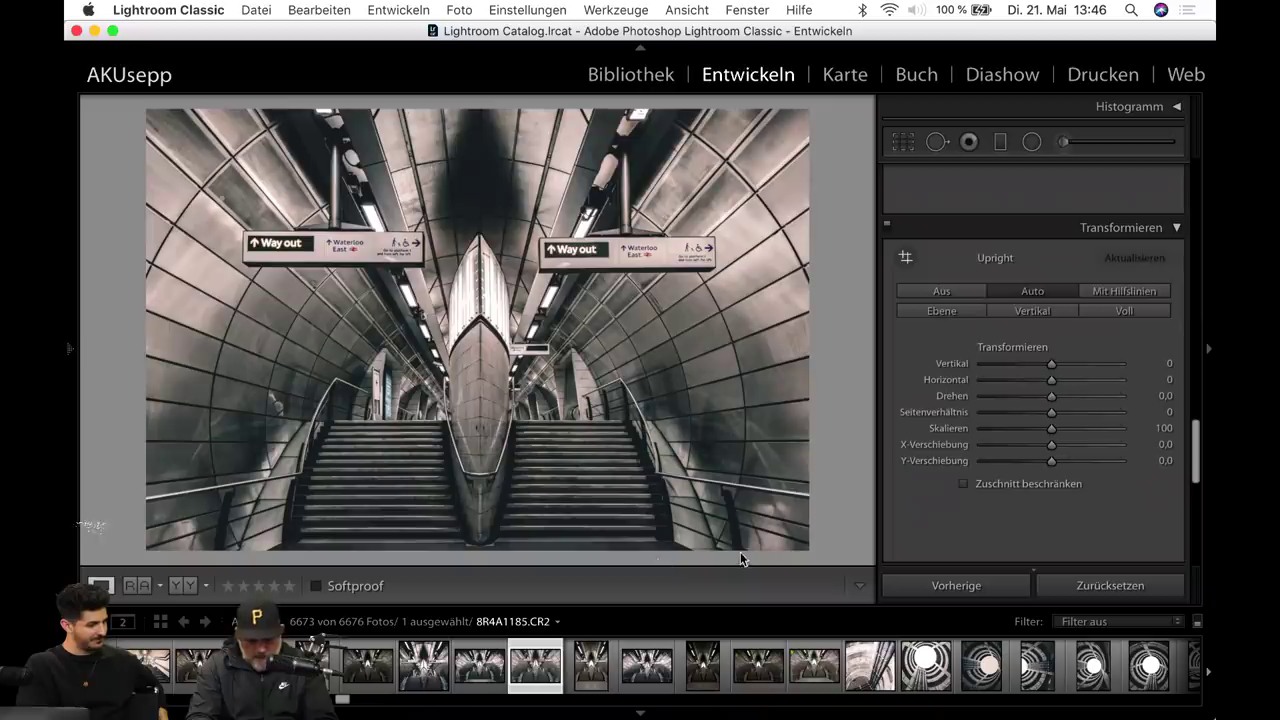
click(904, 142)
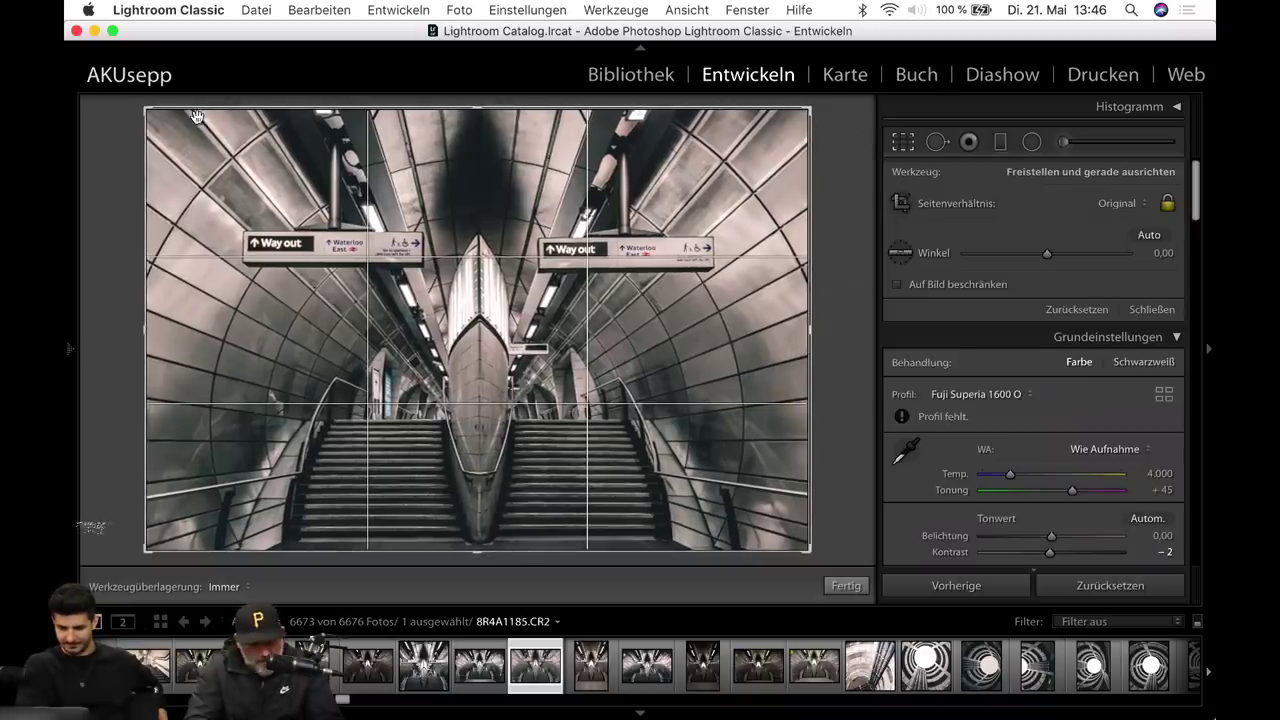
Try tightening the crop, restore the full frame, and close the crop overlay.
drag(148, 112, 160, 145)
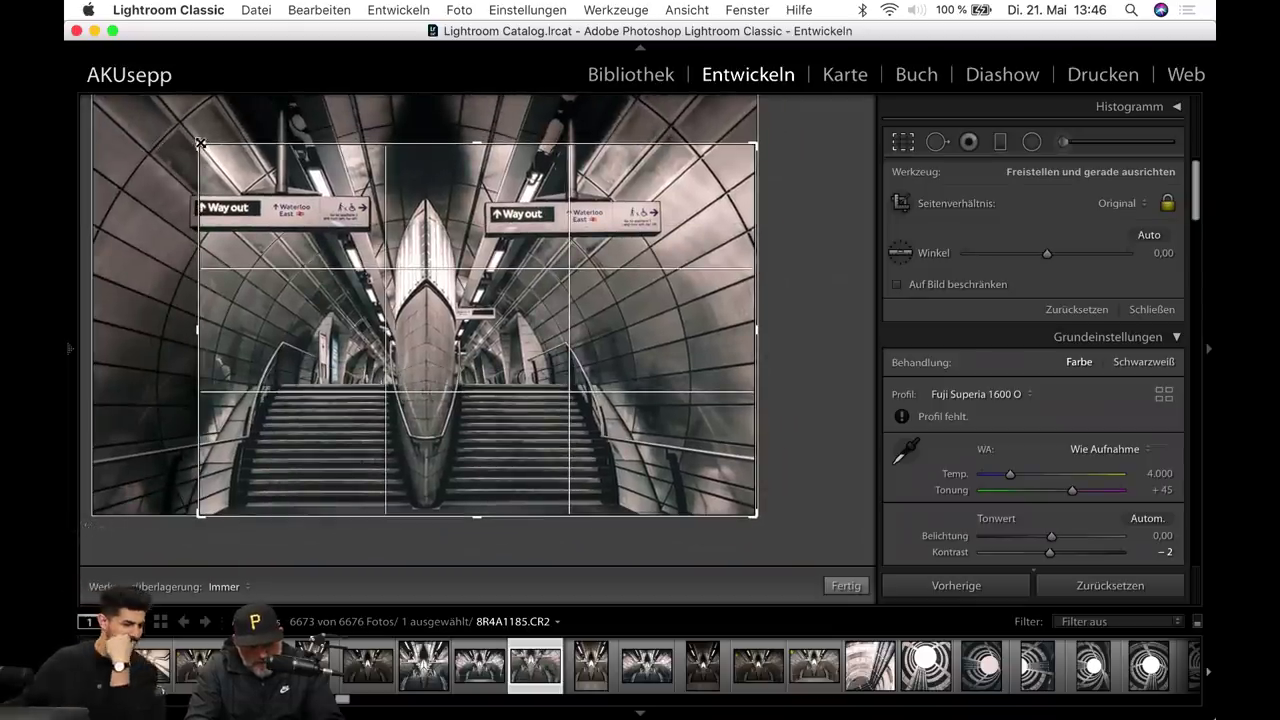
mouse_move(199, 143)
mouse_down()
mouse_move(171, 112)
mouse_move(113, 96)
mouse_up()
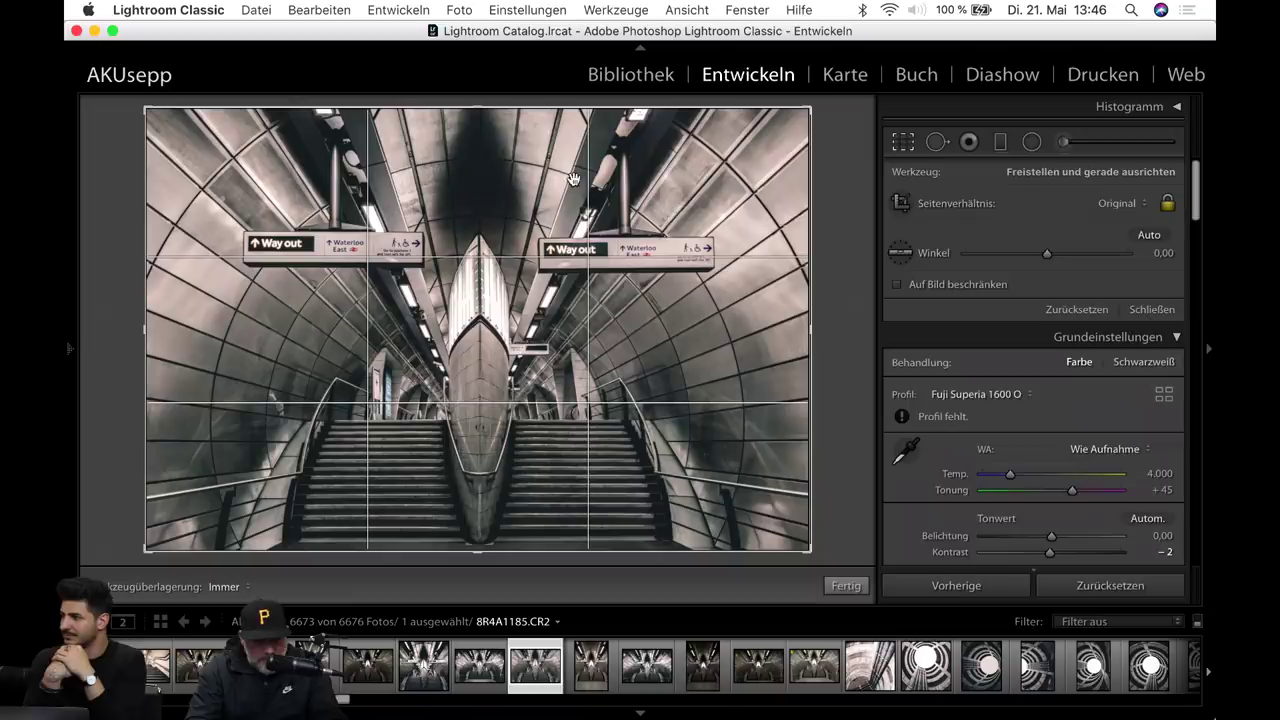
click(1150, 311)
click(330, 120)
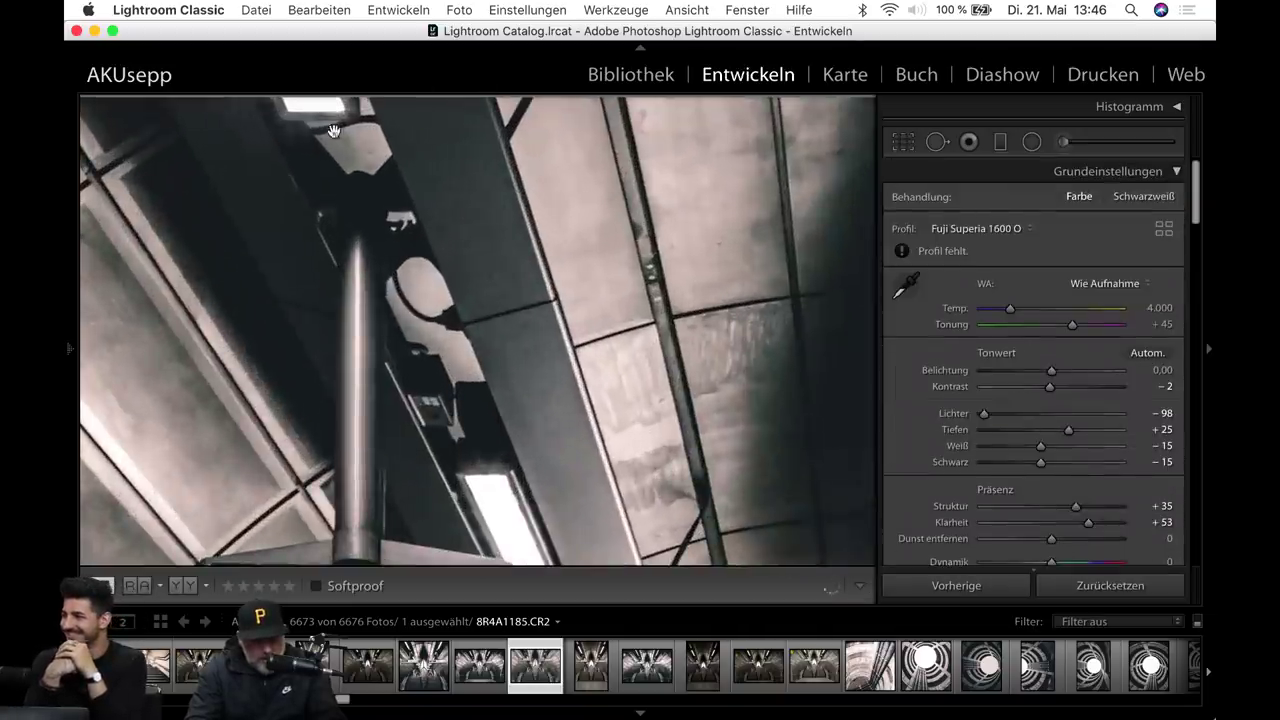
Inspect the signs and ceiling light at 1:1, then lift Kontrast from -2 to -1.
click(332, 126)
click(632, 112)
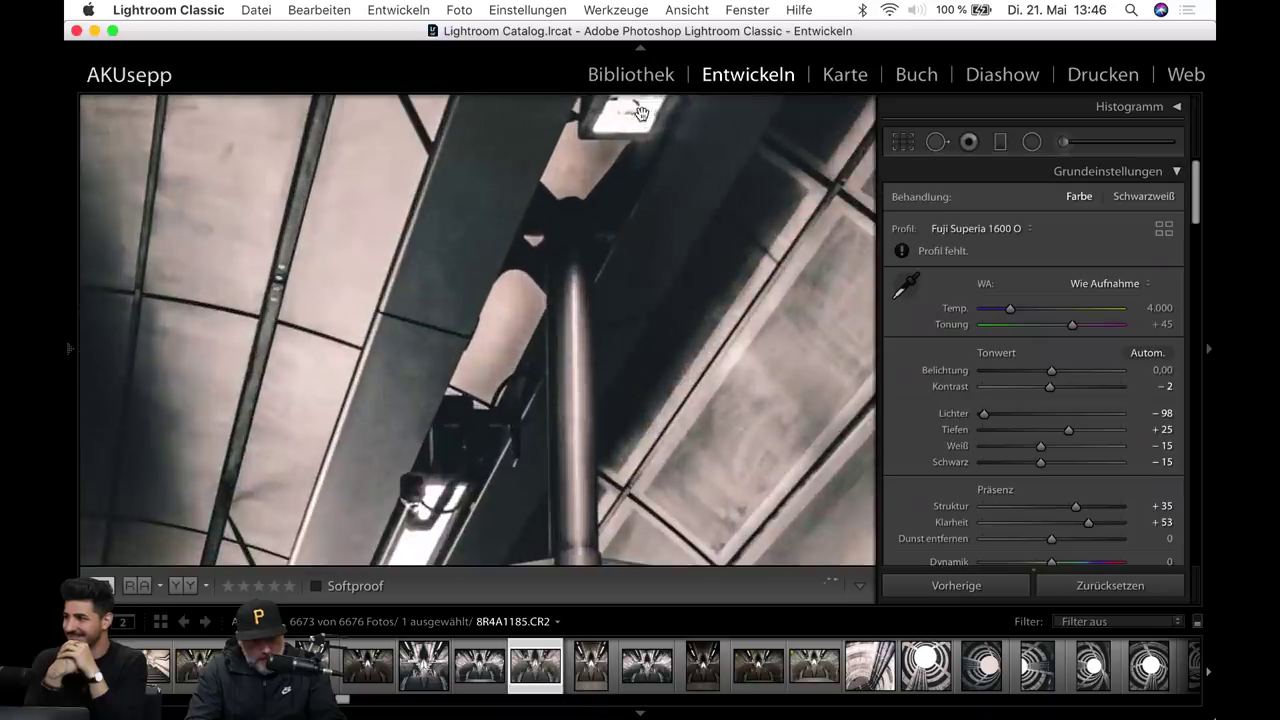
click(537, 151)
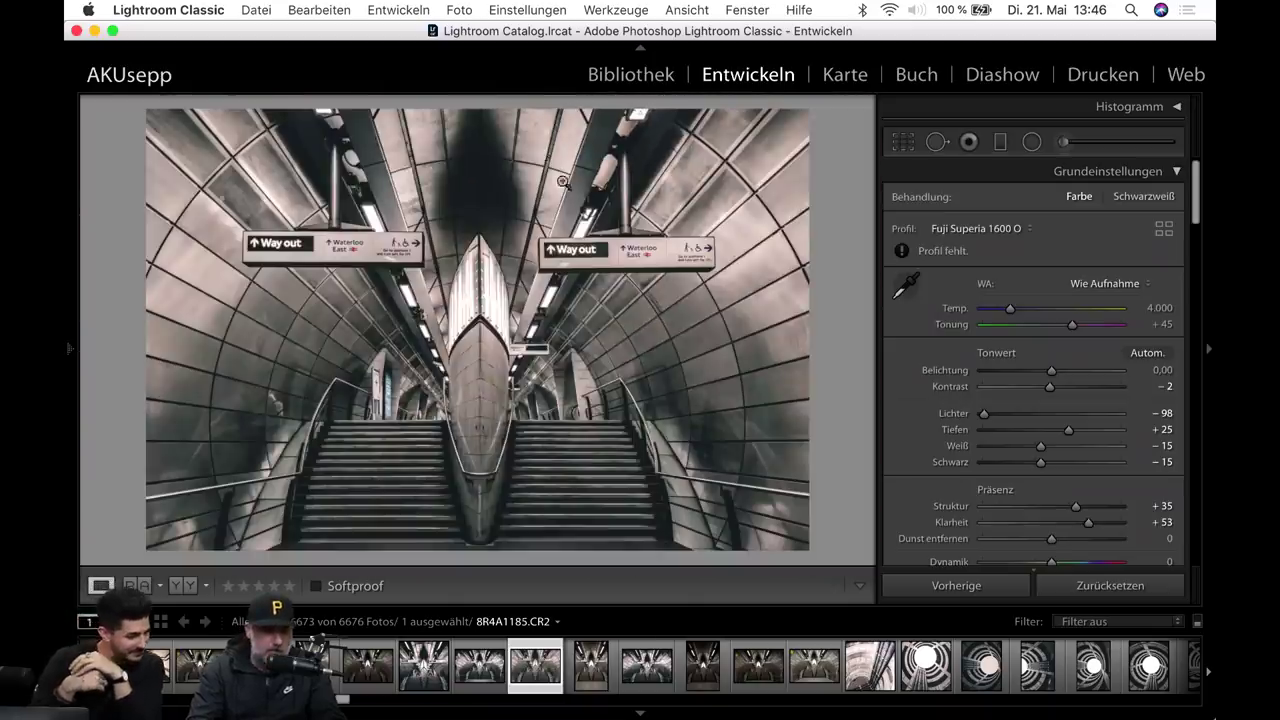
click(582, 262)
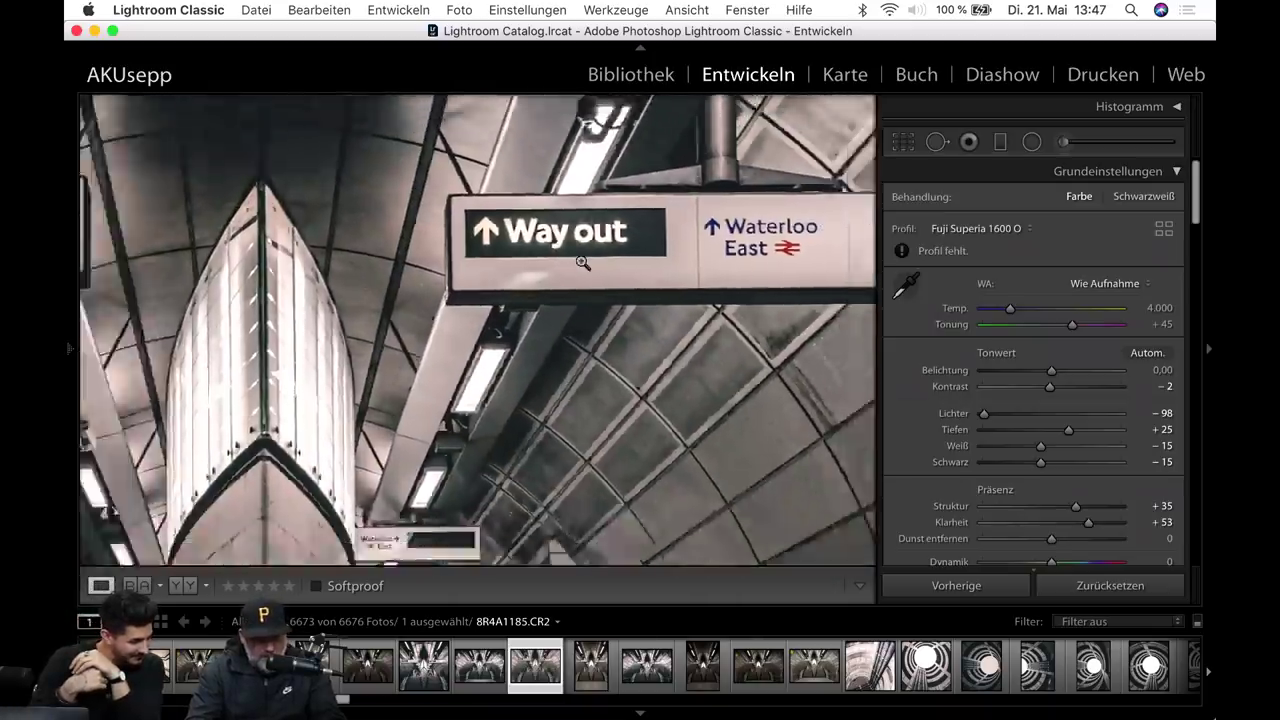
click(582, 262)
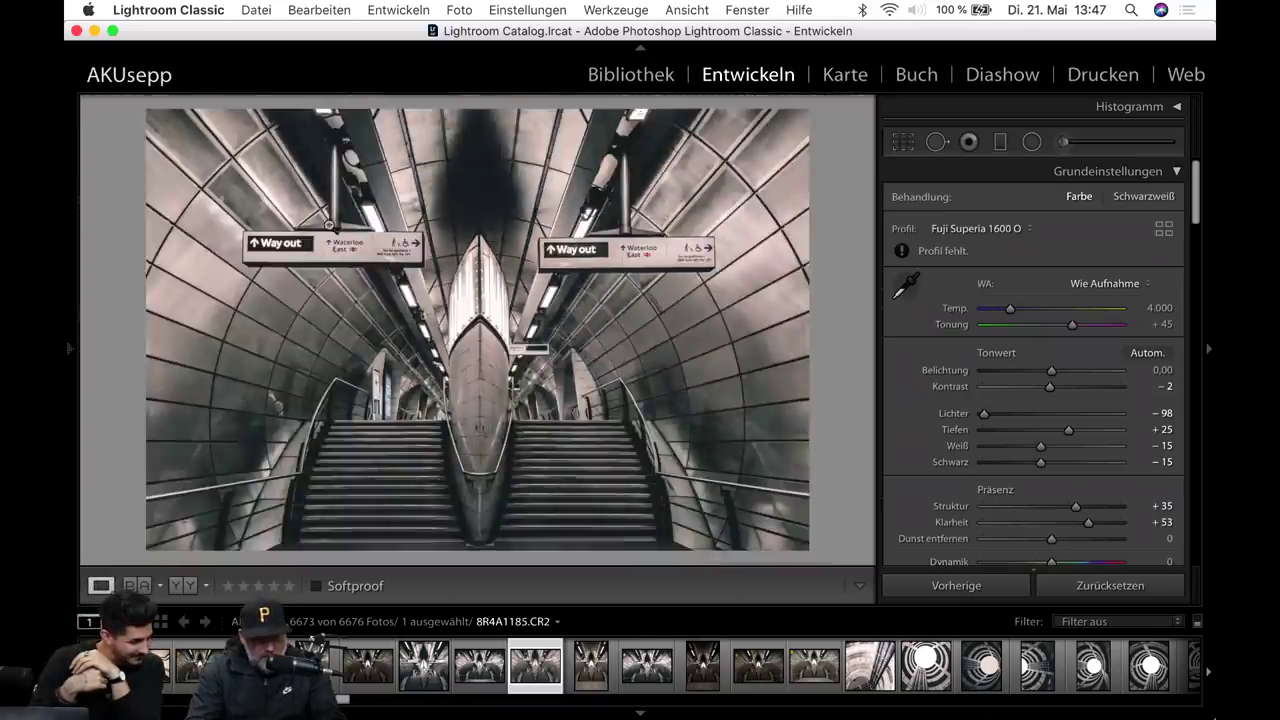
click(328, 245)
click(328, 245)
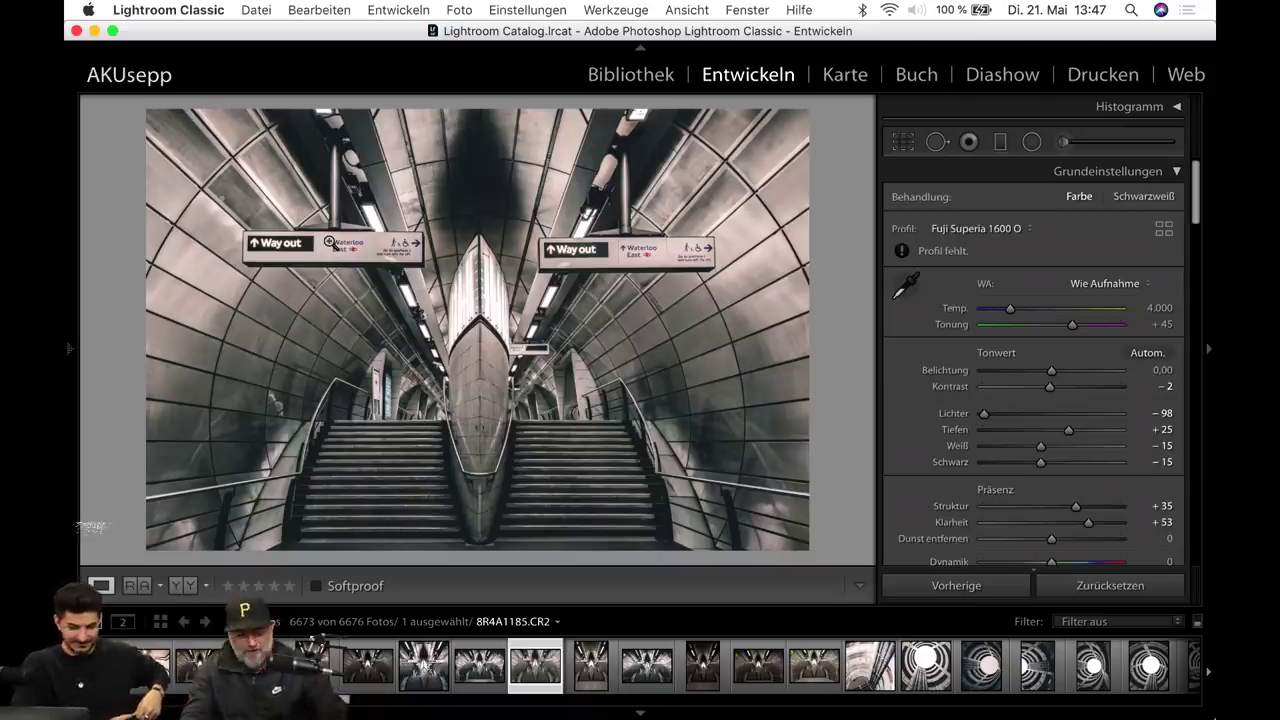
drag(1050, 388, 1051, 388)
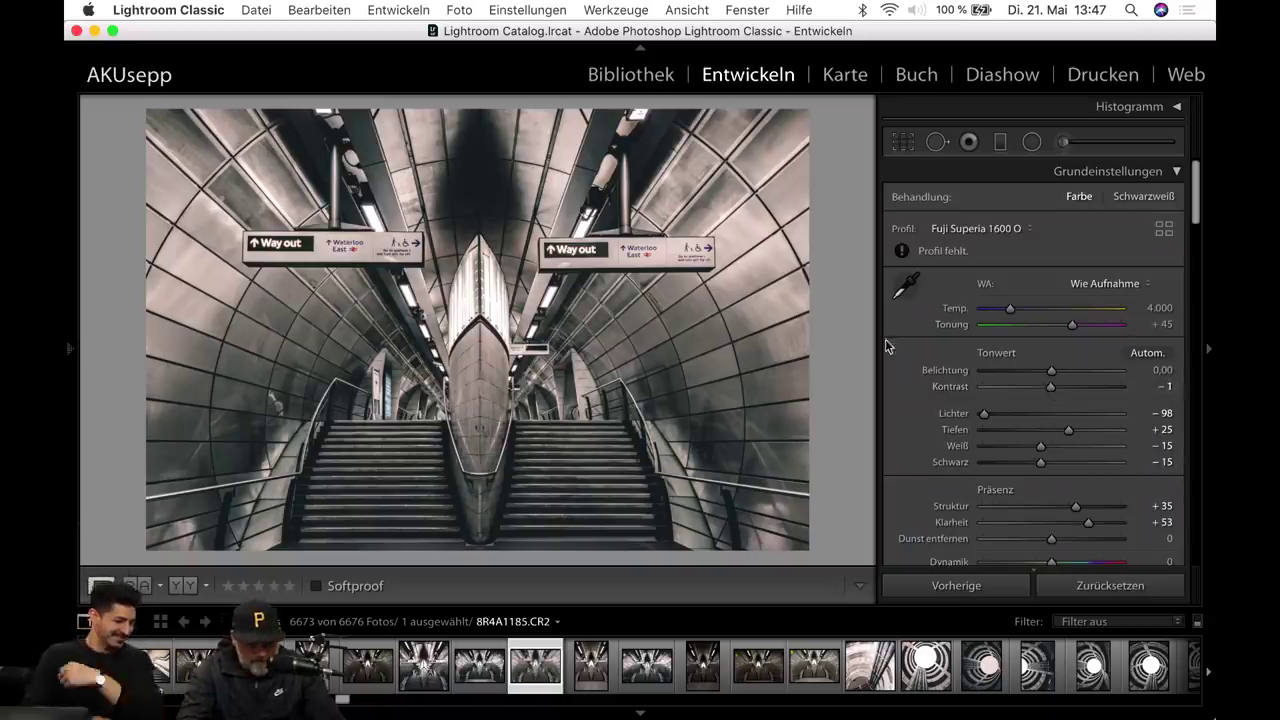
Switch Upright from Vertikal to Auto and bring up the crop and straighten tool.
scroll(900, 400, down, 10)
scroll(937, 401, down, 5)
scroll(1000, 350, up, 2)
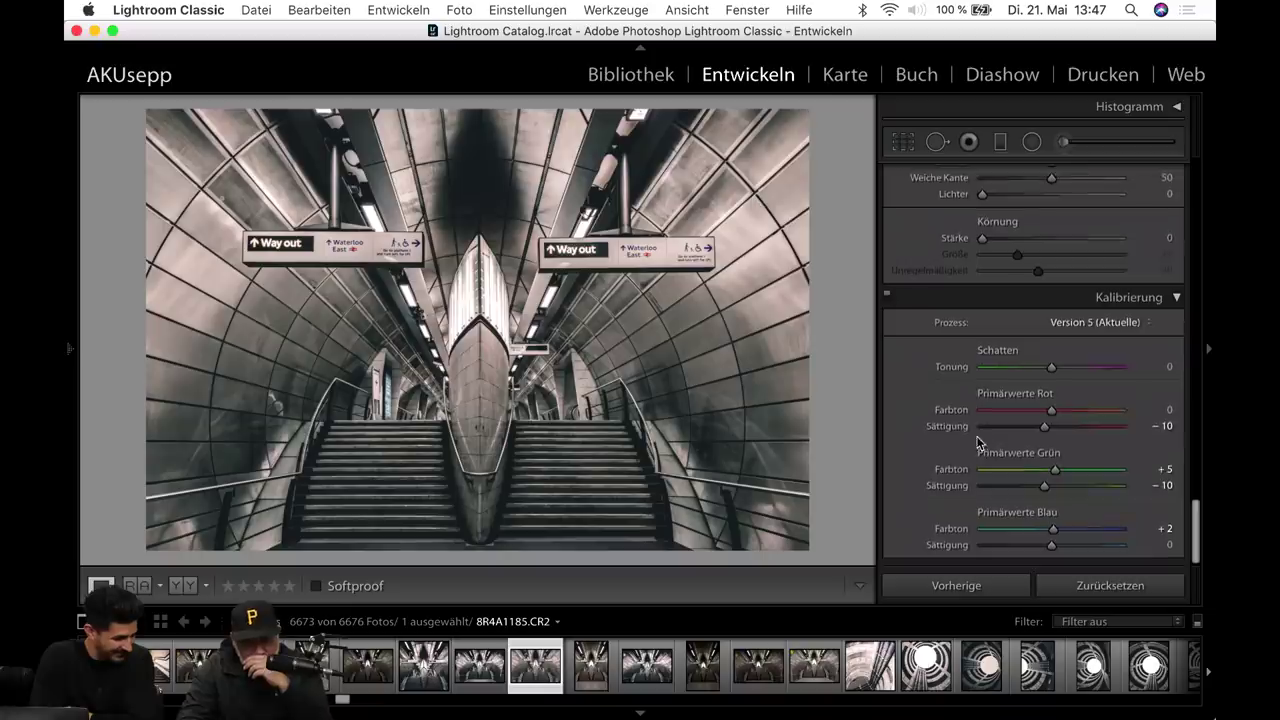
scroll(1059, 306, up, 3)
scroll(1059, 306, up, 3)
scroll(1059, 304, up, 3)
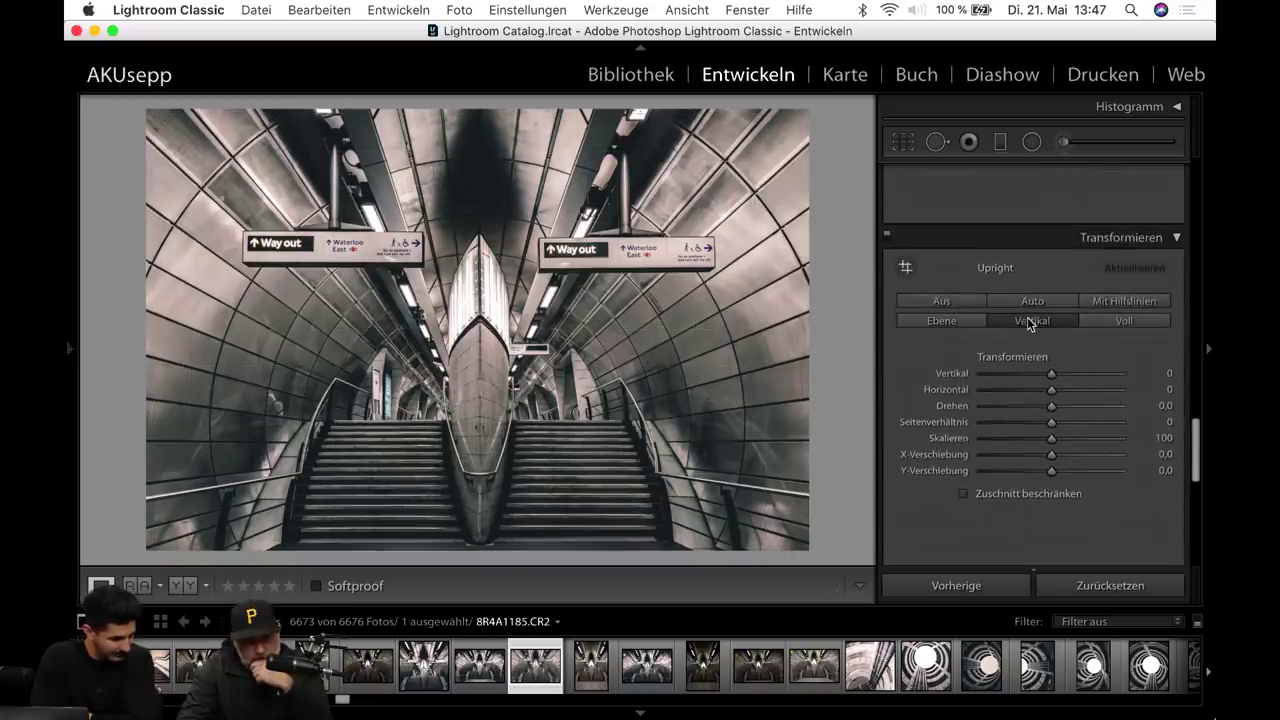
click(1031, 321)
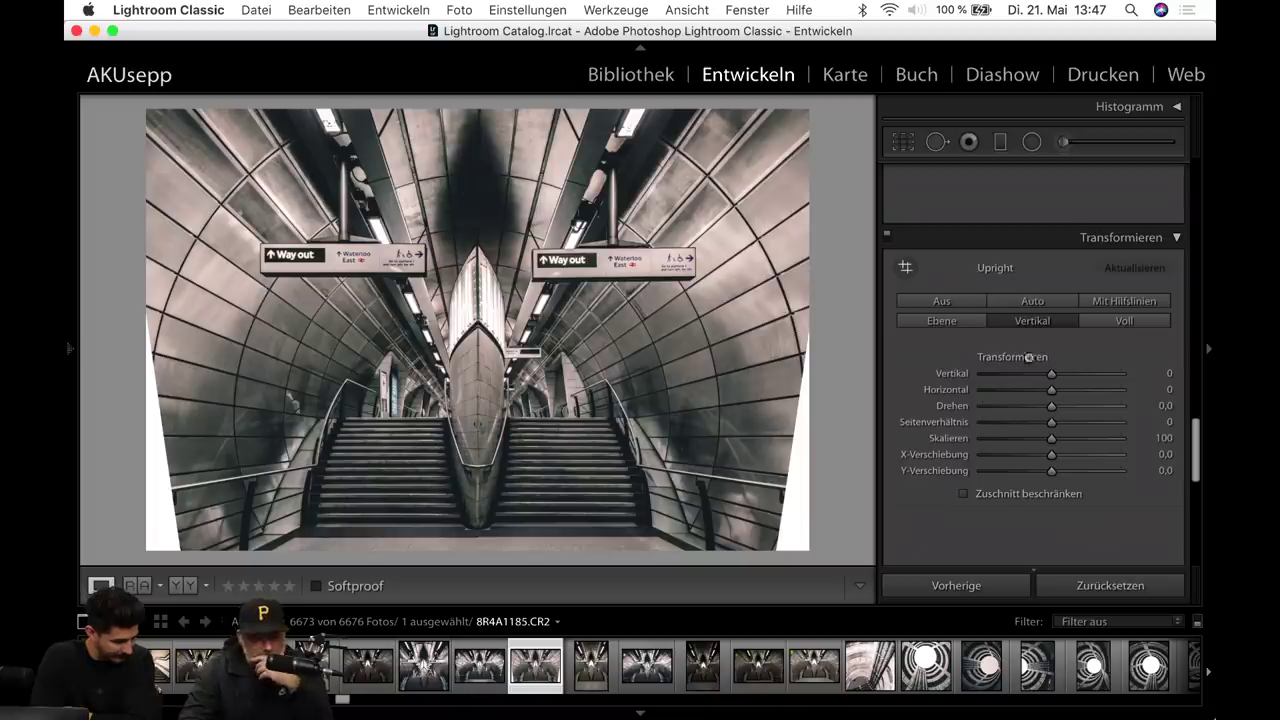
click(959, 297)
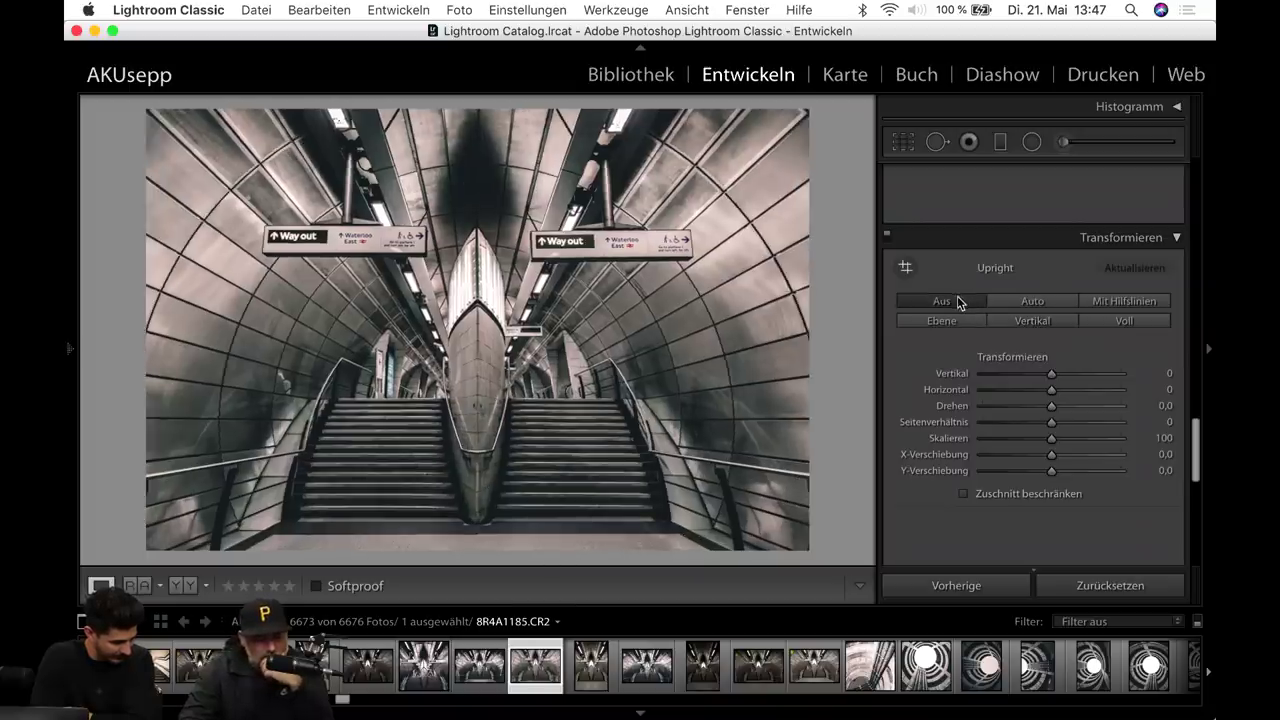
click(1049, 304)
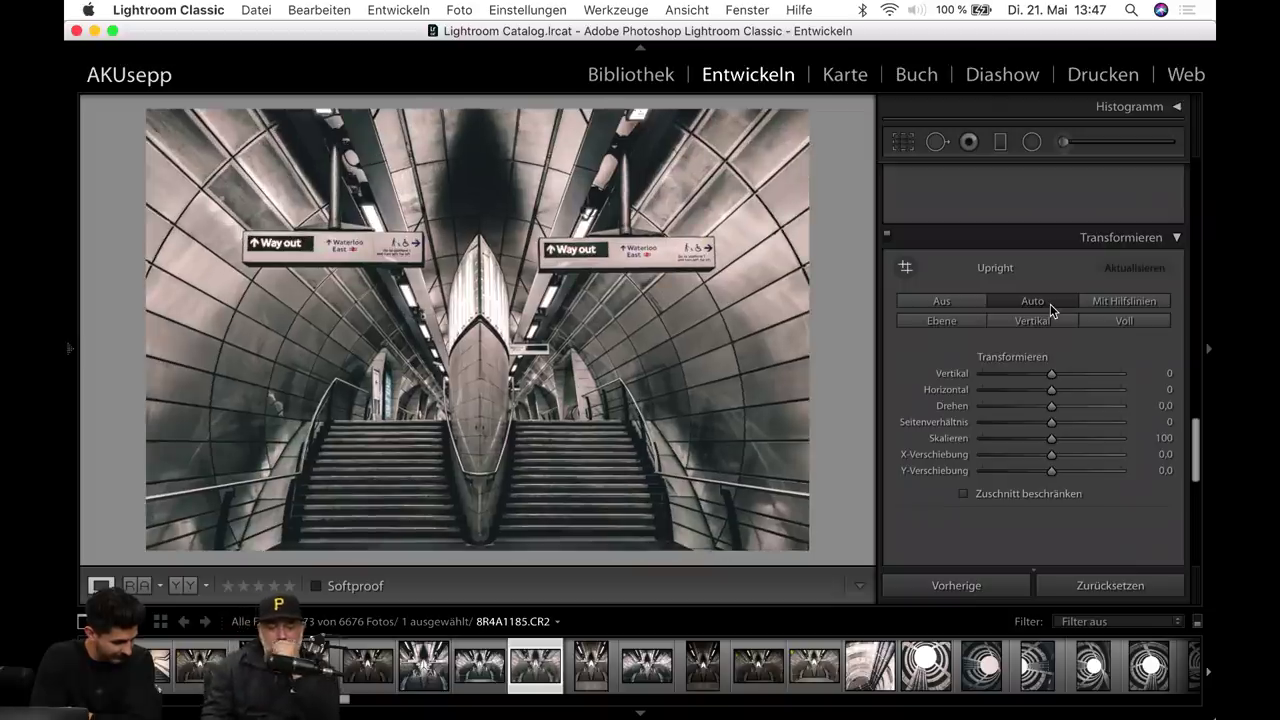
click(906, 141)
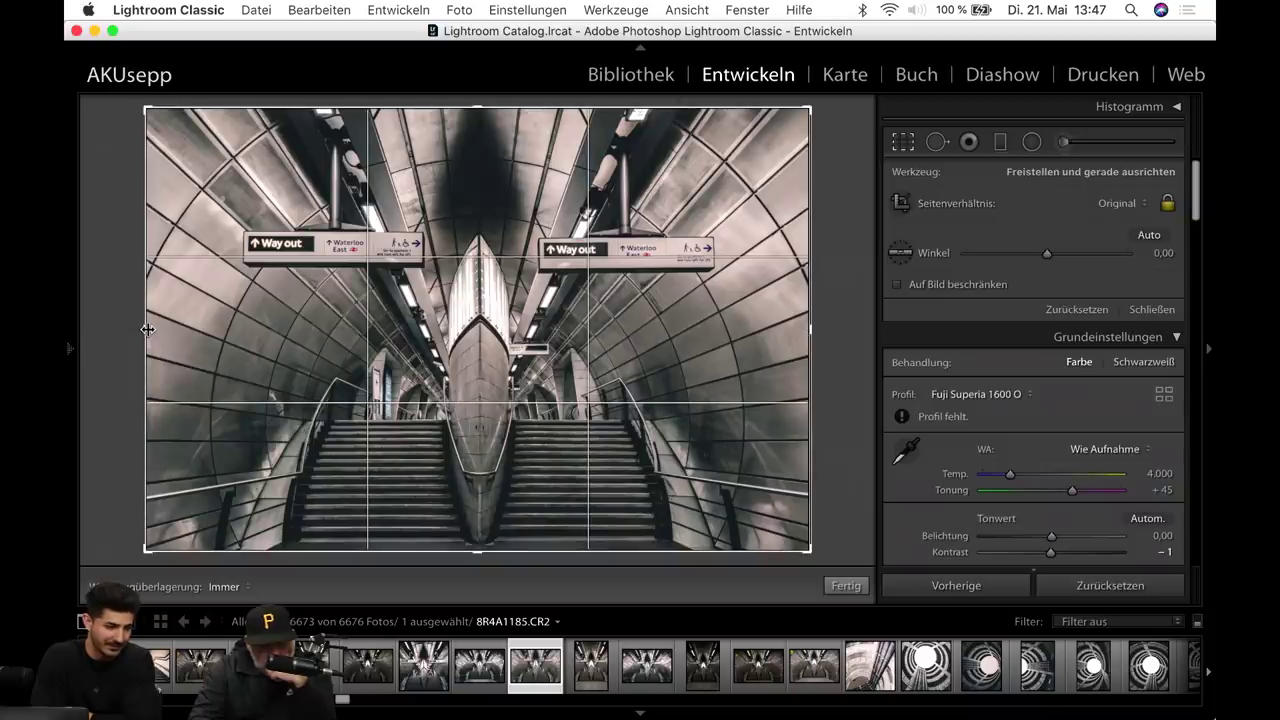
Nudge the crop's left edge inward slightly, then close the crop tool.
drag(147, 329, 151, 329)
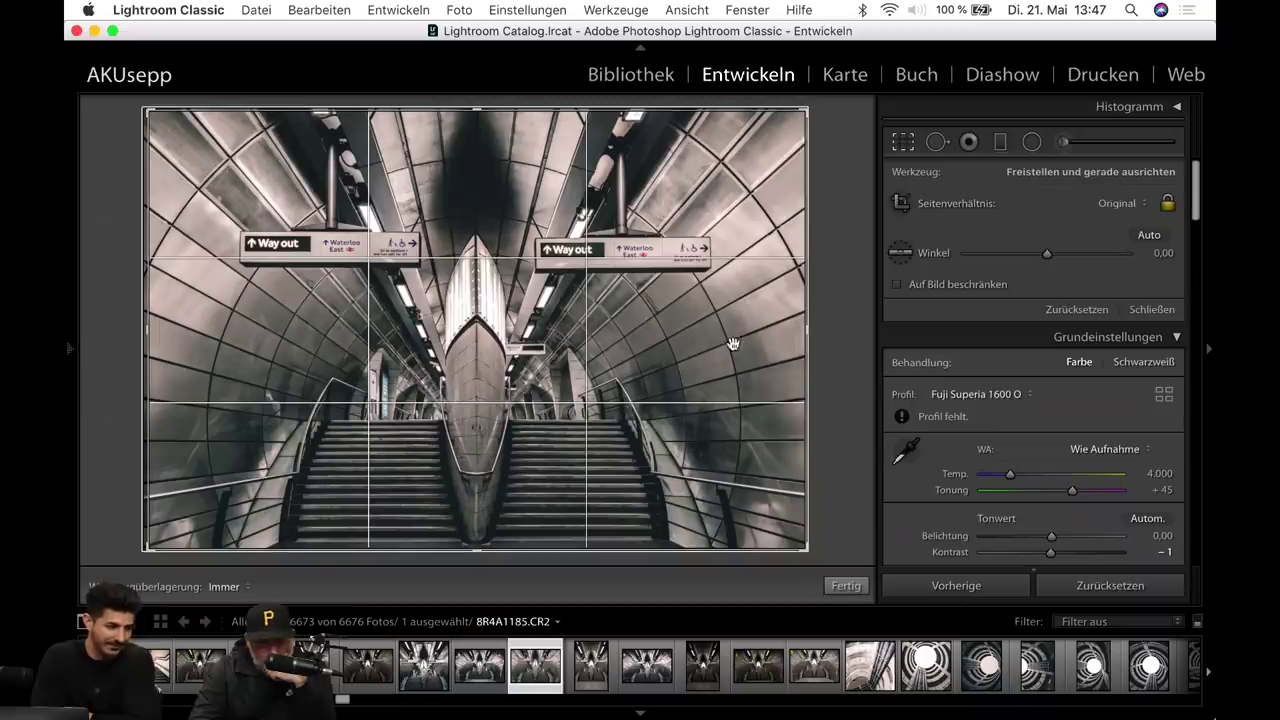
click(1152, 310)
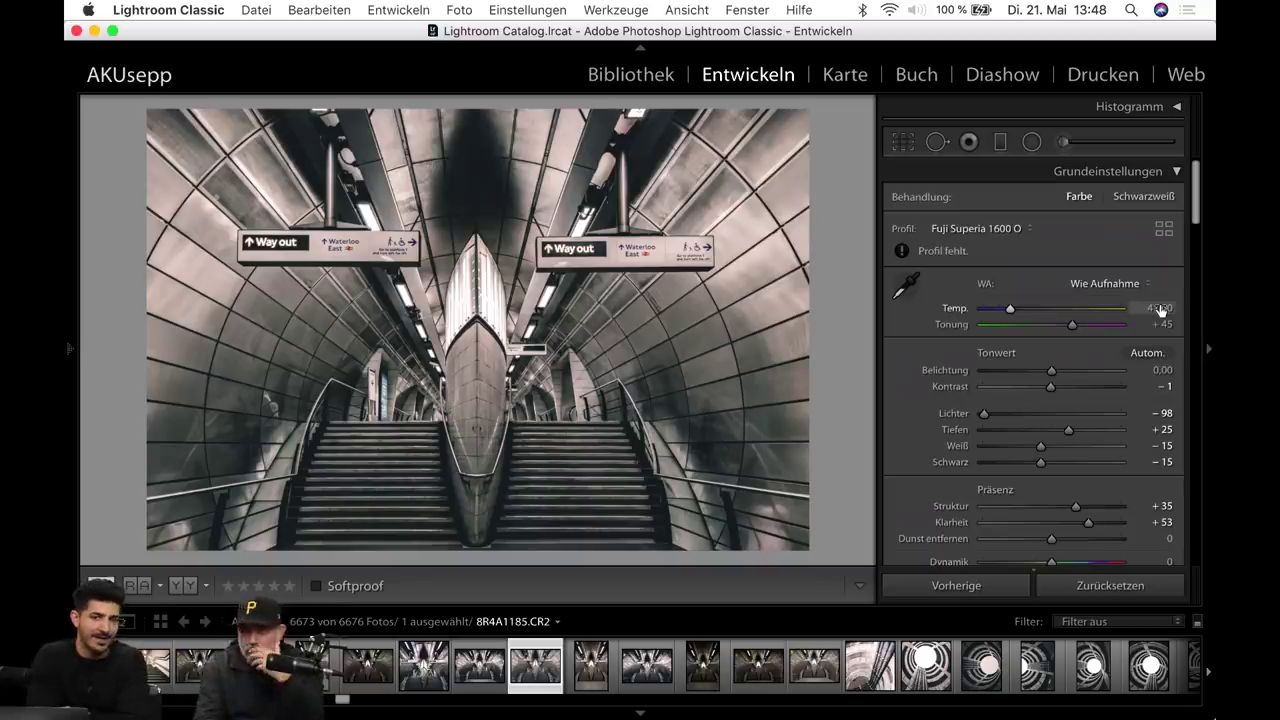
scroll(1100, 325, down, 15)
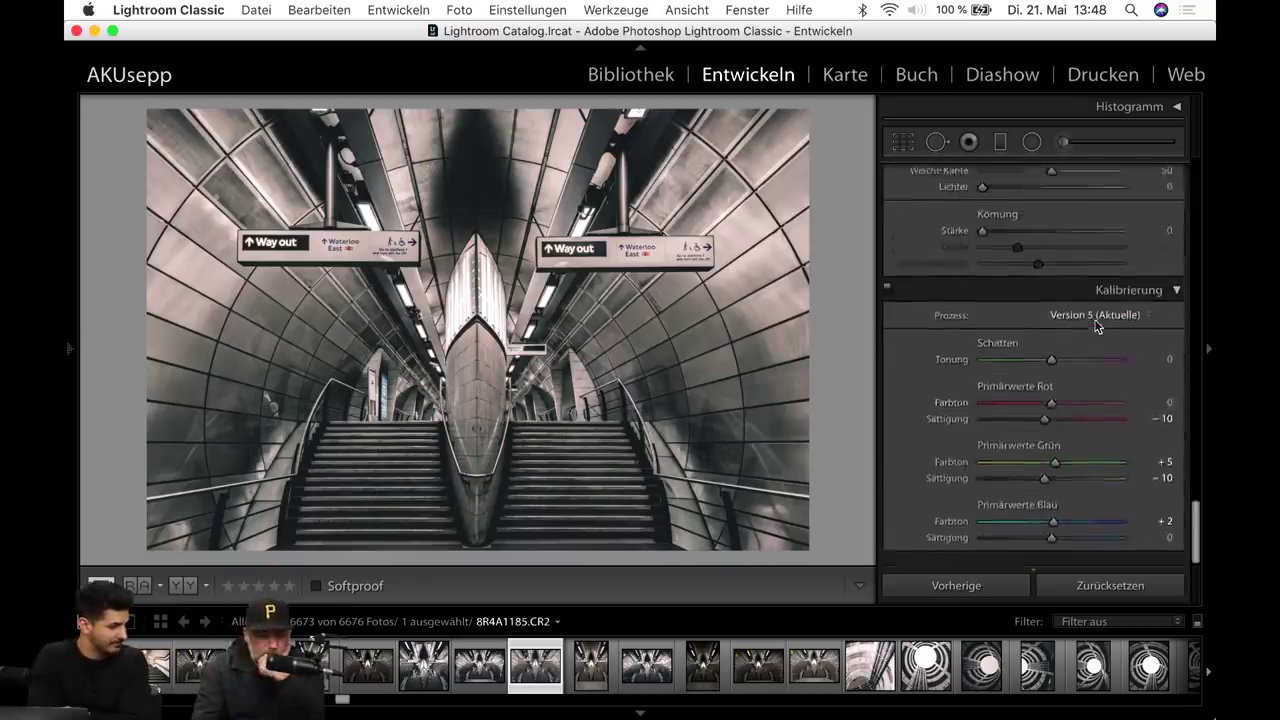
scroll(1097, 325, up, 3)
scroll(1097, 325, up, 3)
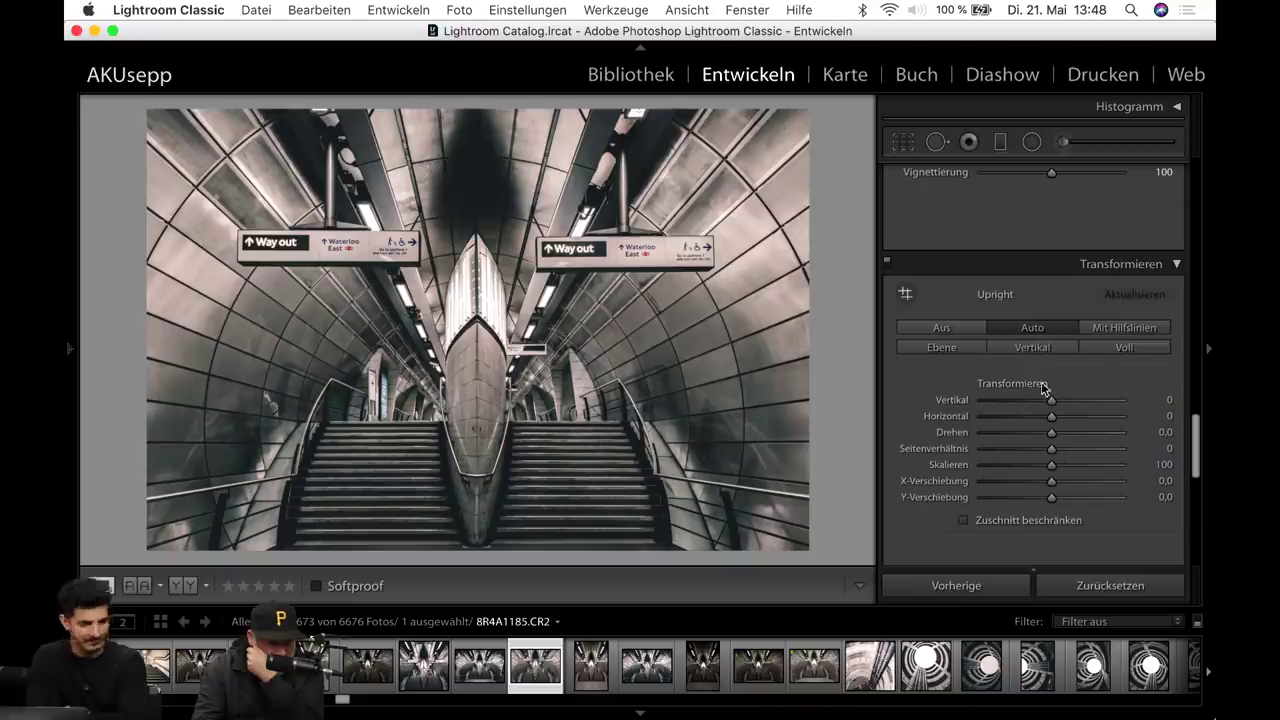
click(950, 328)
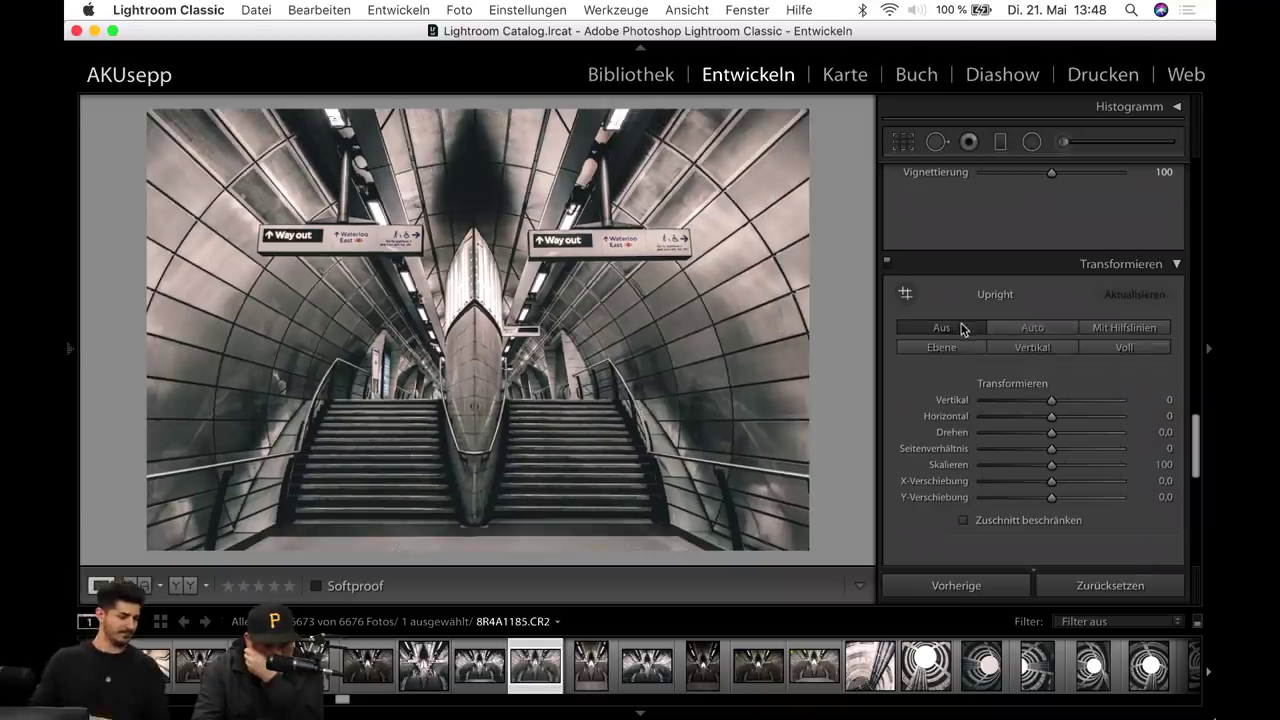
click(1028, 328)
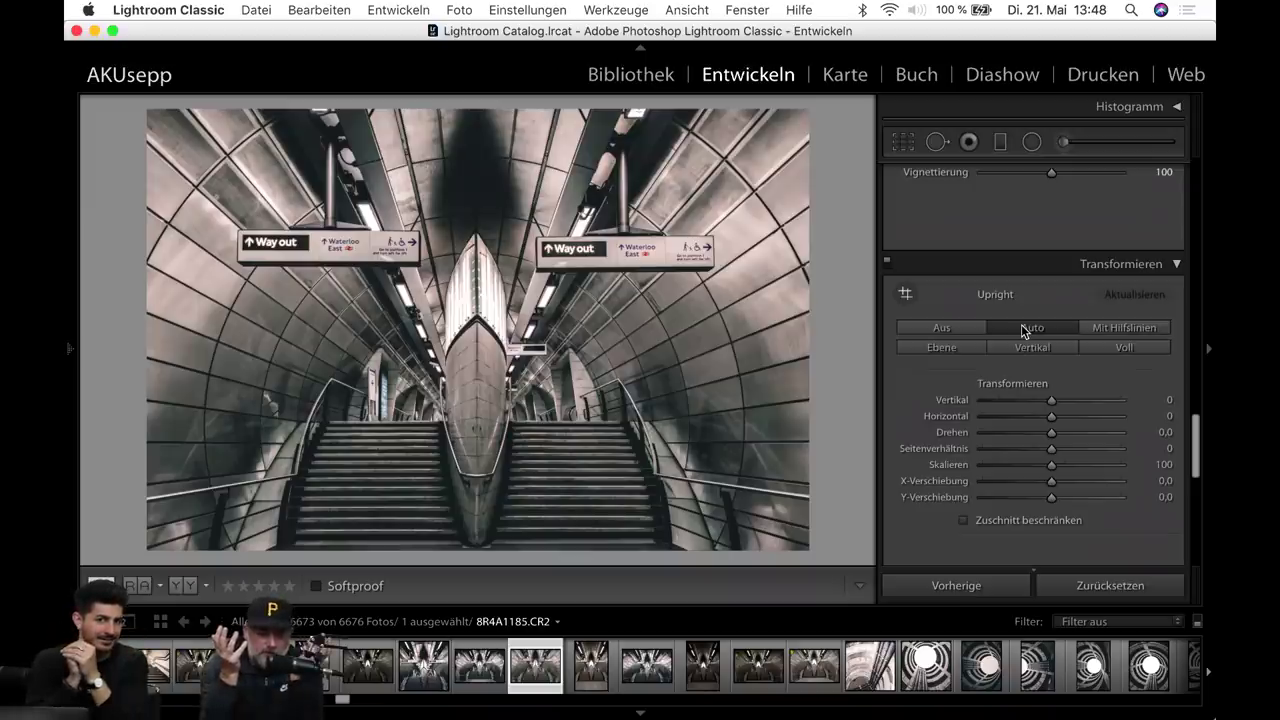
right_click(537, 386)
mouse_move(601, 569)
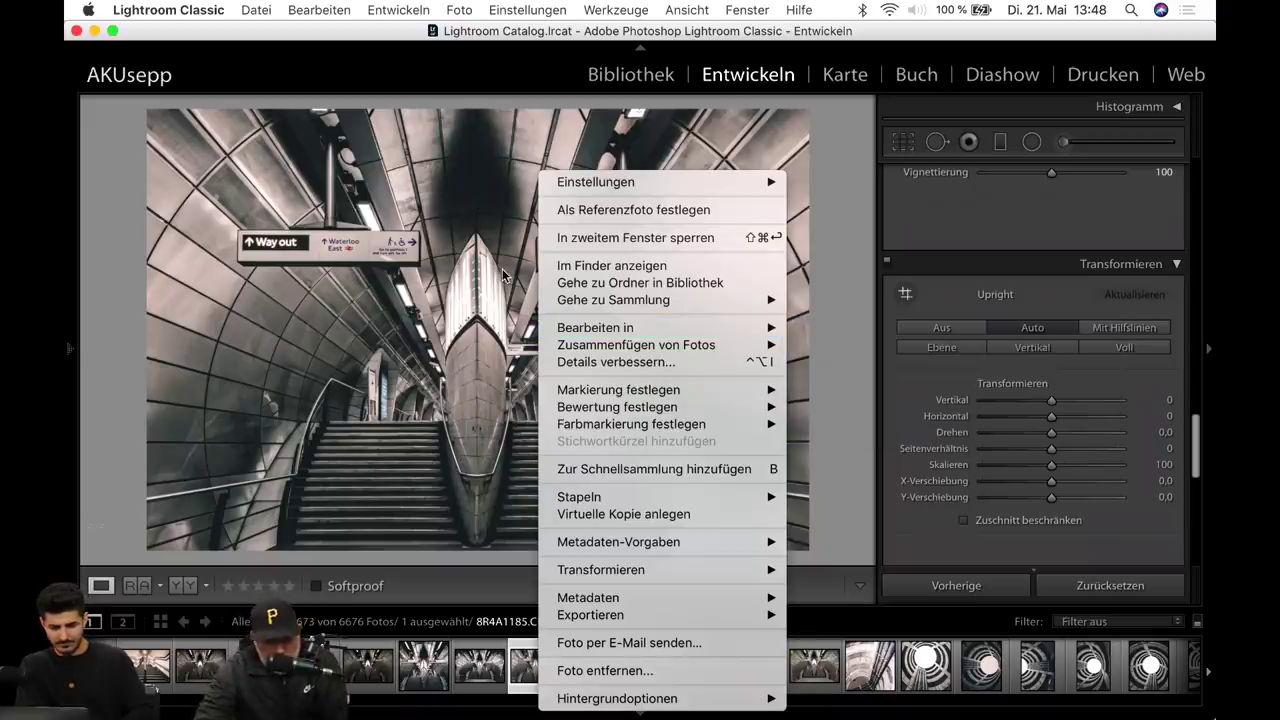
click(457, 71)
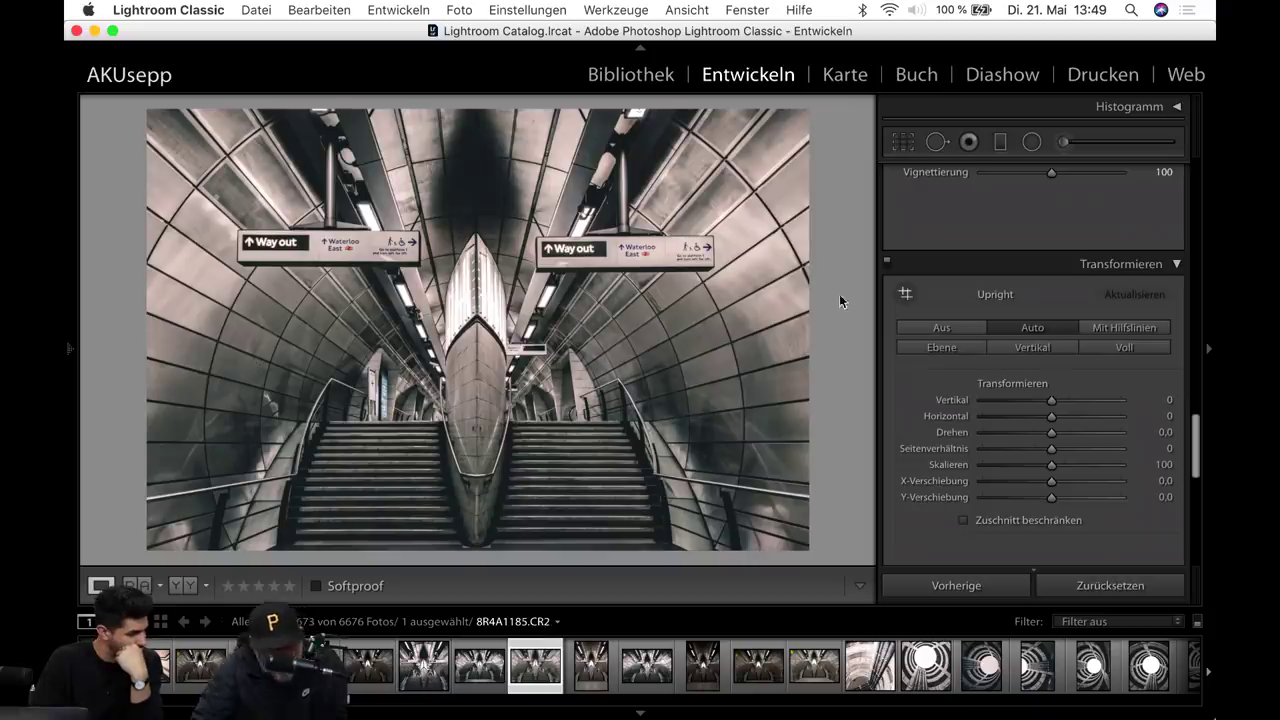
Set the post-crop vignette to -13, Tiefen to +43 and Kontrast to +18.
scroll(1006, 359, down, 5)
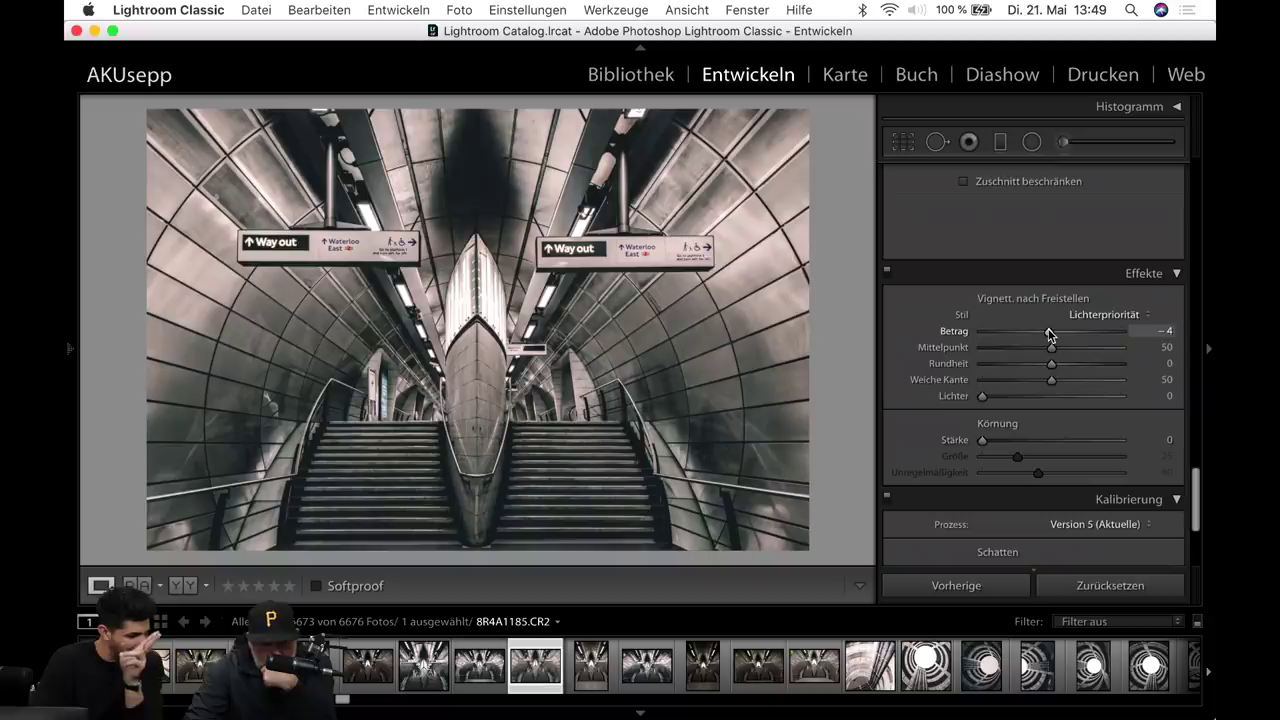
drag(1045, 333, 1046, 337)
scroll(1045, 334, up, 10)
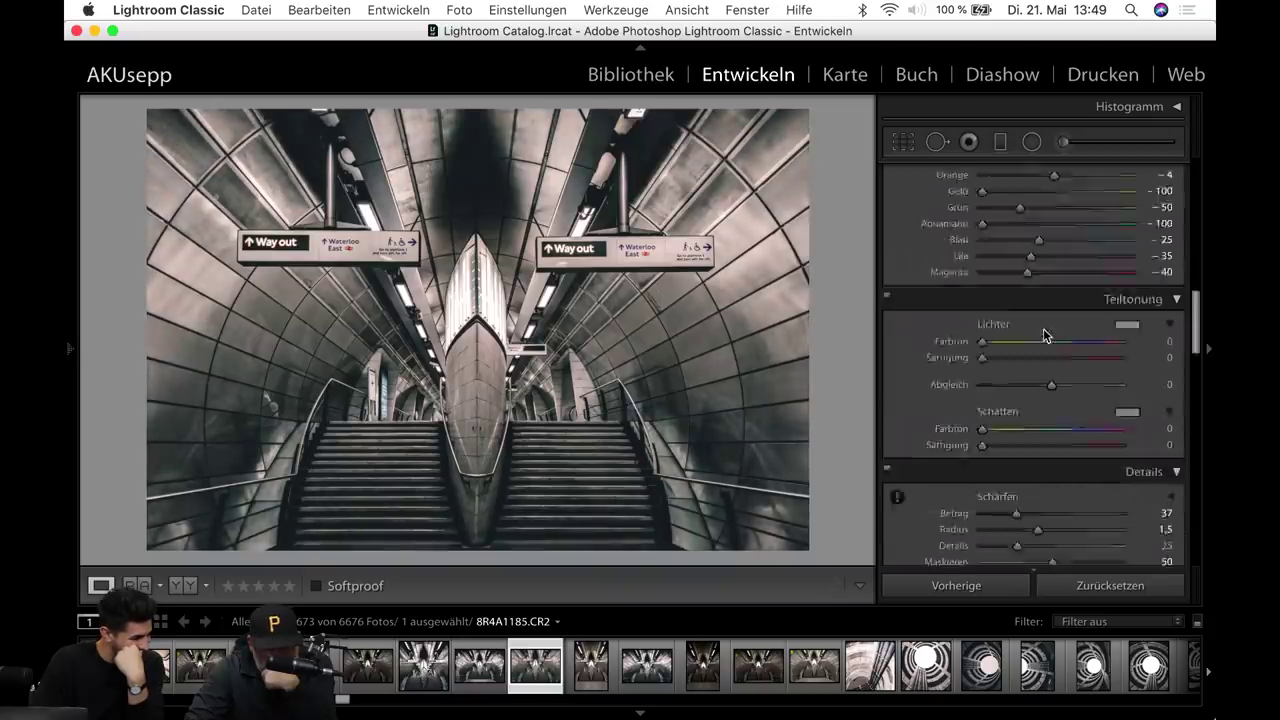
scroll(1045, 334, up, 5)
scroll(1046, 370, up, 3)
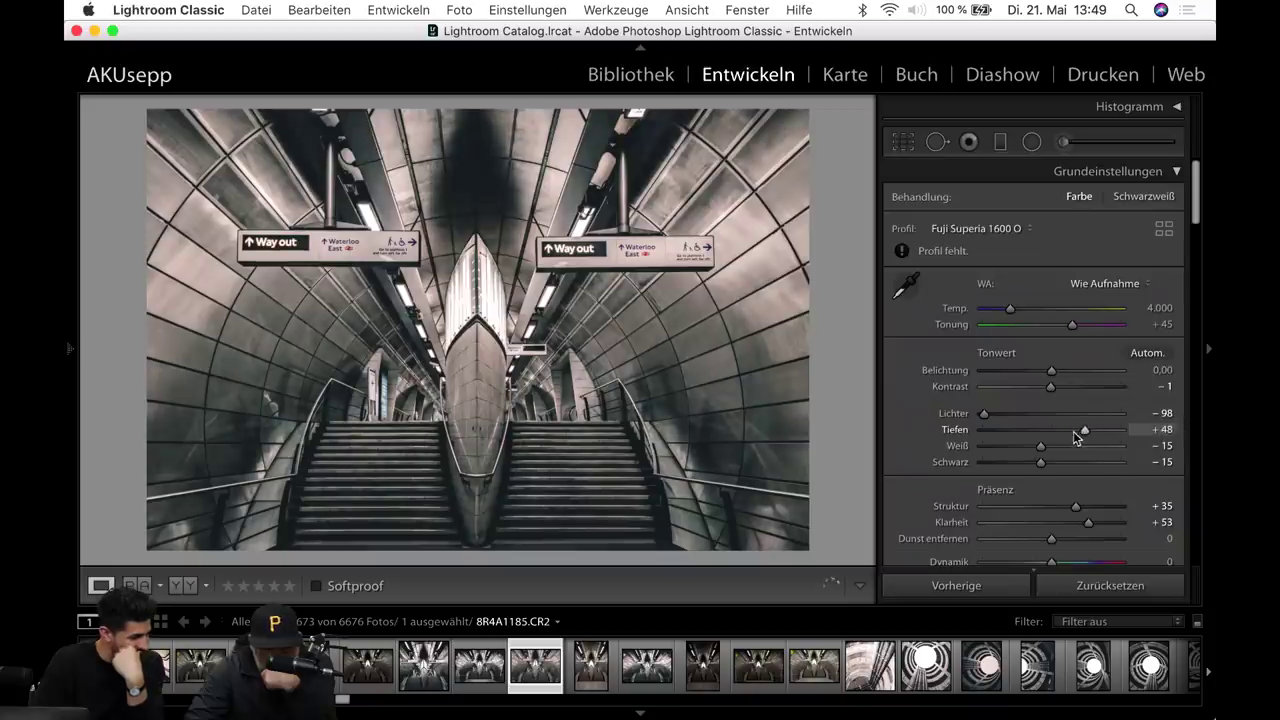
mouse_move(1078, 433)
mouse_down()
mouse_move(1021, 462)
mouse_move(1048, 468)
mouse_move(1037, 464)
mouse_up()
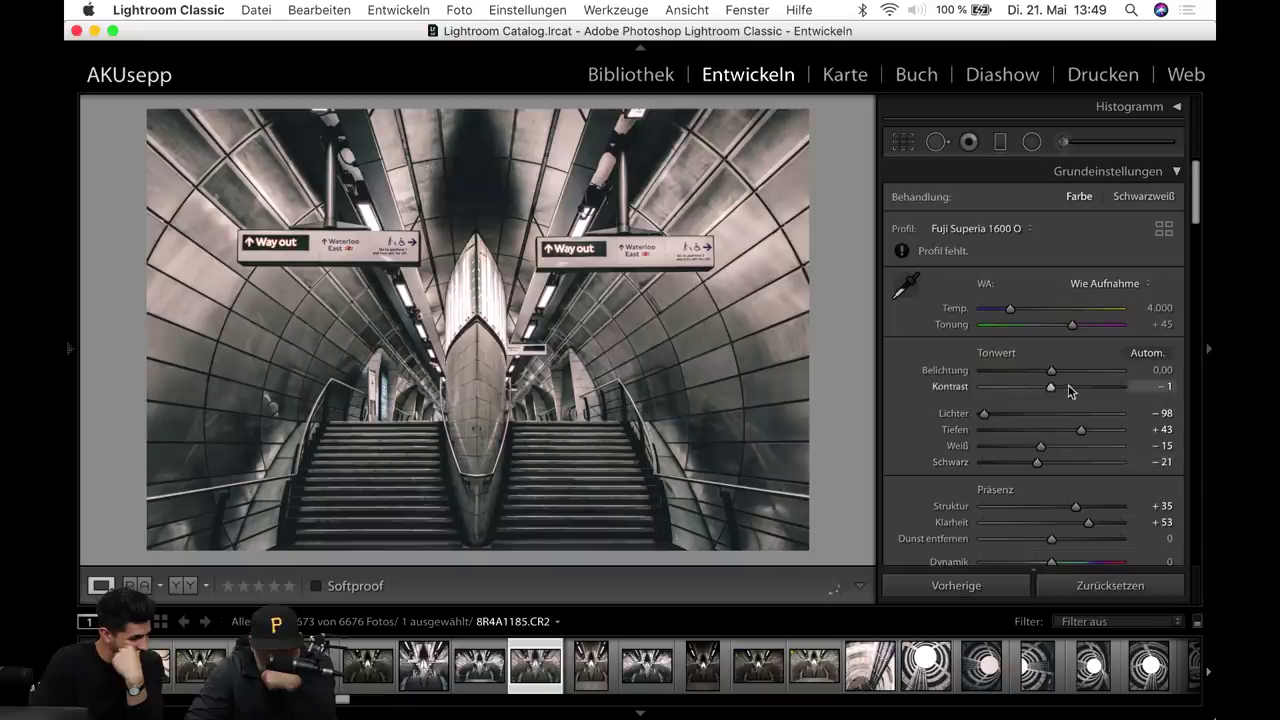
drag(1054, 386, 1070, 387)
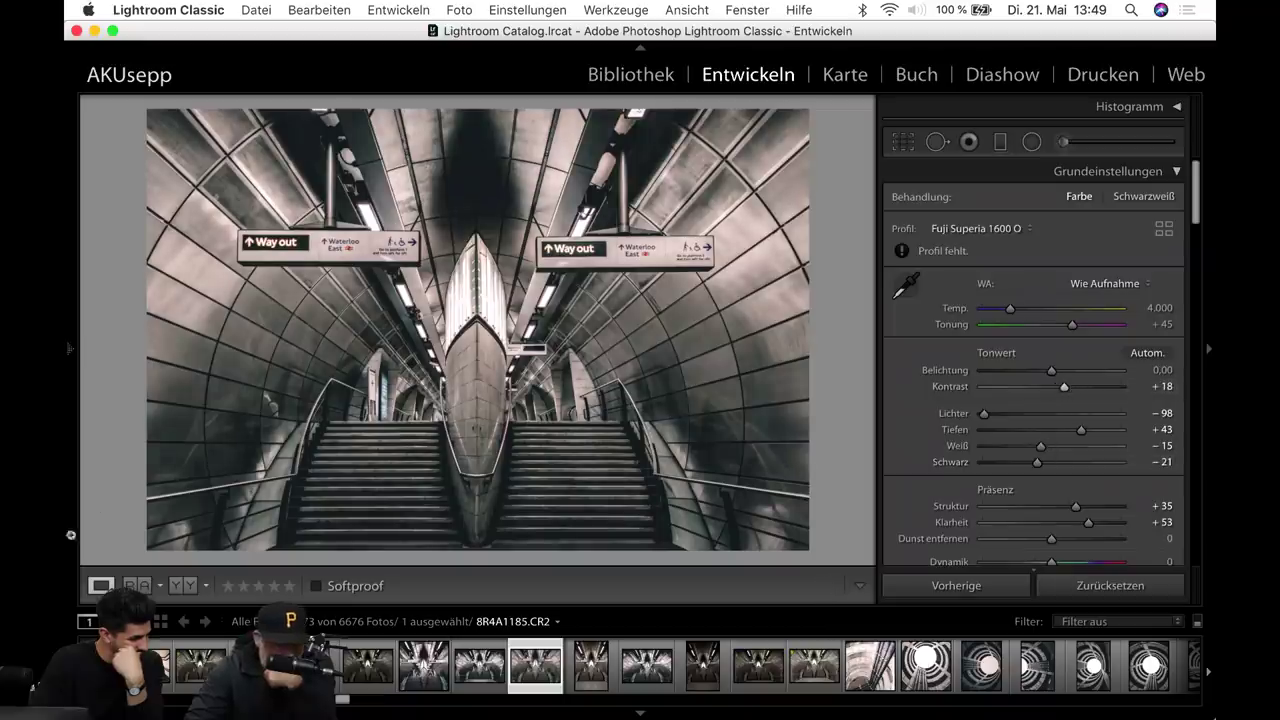
Show the before and after subway photos side by side, hiding the right panel to enlarge them.
click(174, 586)
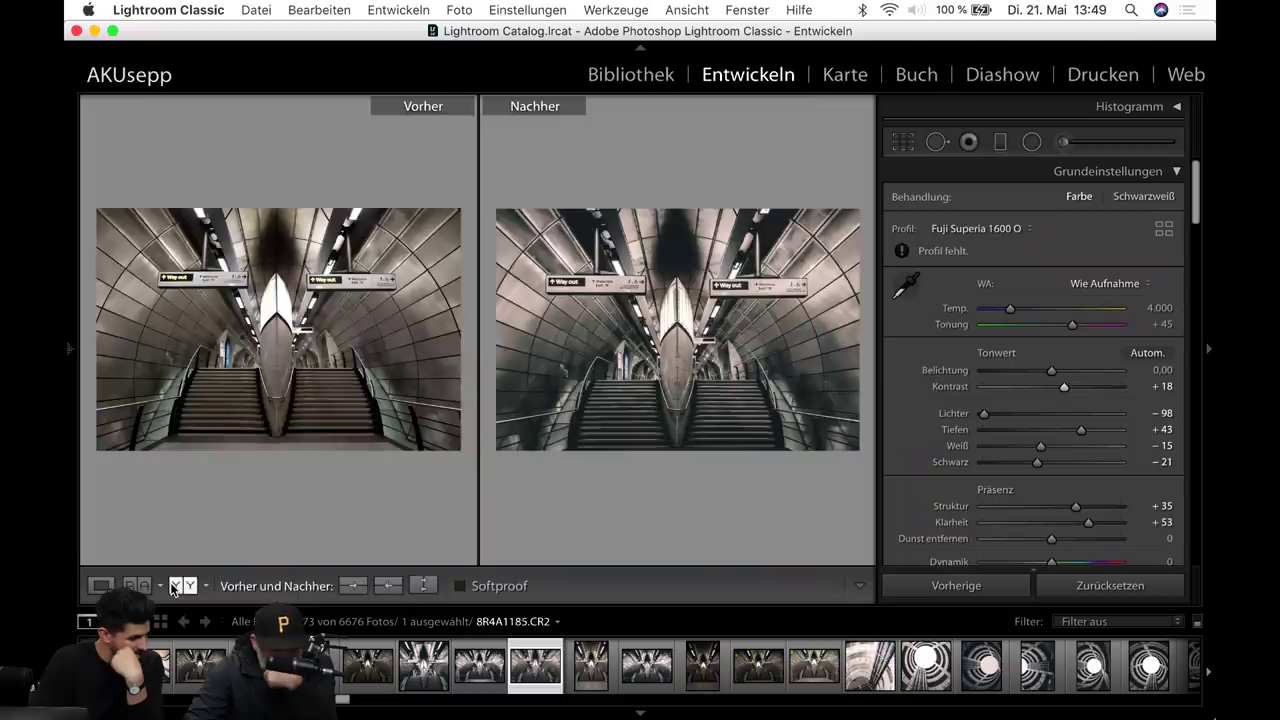
click(1209, 353)
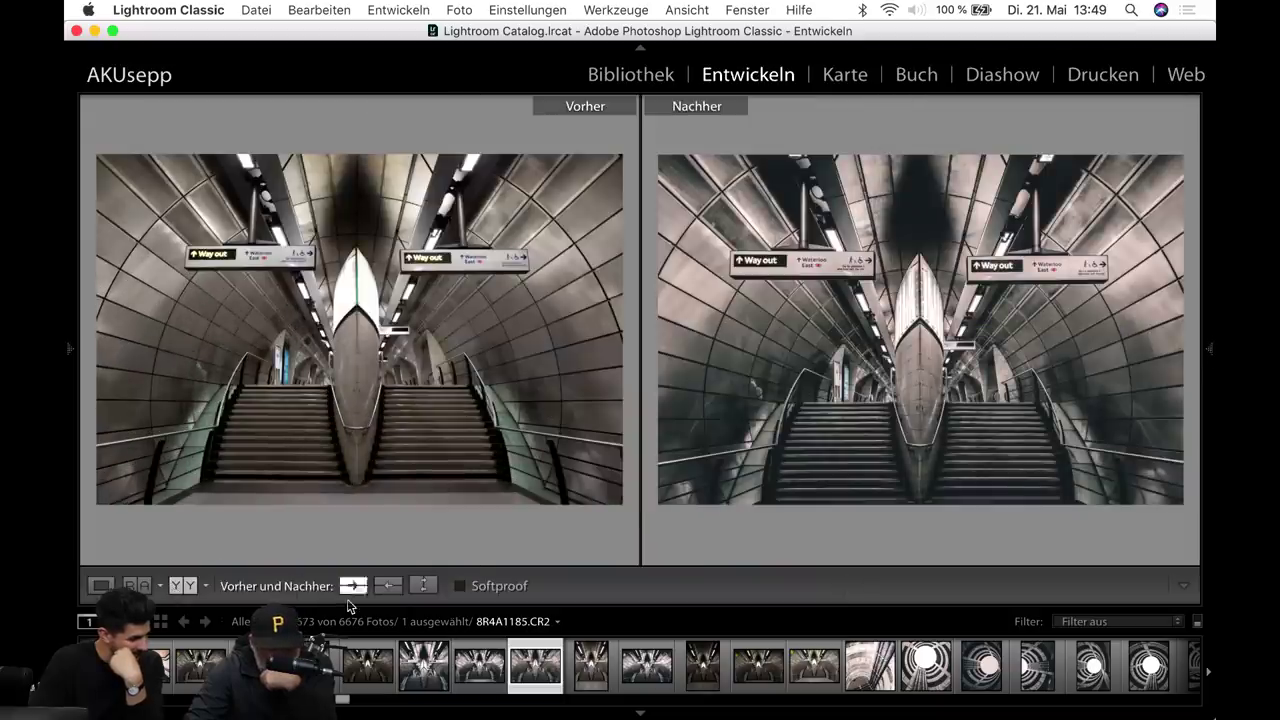